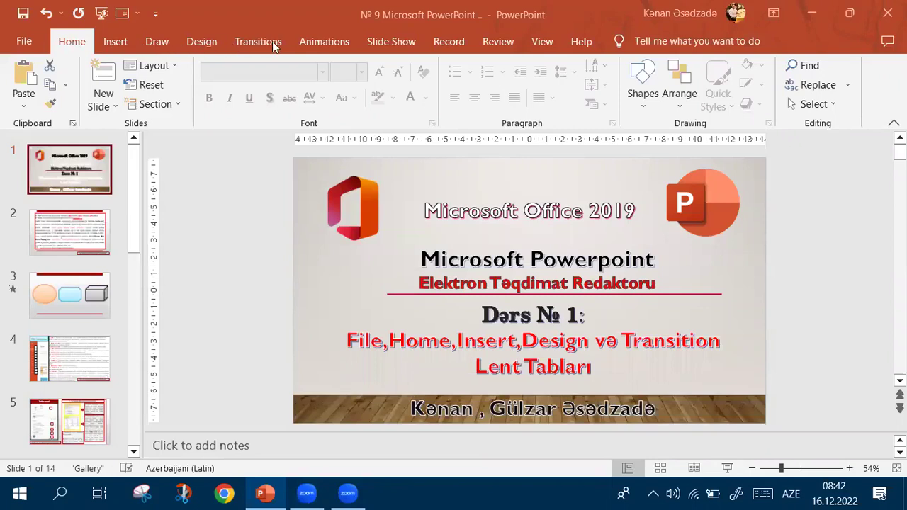
# - Browse the Draw, Animations, Slide Show, Record, Review and View tools, ending on the title slide's transition settings
pyautogui.click(156, 42)
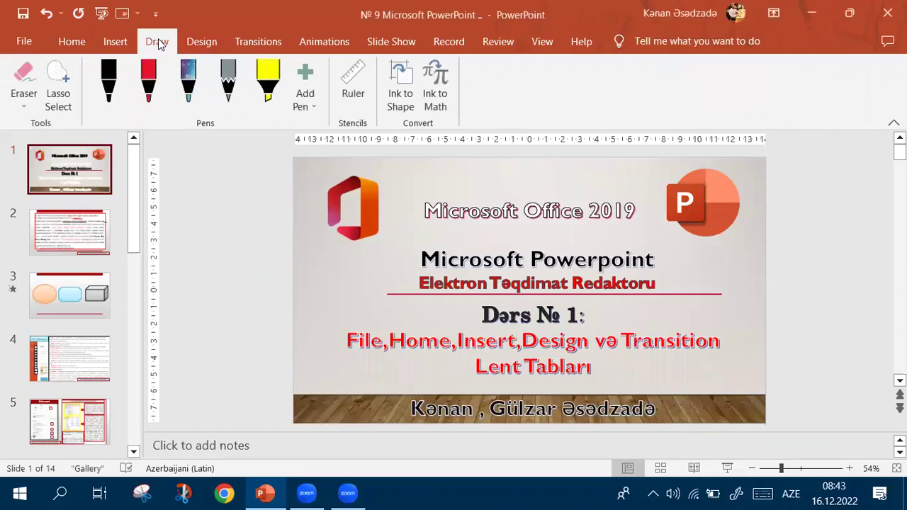
pyautogui.click(328, 43)
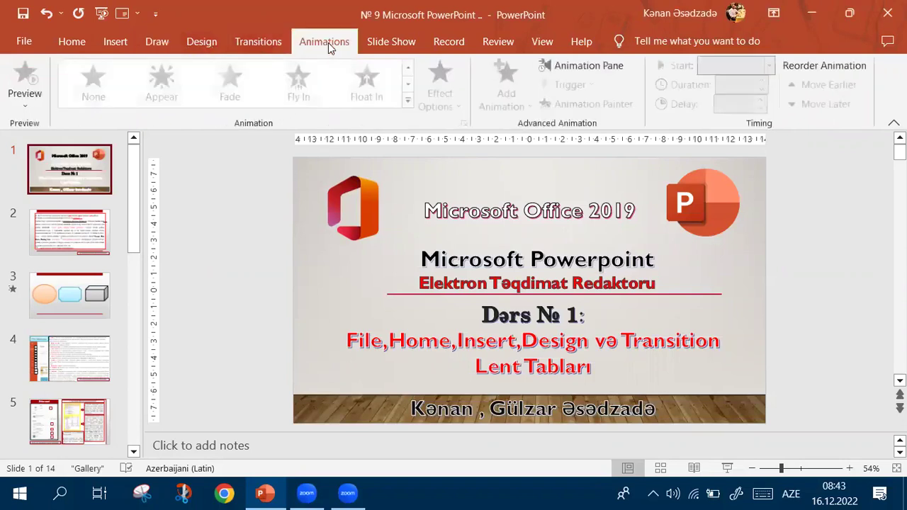
pyautogui.click(394, 44)
pyautogui.click(449, 42)
pyautogui.click(495, 43)
pyautogui.click(543, 43)
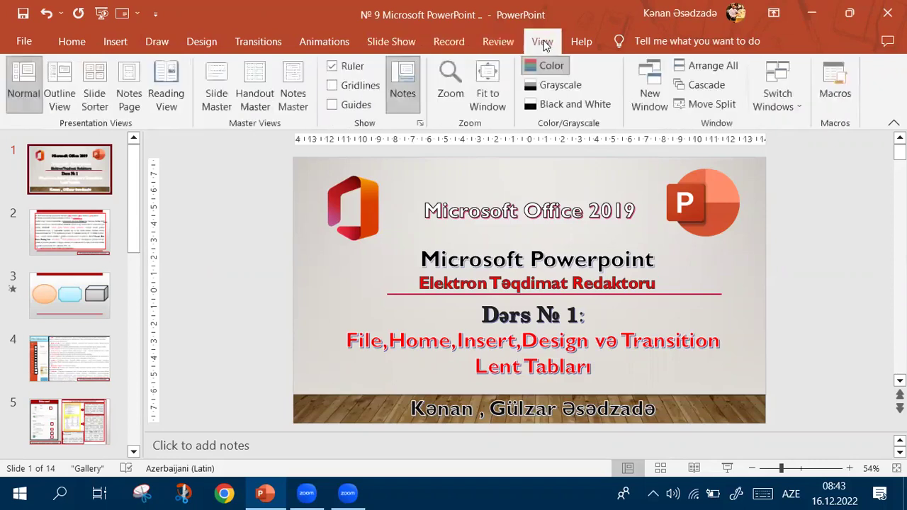
pyautogui.click(325, 42)
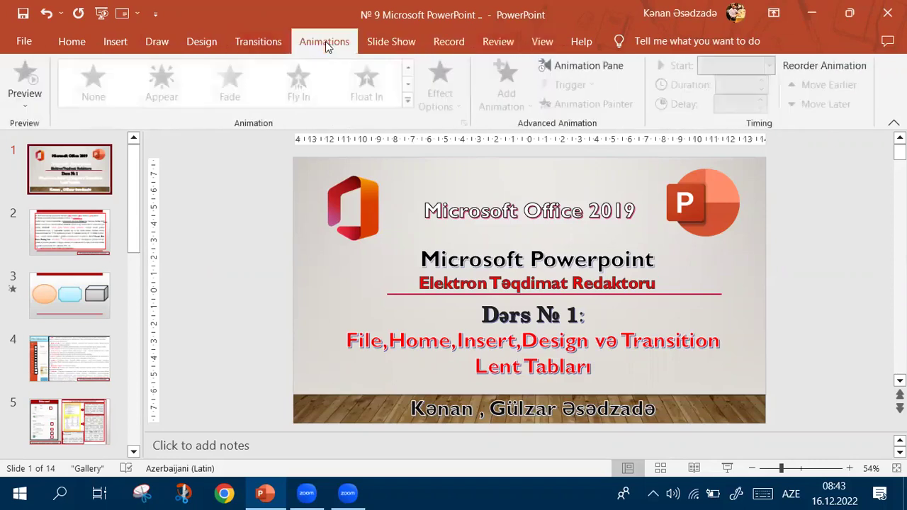
pyautogui.click(264, 41)
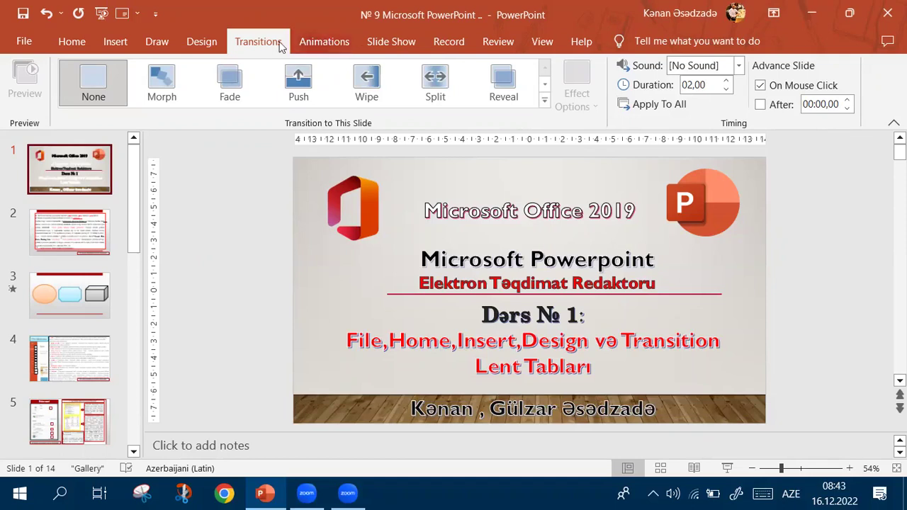
# - Browse the full transition gallery and apply the Push transition to the title slide, then select slide 3
pyautogui.click(541, 100)
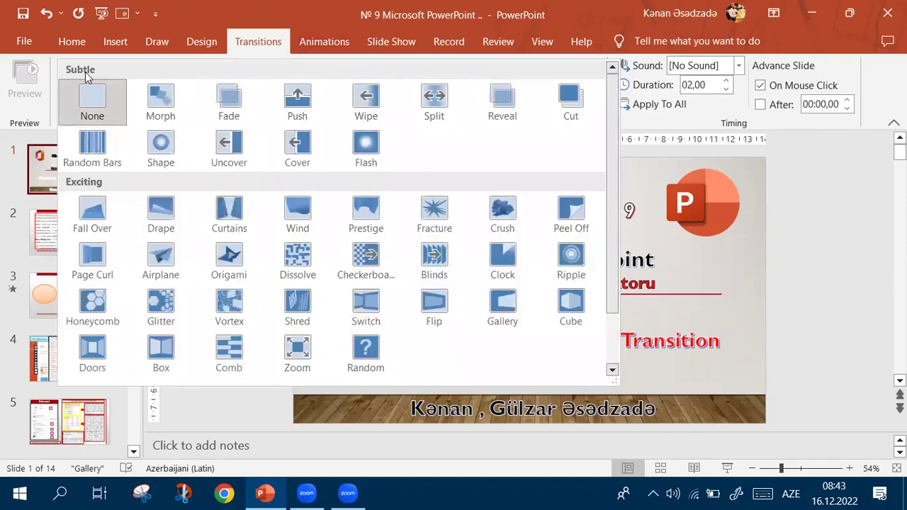
pyautogui.scroll(-1, 92, 184)
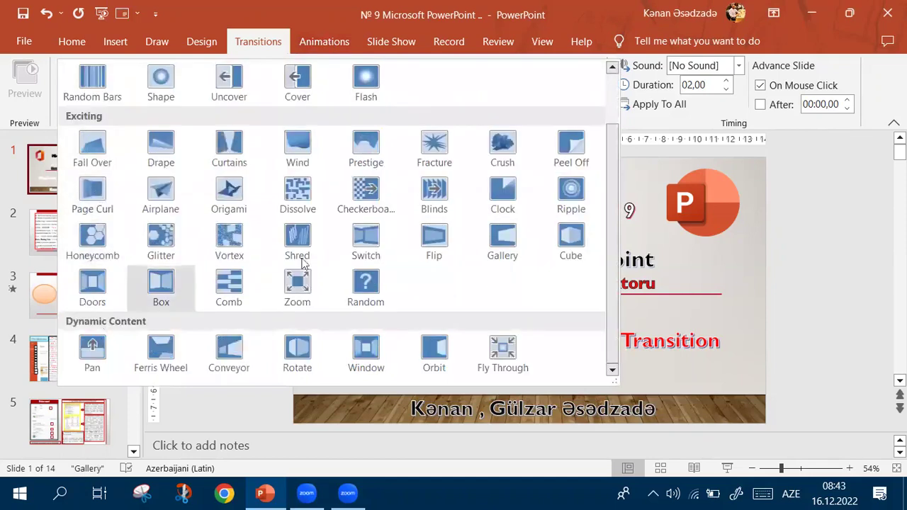
pyautogui.click(815, 184)
pyautogui.click(323, 44)
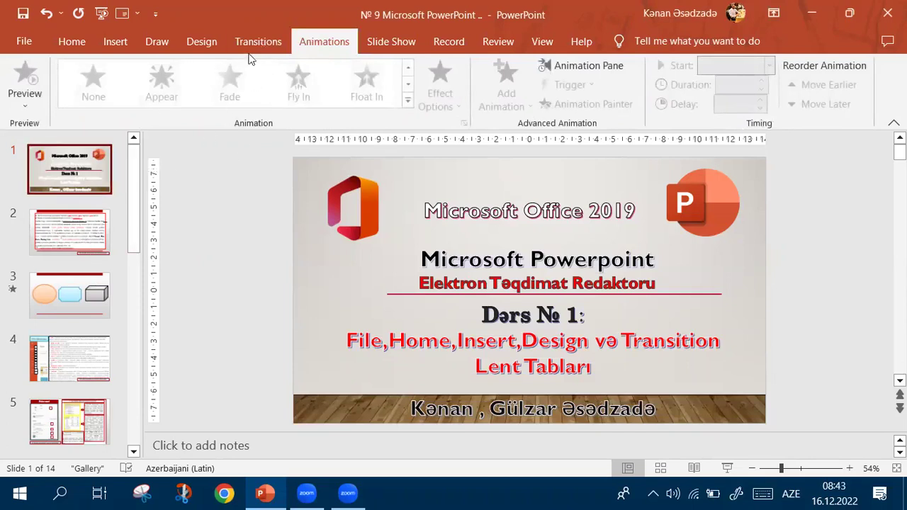
pyautogui.click(265, 38)
pyautogui.click(297, 89)
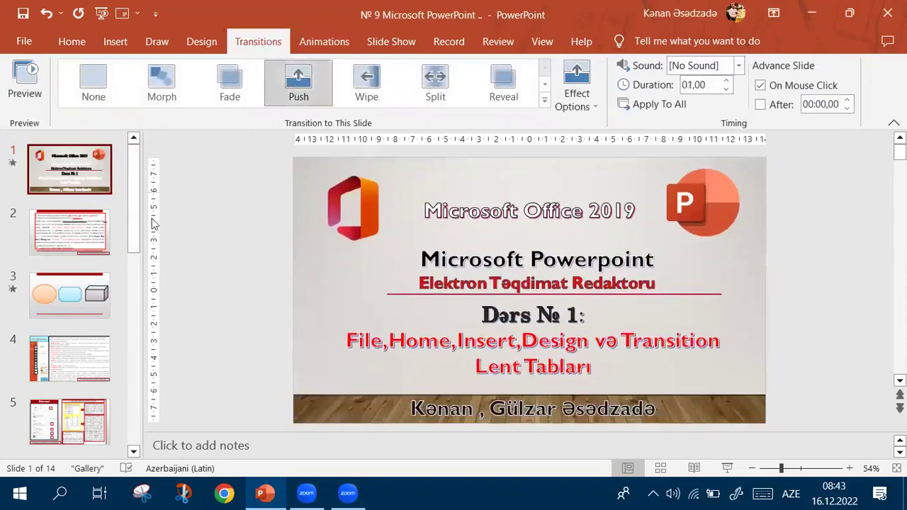
pyautogui.click(65, 294)
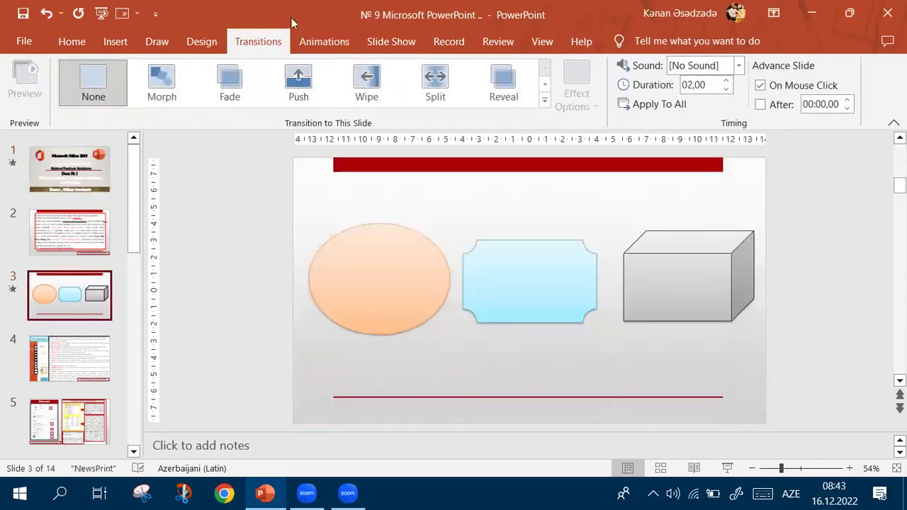
# - Select the orange ellipse on slide 3 and apply the Fly In entrance from the animation gallery
pyautogui.click(323, 43)
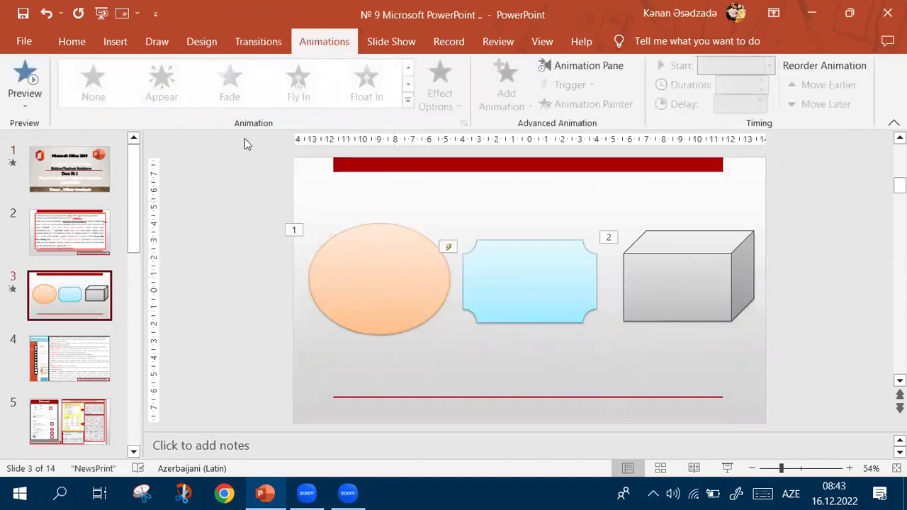
pyautogui.click(392, 266)
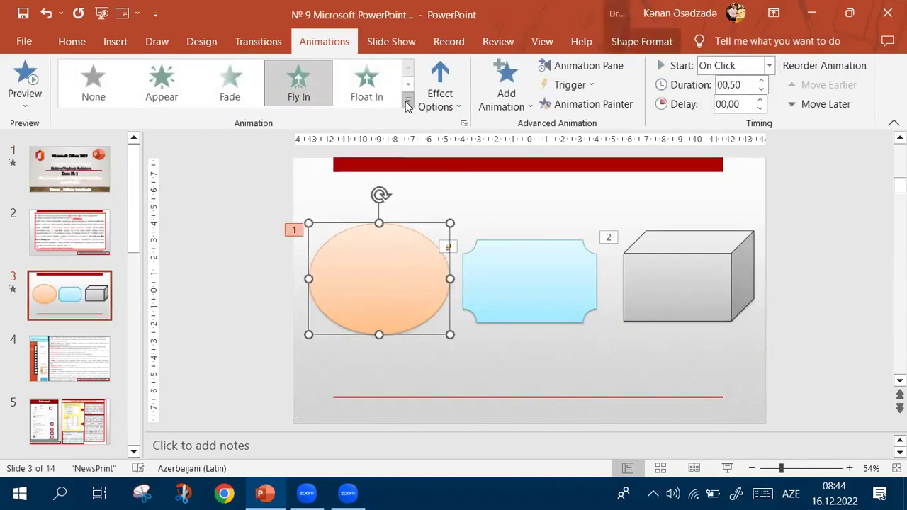
pyautogui.click(407, 104)
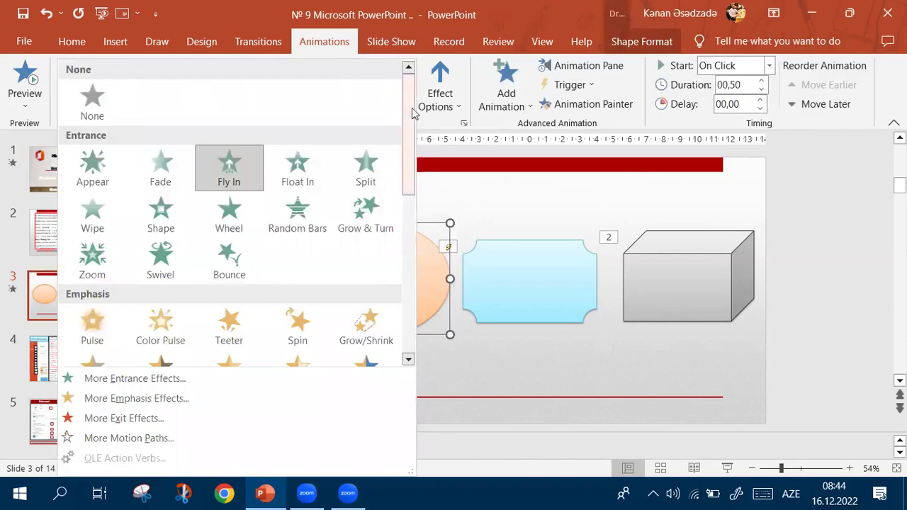
pyautogui.click(485, 197)
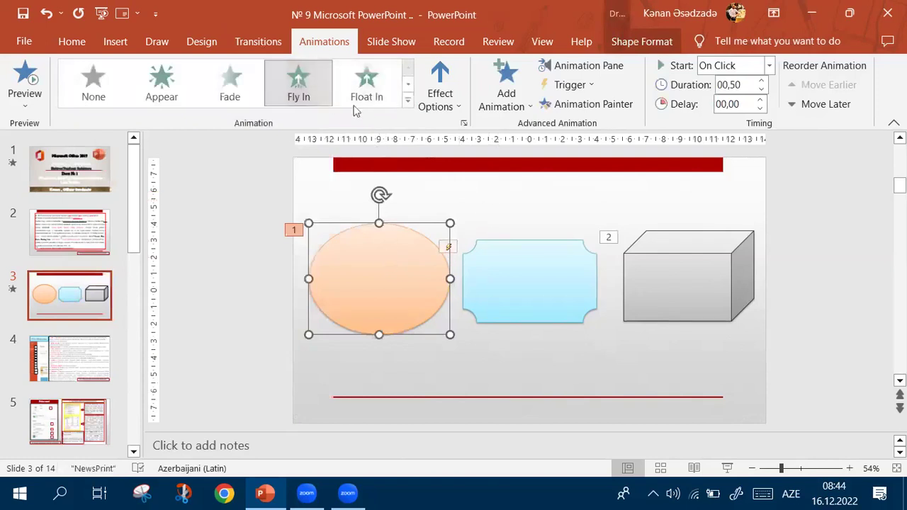
pyautogui.click(407, 99)
pyautogui.click(238, 177)
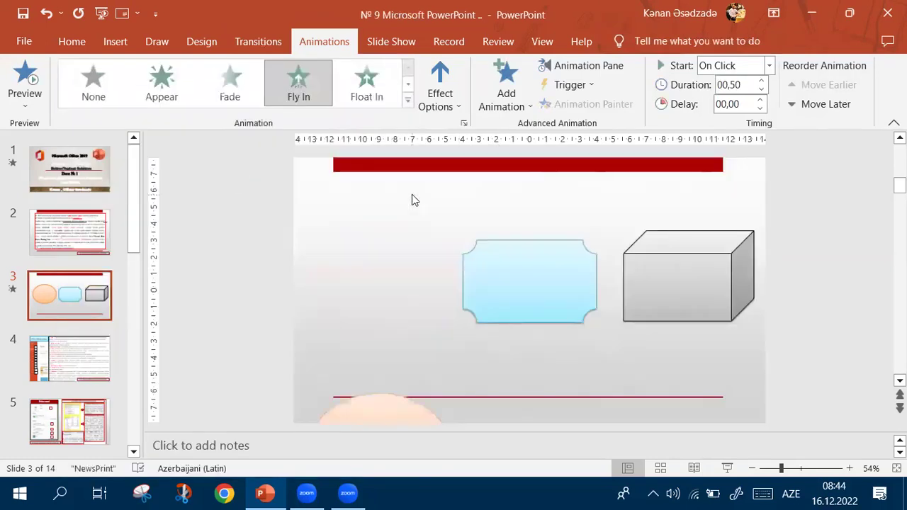
pyautogui.click(503, 269)
# - Apply the Color Pulse emphasis to the blue rounded rectangle
pyautogui.click(409, 102)
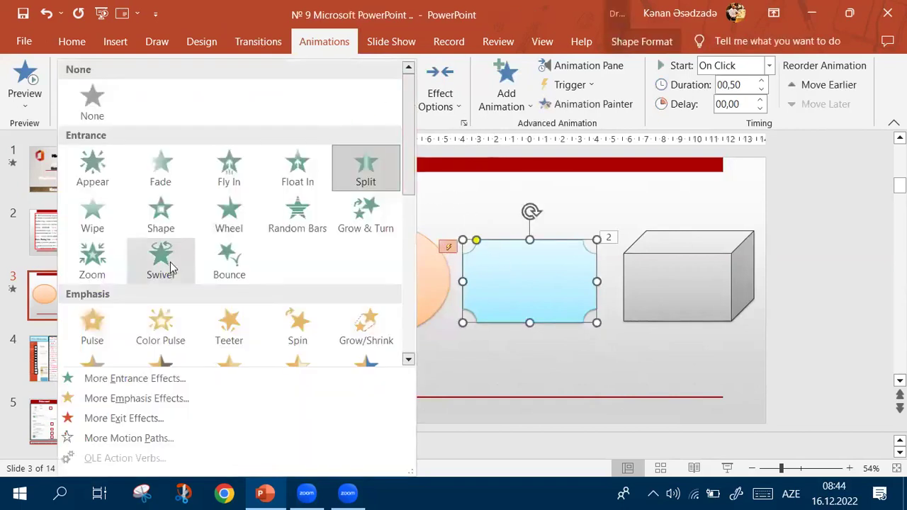
pyautogui.scroll(-5, 119, 294)
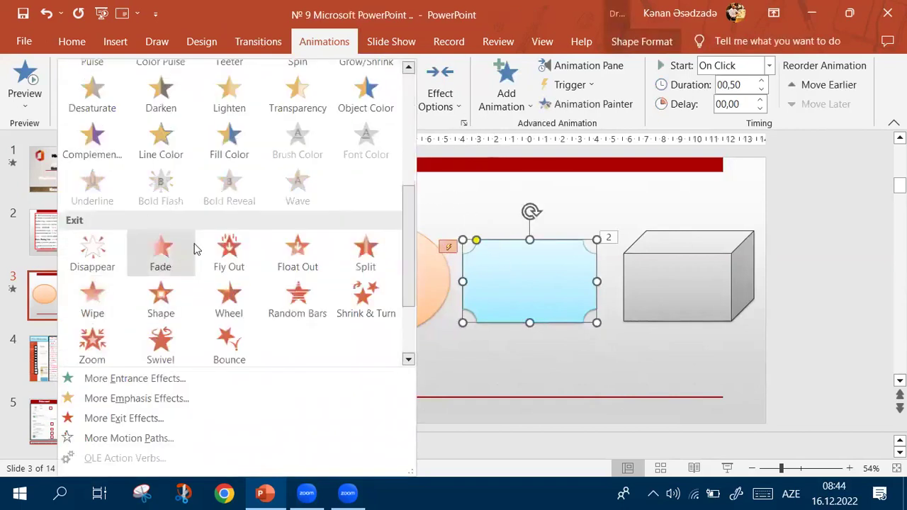
pyautogui.scroll(3, 212, 219)
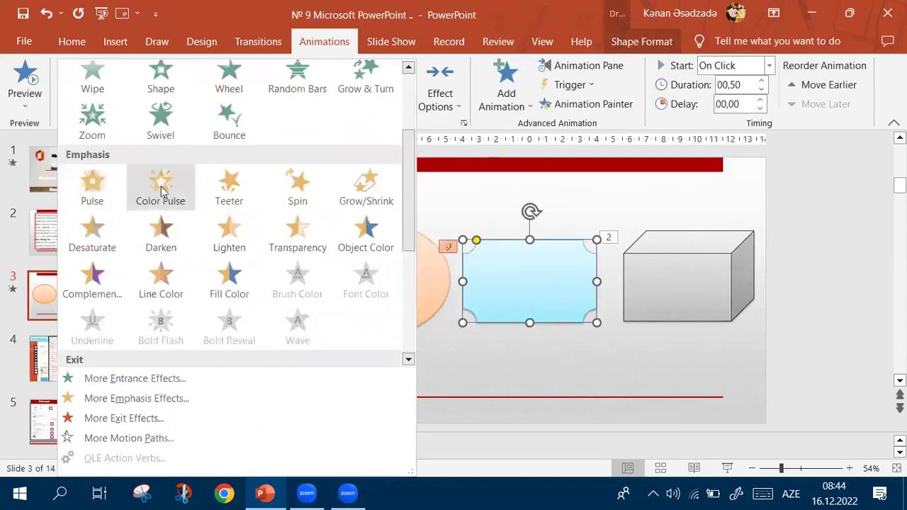
pyautogui.click(160, 188)
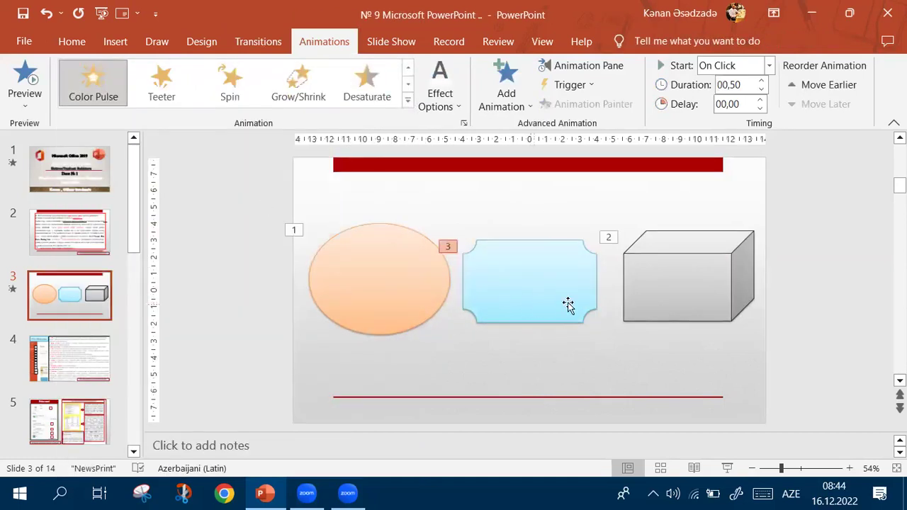
# - Select the grey cube and give it the Fly Out exit animation
pyautogui.click(658, 300)
pyautogui.click(408, 100)
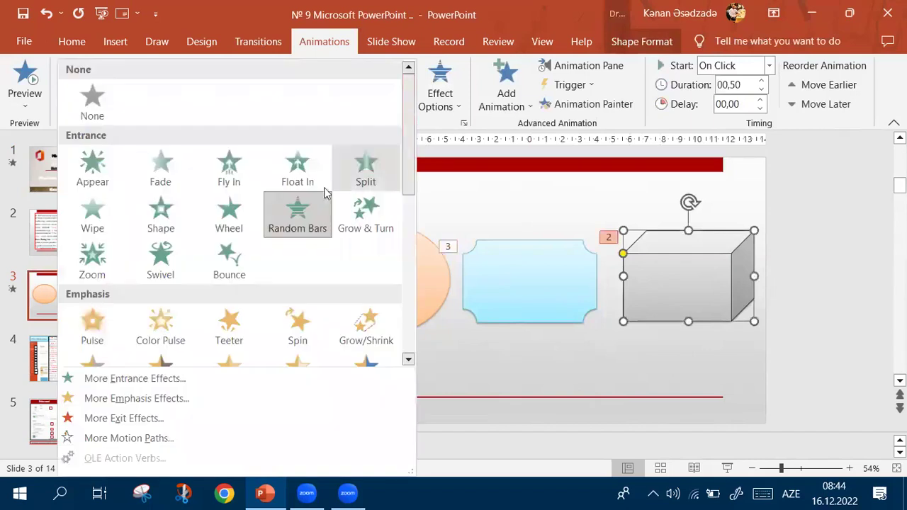
pyautogui.scroll(-3, 278, 250)
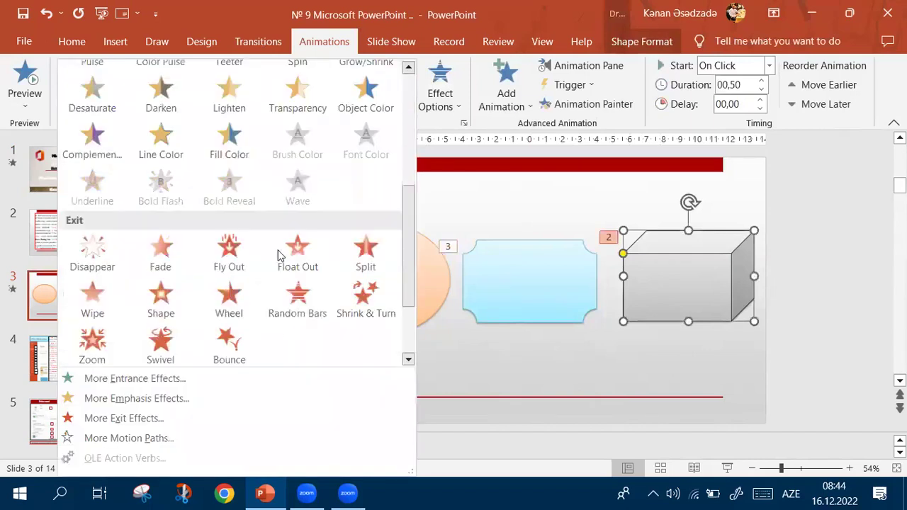
pyautogui.click(231, 257)
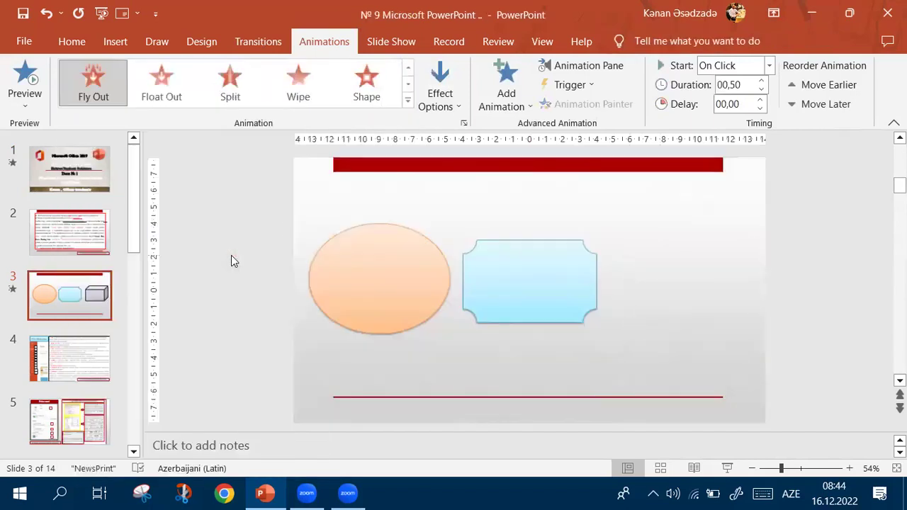
pyautogui.click(407, 100)
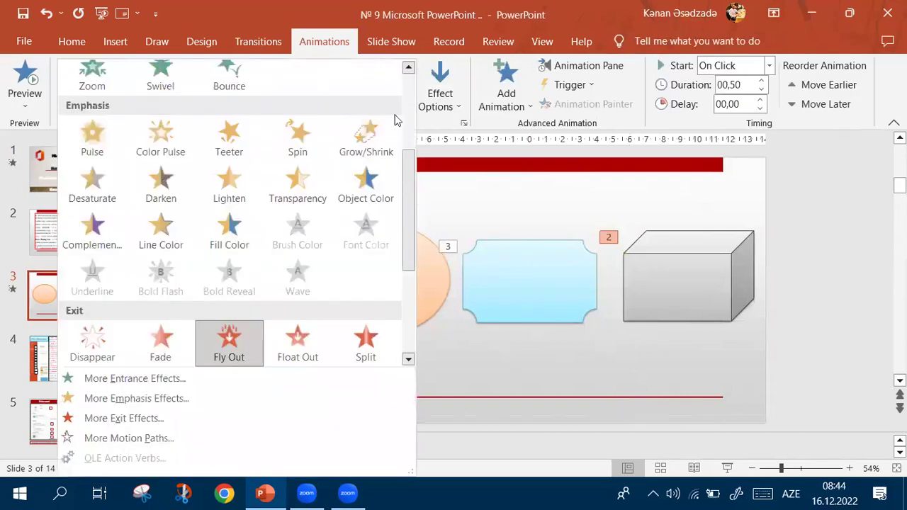
pyautogui.scroll(-2, 249, 242)
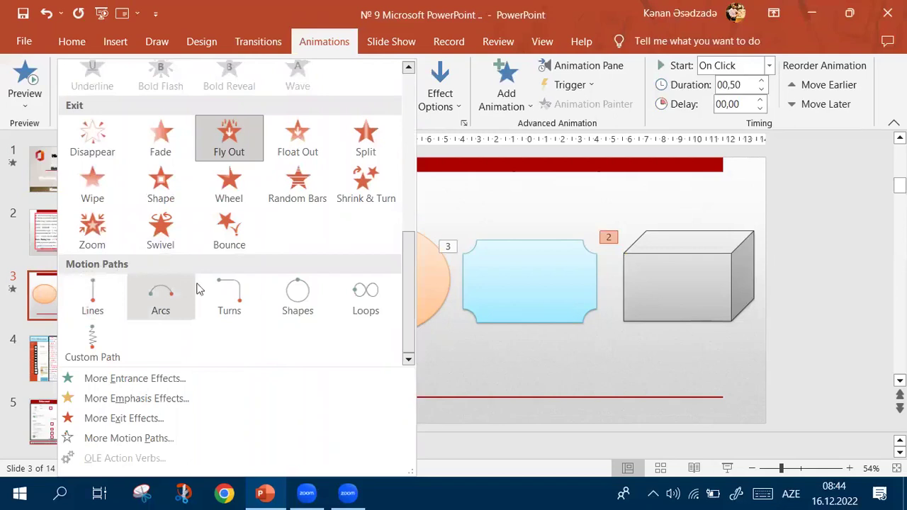
# - Give the cube a hand-drawn Custom Path looping over the shapes down to the bottom line
pyautogui.click(297, 296)
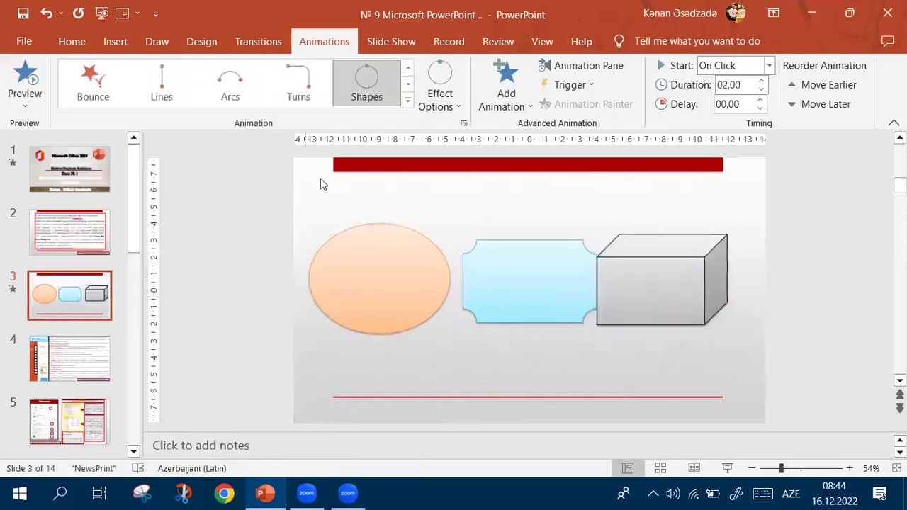
pyautogui.click(408, 102)
pyautogui.scroll(-1, 163, 268)
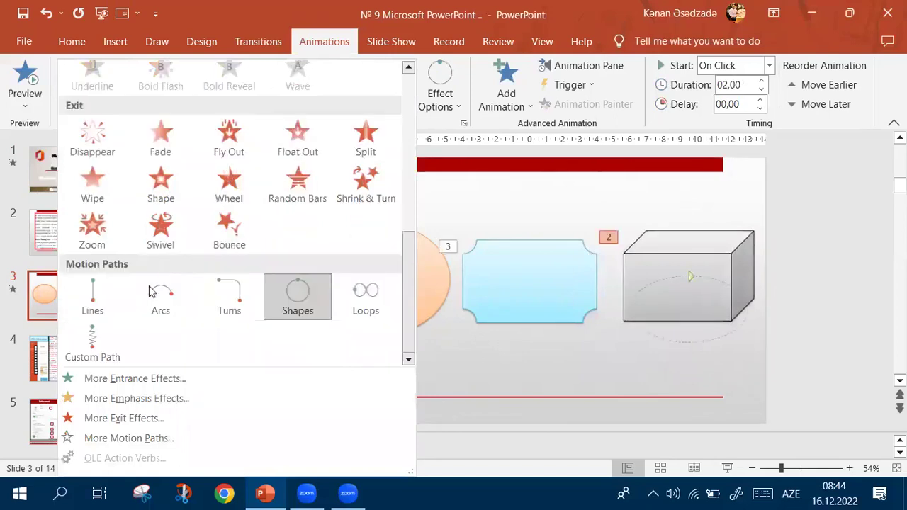
pyautogui.click(97, 345)
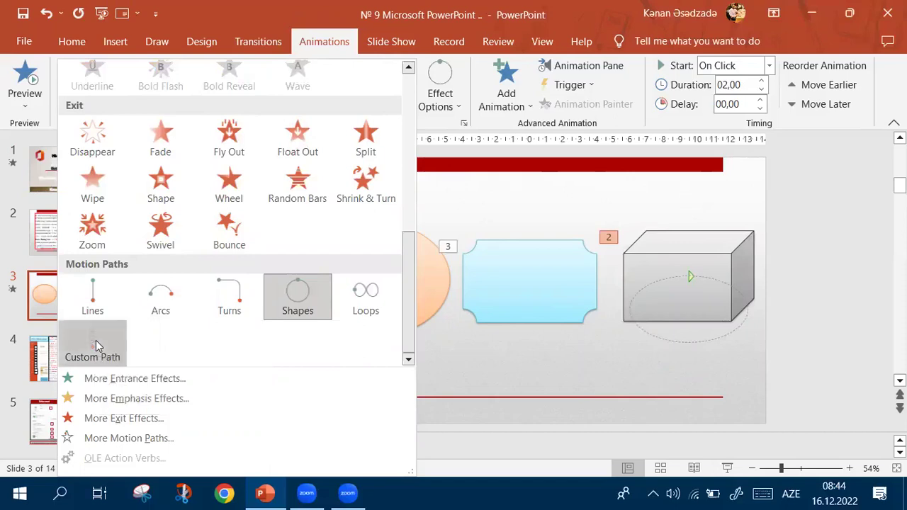
pyautogui.moveTo(667, 238)
pyautogui.mouseDown()
pyautogui.moveTo(477, 398)
pyautogui.moveTo(434, 296)
pyautogui.moveTo(440, 286)
pyautogui.mouseUp()
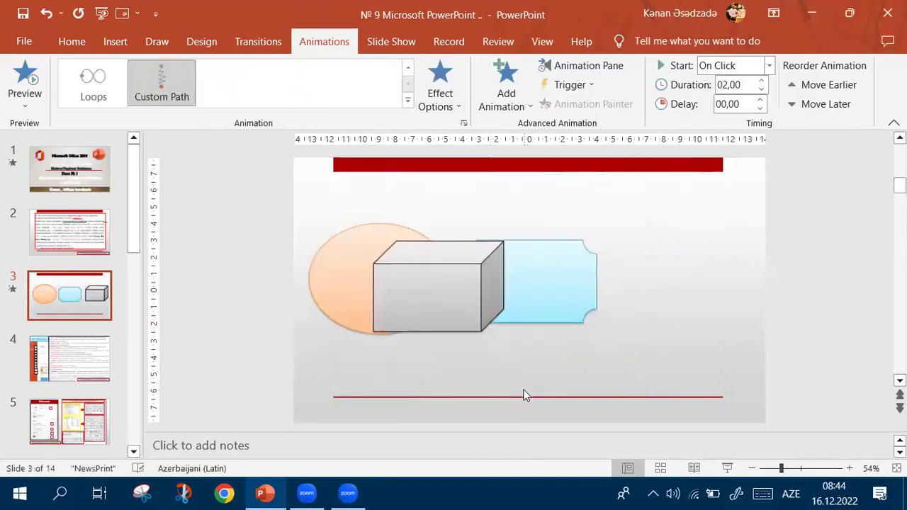
pyautogui.click(407, 101)
pyautogui.moveTo(410, 270); pyautogui.dragTo(410, 84)
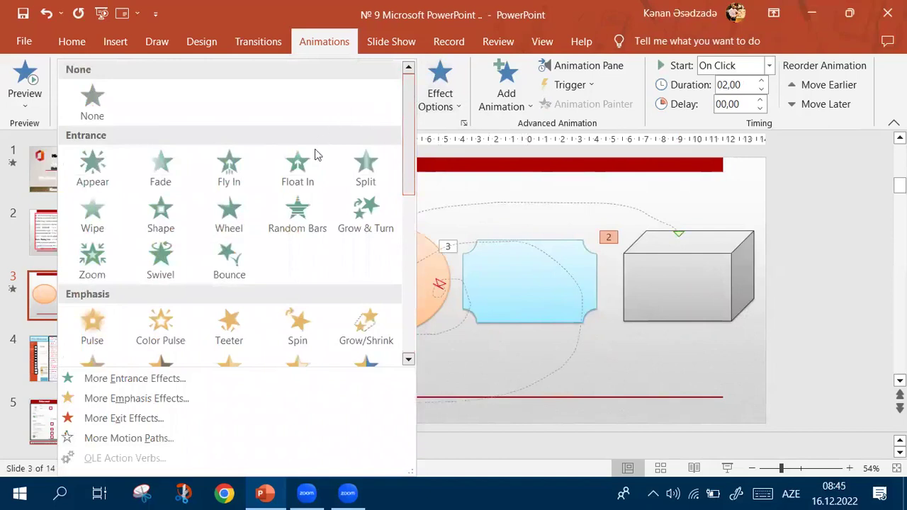
# - Give the cube a Random Bars entrance and the blue shape a Split entrance
pyautogui.click(294, 213)
pyautogui.click(509, 273)
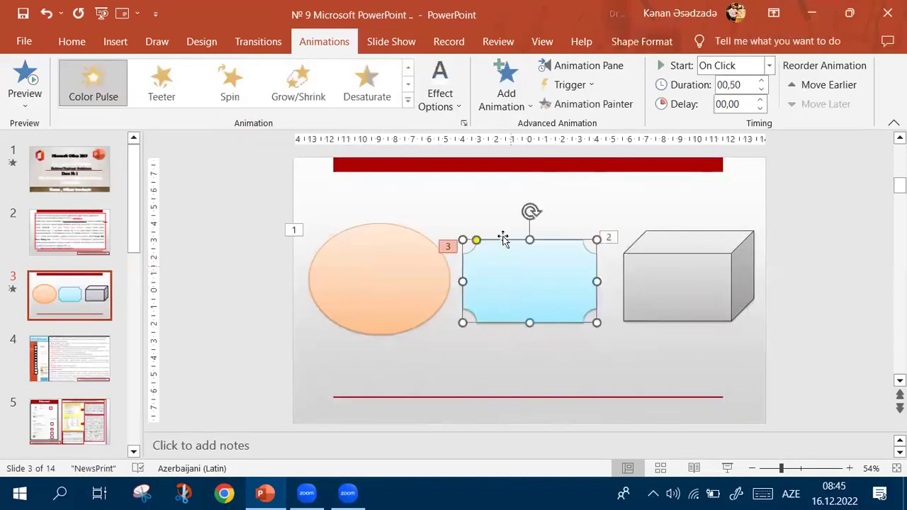
pyautogui.click(407, 100)
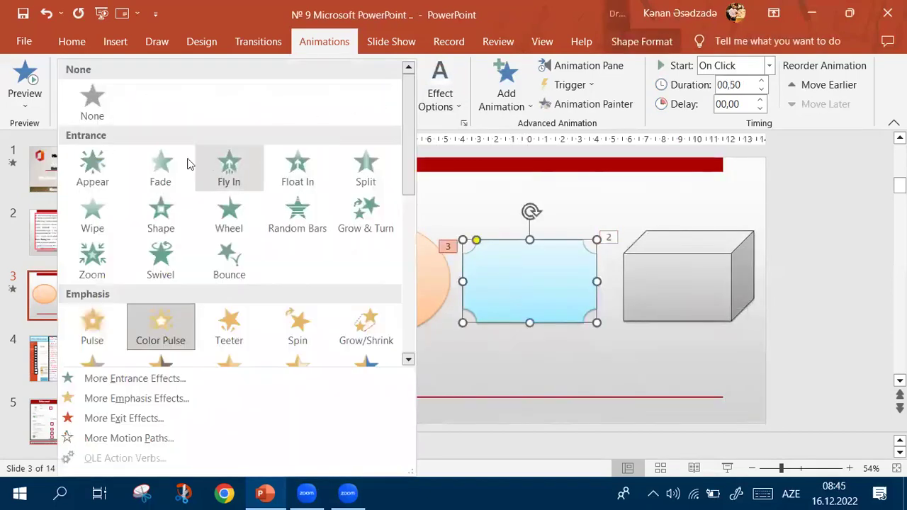
pyautogui.click(367, 170)
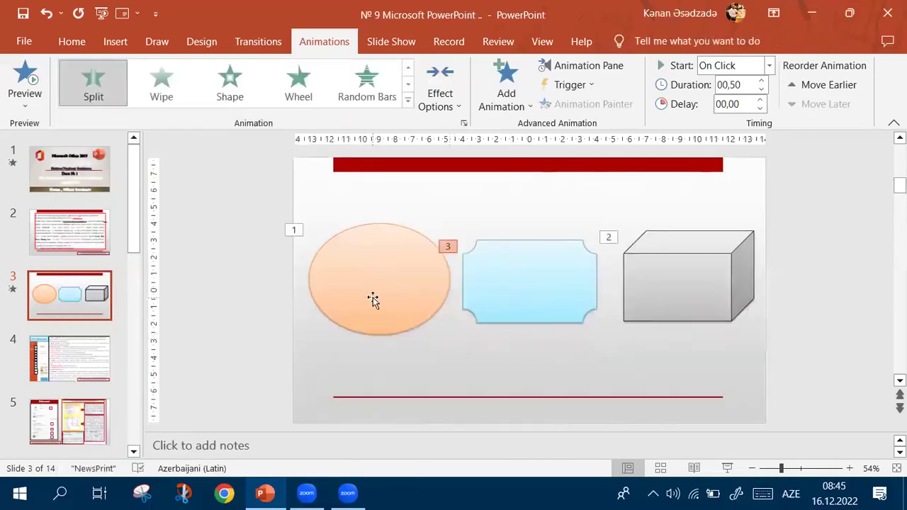
# - Check the orange oval's effects list and preview all animations on slide 3
pyautogui.click(372, 298)
pyautogui.click(390, 341)
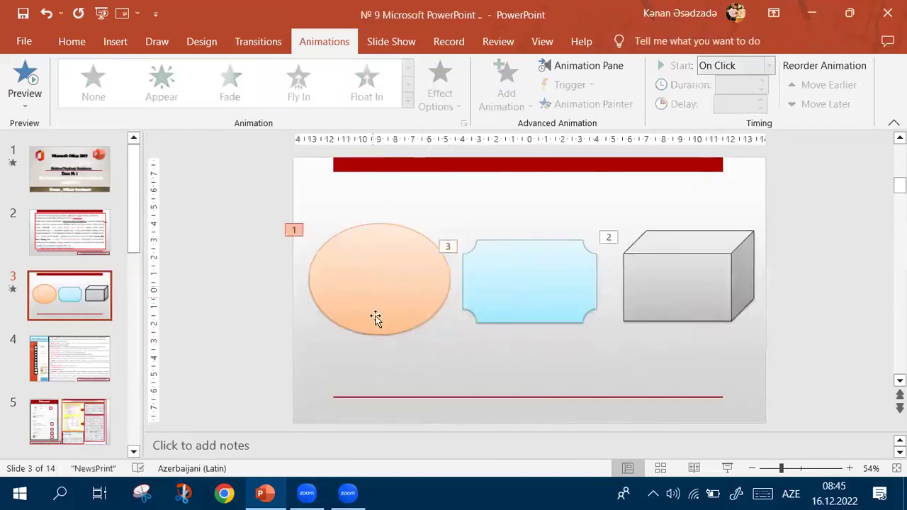
pyautogui.click(366, 251)
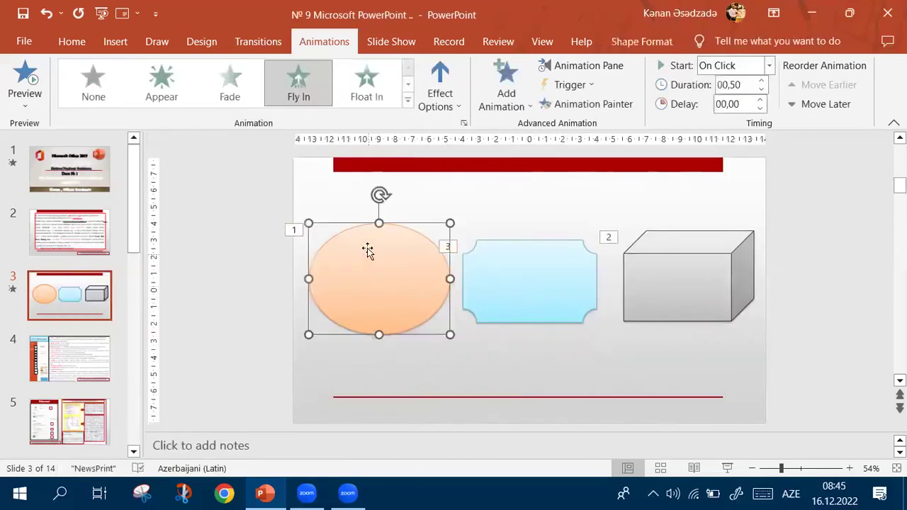
pyautogui.click(408, 102)
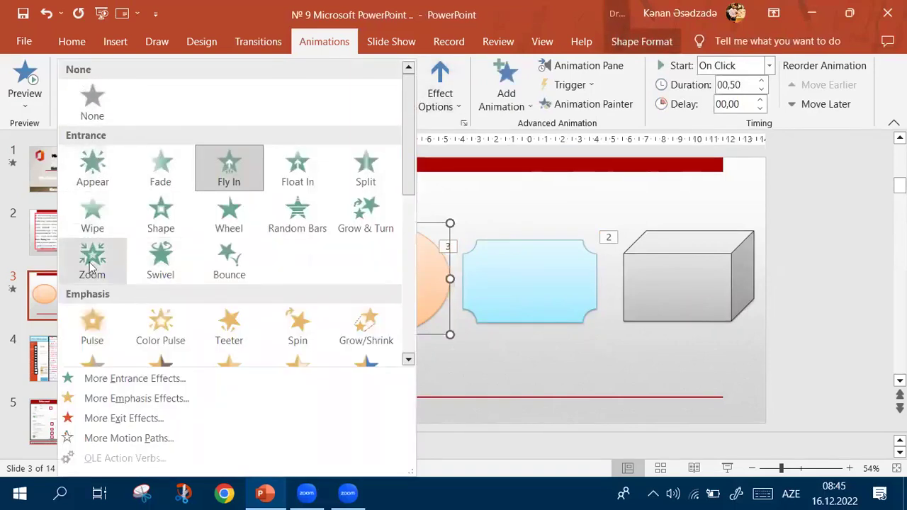
pyautogui.scroll(-3, 102, 320)
pyautogui.scroll(-5, 99, 351)
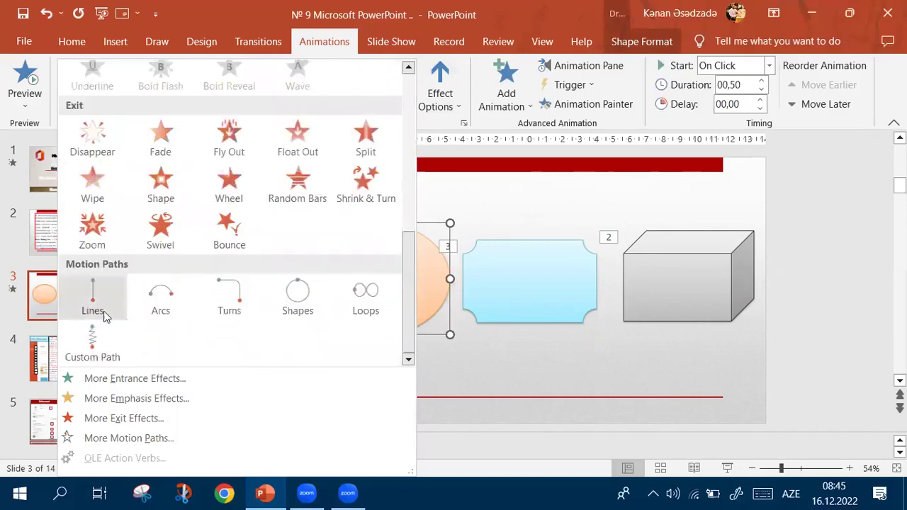
pyautogui.click(479, 413)
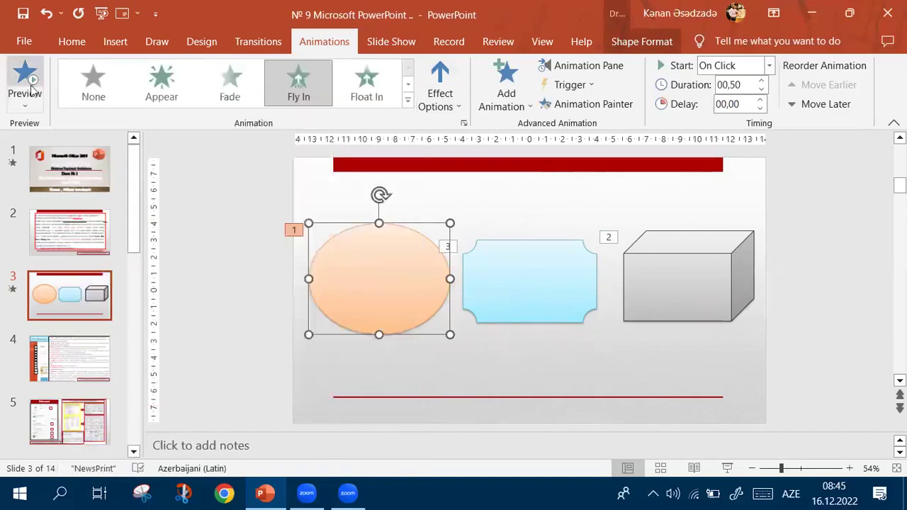
pyautogui.click(278, 44)
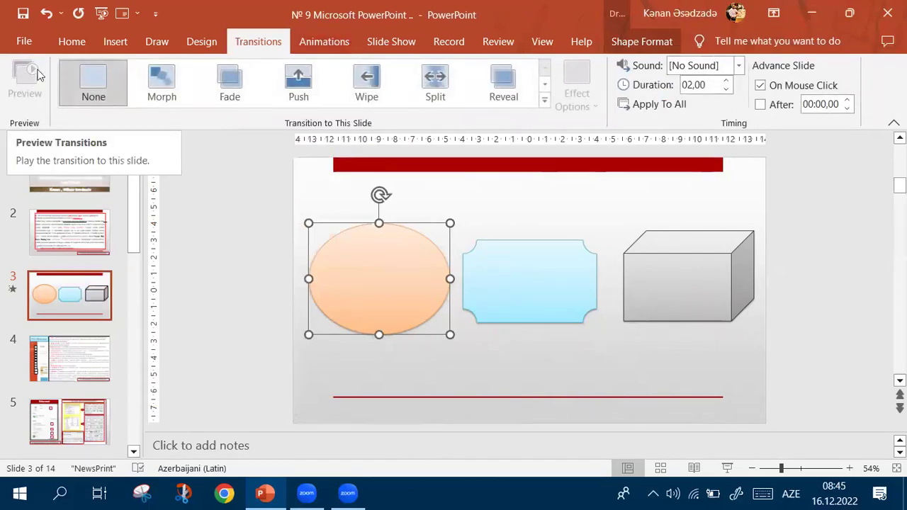
pyautogui.click(312, 44)
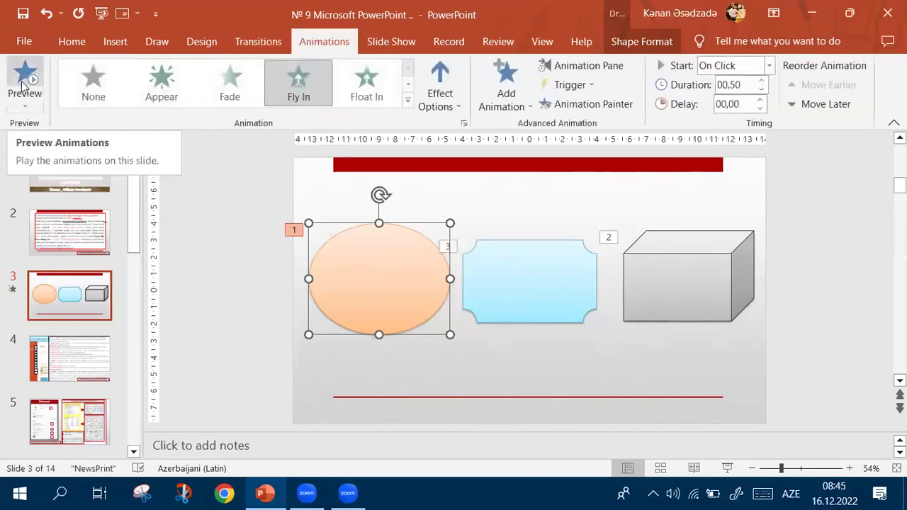
pyautogui.click(23, 83)
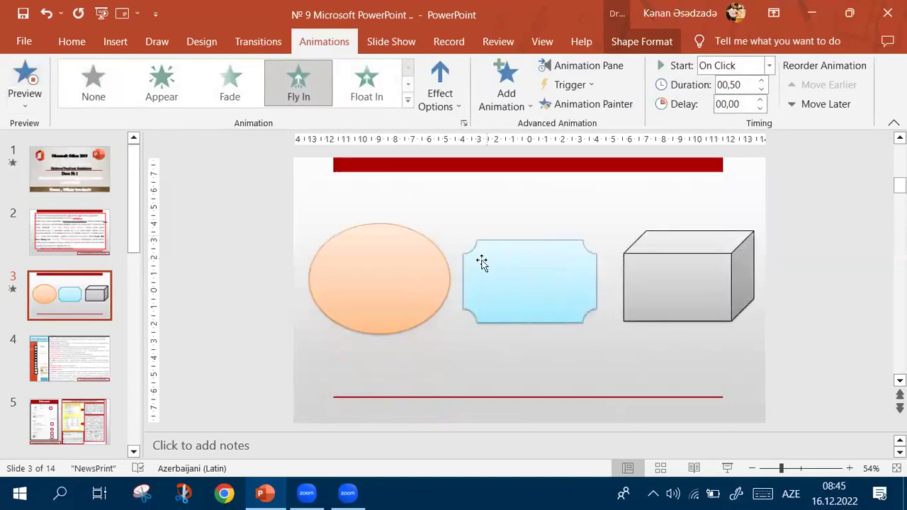
# - Move the blue shape's animation earlier so it plays second, before the cube
pyautogui.click(596, 279)
pyautogui.click(822, 85)
pyautogui.click(661, 352)
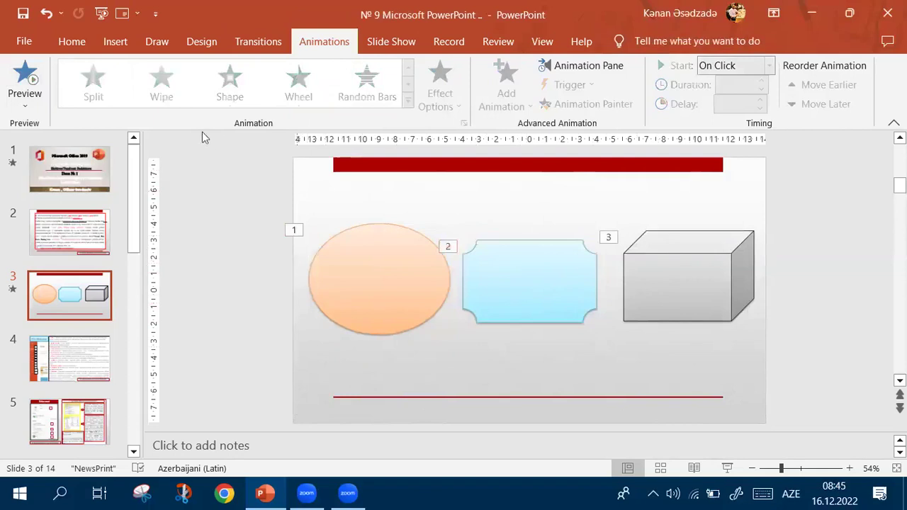
# - Change the oval's fly-in direction, trying From Bottom-Right and From Top, then From Top-Right
pyautogui.click(368, 280)
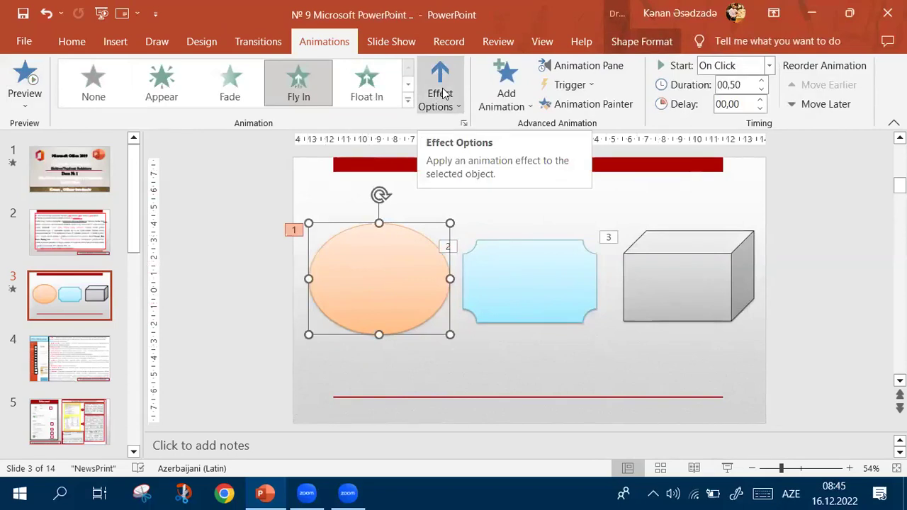
pyautogui.click(442, 95)
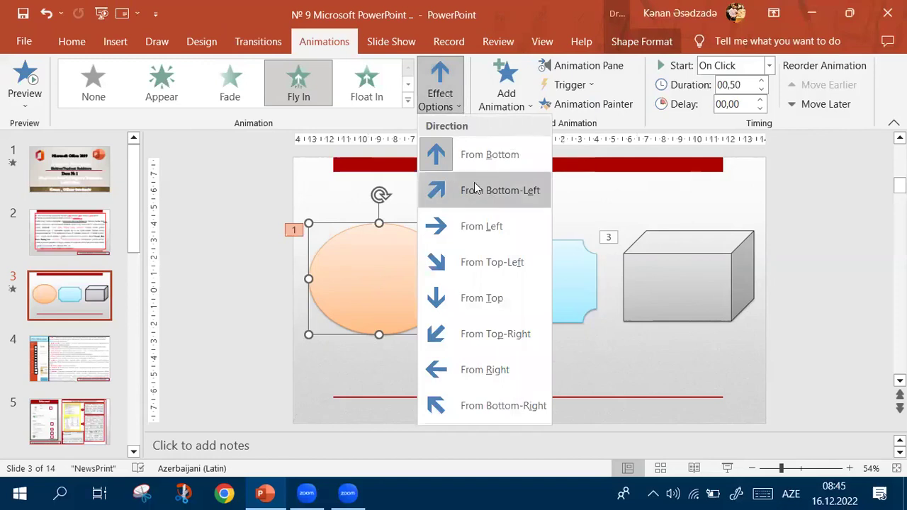
pyautogui.click(535, 404)
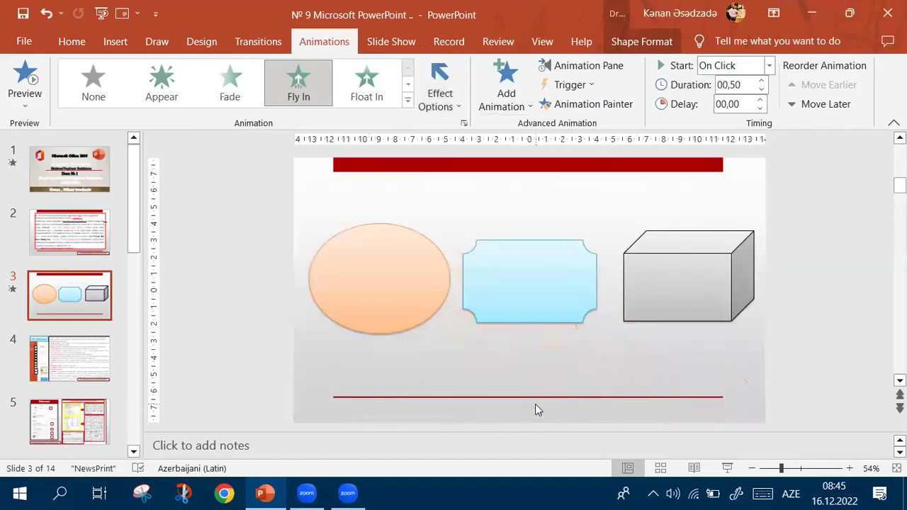
pyautogui.click(438, 83)
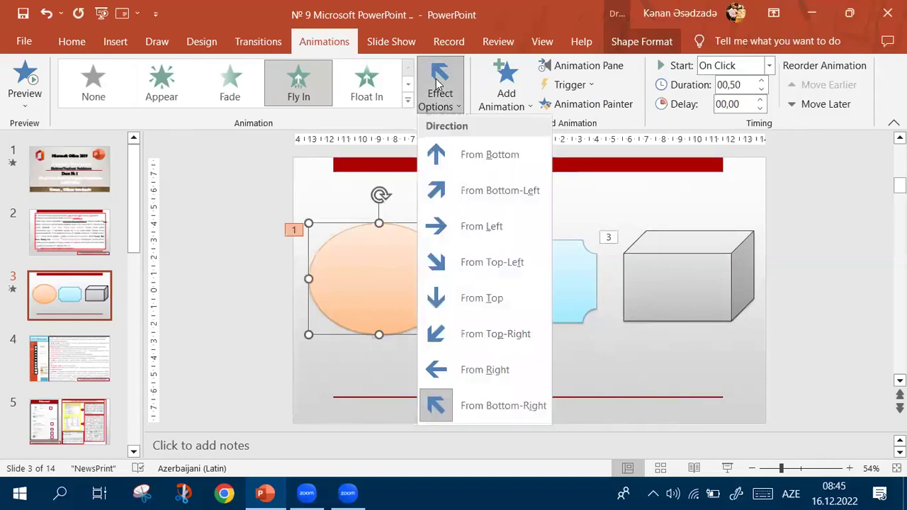
pyautogui.click(469, 284)
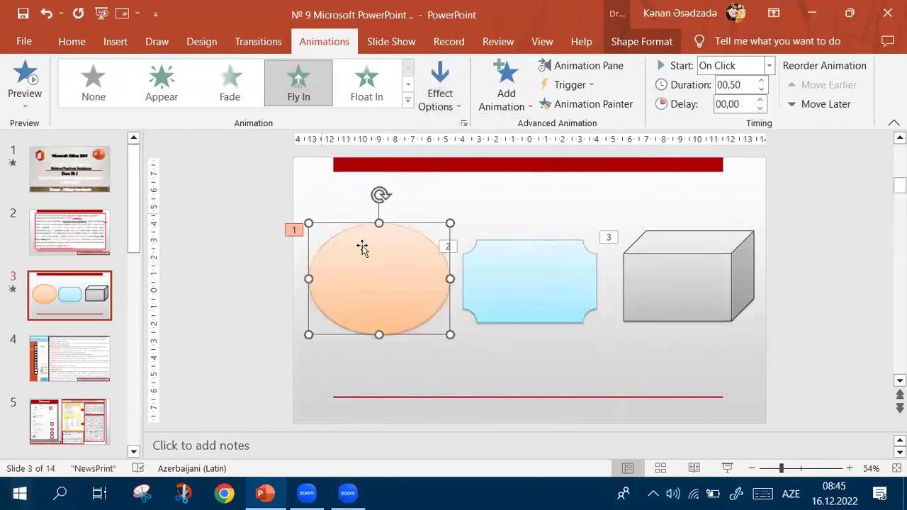
pyautogui.click(439, 95)
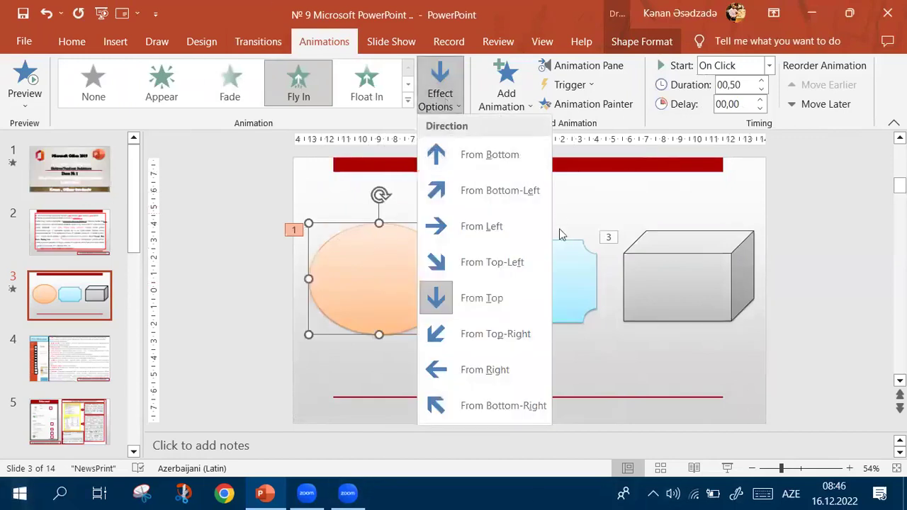
pyautogui.click(486, 335)
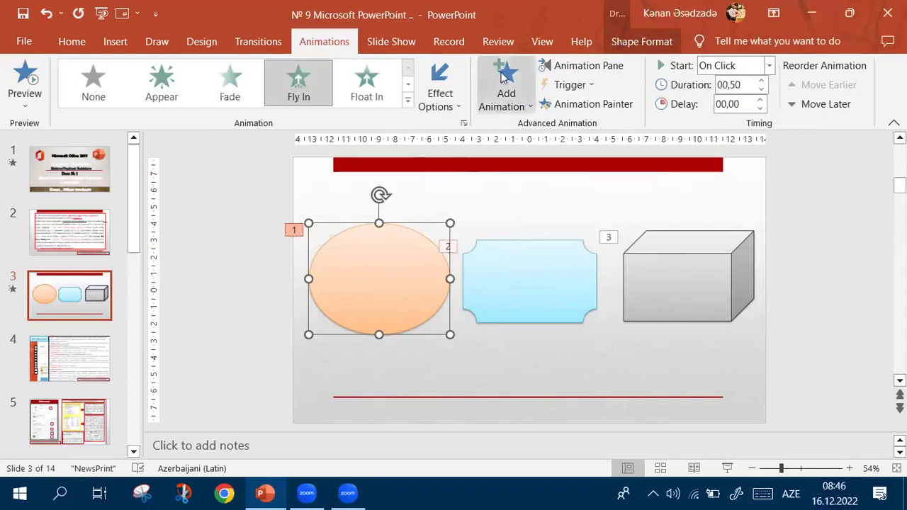
# - Apply Cover, then replace it with a Fall Over transition lasting 02,00 on slide 3
pyautogui.click(276, 43)
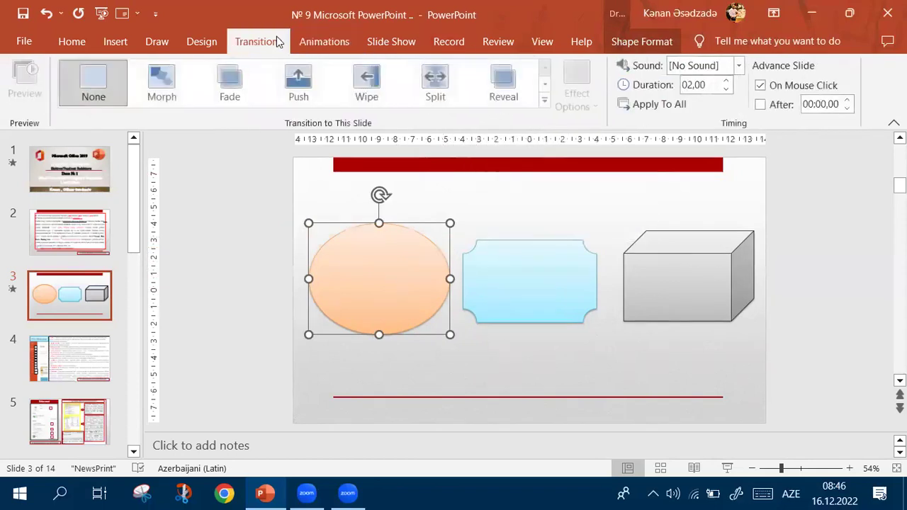
pyautogui.click(66, 292)
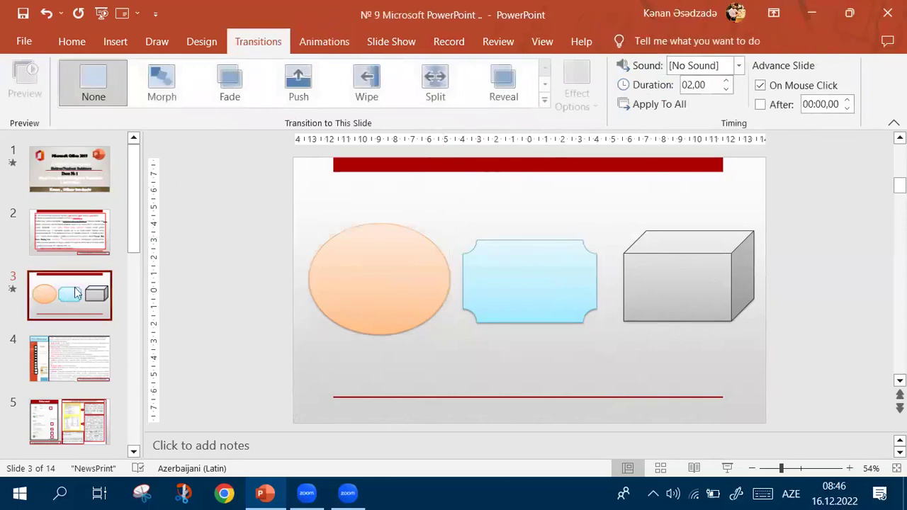
pyautogui.click(543, 101)
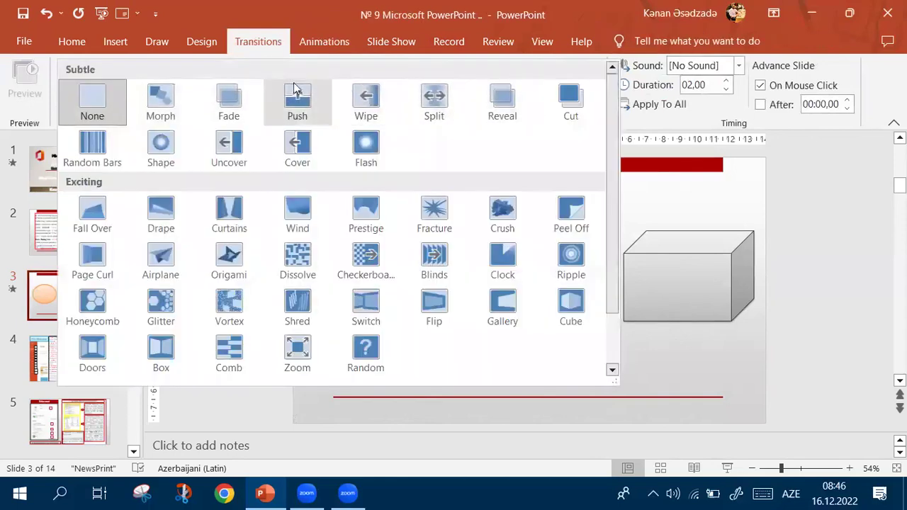
pyautogui.click(292, 149)
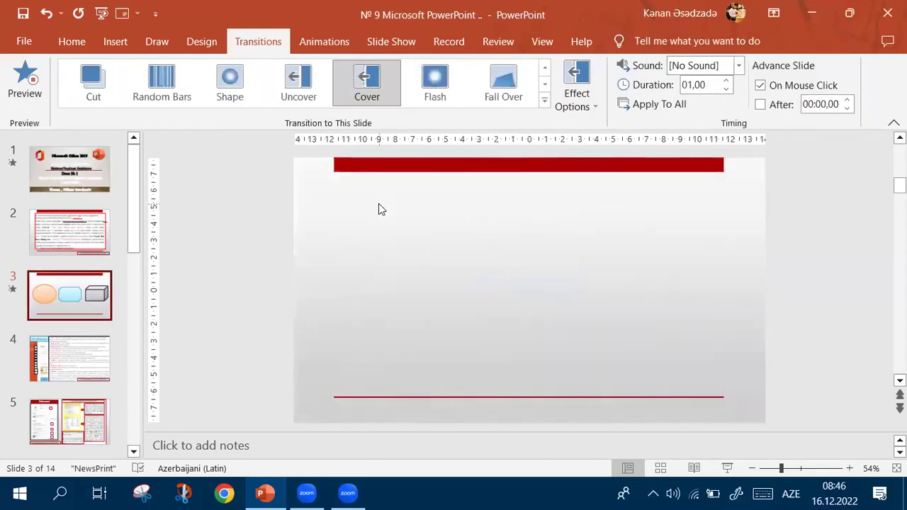
pyautogui.click(507, 83)
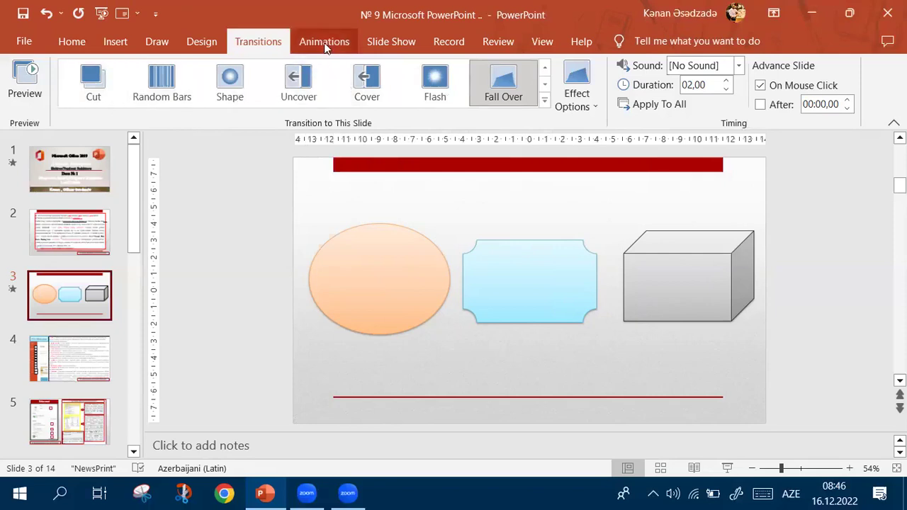
pyautogui.click(325, 42)
pyautogui.click(398, 277)
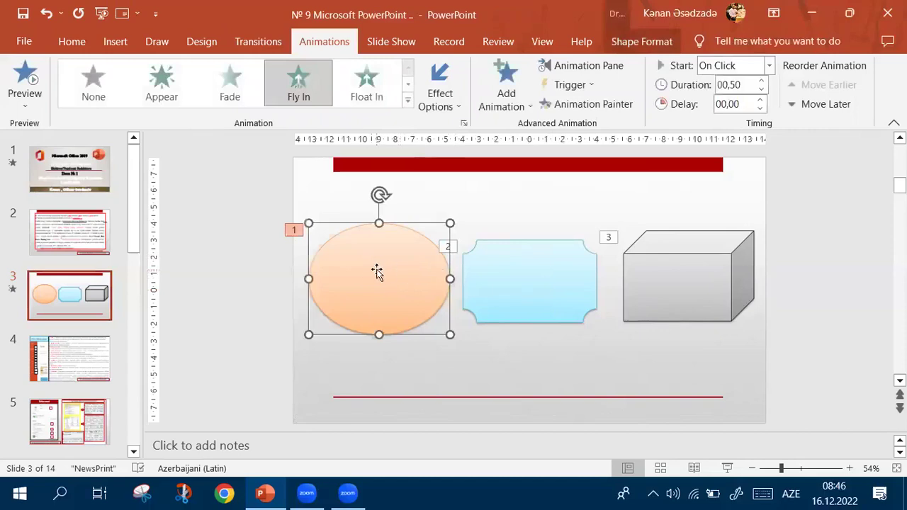
# - Preview slide 3 and add a Zoom entrance as a second animation on the oval
pyautogui.click(25, 74)
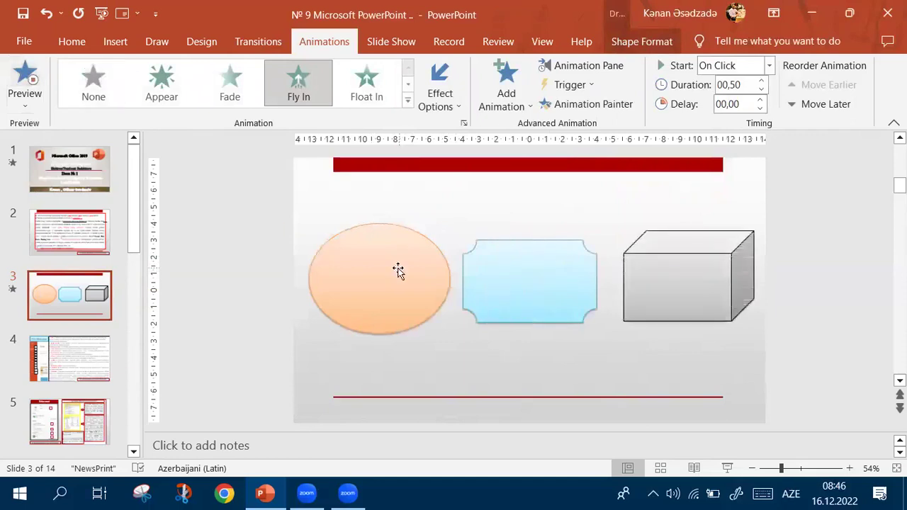
pyautogui.click(503, 78)
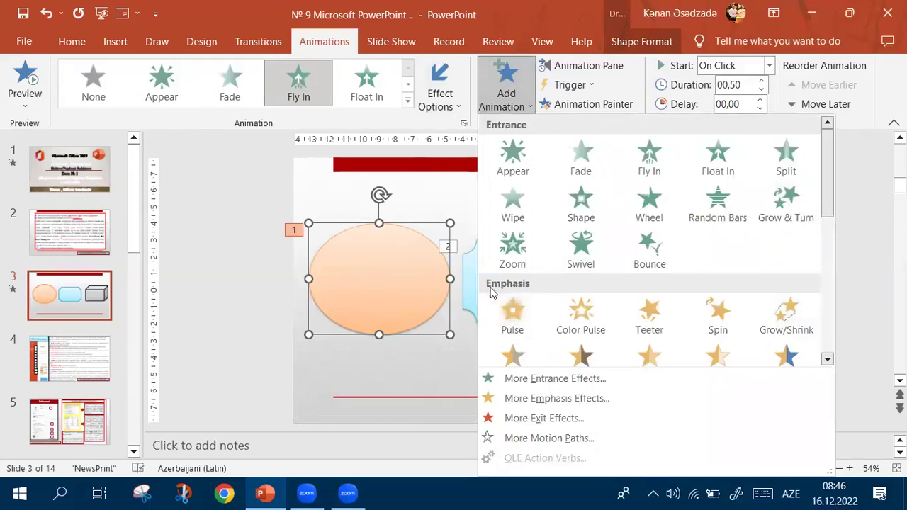
pyautogui.click(511, 246)
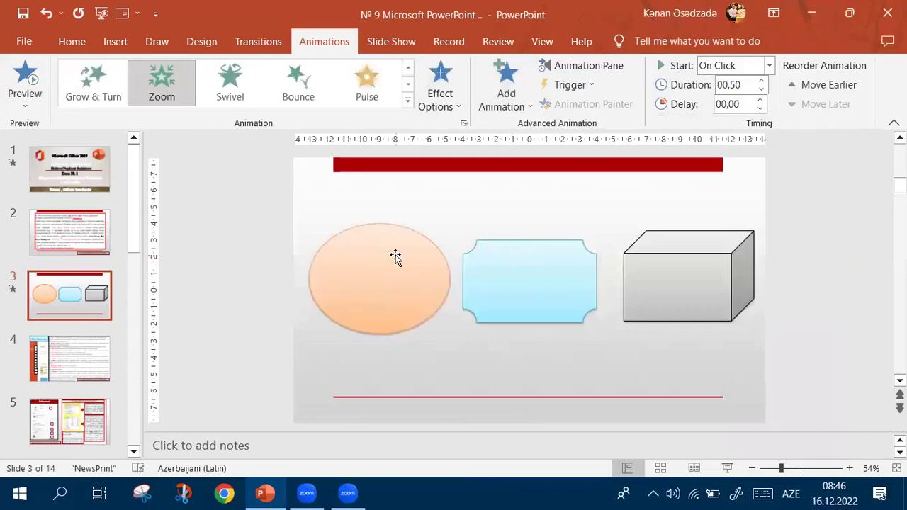
pyautogui.click(299, 232)
pyautogui.click(297, 244)
pyautogui.click(299, 233)
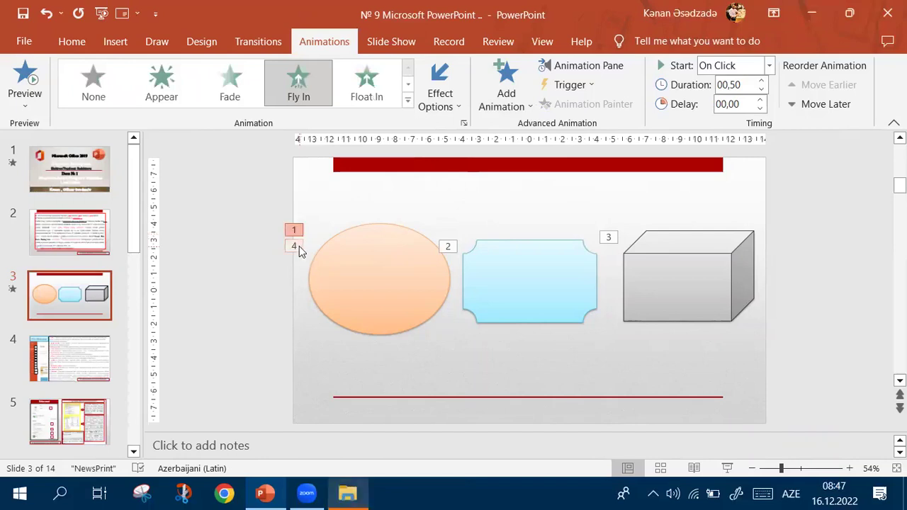
pyautogui.click(296, 244)
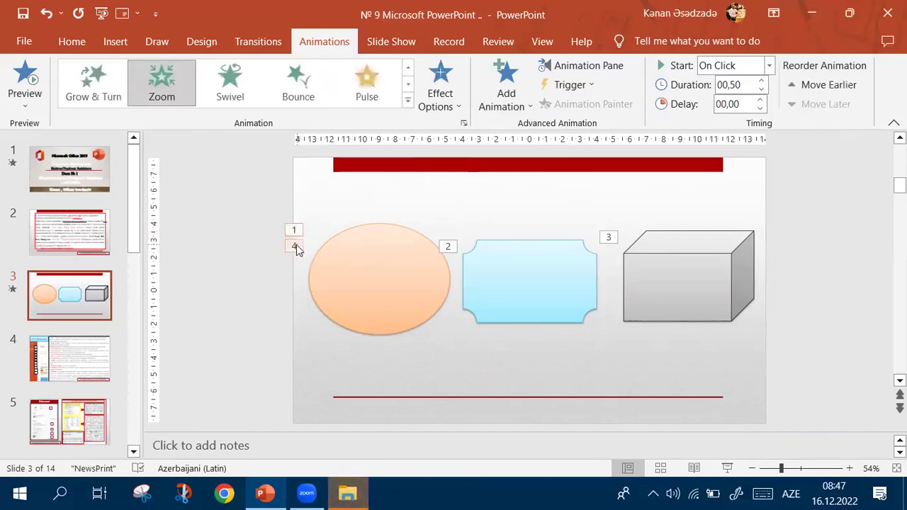
pyautogui.click(24, 73)
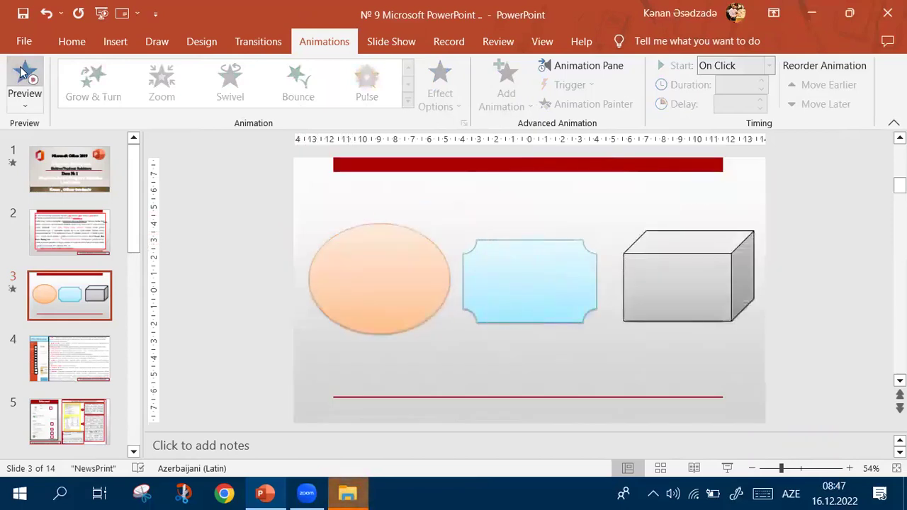
pyautogui.click(296, 245)
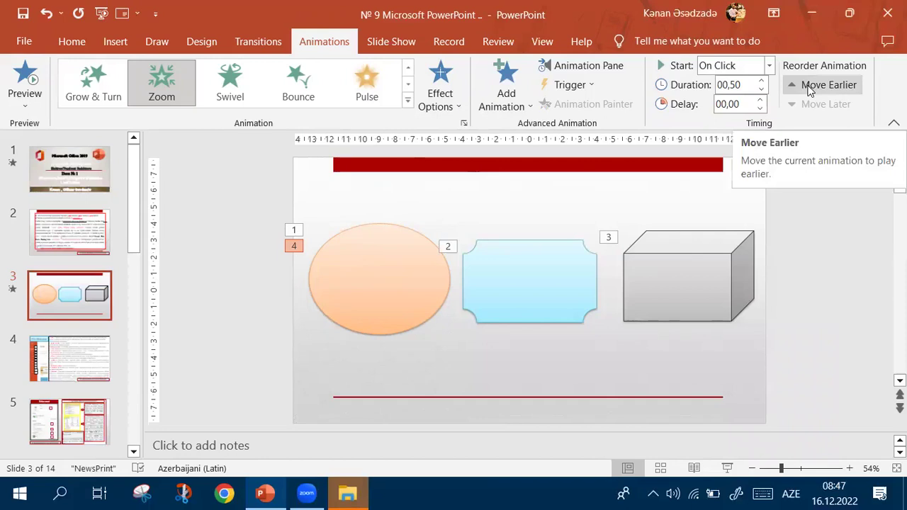
# - Move the oval's Zoom animation earlier to first place, back to second, and preview
pyautogui.click(809, 87)
pyautogui.click(810, 87)
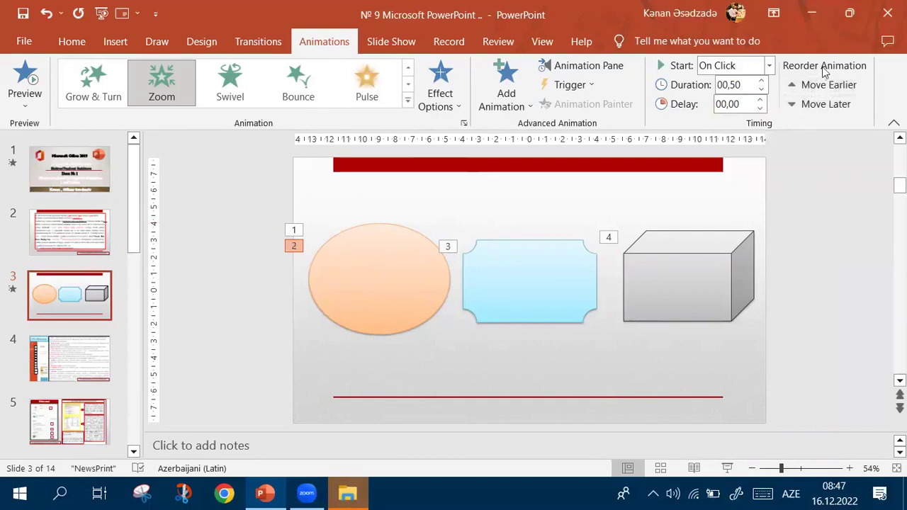
pyautogui.click(811, 85)
pyautogui.click(818, 108)
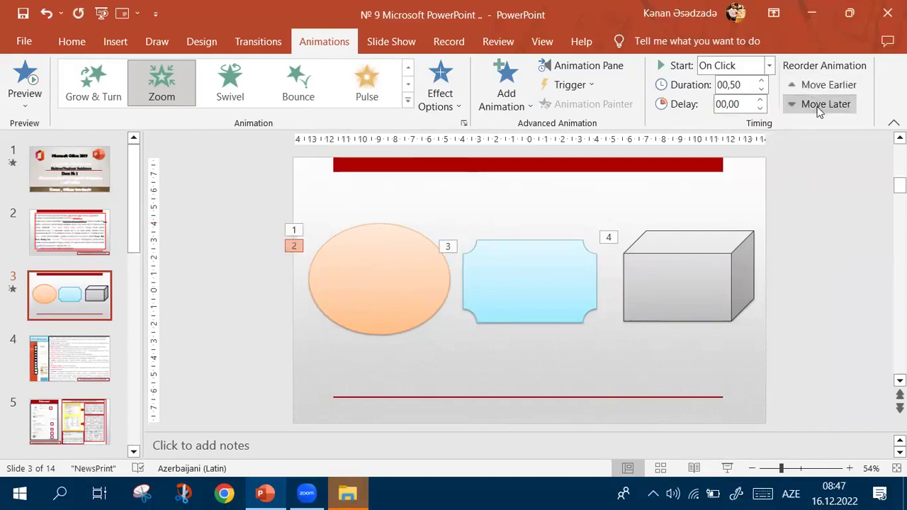
pyautogui.click(24, 73)
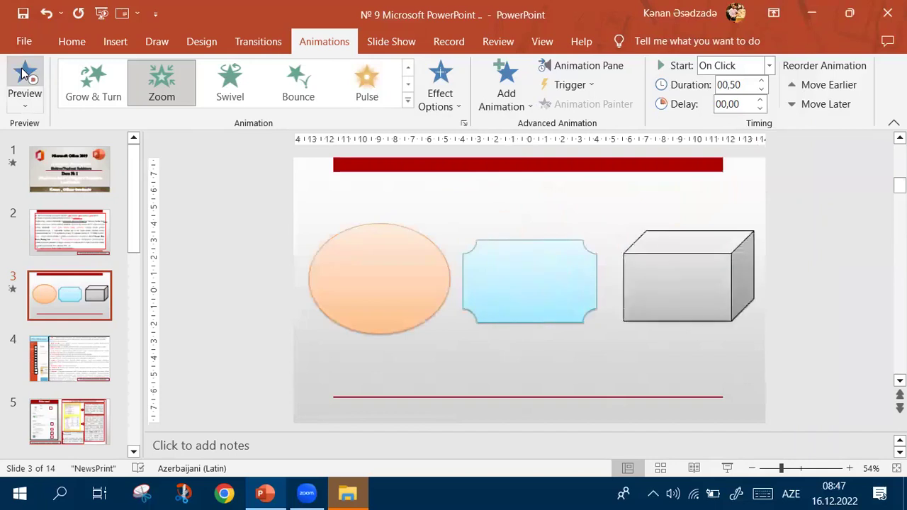
# - Remove the oval's Zoom animation with None and check the plaque, cube and oval animations
pyautogui.click(381, 300)
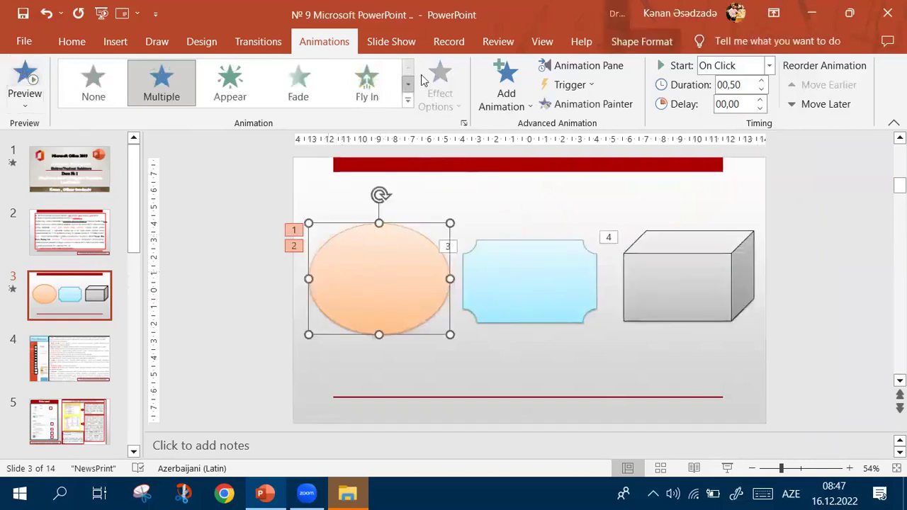
pyautogui.click(507, 78)
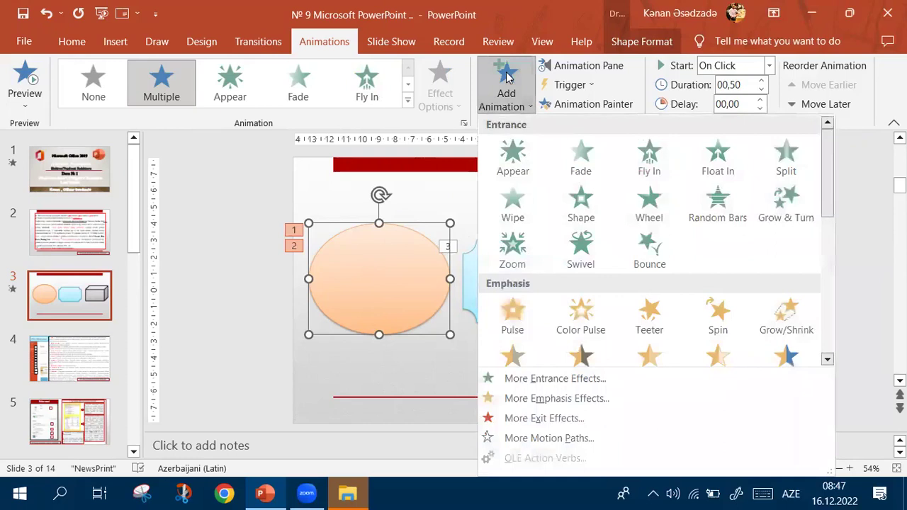
pyautogui.click(507, 77)
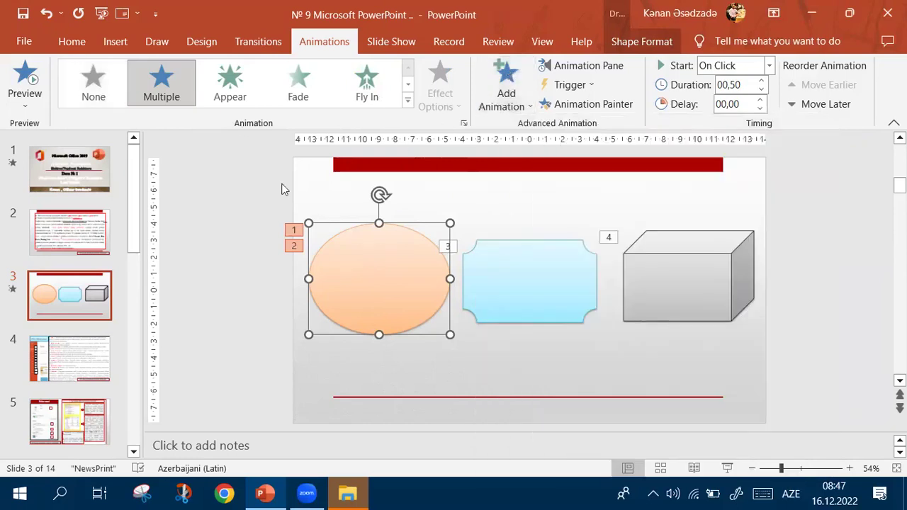
pyautogui.click(295, 248)
pyautogui.click(408, 99)
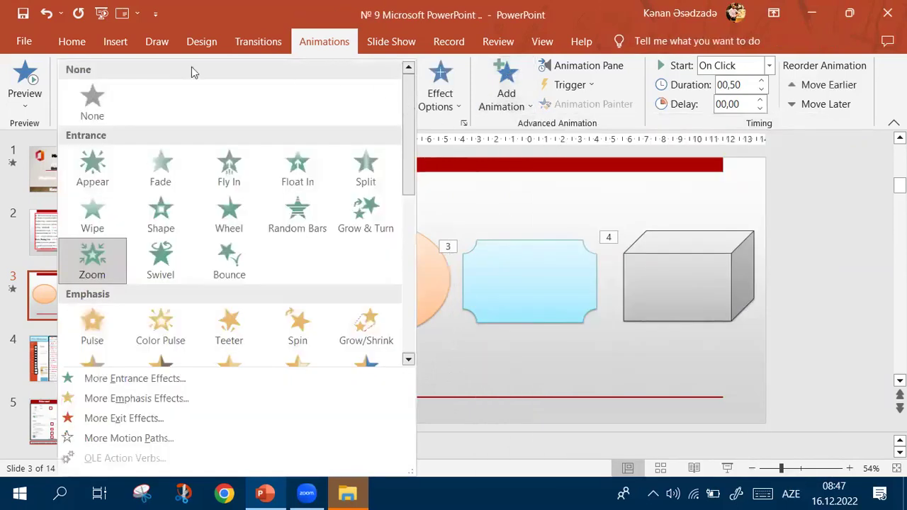
pyautogui.click(82, 95)
pyautogui.click(553, 300)
pyautogui.click(700, 301)
pyautogui.click(428, 292)
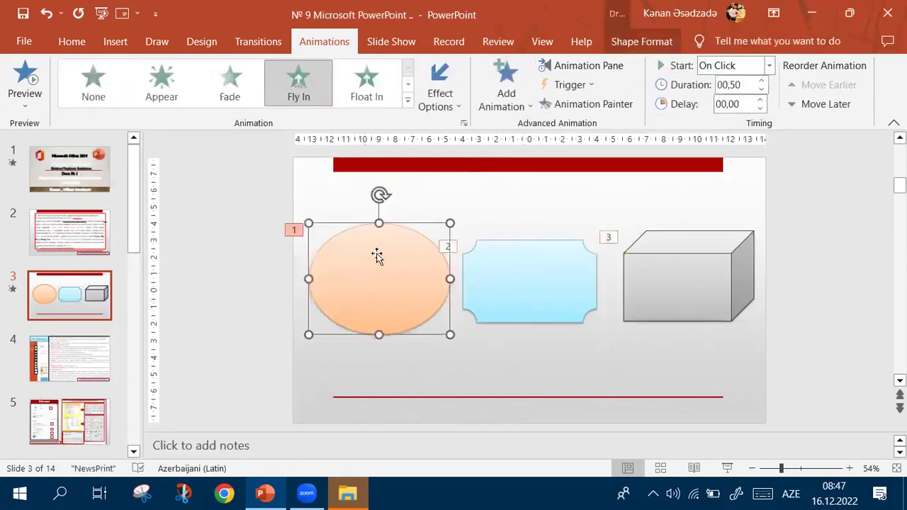
# - Show the Animation Pane and drag Cube 3 to the top, then back to last place
pyautogui.click(592, 66)
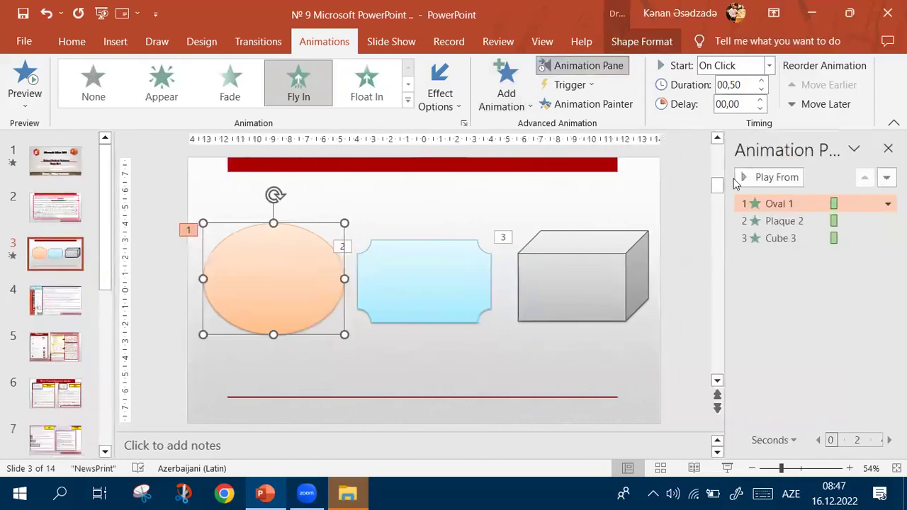
pyautogui.click(778, 240)
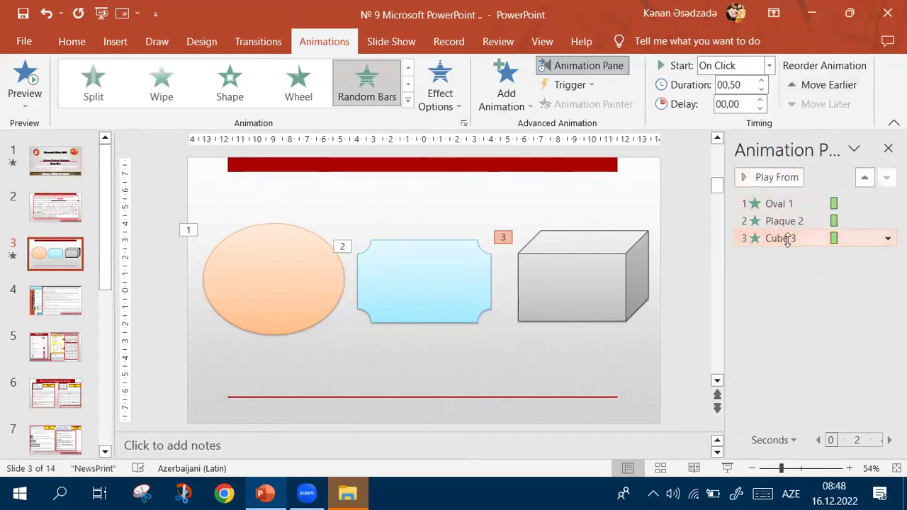
pyautogui.click(545, 278)
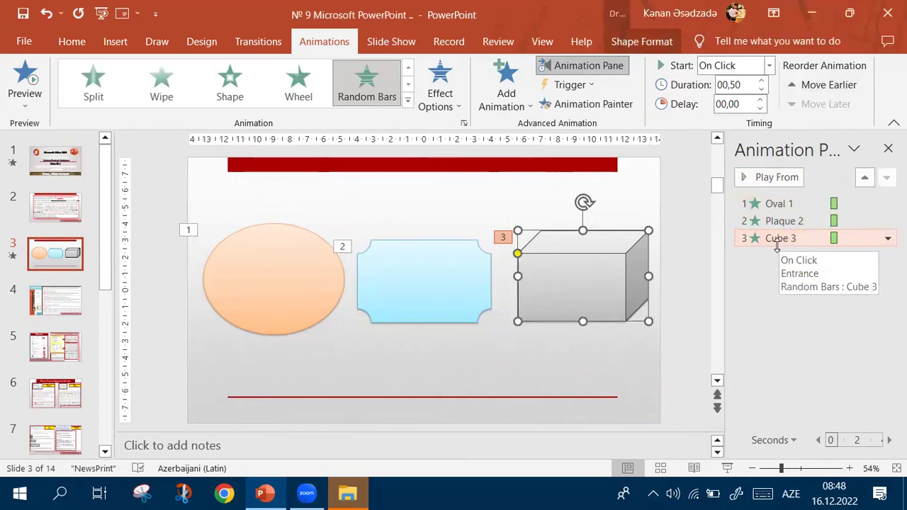
pyautogui.press('Escape')
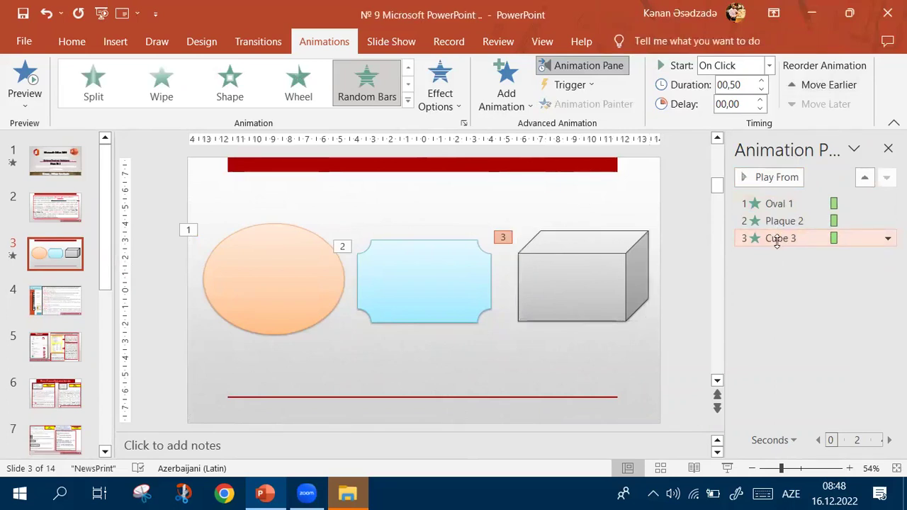
pyautogui.moveTo(777, 240); pyautogui.dragTo(785, 192)
pyautogui.click(572, 285)
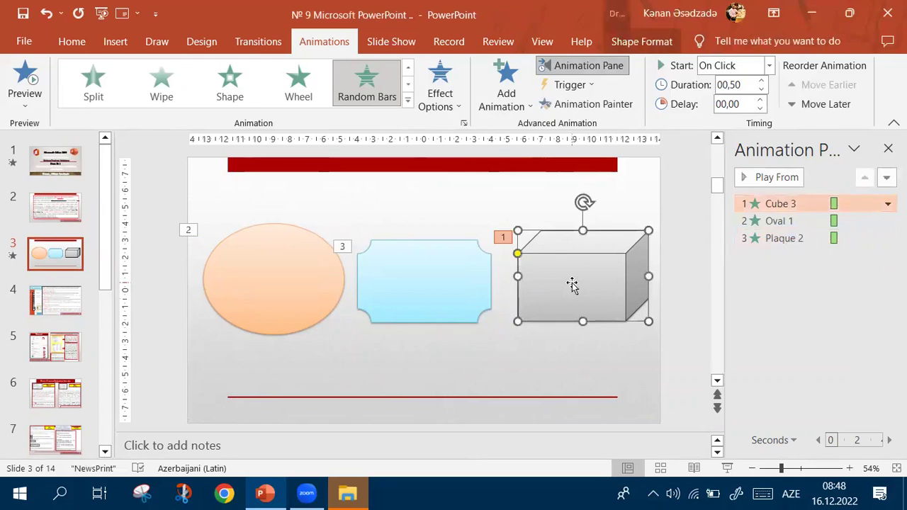
pyautogui.moveTo(779, 204); pyautogui.dragTo(789, 255)
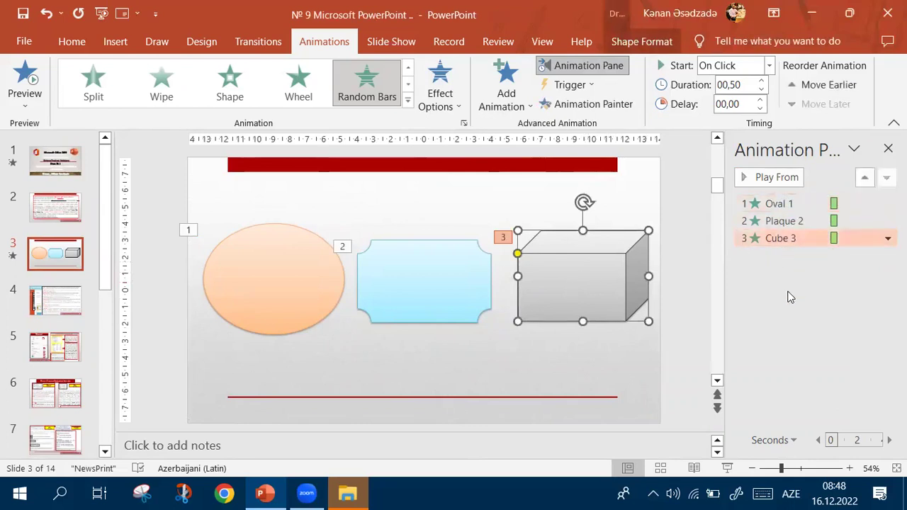
# - Play the animations from Plaque 2 onward and open Plaque 2's animation options
pyautogui.click(744, 178)
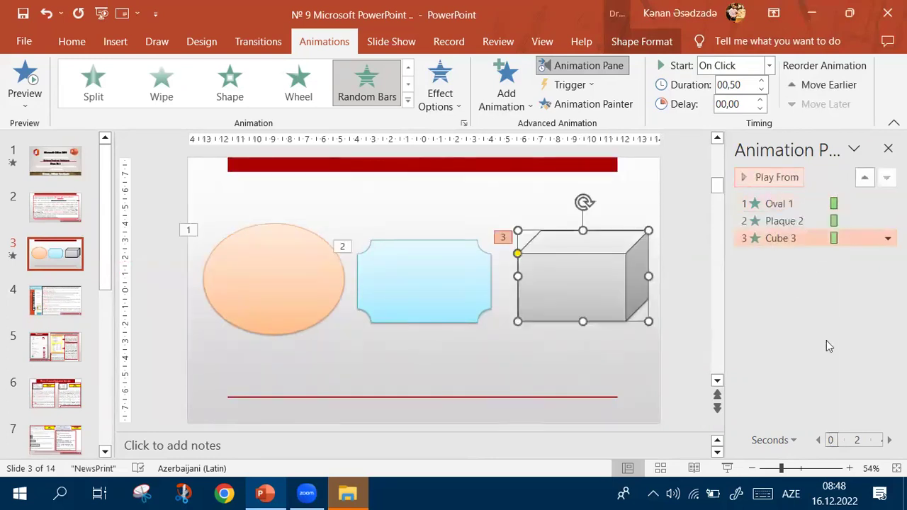
pyautogui.click(775, 220)
pyautogui.click(750, 179)
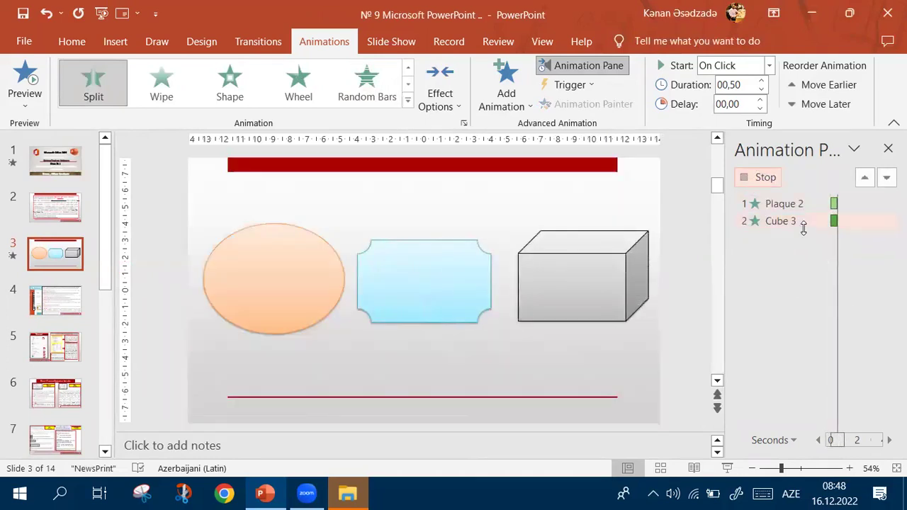
pyautogui.click(814, 241)
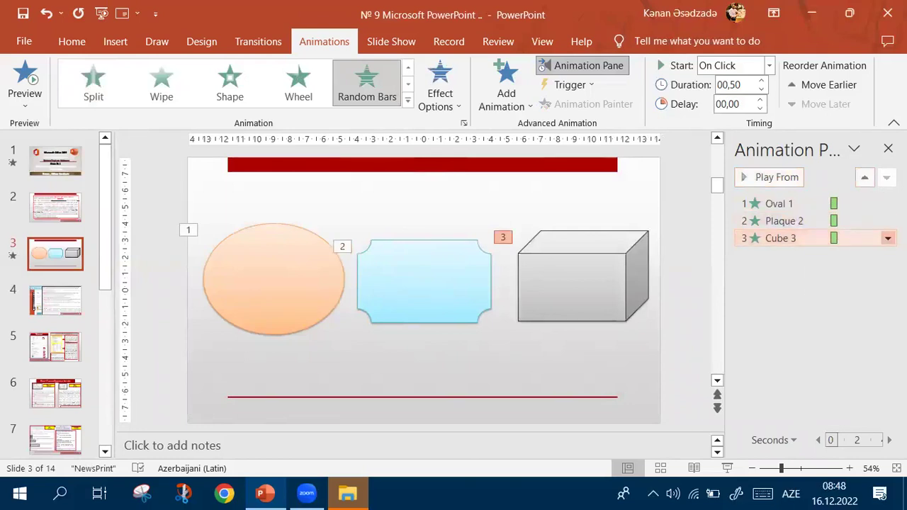
pyautogui.click(878, 223)
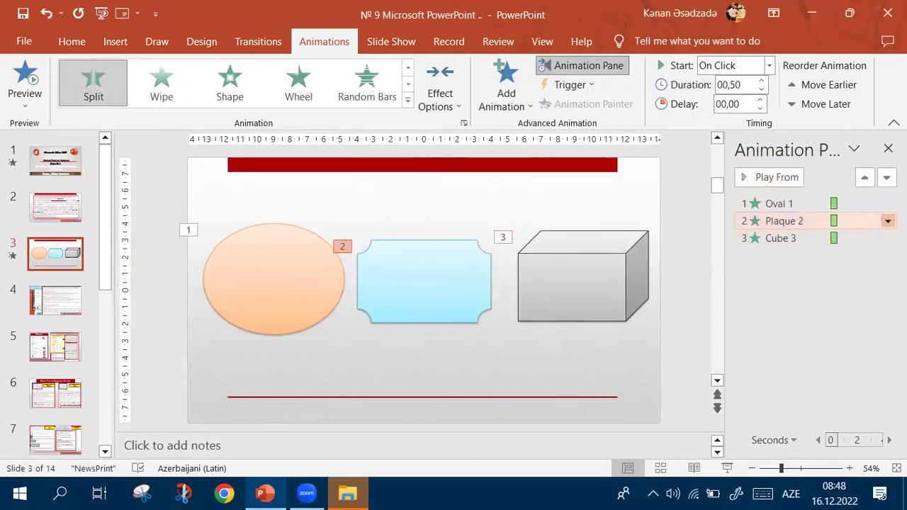
pyautogui.click(887, 221)
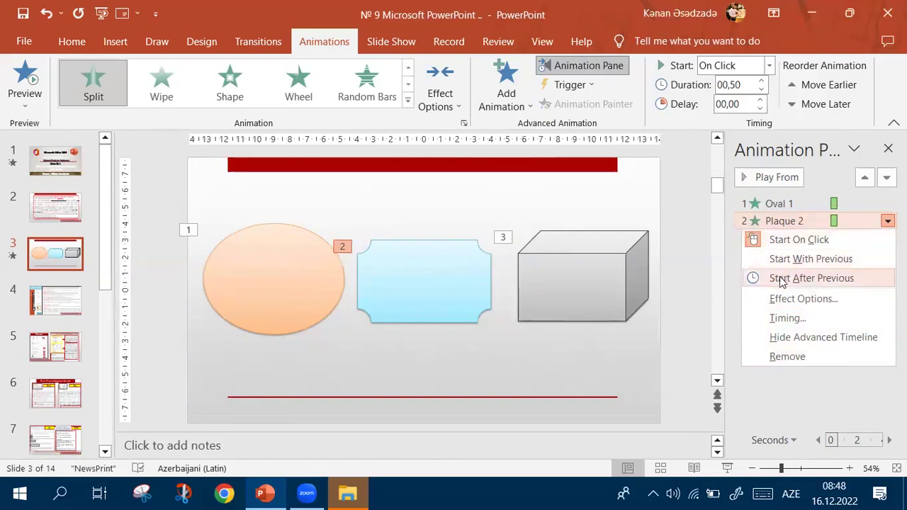
# - Give Plaque 2's Split animation an On Click start and a 20-second (Extremely Slow) duration
pyautogui.click(785, 320)
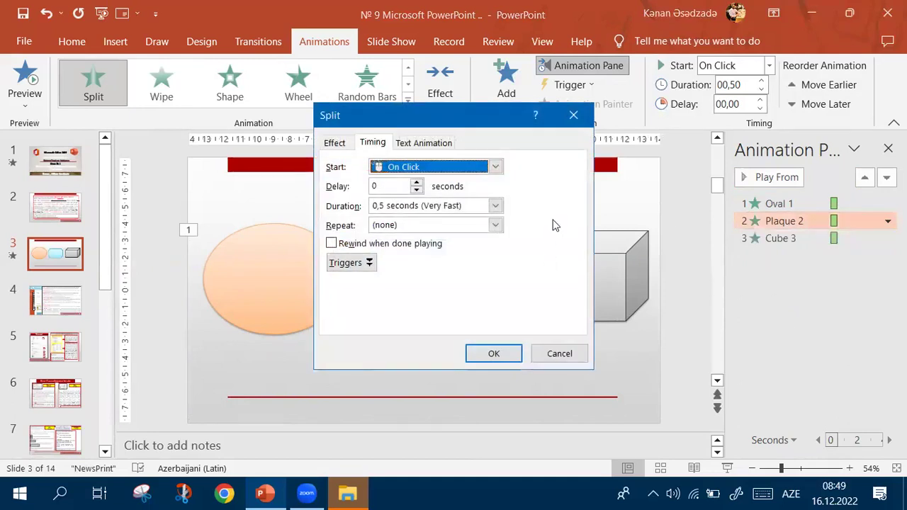
pyautogui.click(495, 168)
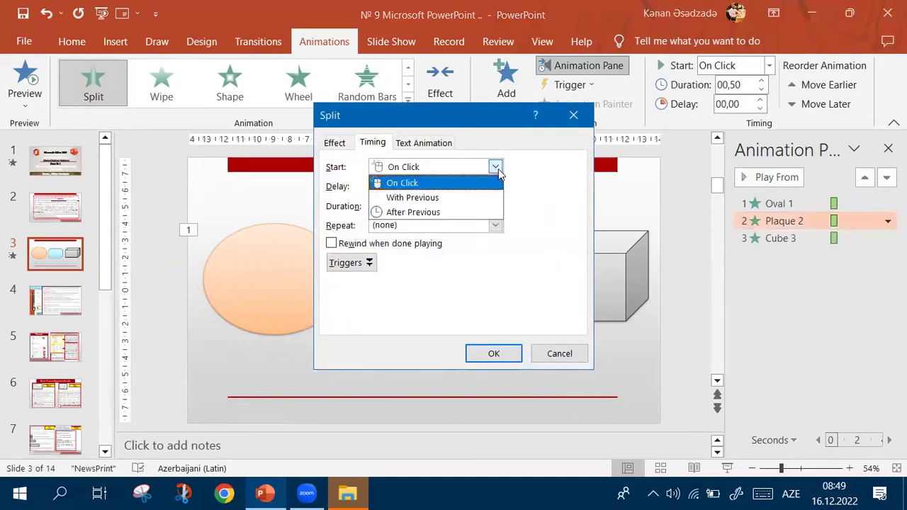
pyautogui.click(498, 171)
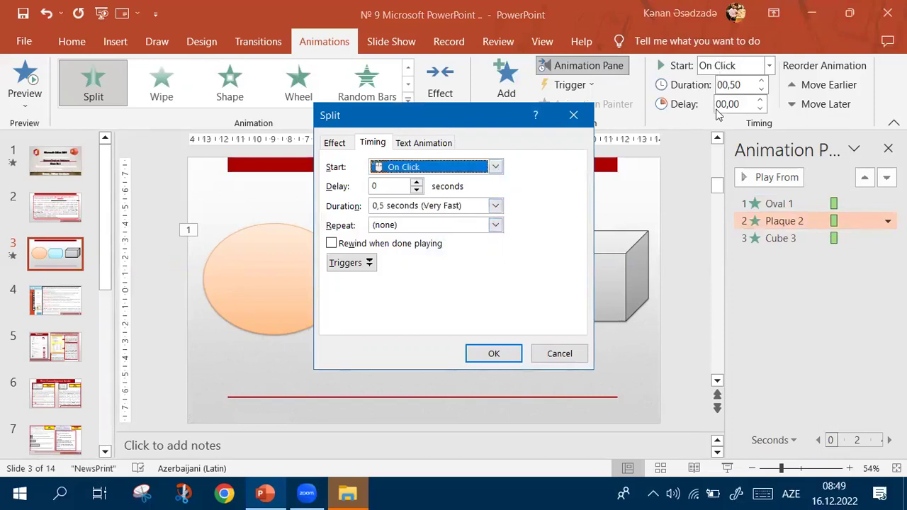
pyautogui.click(495, 206)
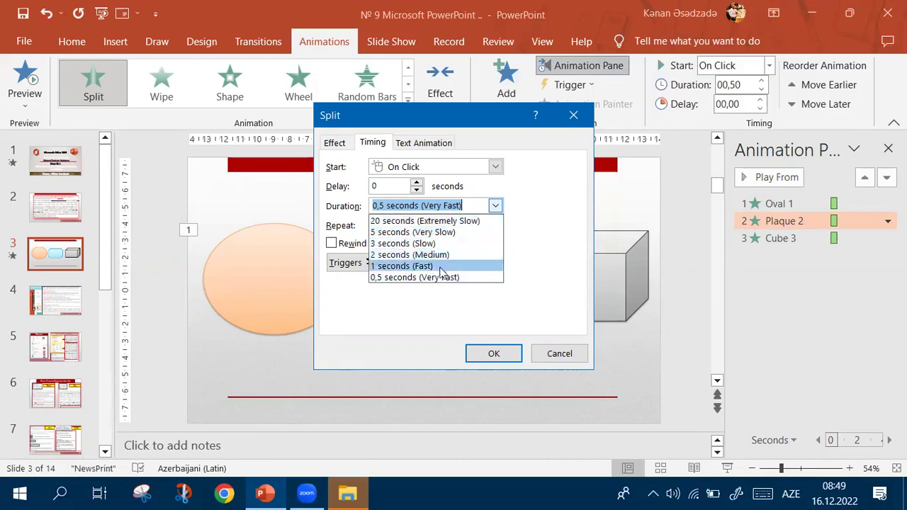
pyautogui.click(452, 221)
pyautogui.click(502, 354)
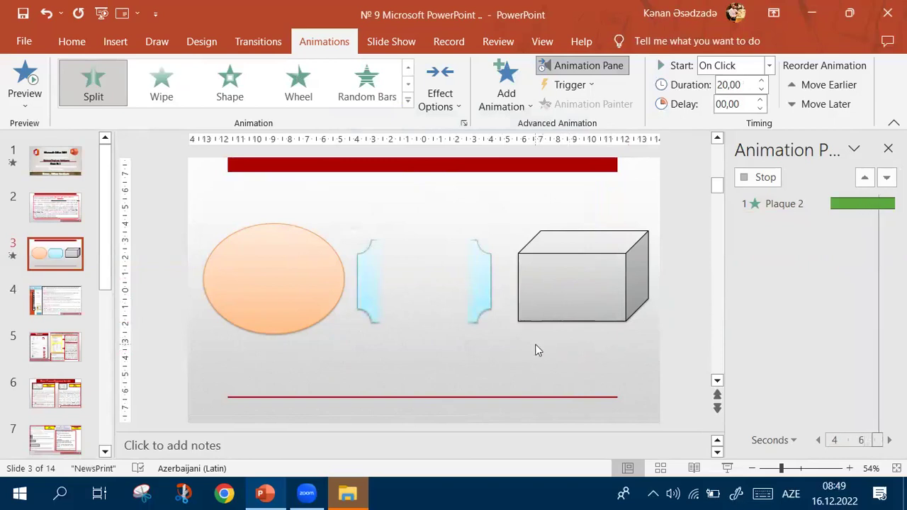
pyautogui.click(468, 296)
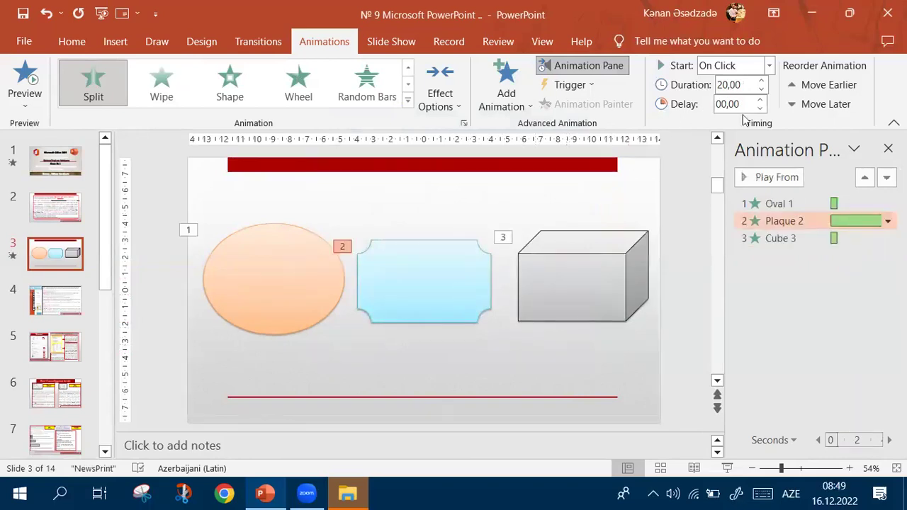
# - Change Plaque 2's animation duration to 2 seconds (Medium)
pyautogui.click(887, 221)
pyautogui.click(800, 318)
pyautogui.click(495, 206)
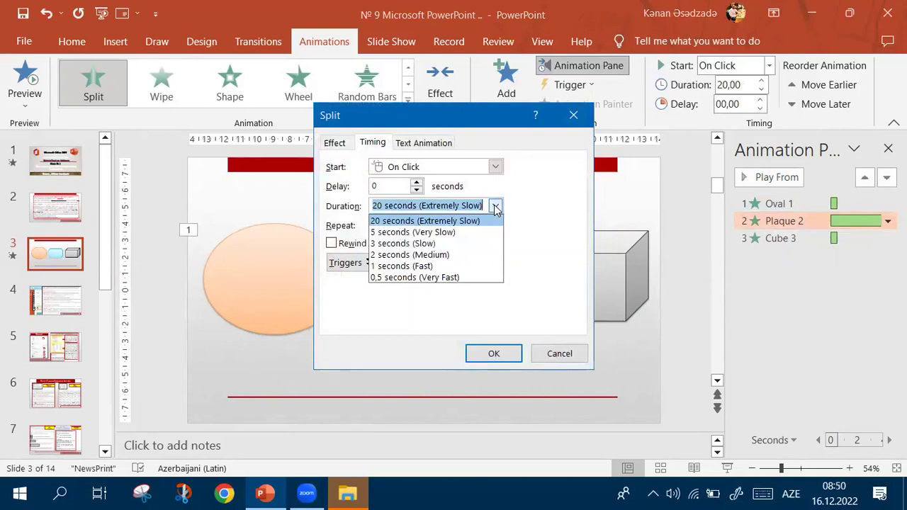
pyautogui.click(446, 255)
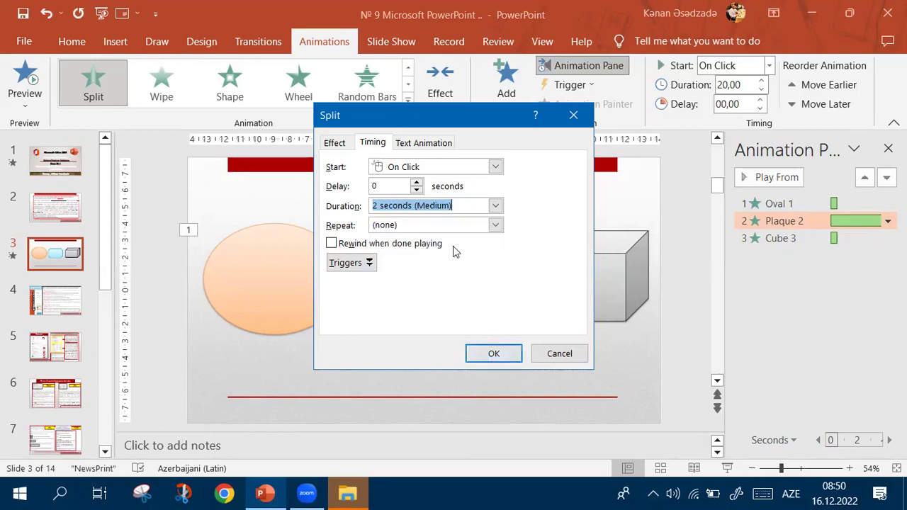
pyautogui.click(493, 353)
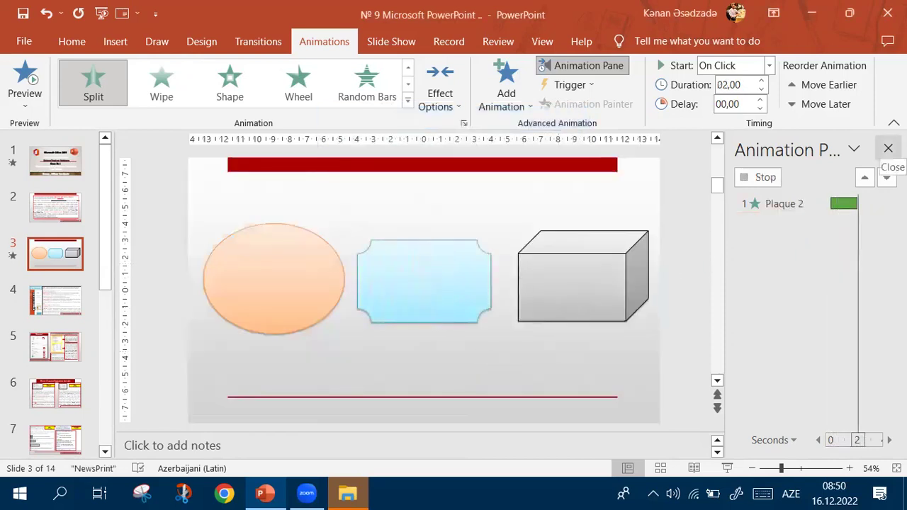
# - Close the Animation Pane and bring up the trigger choices for the plaque
pyautogui.click(582, 65)
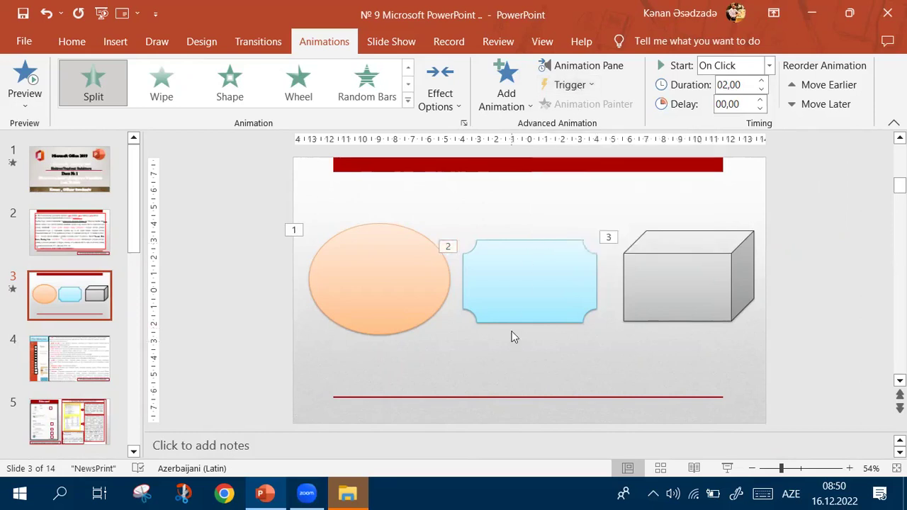
pyautogui.click(526, 290)
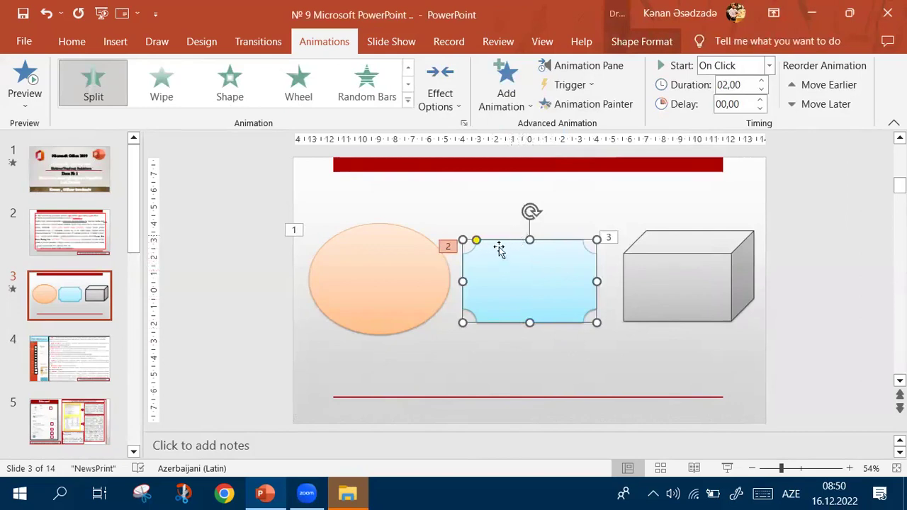
pyautogui.click(592, 86)
pyautogui.moveTo(603, 105)
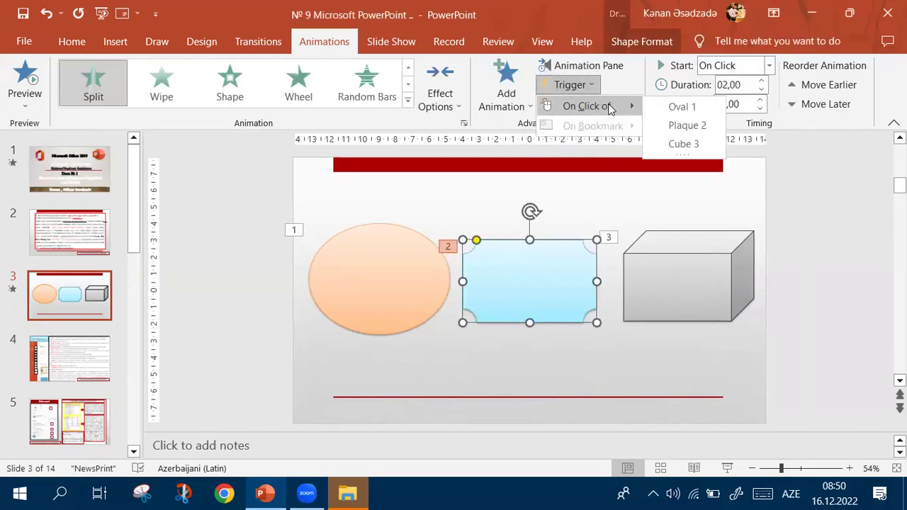
# - Trigger the plaque's animation on click of Cube 3, then test it in a slide show
pyautogui.click(682, 145)
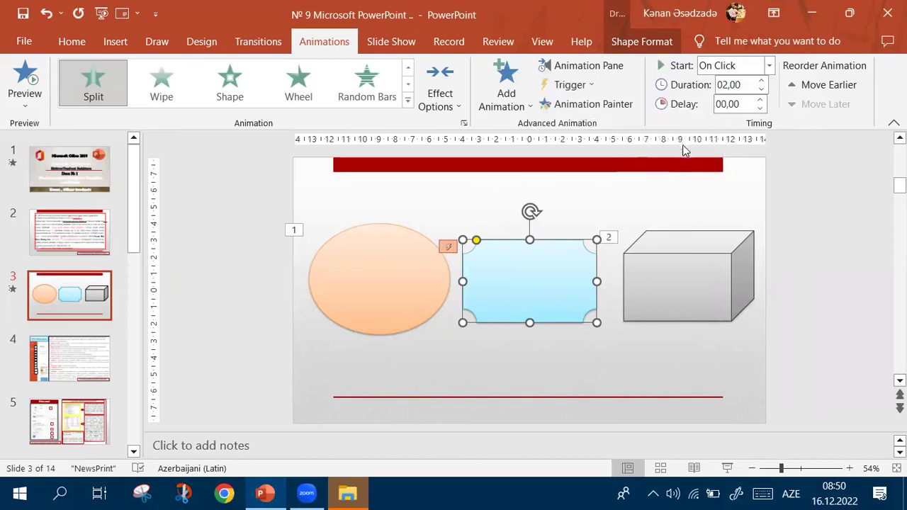
pyautogui.click(793, 254)
pyautogui.click(727, 468)
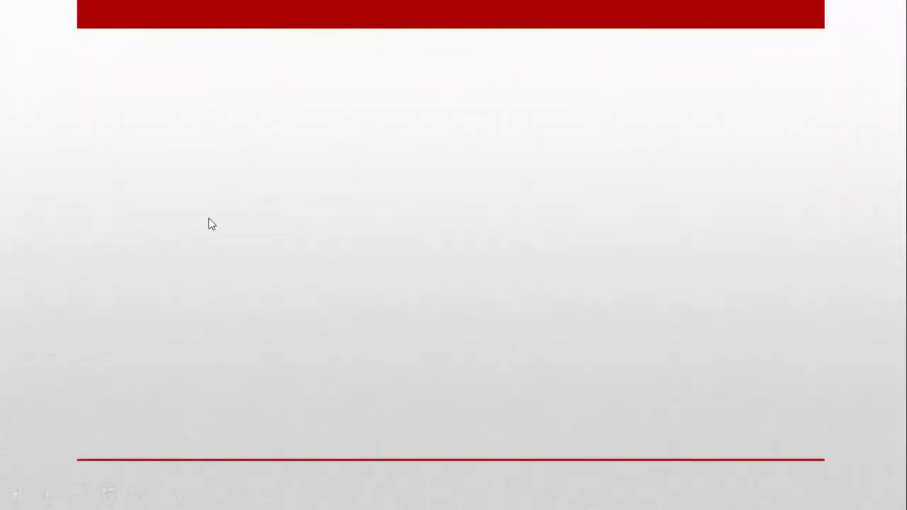
pyautogui.click(220, 224)
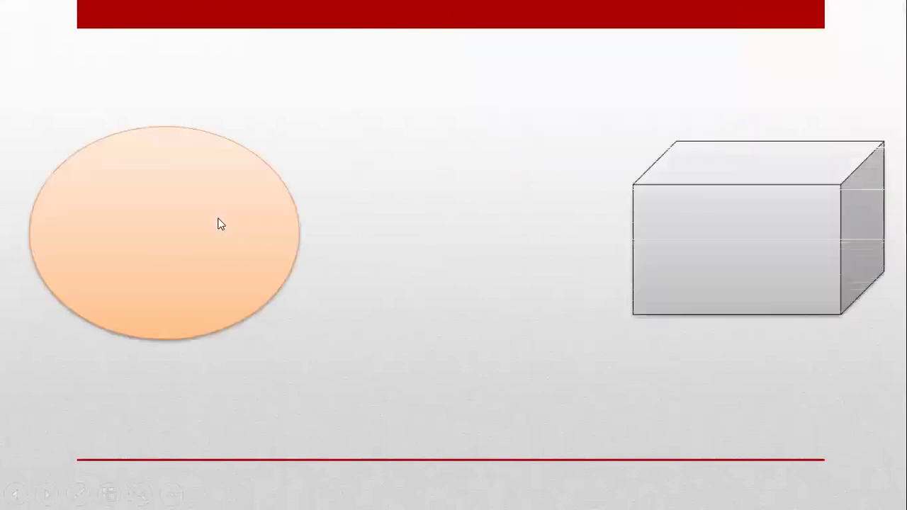
pyautogui.click(517, 216)
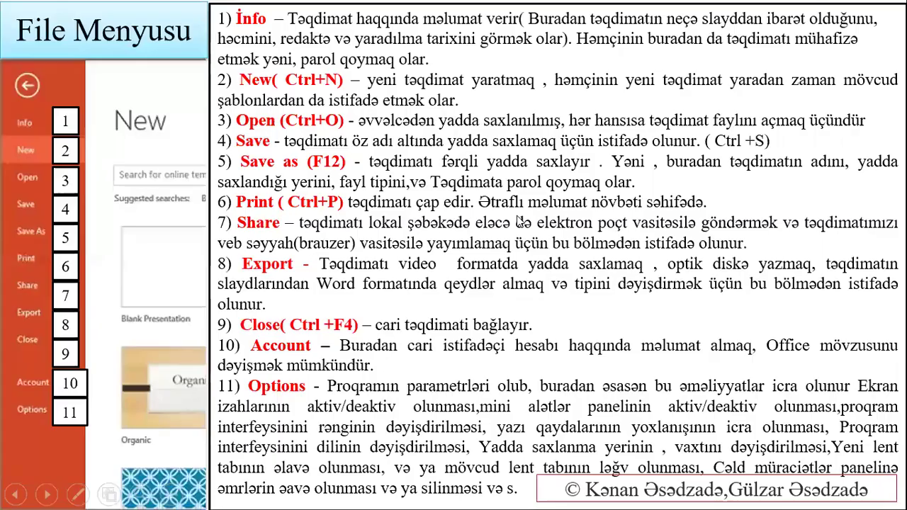
pyautogui.press('Left')
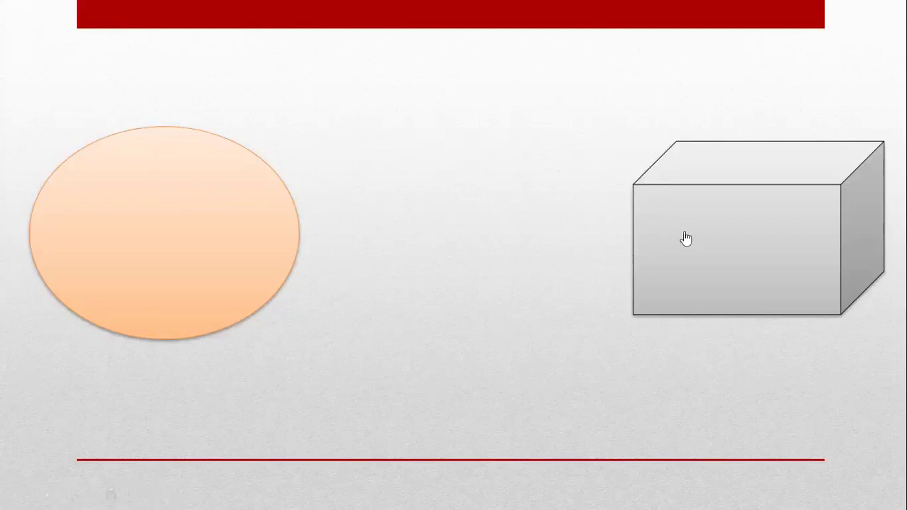
pyautogui.click(706, 245)
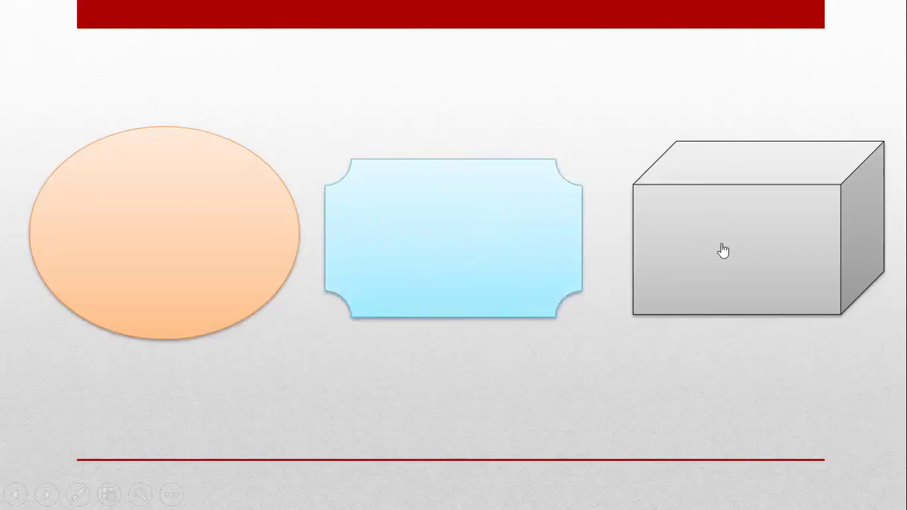
pyautogui.rightClick(537, 112)
# - End the show and remove the plaque's animation by choosing None
pyautogui.click(611, 350)
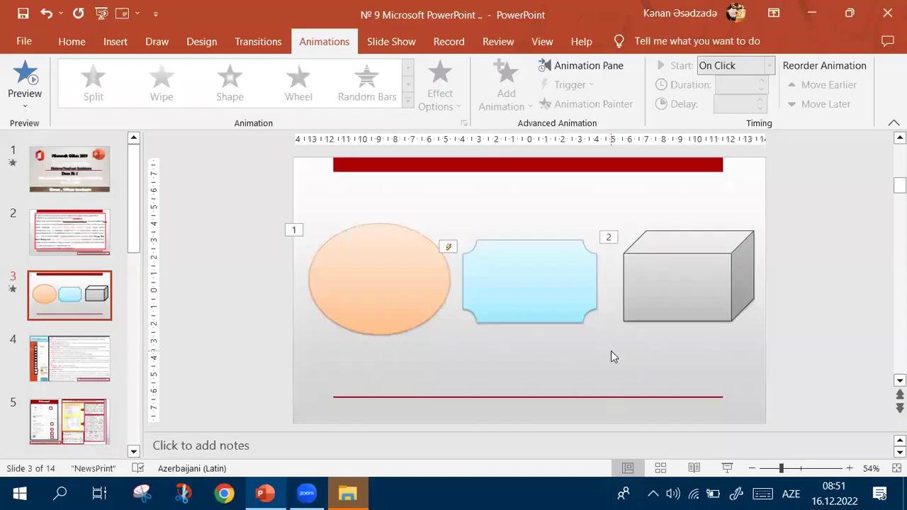
pyautogui.click(540, 259)
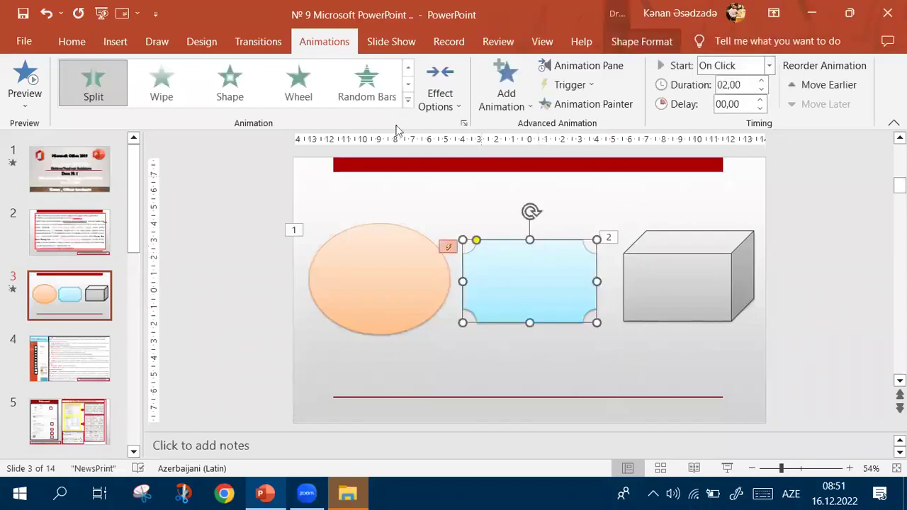
pyautogui.click(46, 13)
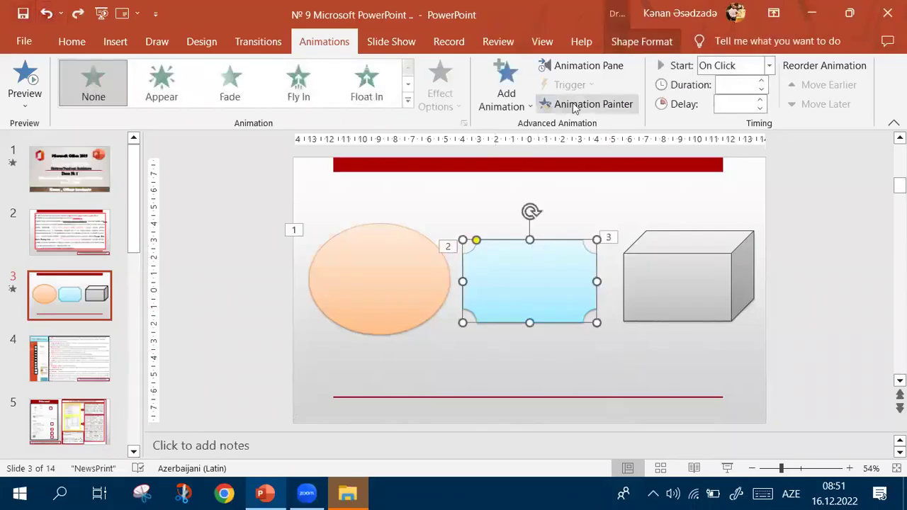
pyautogui.click(445, 190)
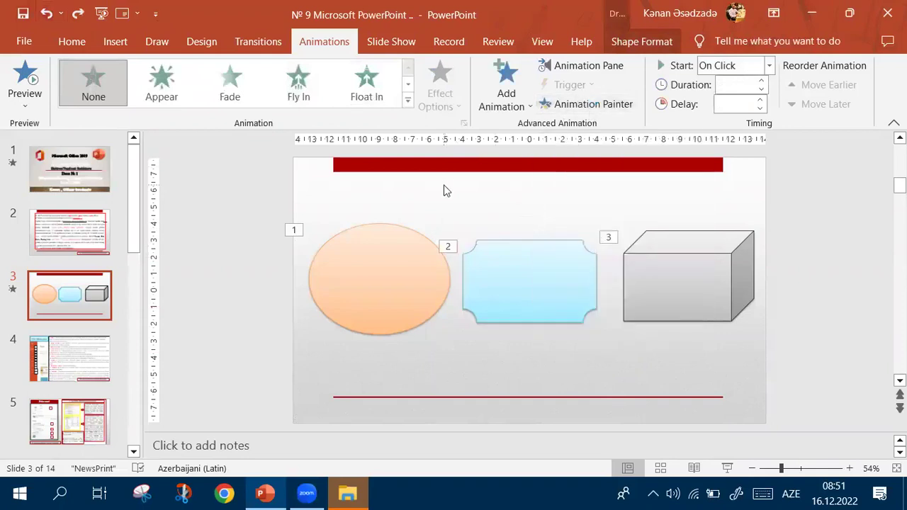
# - Select the orange ellipse, preview the slide's animations, and nudge the ellipse left
pyautogui.click(359, 271)
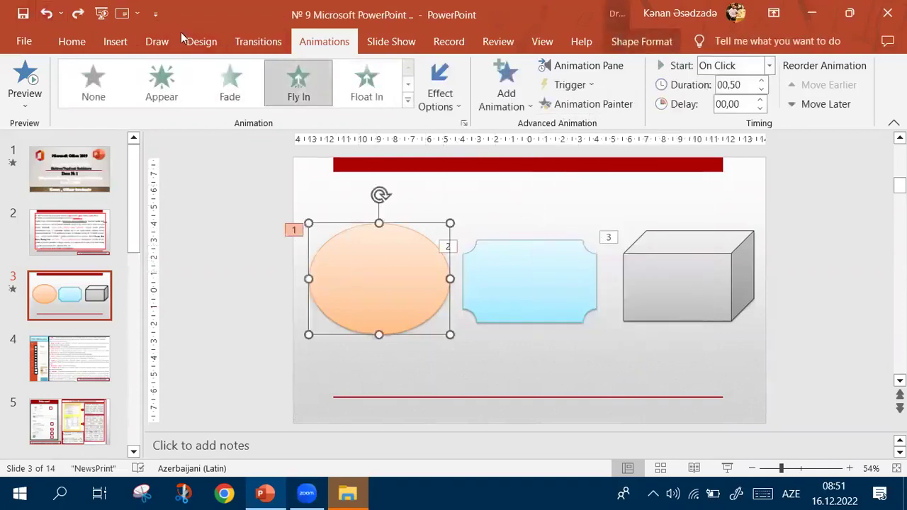
pyautogui.click(69, 43)
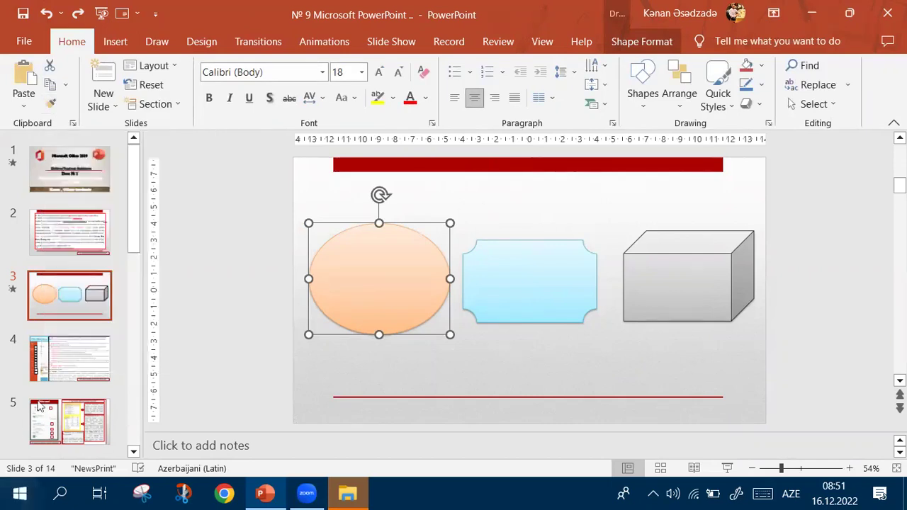
pyautogui.click(323, 42)
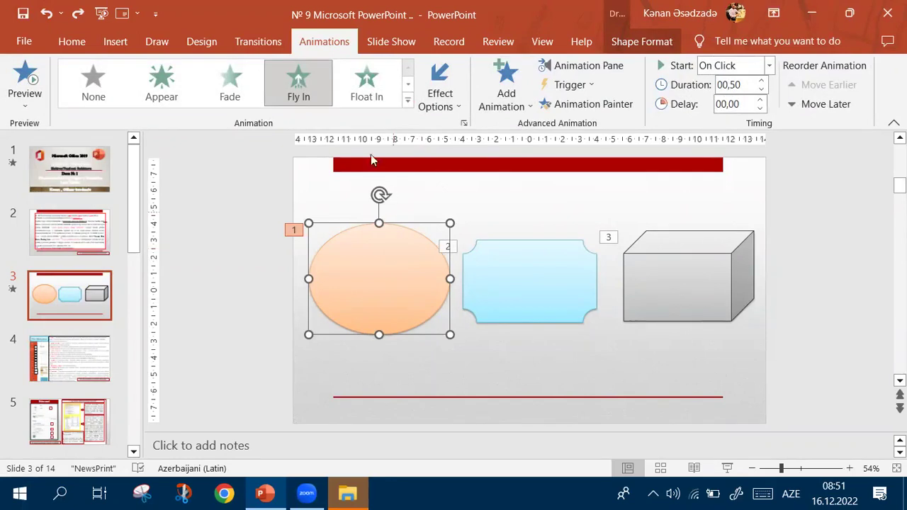
pyautogui.click(27, 75)
pyautogui.press('Left')
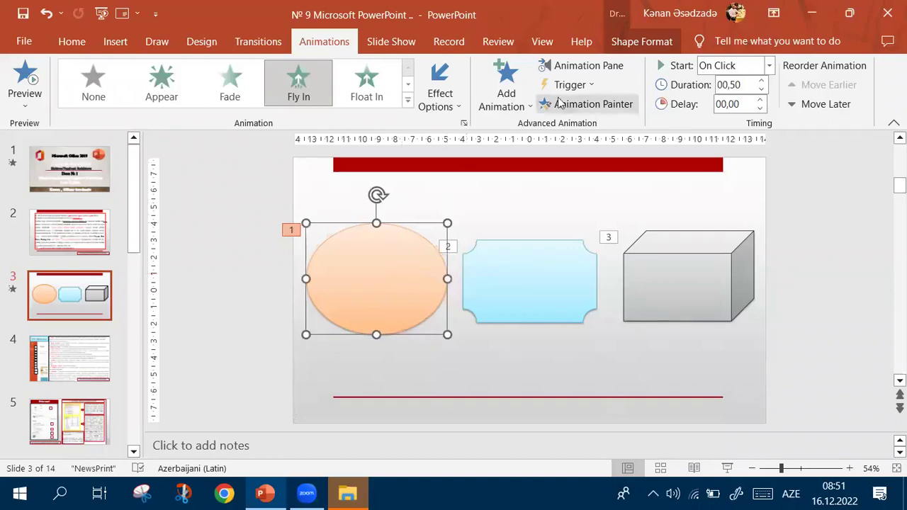
# - Copy the ellipse's Fly In animation onto the plaque with Animation Painter
pyautogui.click(565, 106)
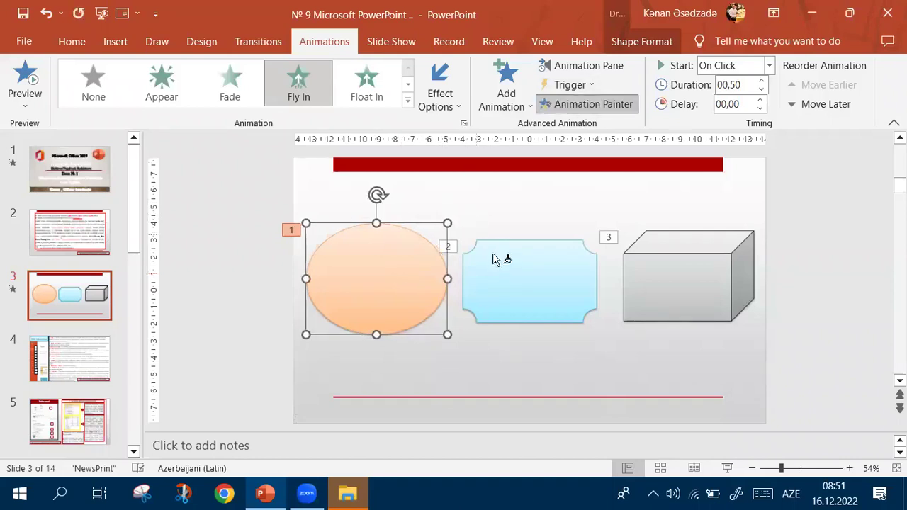
pyautogui.click(495, 259)
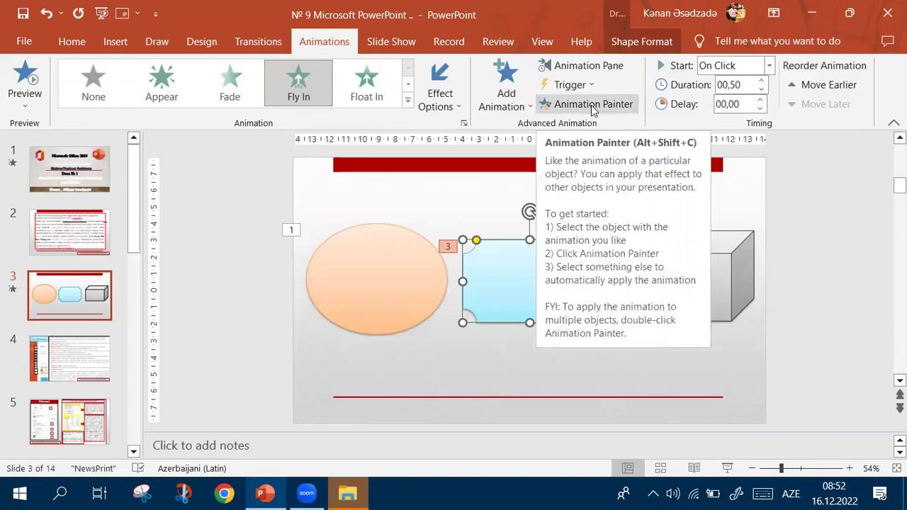
pyautogui.click(591, 105)
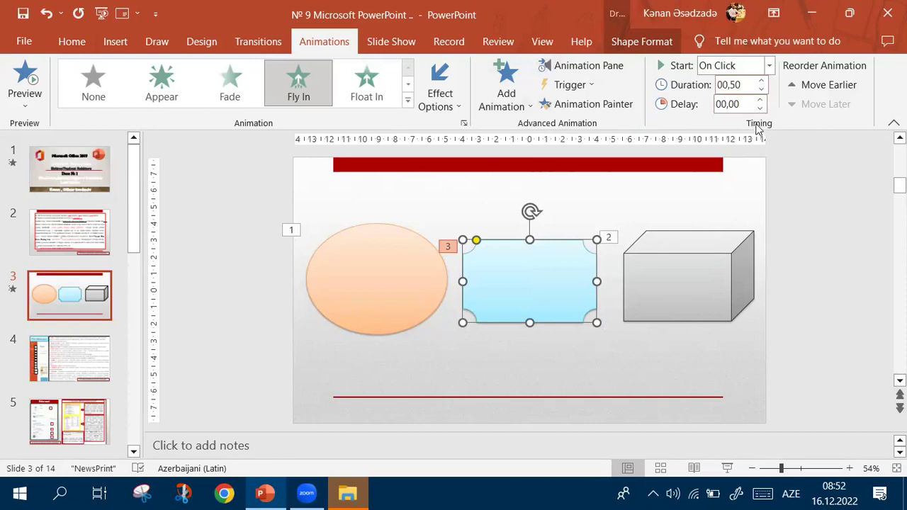
pyautogui.click(272, 43)
pyautogui.click(326, 42)
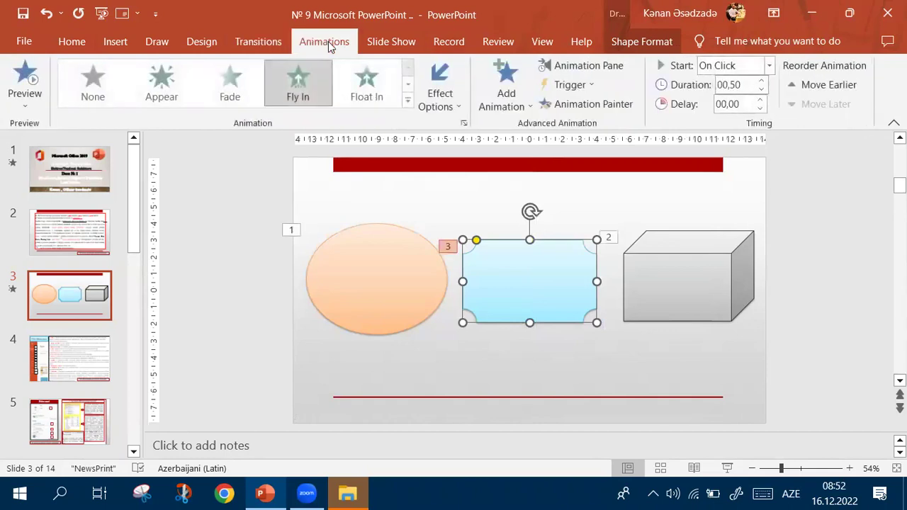
pyautogui.click(271, 42)
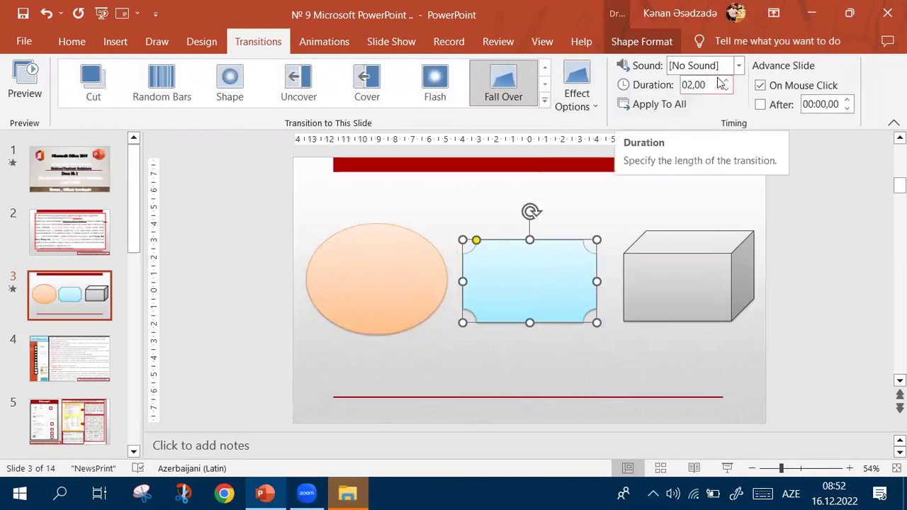
pyautogui.click(316, 45)
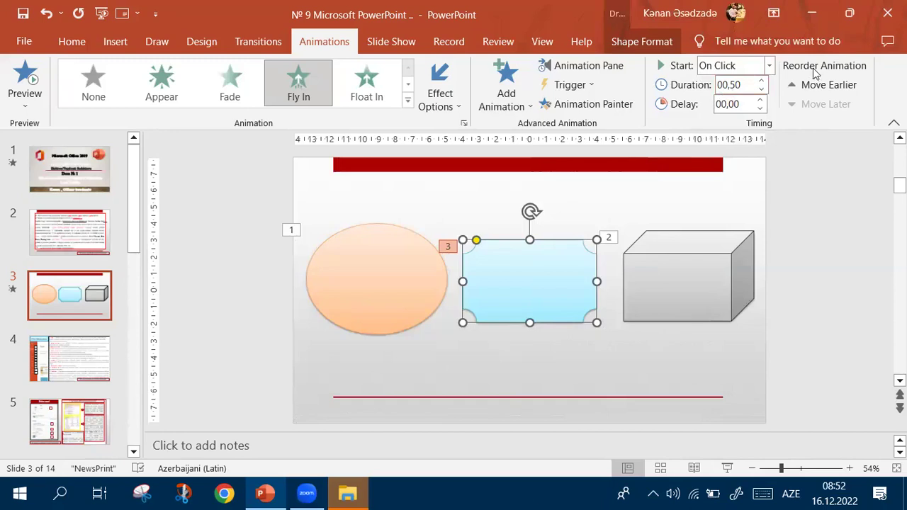
pyautogui.click(740, 106)
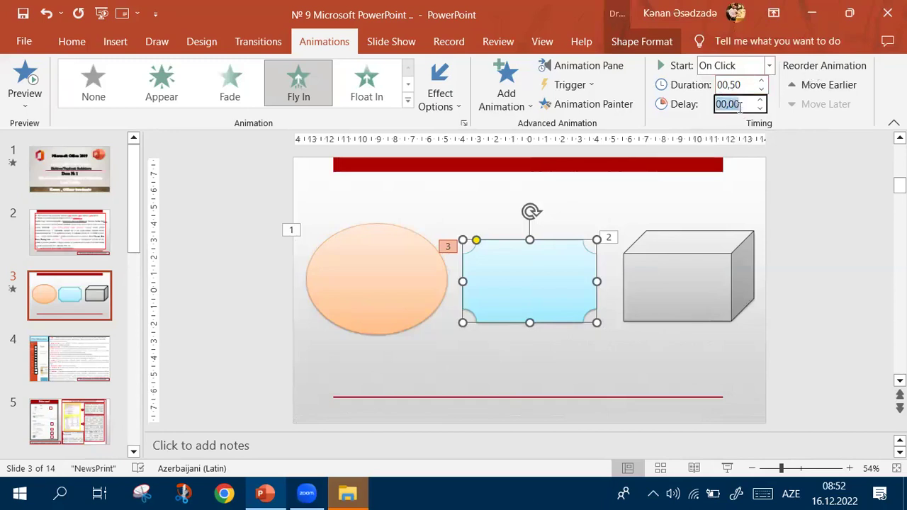
pyautogui.click(744, 105)
pyautogui.click(840, 183)
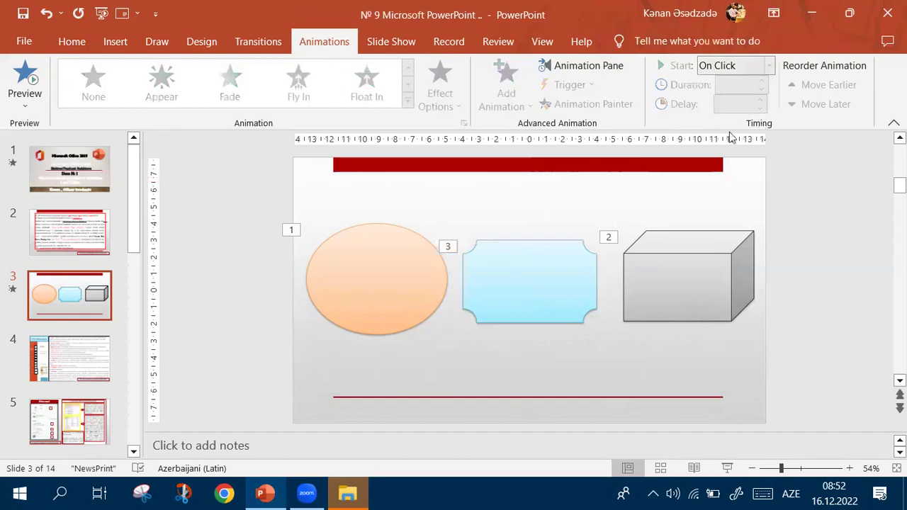
# - Move the grey box's animation later so it plays after the plaque's
pyautogui.click(538, 255)
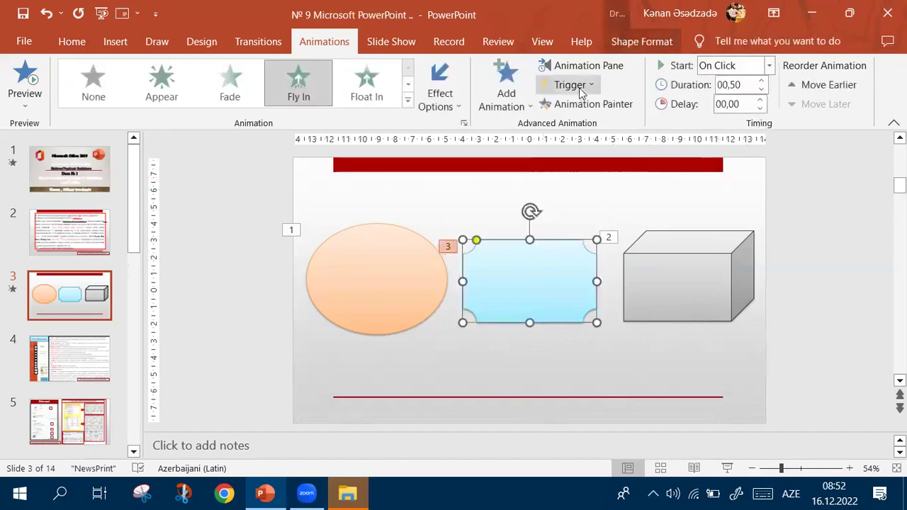
pyautogui.click(694, 294)
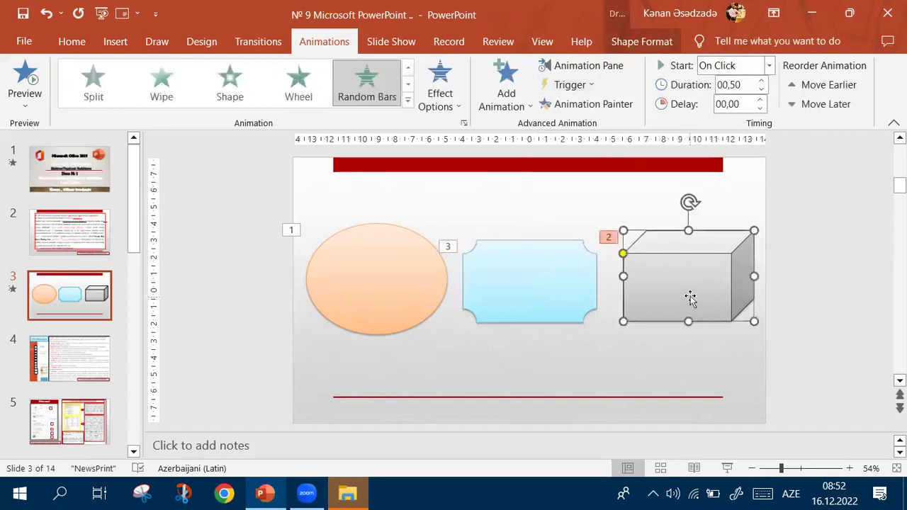
pyautogui.click(837, 112)
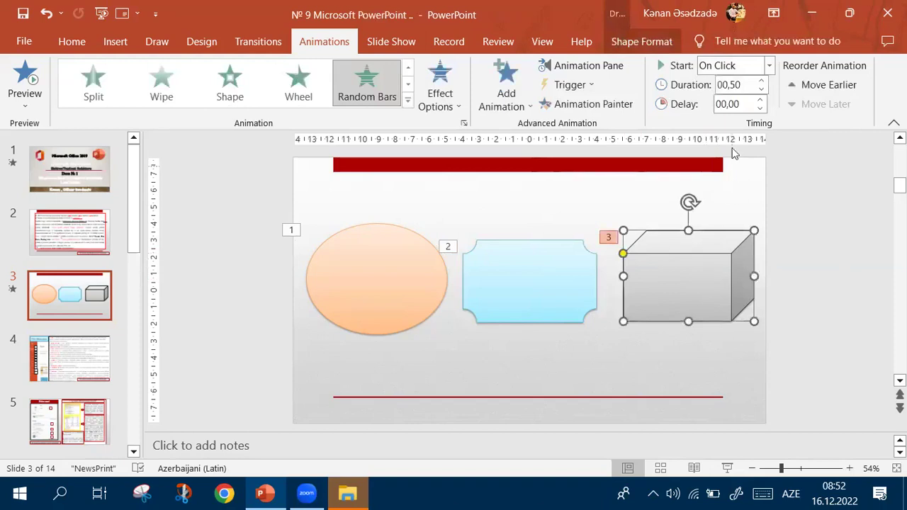
pyautogui.click(768, 66)
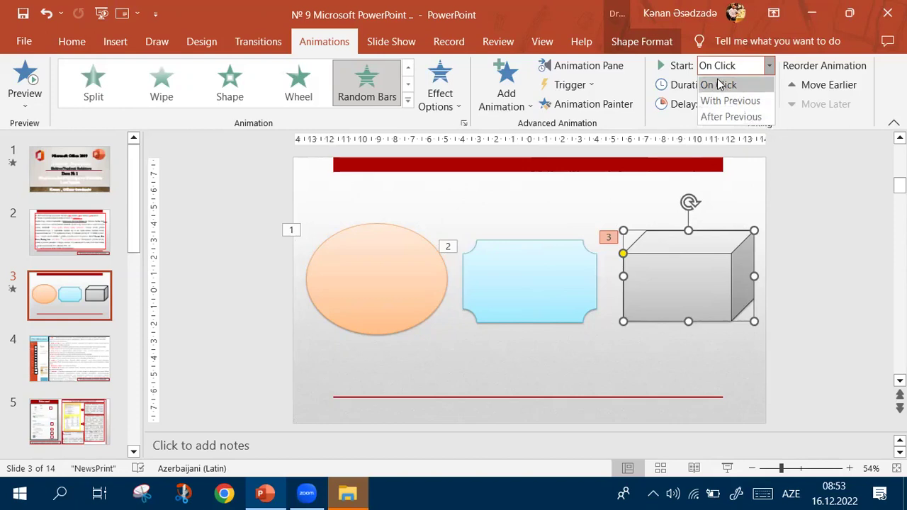
# - Set the grey box's animation to start With Previous
pyautogui.click(730, 116)
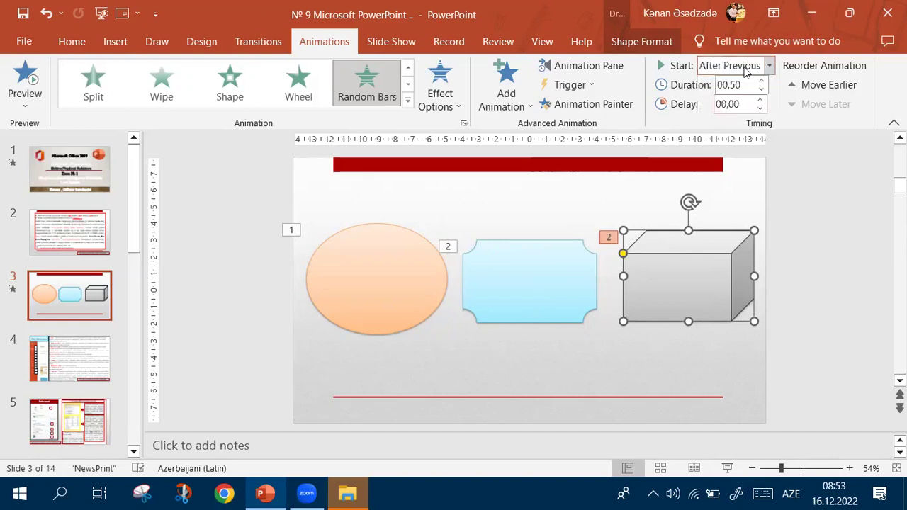
pyautogui.click(770, 65)
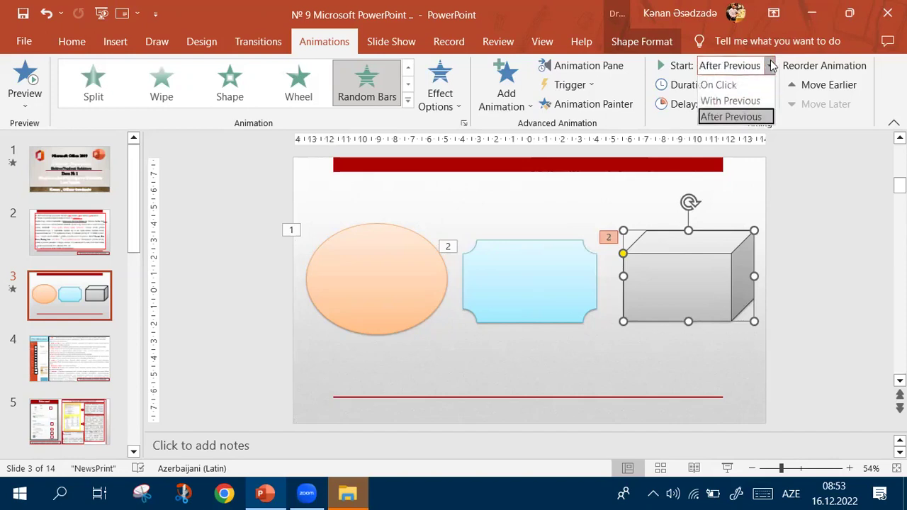
pyautogui.click(730, 101)
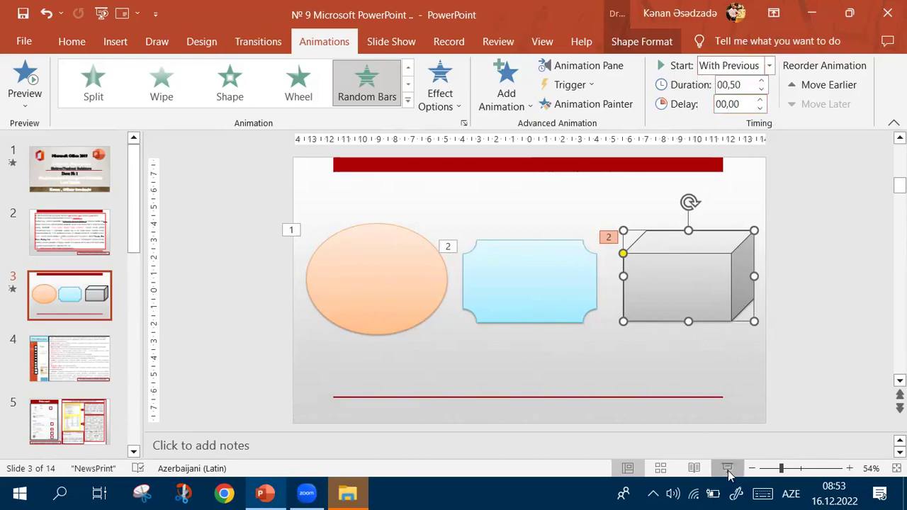
# - Play slide 3 in a slide show to watch the shapes fly in, then end it
pyautogui.click(727, 469)
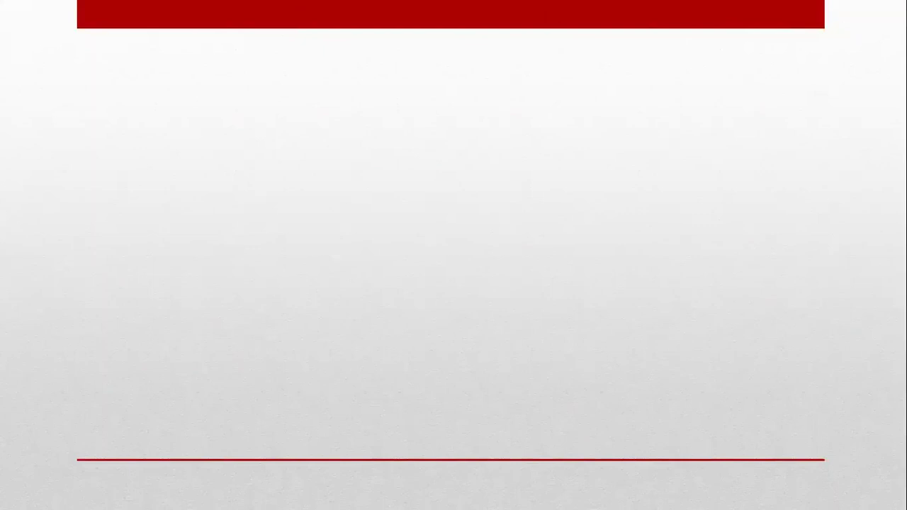
pyautogui.press('space')
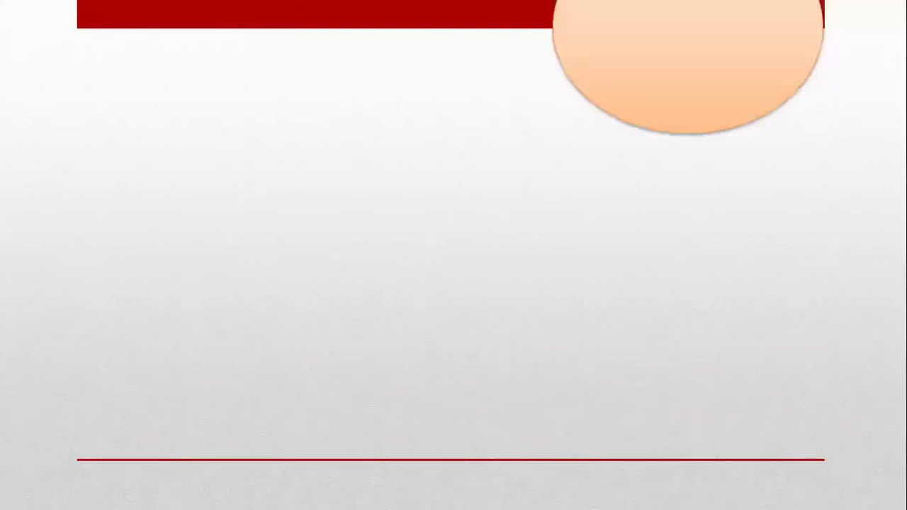
pyautogui.press('space')
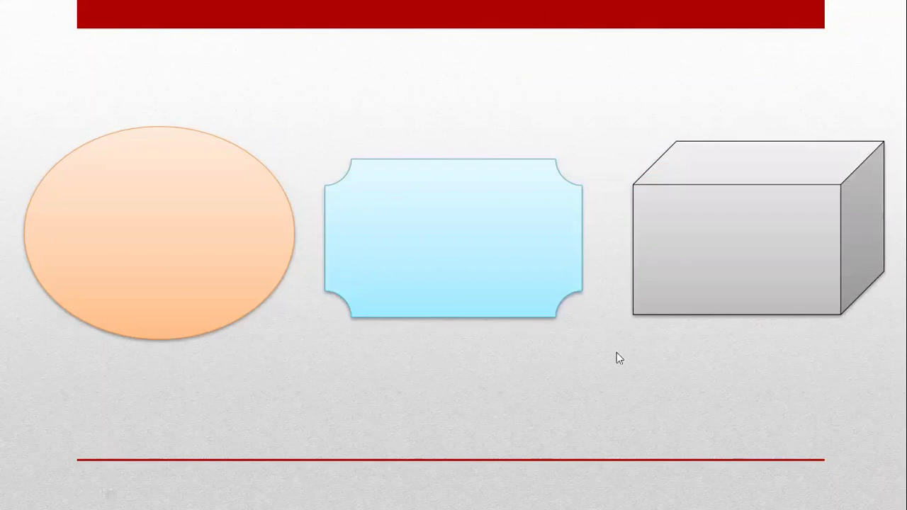
pyautogui.rightClick(508, 254)
pyautogui.click(566, 243)
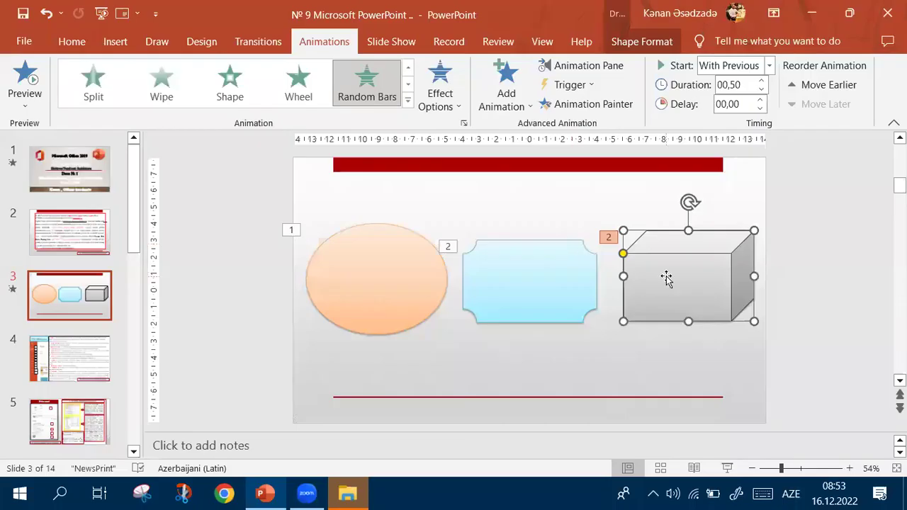
# - Undo both timing changes, set the box to After Previous, and run the slide show
pyautogui.click(48, 13)
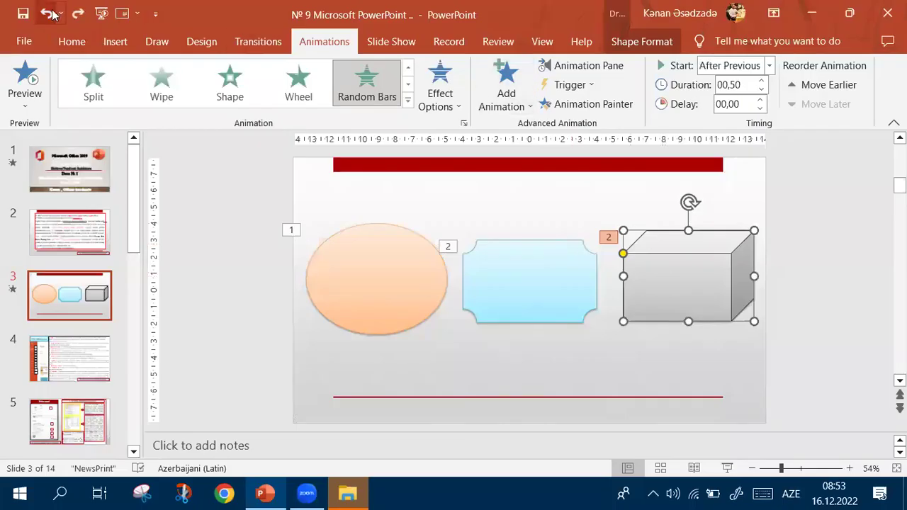
pyautogui.click(49, 13)
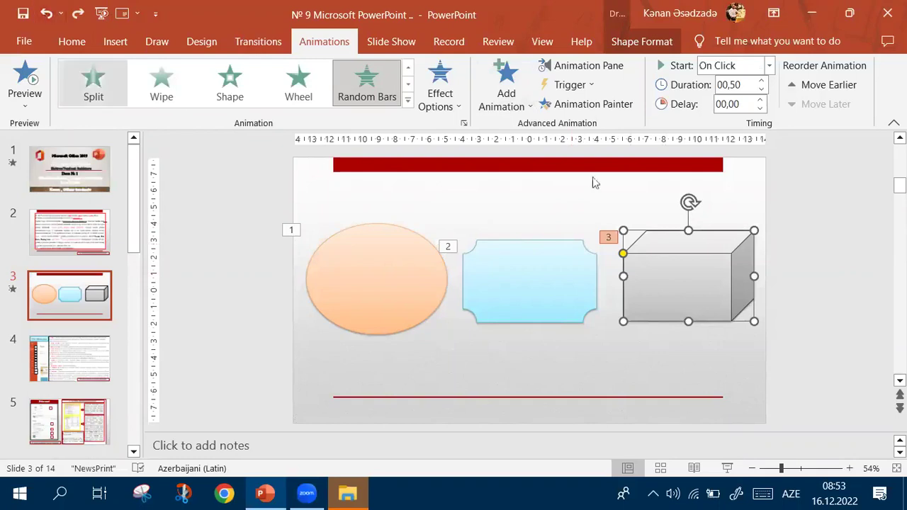
pyautogui.click(768, 65)
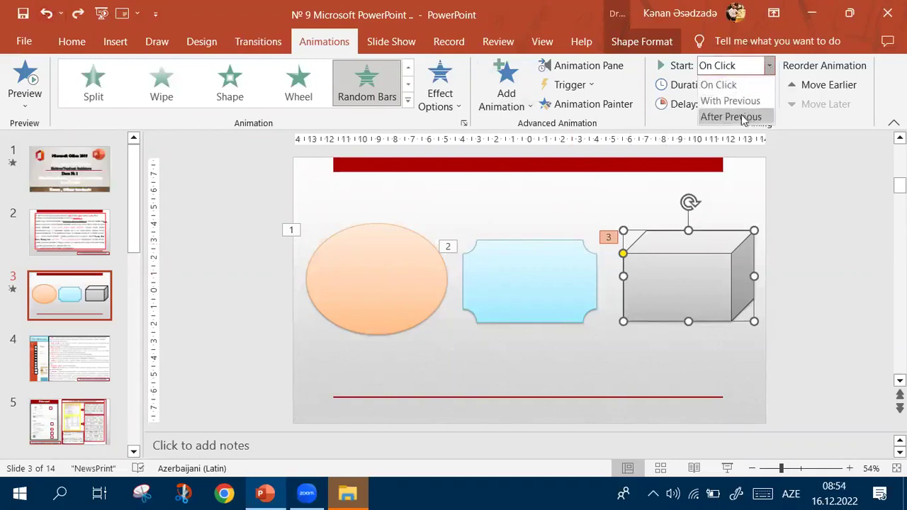
pyautogui.click(742, 118)
pyautogui.click(804, 211)
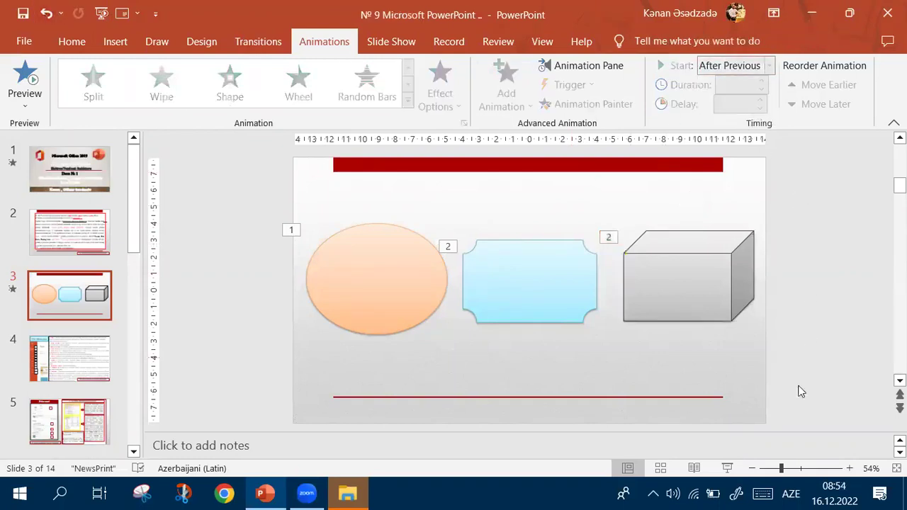
pyautogui.click(726, 468)
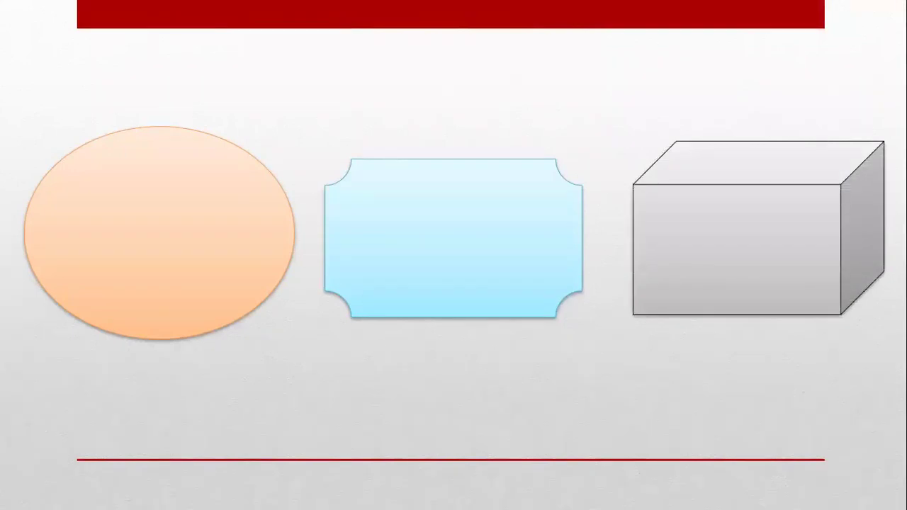
pyautogui.rightClick(364, 35)
# - End the show and return the box's animation to starting On Click
pyautogui.click(453, 276)
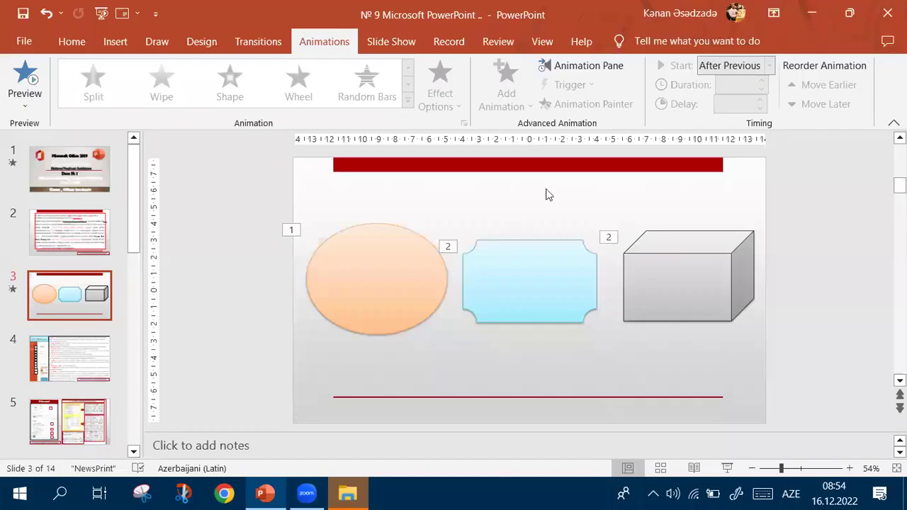
pyautogui.click(545, 289)
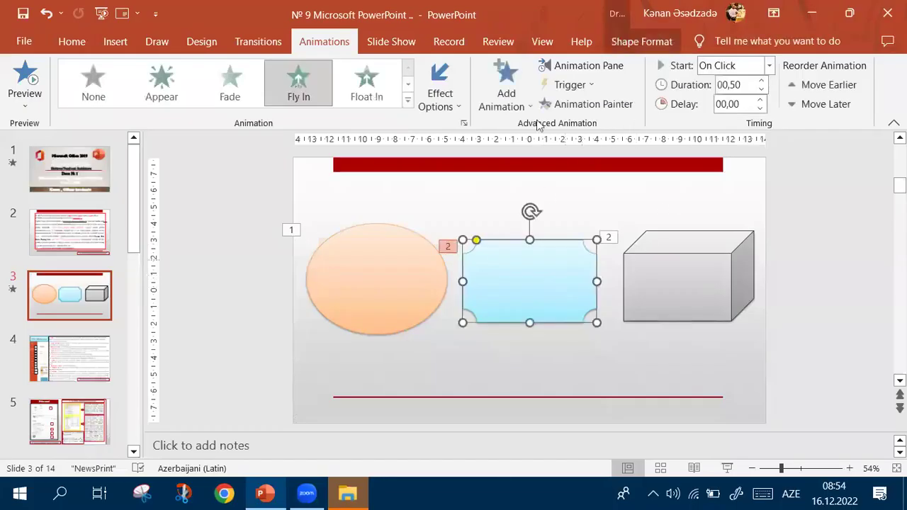
pyautogui.click(45, 21)
pyautogui.click(768, 66)
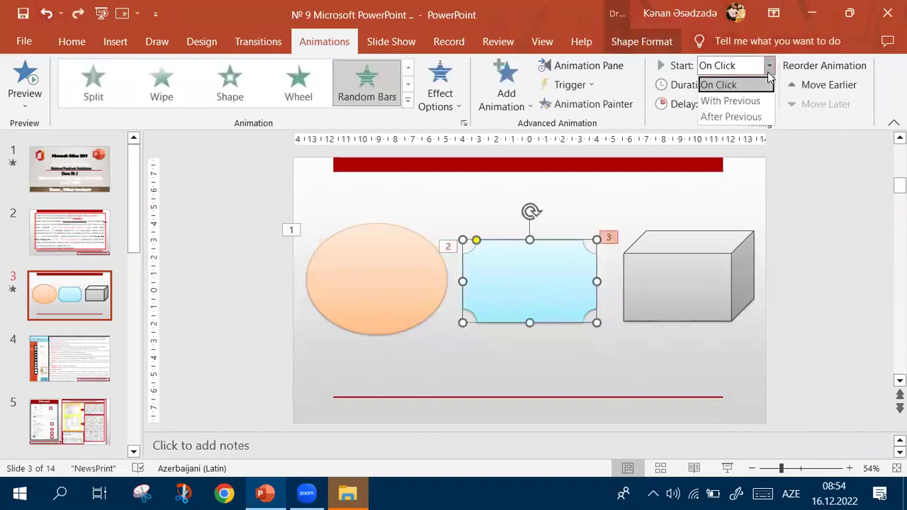
pyautogui.click(770, 77)
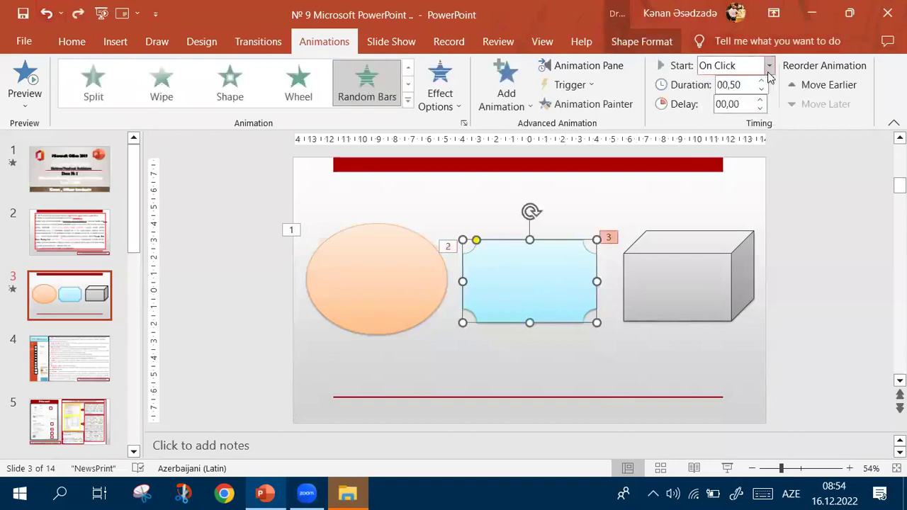
# - Lengthen the ellipse's fly-in duration to 3 seconds and preview the slide
pyautogui.click(372, 257)
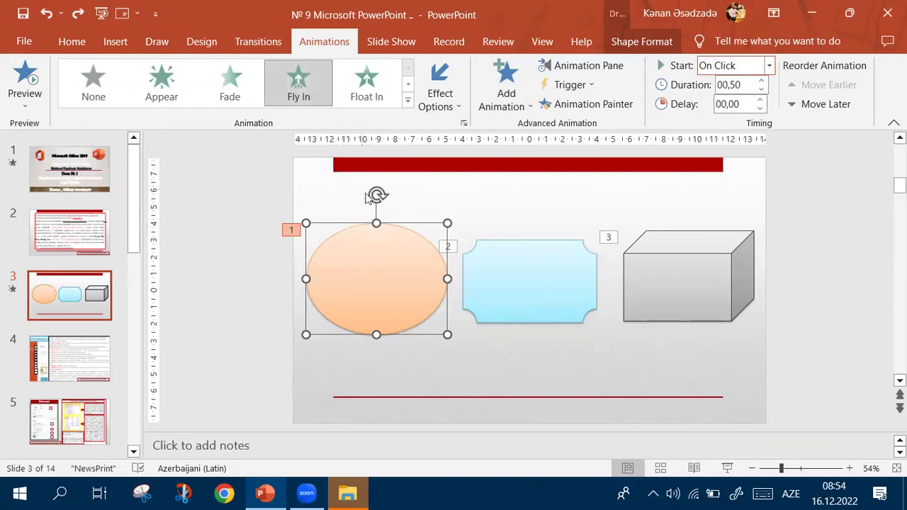
pyautogui.click(31, 79)
pyautogui.click(761, 83)
pyautogui.click(762, 83)
pyautogui.click(761, 84)
pyautogui.click(761, 84)
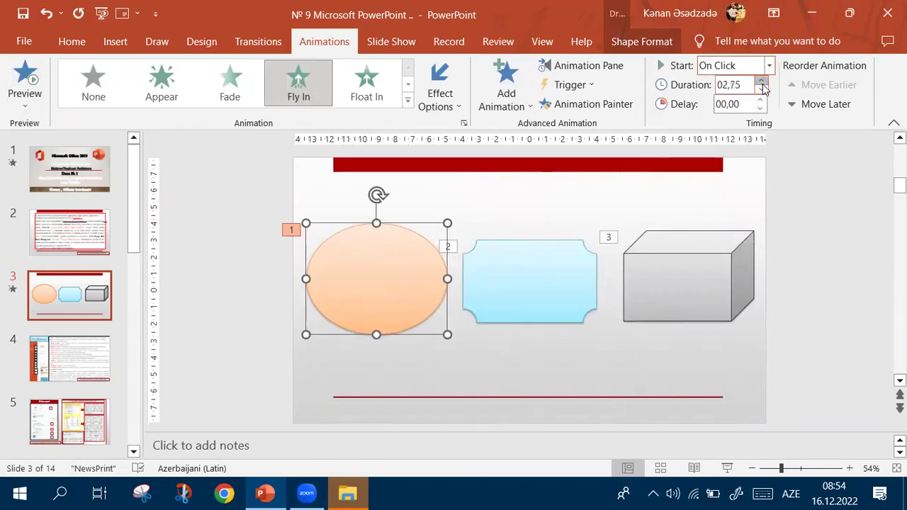
pyautogui.click(761, 84)
pyautogui.click(29, 78)
# - Raise the blue plaque's animation delay to 02,75 and preview the slide
pyautogui.click(533, 277)
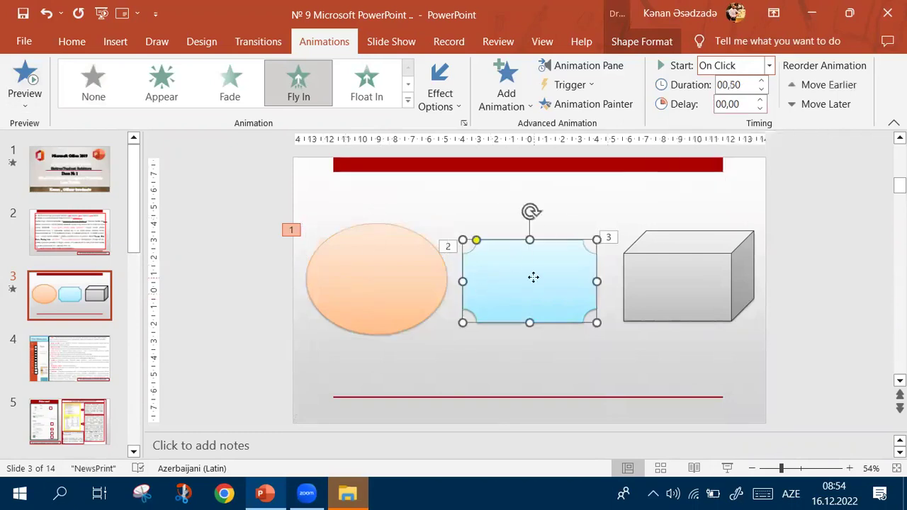
pyautogui.click(397, 280)
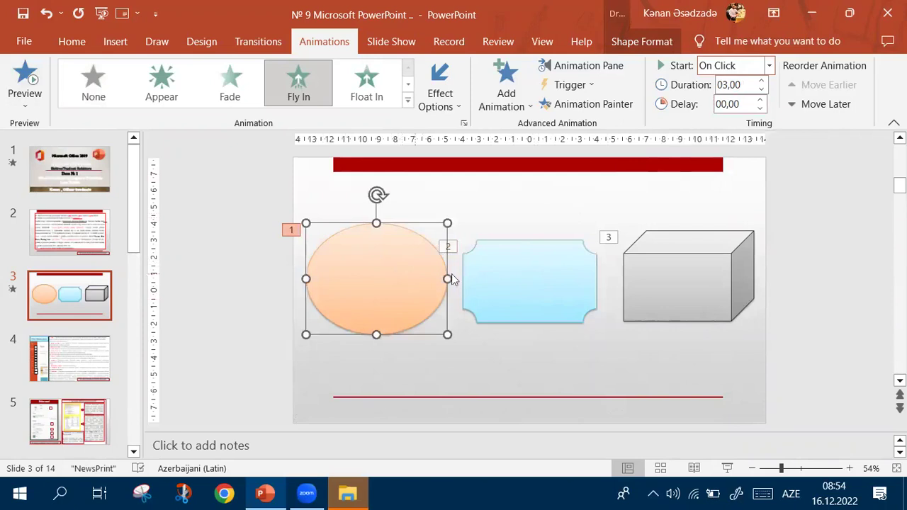
pyautogui.click(533, 272)
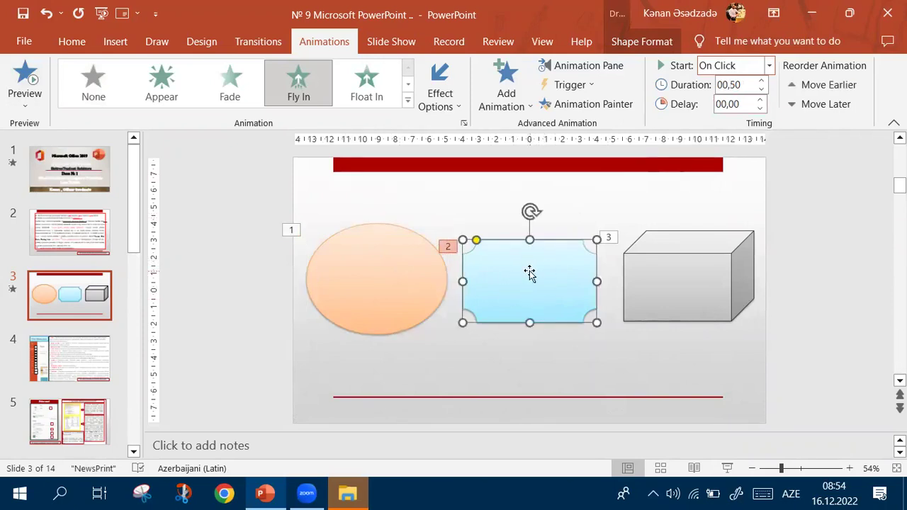
pyautogui.click(760, 100)
pyautogui.click(760, 100)
pyautogui.click(760, 100)
pyautogui.click(760, 100)
pyautogui.click(760, 100)
pyautogui.click(760, 100)
pyautogui.click(760, 100)
pyautogui.click(760, 100)
pyautogui.click(760, 100)
pyautogui.click(760, 100)
pyautogui.click(760, 100)
pyautogui.click(24, 77)
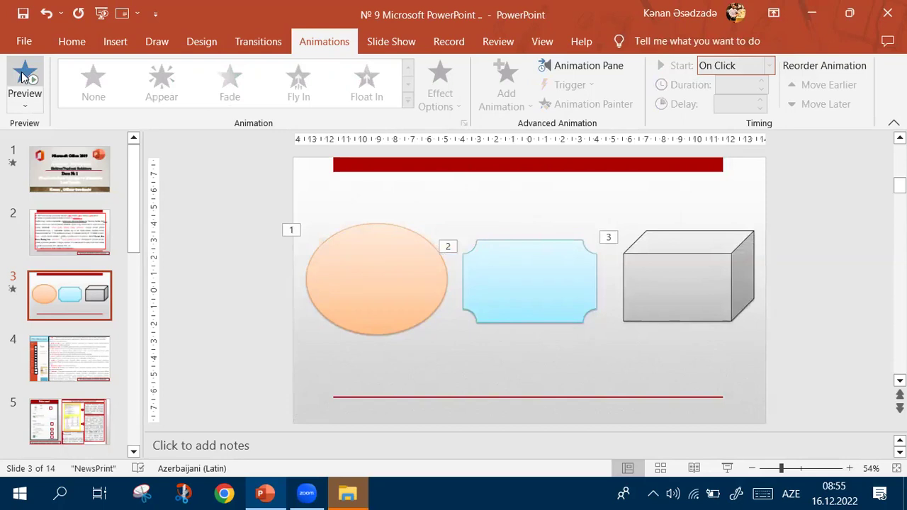
pyautogui.click(551, 294)
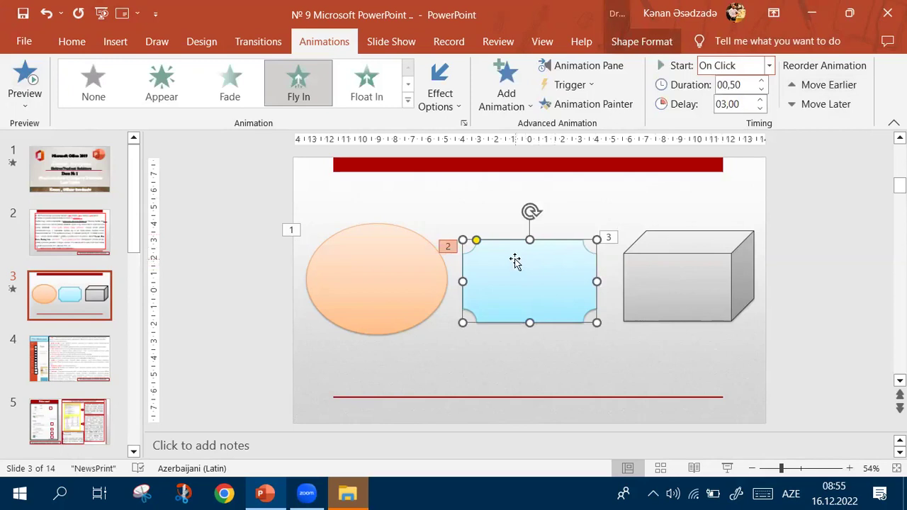
pyautogui.click(826, 87)
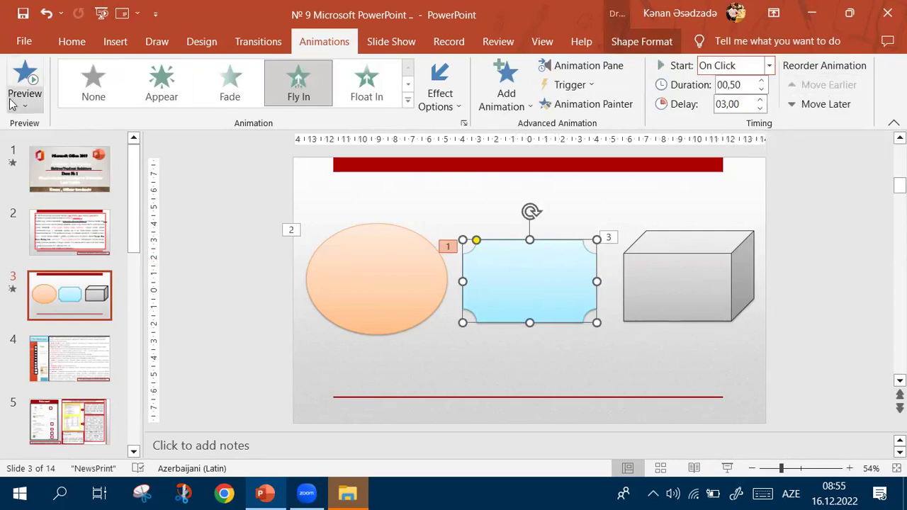
pyautogui.click(34, 73)
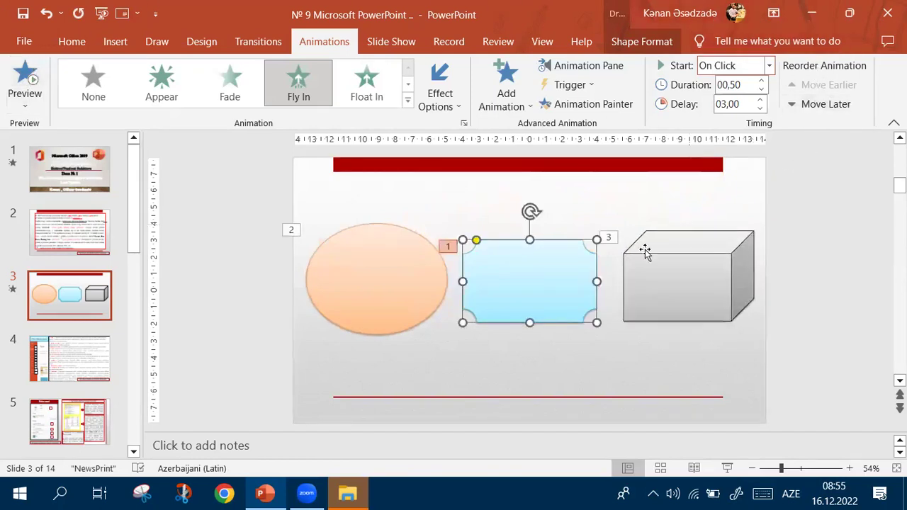
pyautogui.click(823, 105)
pyautogui.click(803, 225)
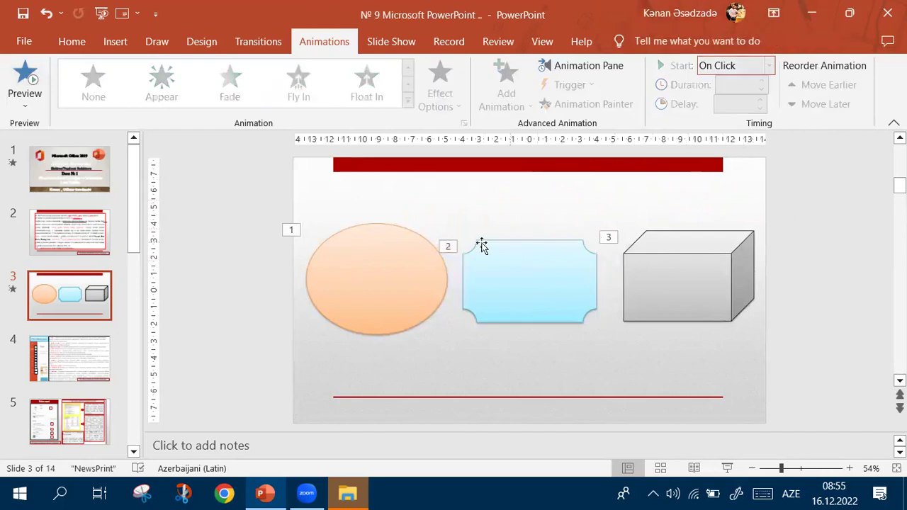
pyautogui.click(367, 268)
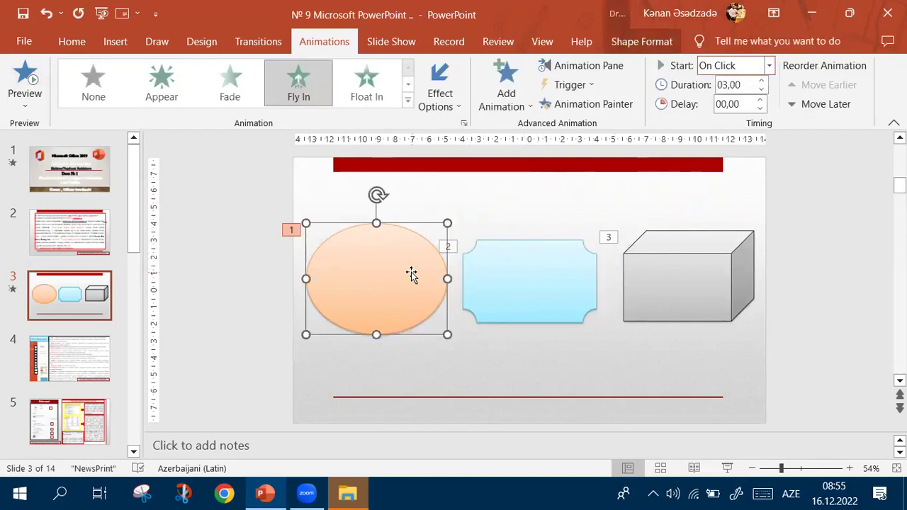
pyautogui.click(68, 302)
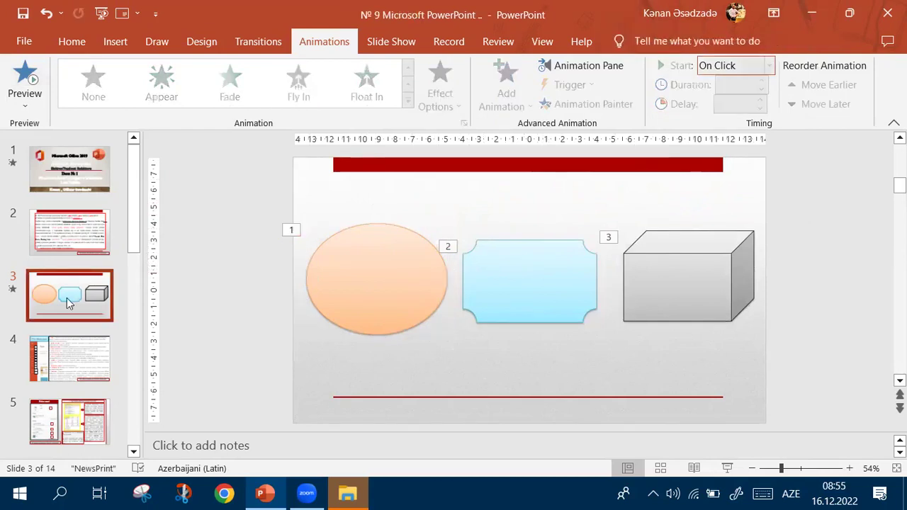
# - Delete the shapes slide, leaving 13 slides, and browse the ribbon back to Slide Show
pyautogui.press('Delete')
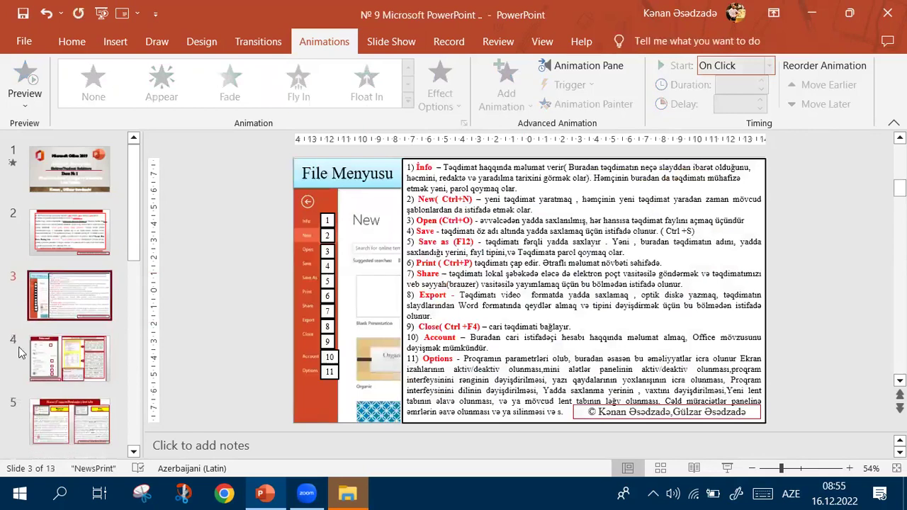
pyautogui.click(411, 47)
pyautogui.click(336, 46)
pyautogui.click(394, 42)
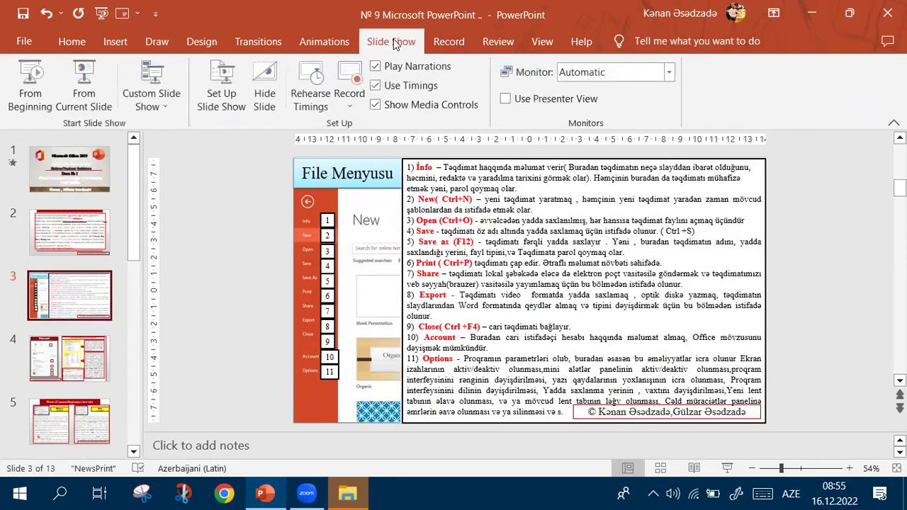
pyautogui.click(450, 41)
pyautogui.click(539, 41)
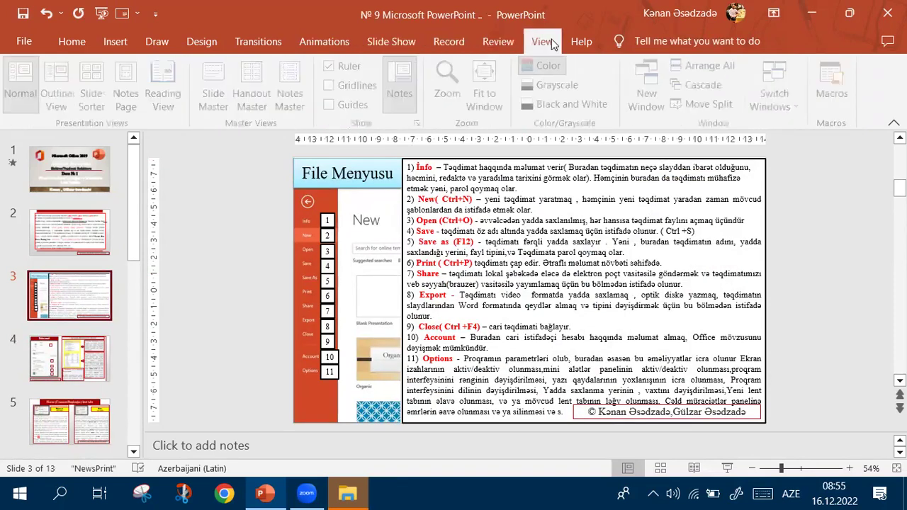
pyautogui.click(496, 43)
pyautogui.click(453, 44)
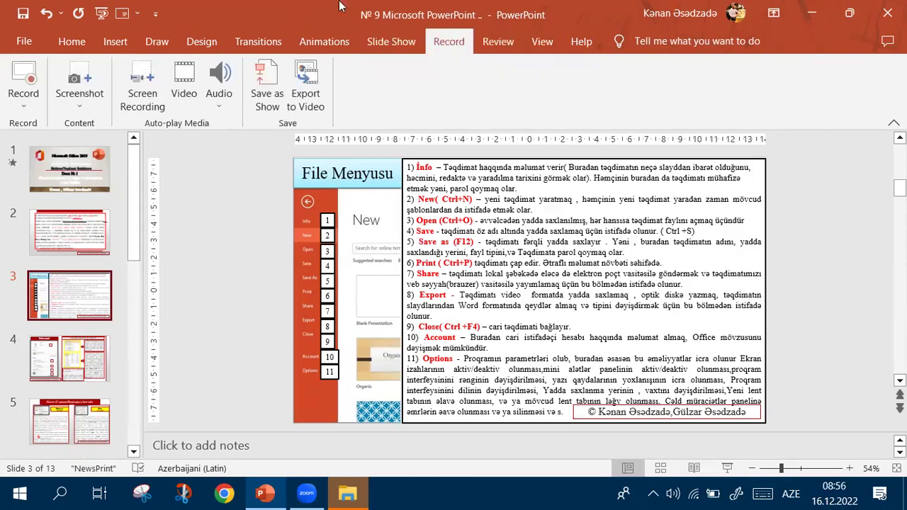
pyautogui.click(398, 39)
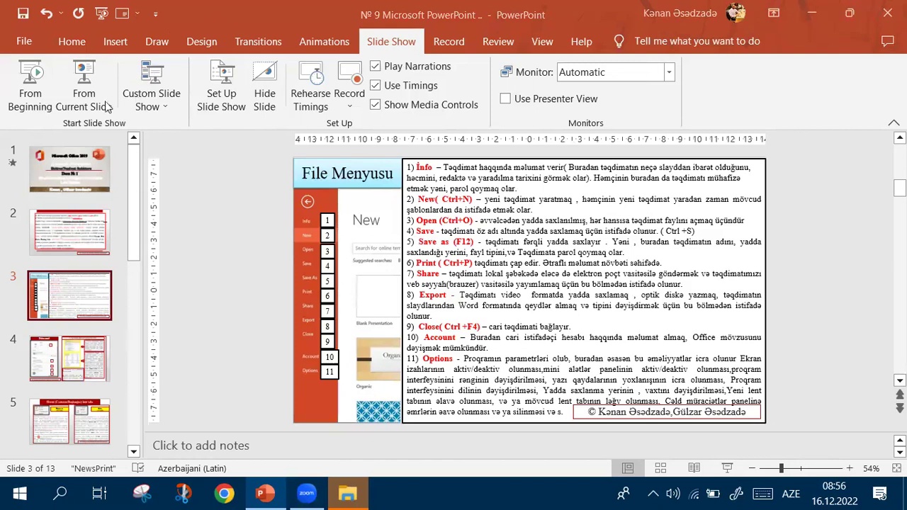
# - Run the slide show from the beginning, then end it
pyautogui.click(35, 75)
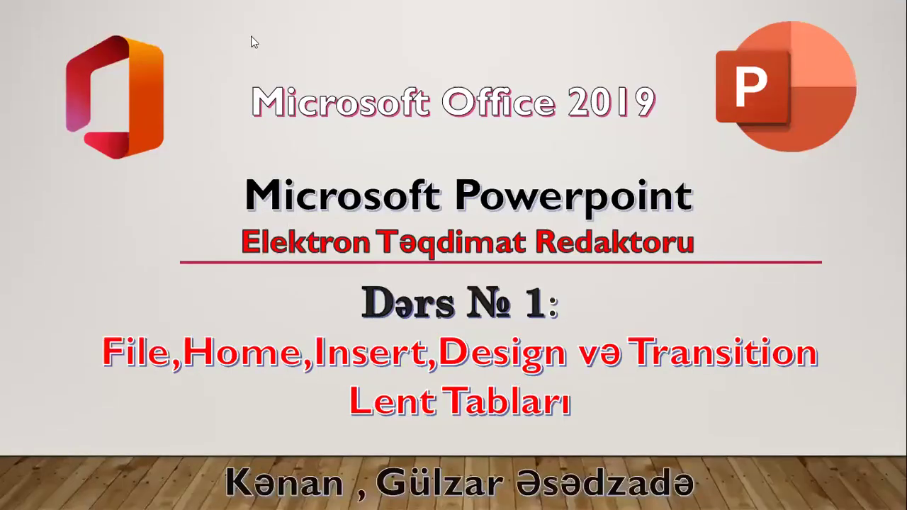
pyautogui.rightClick(253, 37)
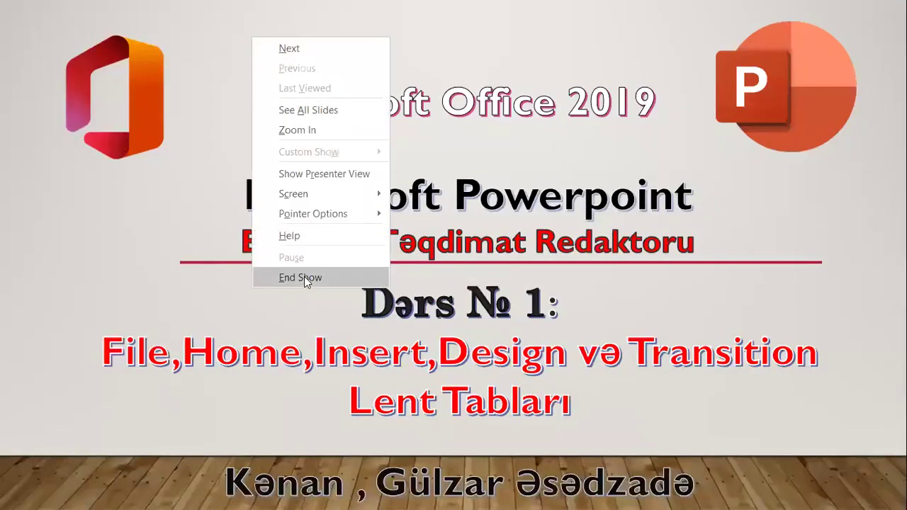
pyautogui.click(304, 277)
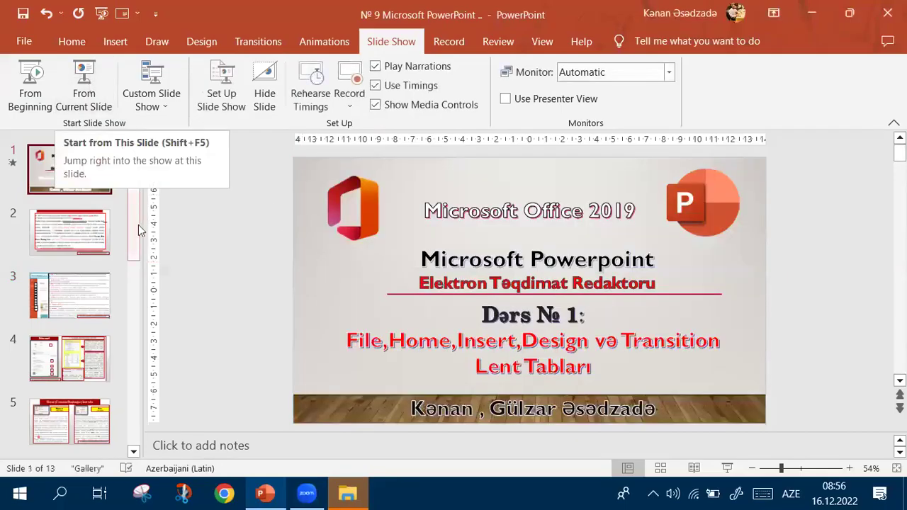
# - Run the slide show from slide 7, end it, and scroll the slide list
pyautogui.moveTo(138, 229); pyautogui.dragTo(128, 332)
pyautogui.click(84, 252)
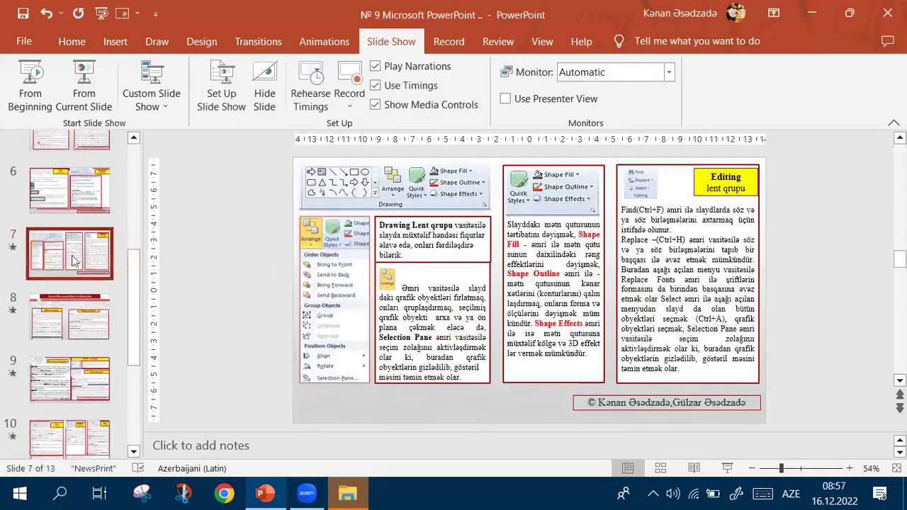
pyautogui.click(87, 91)
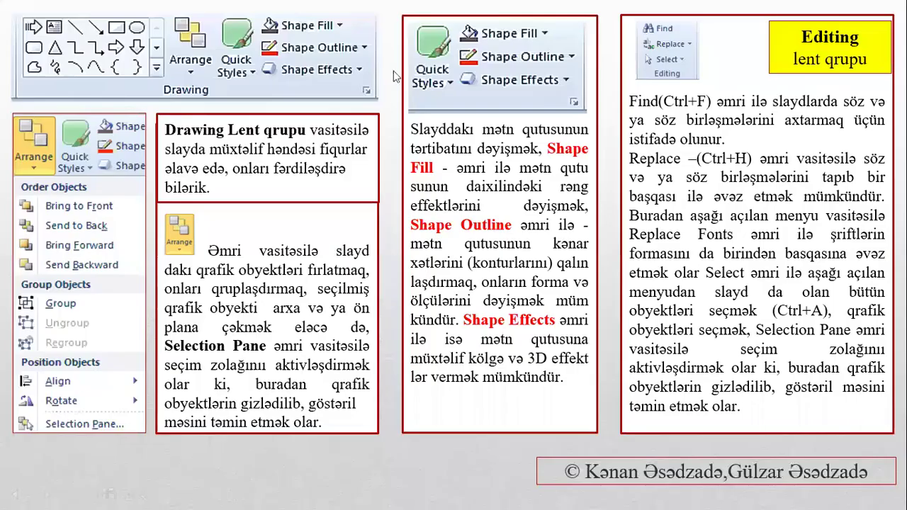
pyautogui.rightClick(466, 85)
pyautogui.click(495, 326)
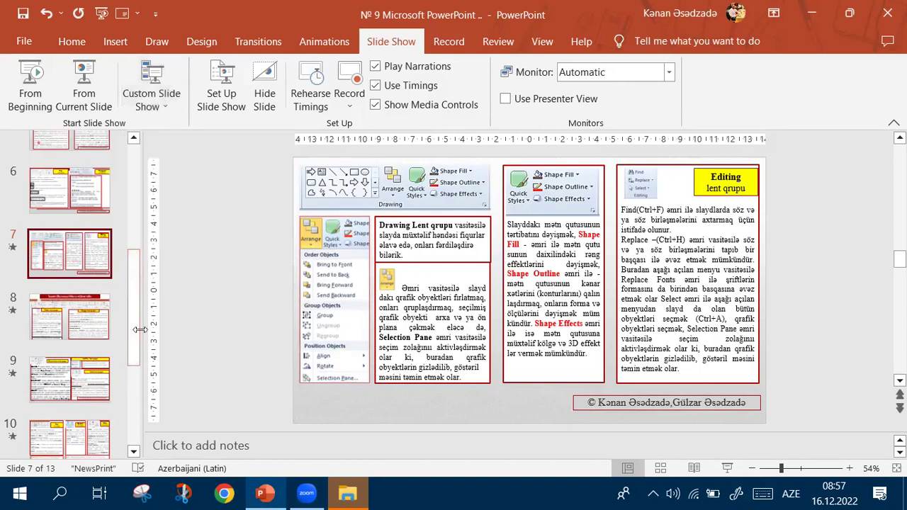
pyautogui.scroll(-5, 137, 324)
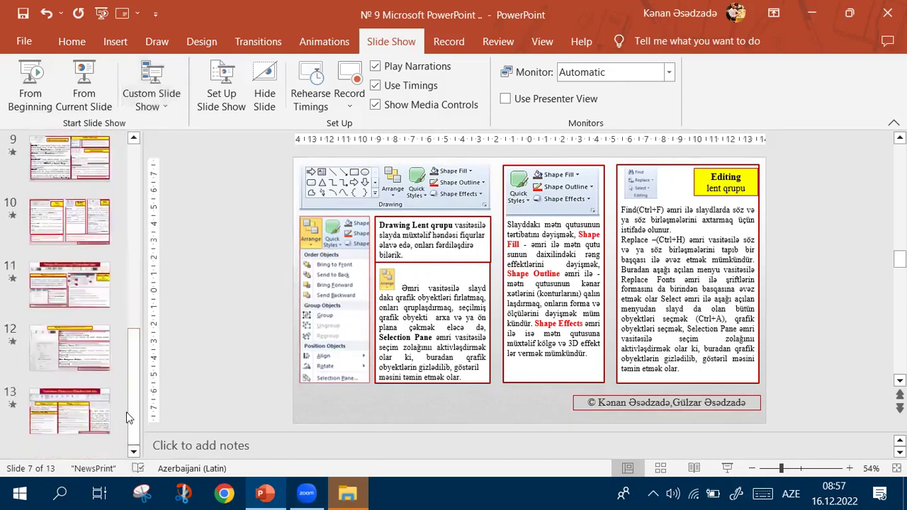
pyautogui.moveTo(131, 350)
pyautogui.mouseDown()
pyautogui.moveTo(131, 374)
pyautogui.moveTo(132, 145)
pyautogui.mouseUp()
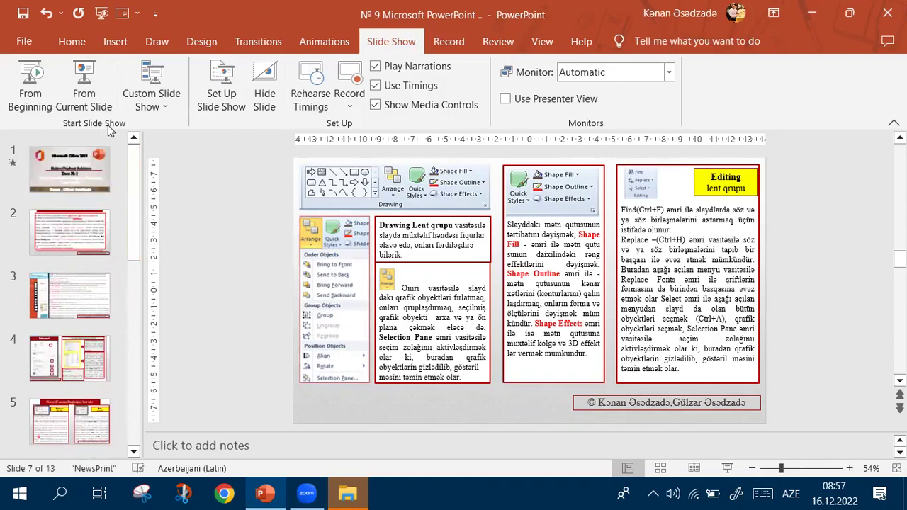
# - Start a new photo album and browse to the Desktop's Background images folder
pyautogui.click(123, 41)
pyautogui.click(170, 97)
pyautogui.click(259, 135)
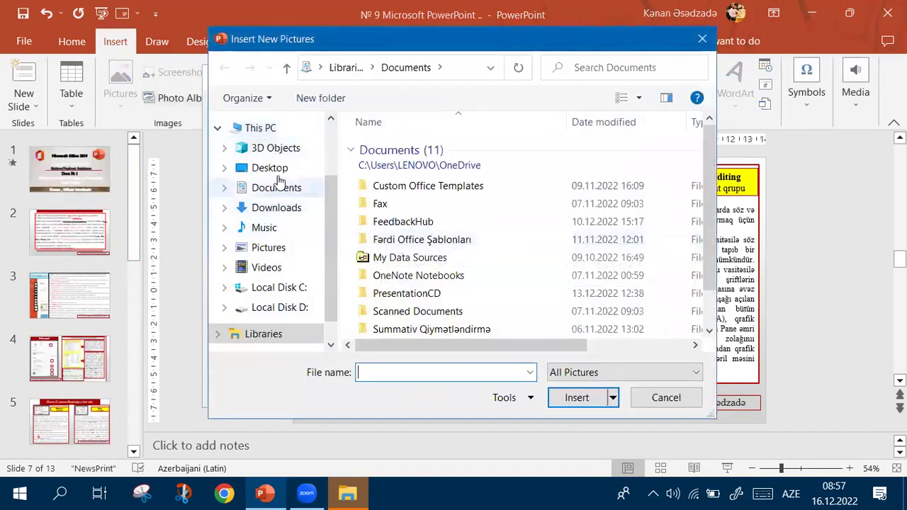
pyautogui.click(277, 168)
pyautogui.click(405, 179)
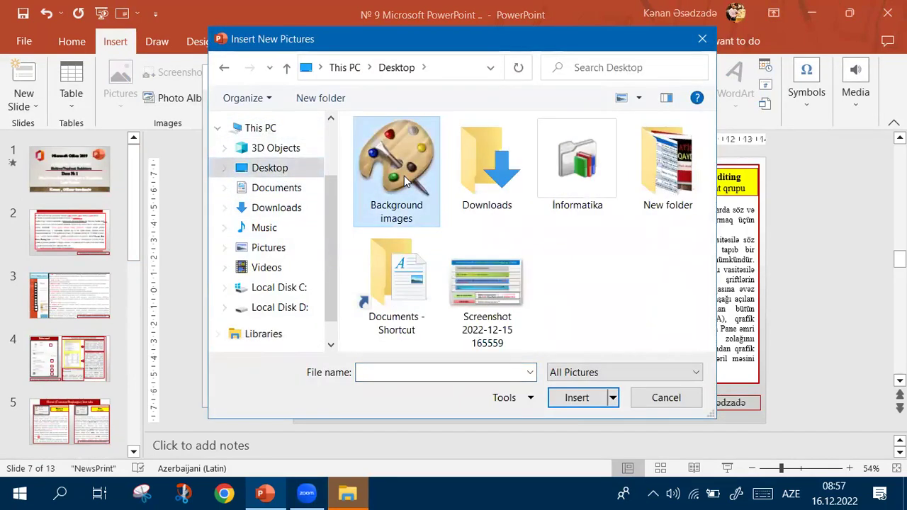
pyautogui.doubleClick(405, 179)
# - Select seven pictures, from Ayı savaşları and Canavar to Gecə yarısı and Ferma, and insert them
pyautogui.click(402, 181)
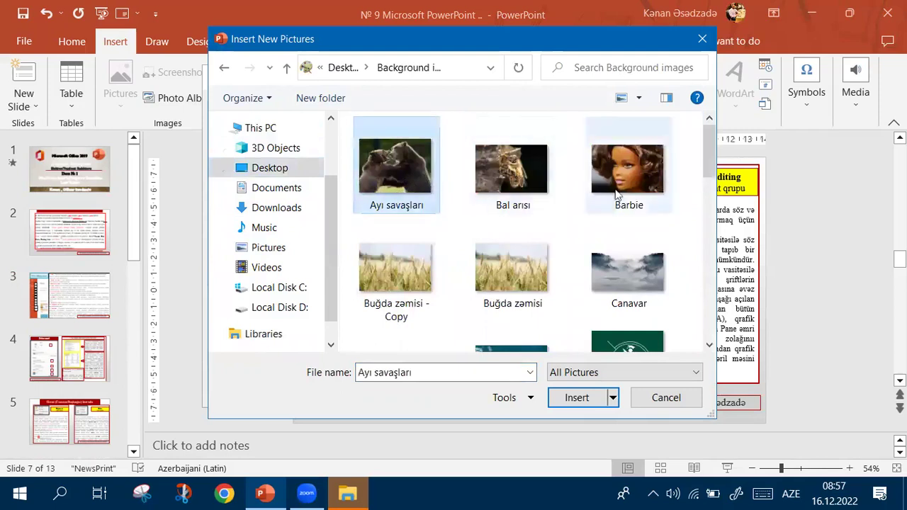
pyautogui.keyDown('ctrl'); pyautogui.click(631, 274); pyautogui.keyUp('ctrl')
pyautogui.keyDown('ctrl'); pyautogui.click(487, 282); pyautogui.keyUp('ctrl')
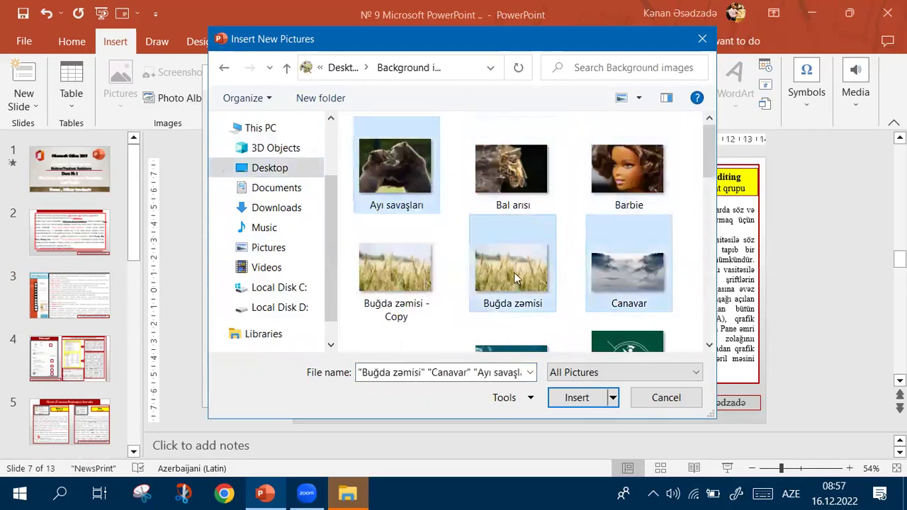
pyautogui.scroll(-5, 514, 272)
pyautogui.keyDown('ctrl'); pyautogui.click(498, 283); pyautogui.keyUp('ctrl')
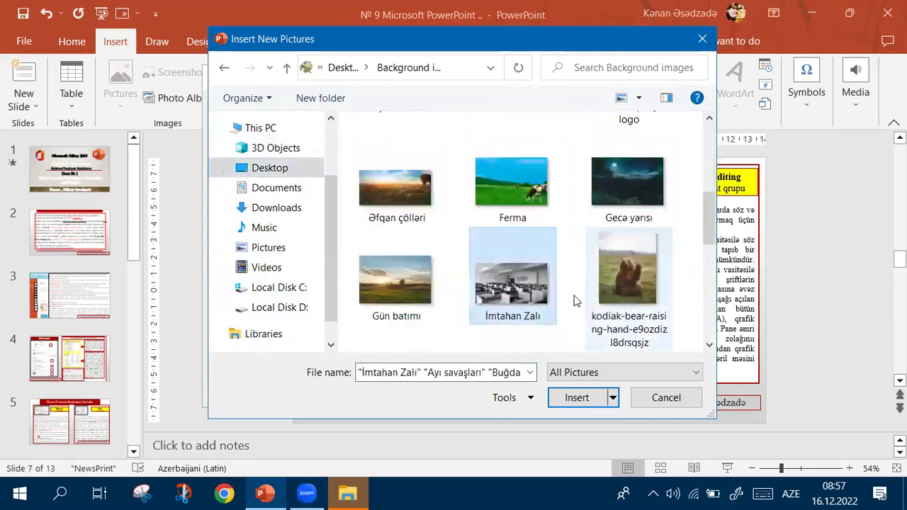
pyautogui.keyDown('ctrl'); pyautogui.click(395, 288); pyautogui.keyUp('ctrl')
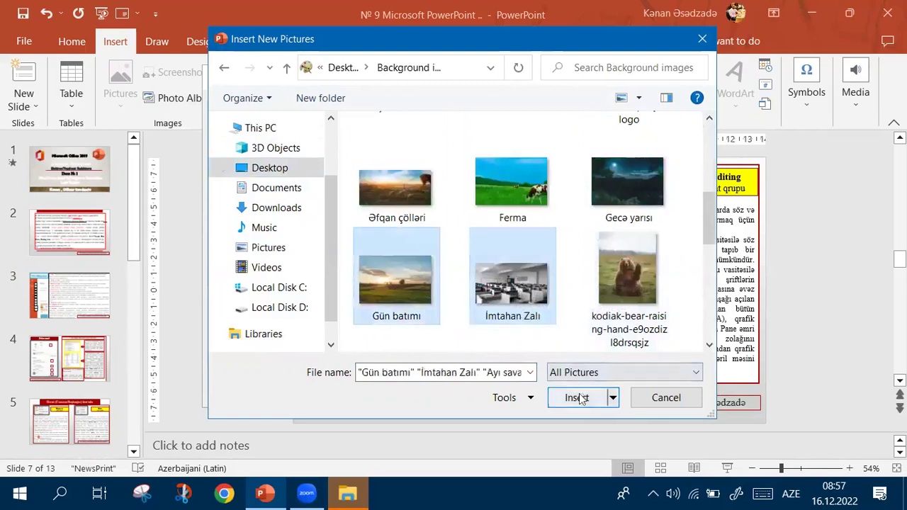
pyautogui.keyDown('ctrl'); pyautogui.click(614, 206); pyautogui.keyUp('ctrl')
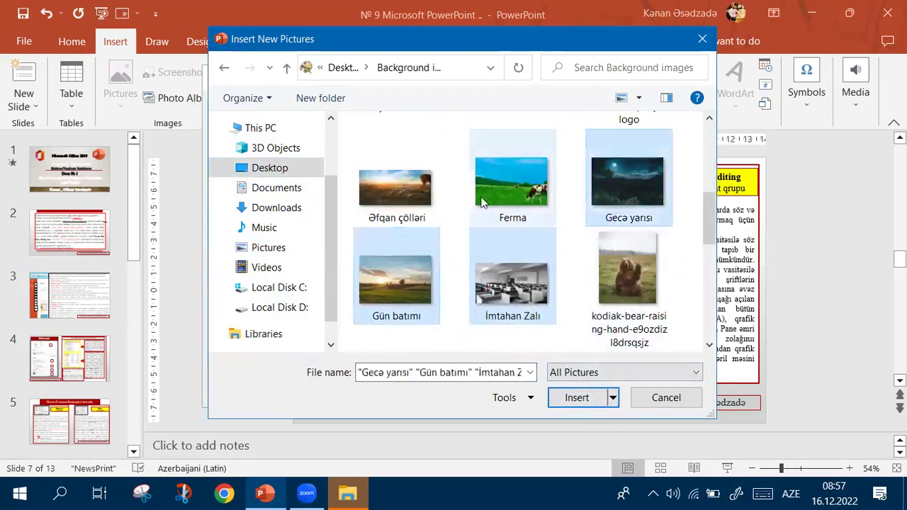
pyautogui.keyDown('ctrl'); pyautogui.click(484, 201); pyautogui.keyUp('ctrl')
pyautogui.click(575, 397)
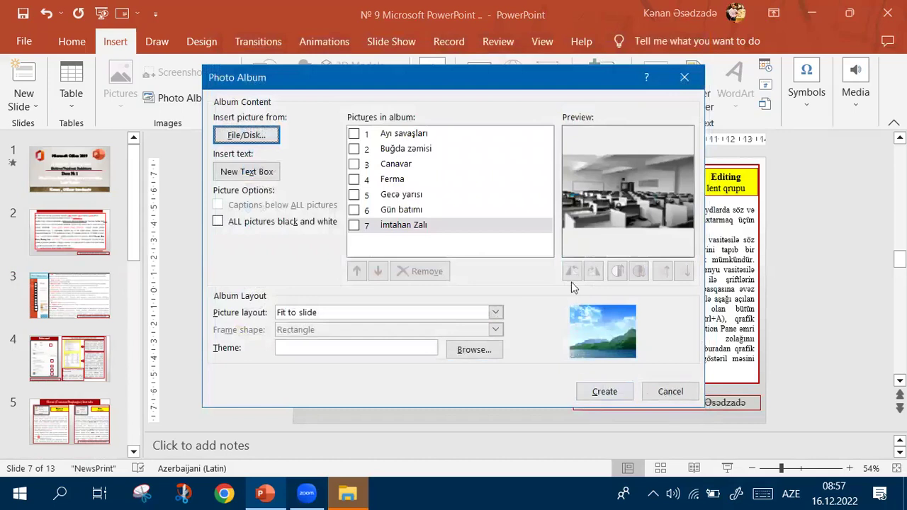
# - Create the photo album presentation and look through its picture slides
pyautogui.click(606, 394)
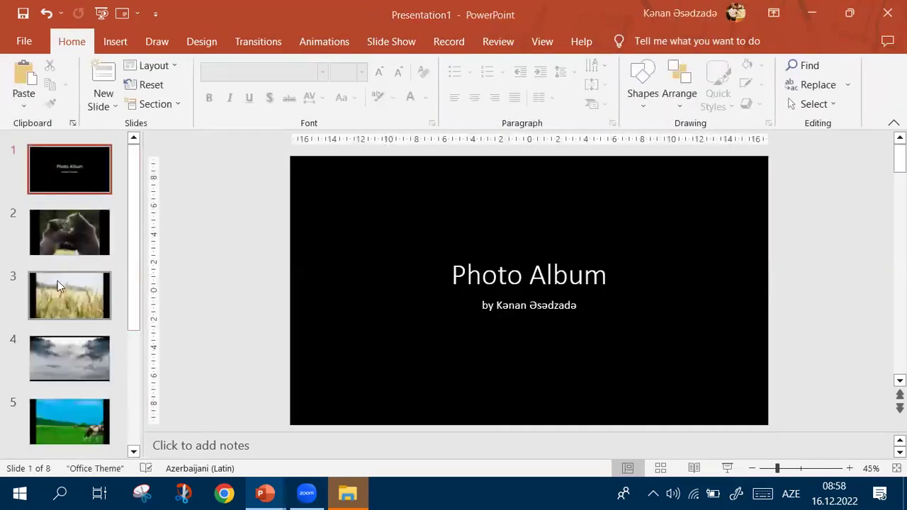
pyautogui.click(58, 291)
pyautogui.click(62, 351)
pyautogui.scroll(-3, 75, 410)
pyautogui.scroll(5, 79, 394)
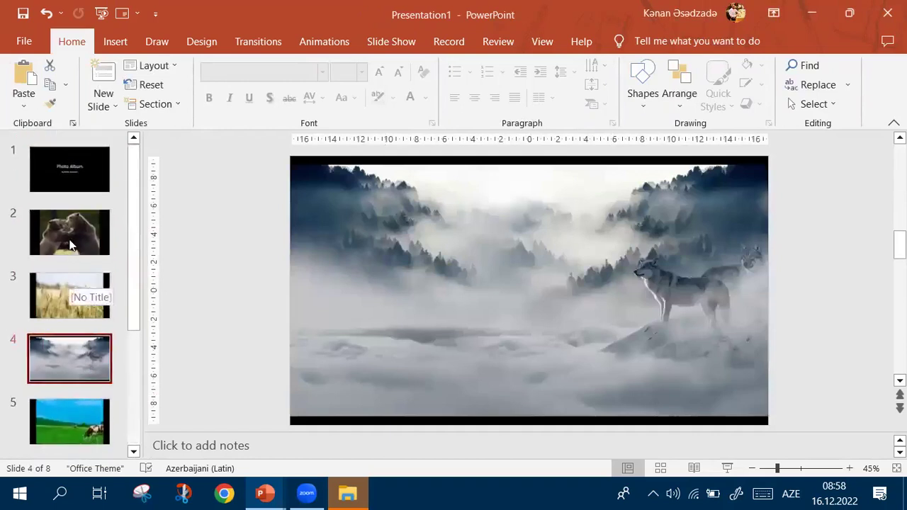
# - Give the bears slide a Title Only layout titled 'Ayı Savaşları'
pyautogui.click(71, 238)
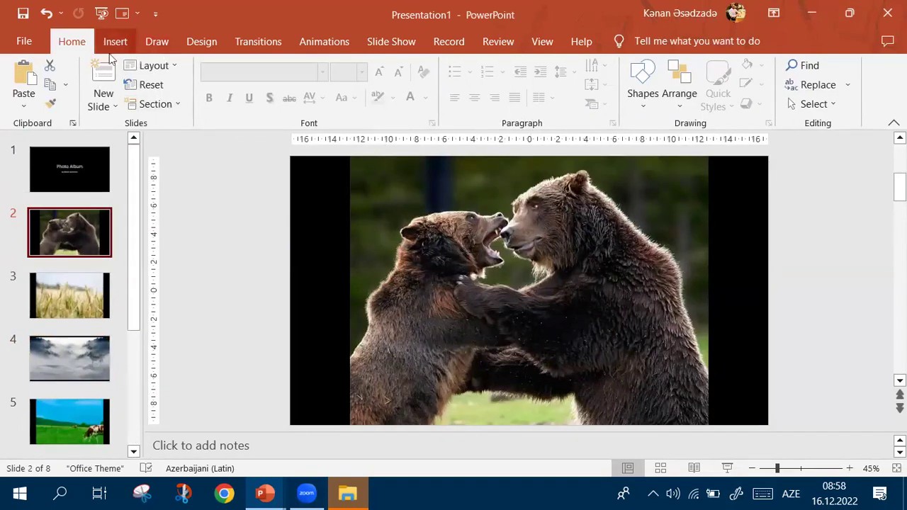
pyautogui.click(162, 65)
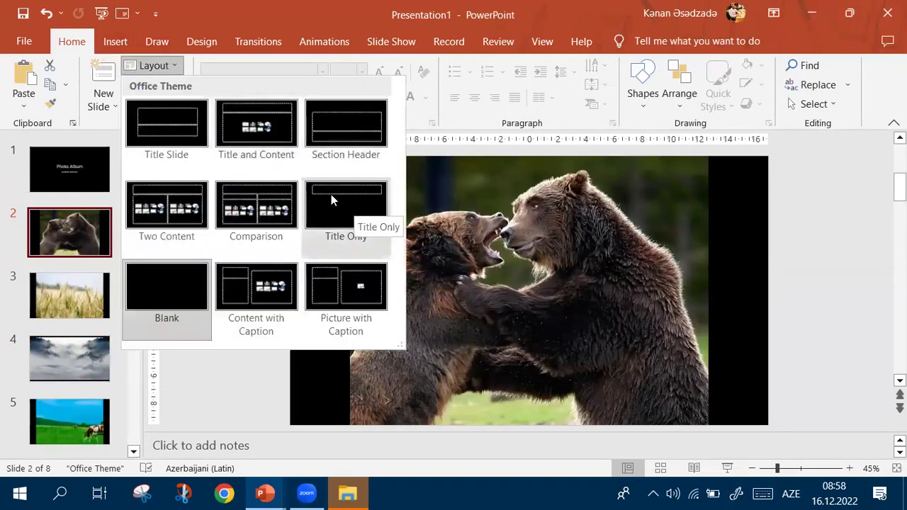
pyautogui.click(356, 208)
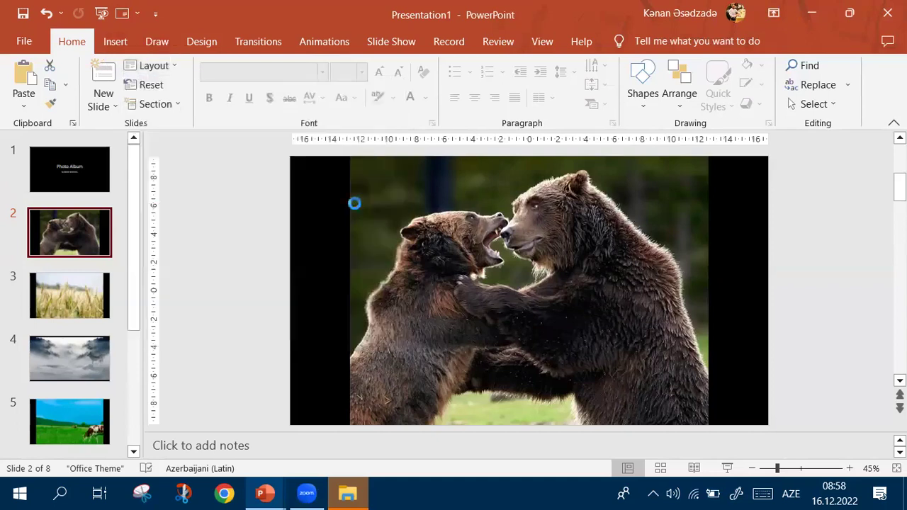
pyautogui.click(459, 192)
pyautogui.write('Ayı Savaşları')
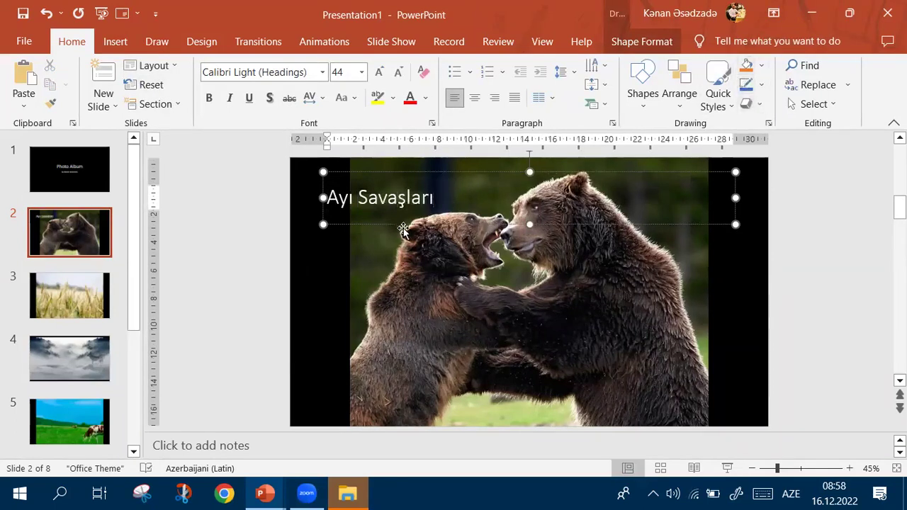
pyautogui.click(800, 312)
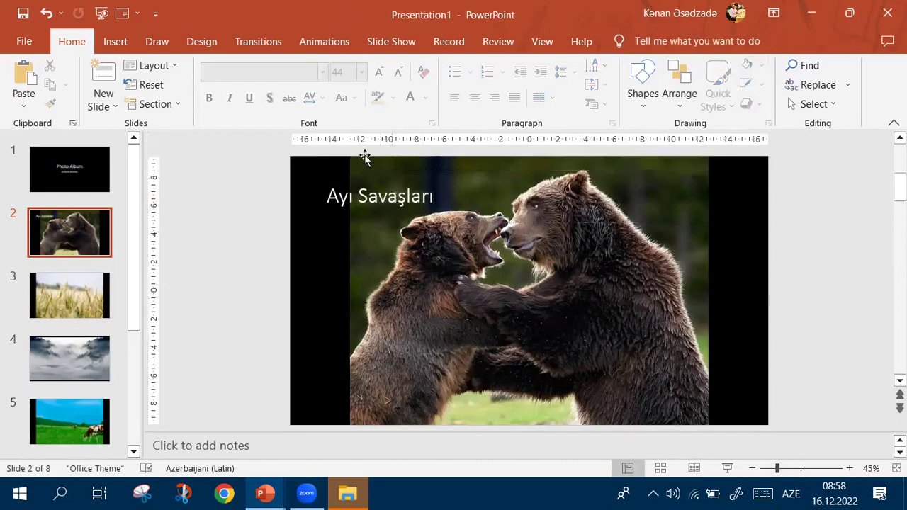
# - Give slide 5, the cows photo, a Title Only layout titled 'Ferma'
pyautogui.scroll(-3, 70, 298)
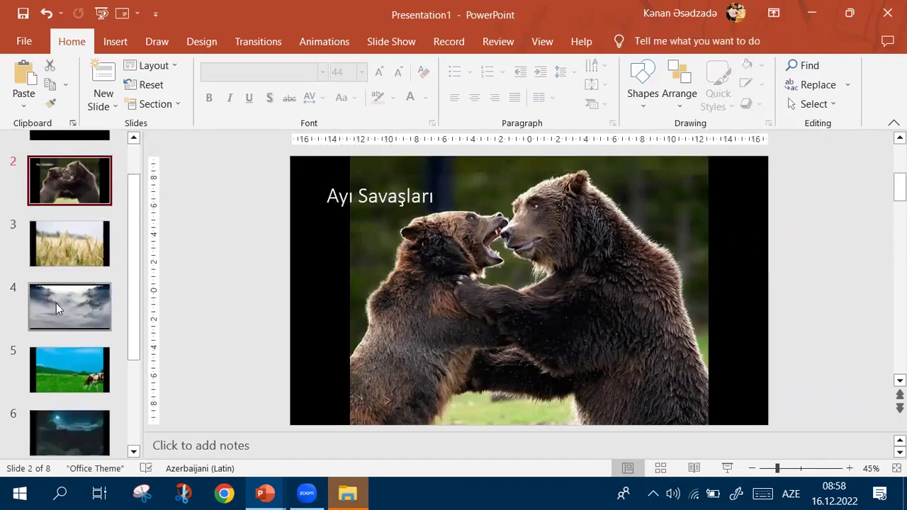
pyautogui.click(81, 348)
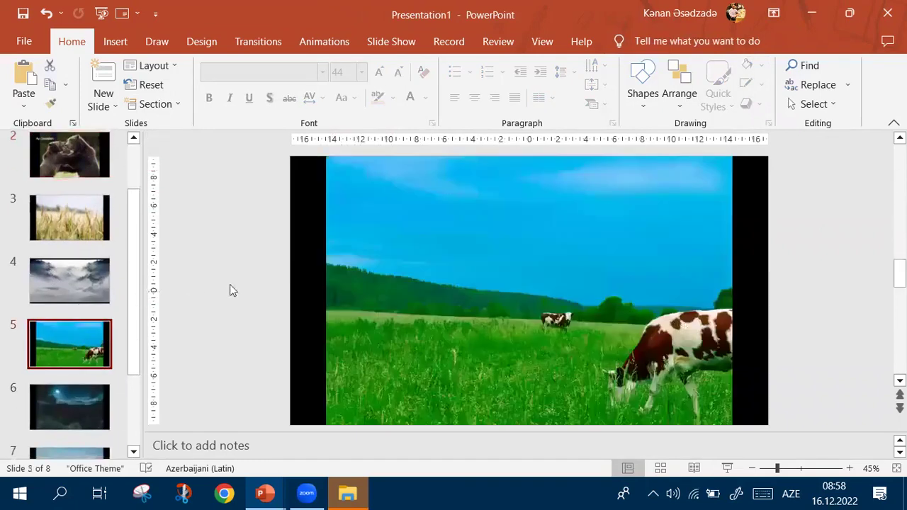
pyautogui.click(145, 65)
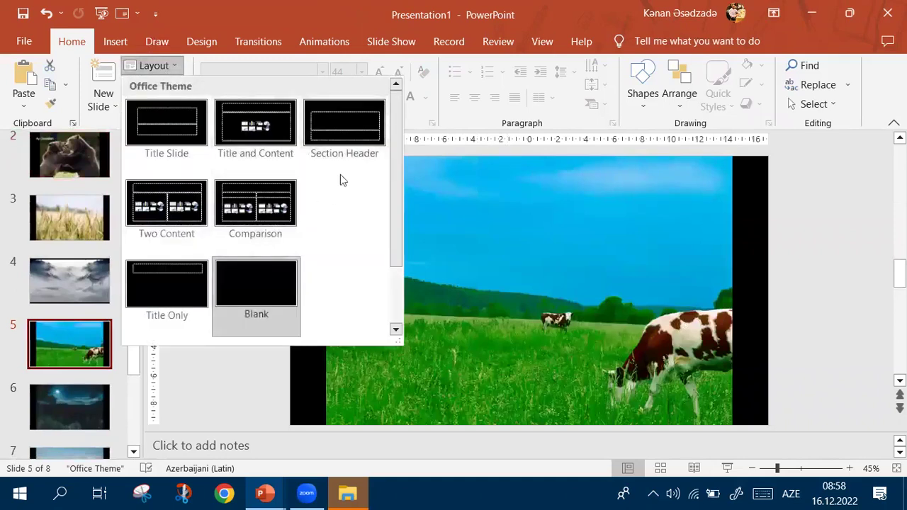
pyautogui.click(156, 288)
pyautogui.click(449, 199)
pyautogui.write('Ferma')
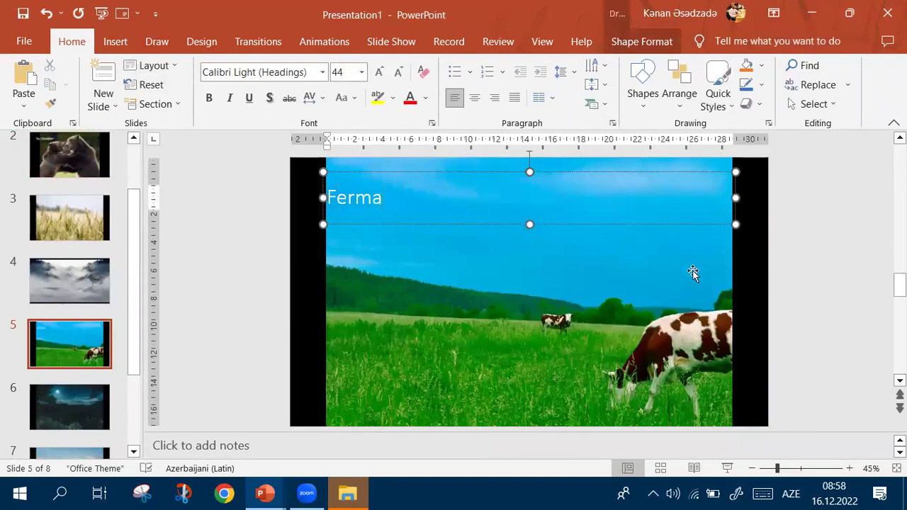
pyautogui.click(500, 277)
# - Give slide 7, the sunset photo, a Title Only layout titled 'Gün batımı'
pyautogui.scroll(-3, 66, 354)
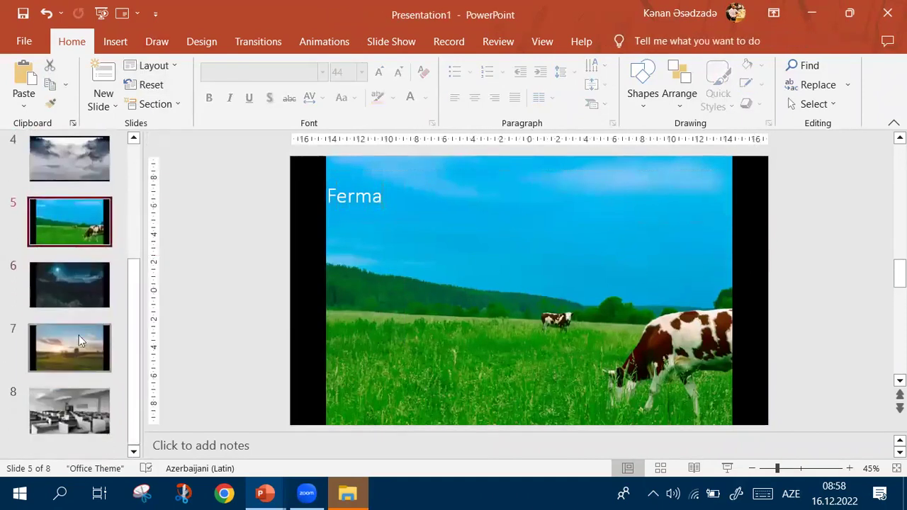
pyautogui.click(78, 335)
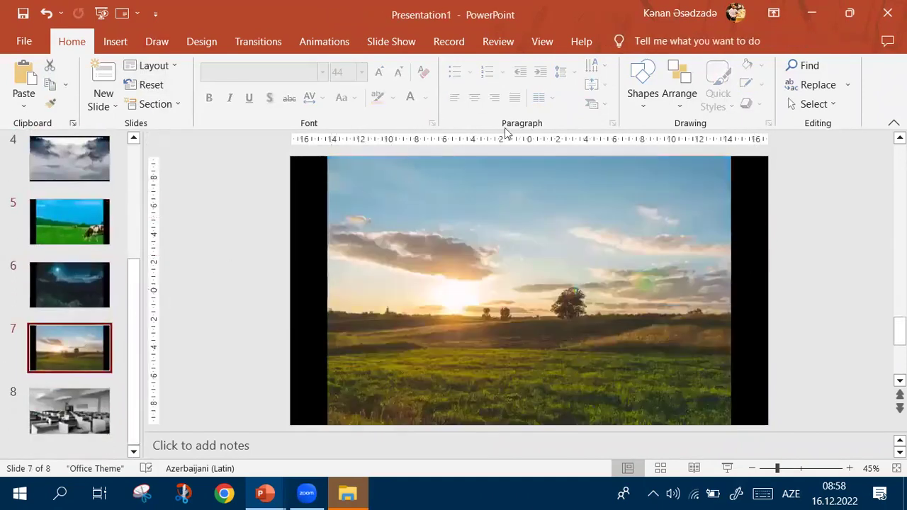
pyautogui.click(149, 65)
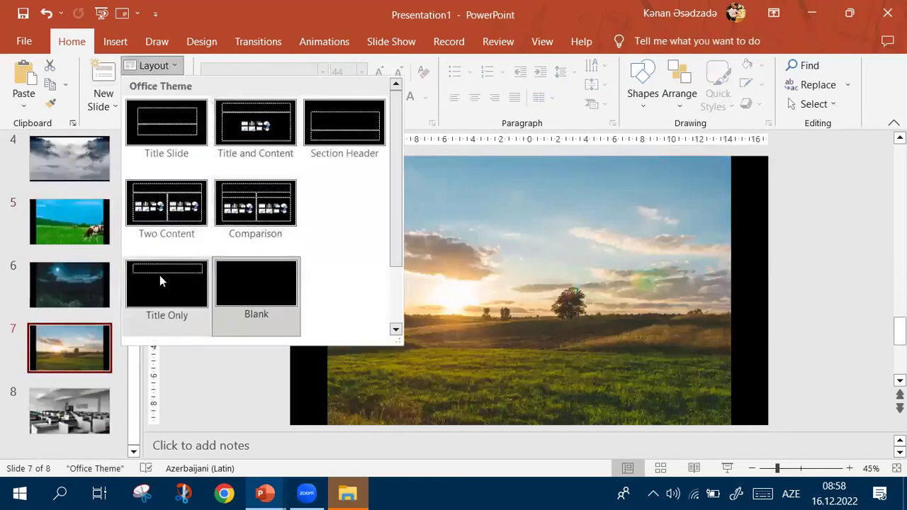
pyautogui.click(163, 280)
pyautogui.click(446, 196)
pyautogui.write('Gün batımı')
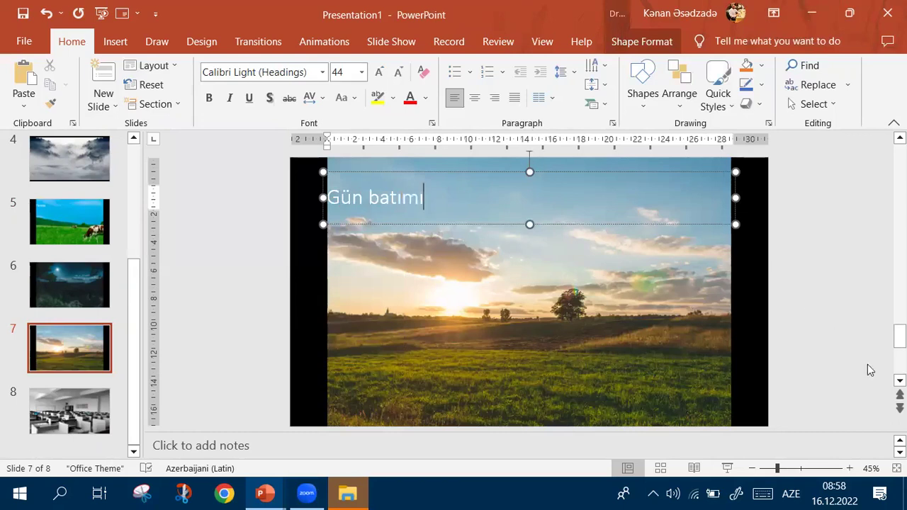
pyautogui.click(853, 360)
# - Return to the top of the slide thumbnails and bring up the Slide Show options
pyautogui.scroll(3, 70, 234)
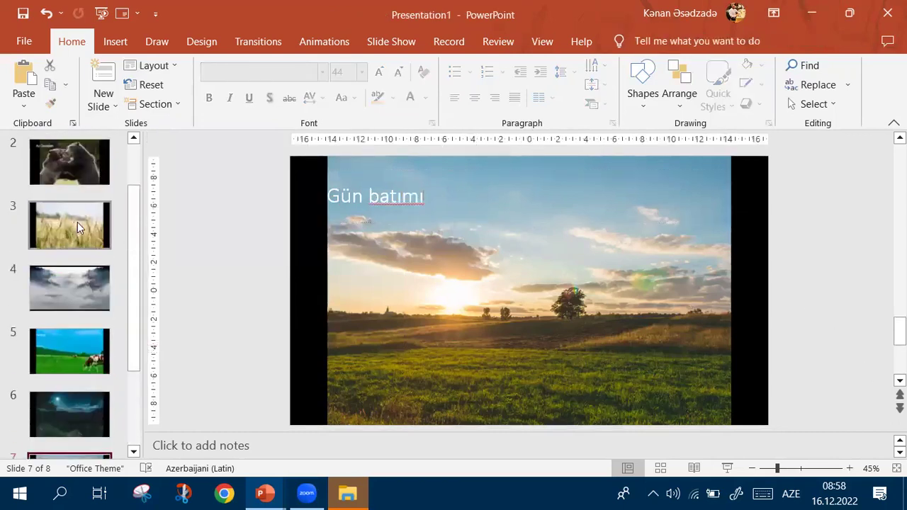
pyautogui.scroll(1, 77, 221)
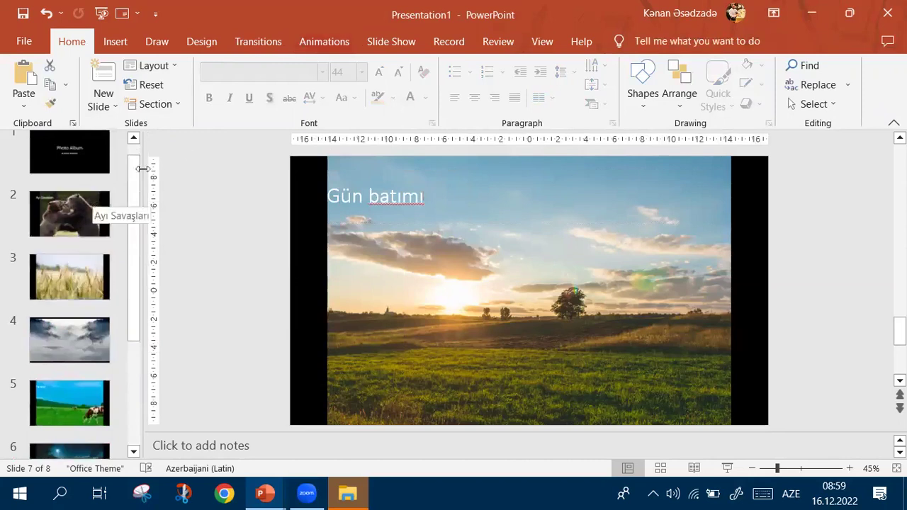
pyautogui.click(389, 42)
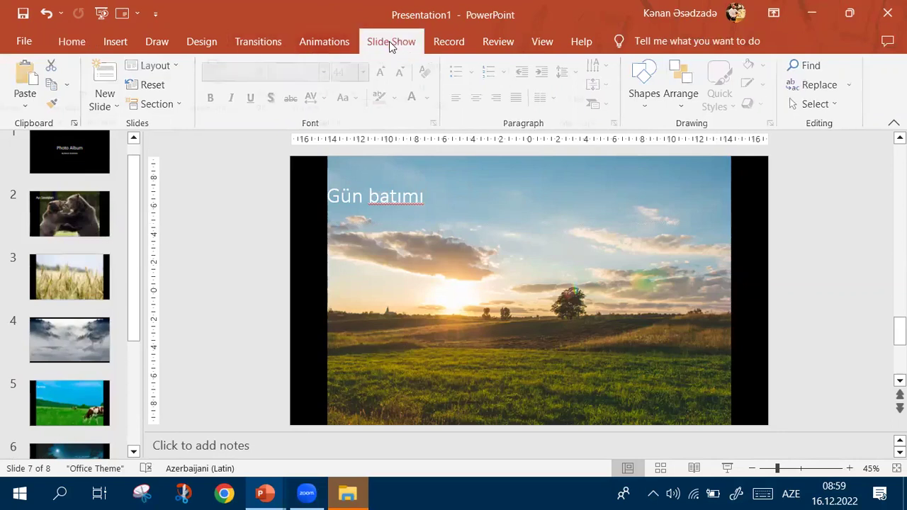
# - Define a new custom show with slide 2 Ayı Savaşları, 5 Ferma and 7 Gün batımı, then review it
pyautogui.click(149, 82)
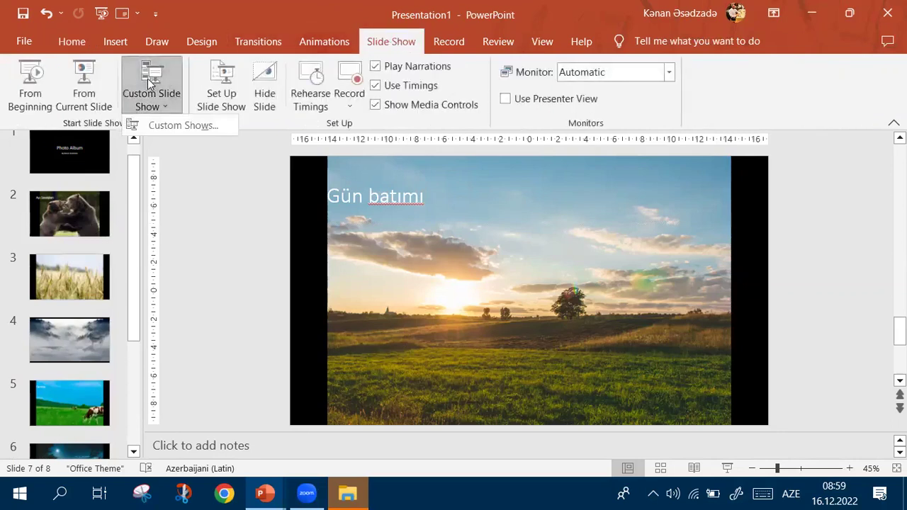
pyautogui.click(178, 127)
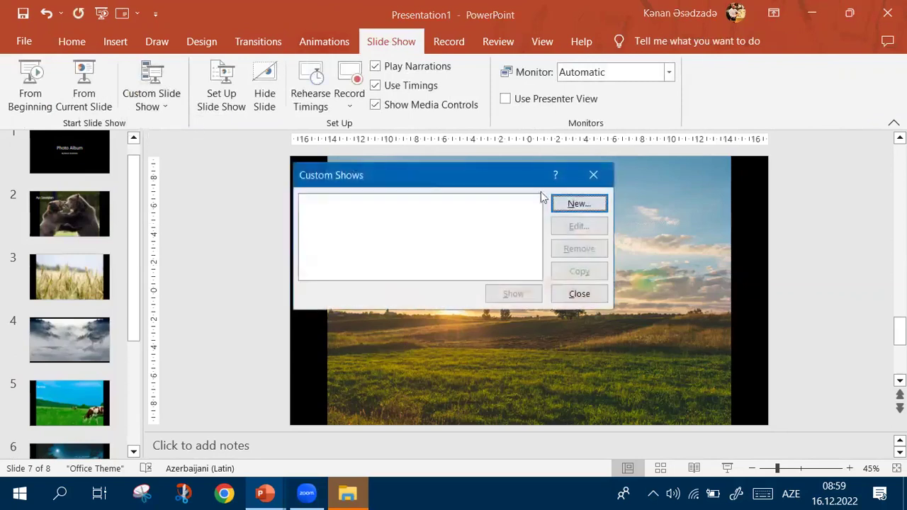
pyautogui.click(577, 205)
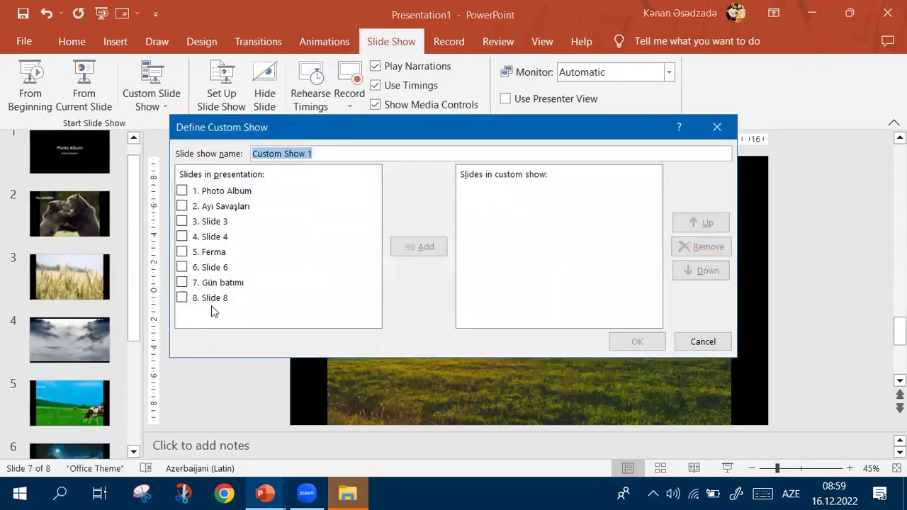
pyautogui.click(182, 206)
pyautogui.click(182, 206)
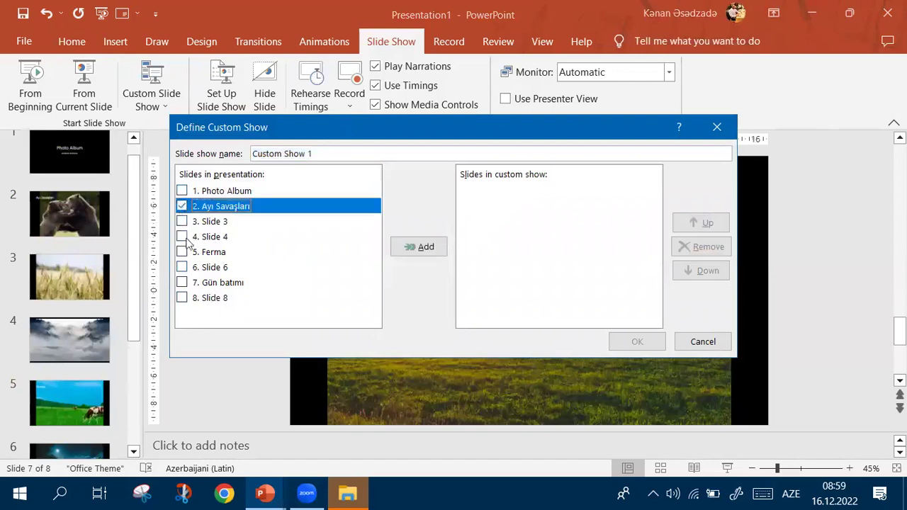
pyautogui.click(182, 253)
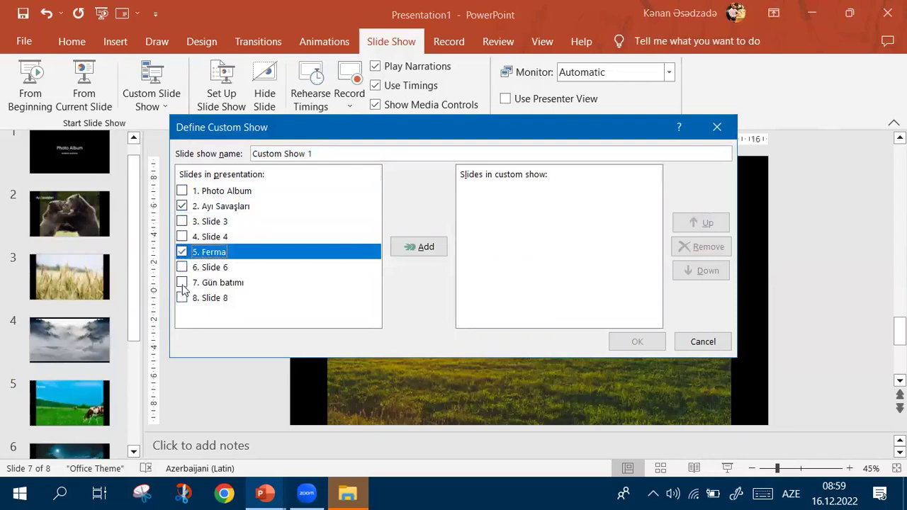
pyautogui.click(183, 282)
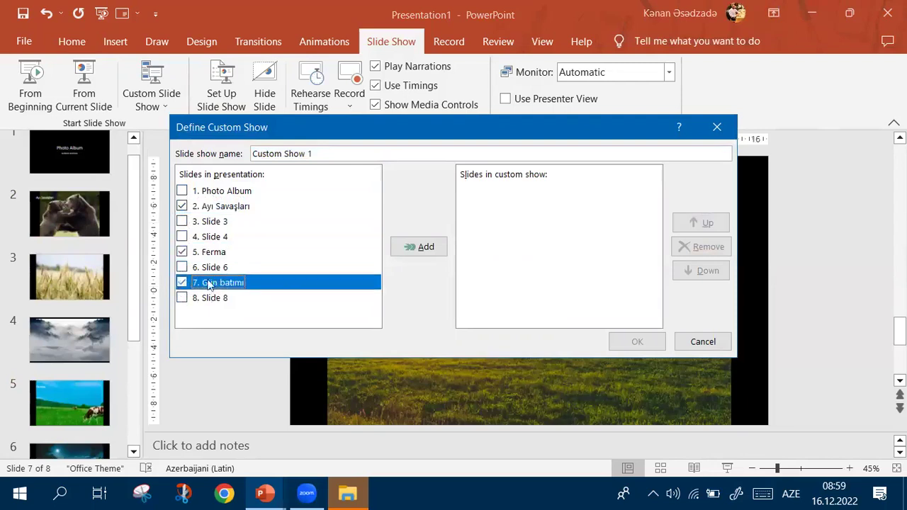
pyautogui.click(423, 246)
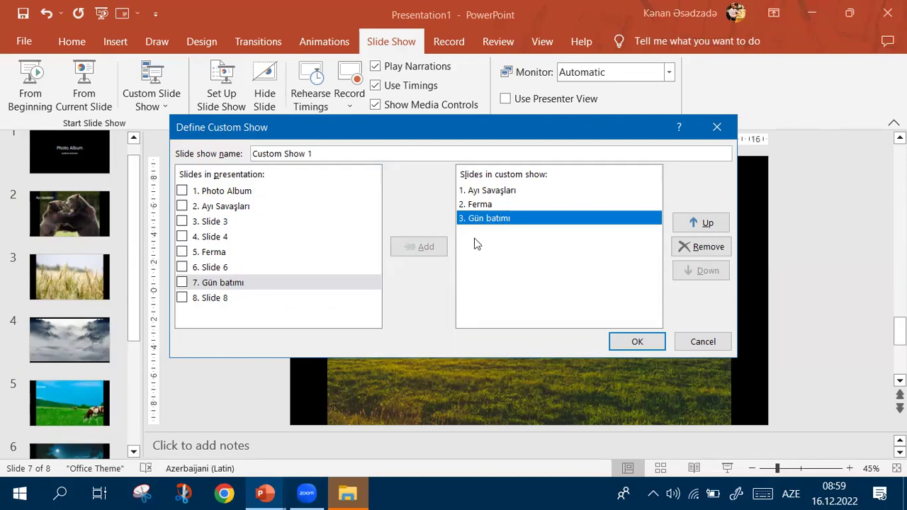
pyautogui.click(505, 203)
pyautogui.click(498, 189)
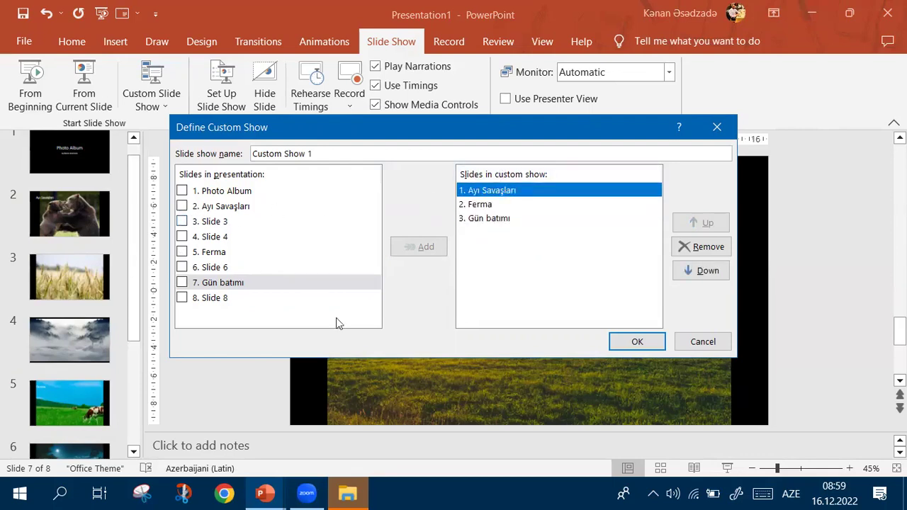
# - Take a new Snipping Tool capture of the Define Custom Show dialog
pyautogui.click(142, 493)
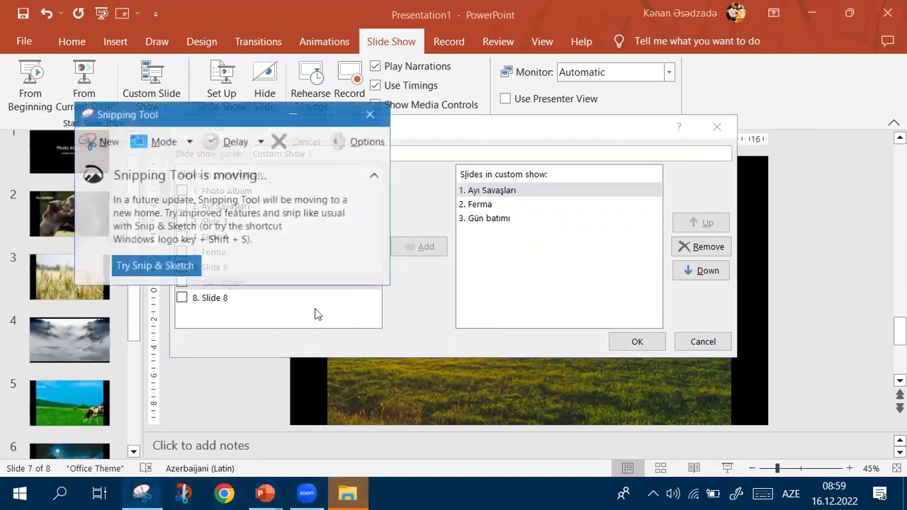
pyautogui.click(91, 140)
pyautogui.moveTo(183, 117); pyautogui.dragTo(99, 354)
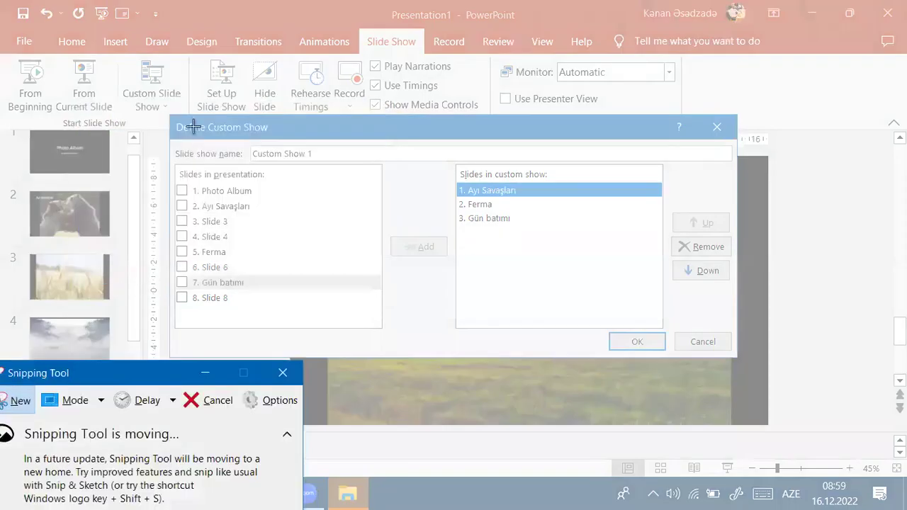
pyautogui.moveTo(169, 111)
pyautogui.mouseDown()
pyautogui.moveTo(589, 345)
pyautogui.moveTo(738, 361)
pyautogui.mouseUp()
# - Tick slides 2, 5 and 7 in red, write a framed '2,5,7' note, then close
pyautogui.moveTo(486, 306); pyautogui.dragTo(501, 328)
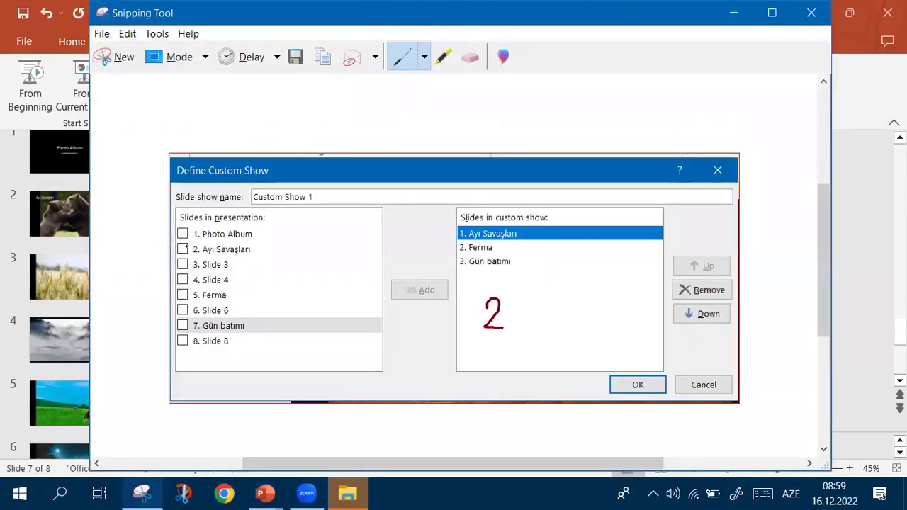
pyautogui.moveTo(181, 245); pyautogui.dragTo(192, 241)
pyautogui.moveTo(183, 293); pyautogui.dragTo(195, 281)
pyautogui.moveTo(516, 328); pyautogui.dragTo(515, 340)
pyautogui.moveTo(532, 310); pyautogui.dragTo(555, 299)
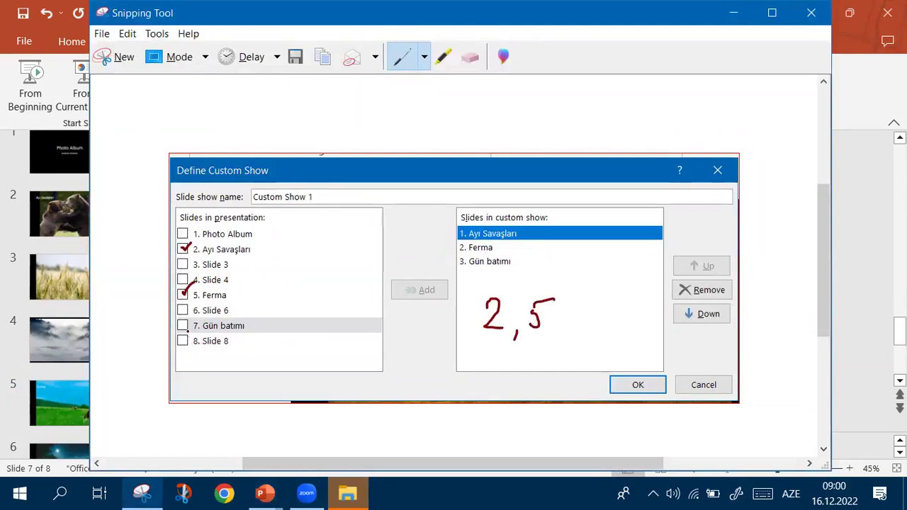
pyautogui.moveTo(182, 325); pyautogui.dragTo(192, 311)
pyautogui.moveTo(548, 323); pyautogui.dragTo(546, 339)
pyautogui.moveTo(563, 305)
pyautogui.mouseDown()
pyautogui.moveTo(567, 330)
pyautogui.moveTo(581, 319)
pyautogui.mouseUp()
pyautogui.moveTo(472, 297)
pyautogui.mouseDown()
pyautogui.moveTo(571, 358)
pyautogui.moveTo(614, 304)
pyautogui.mouseUp()
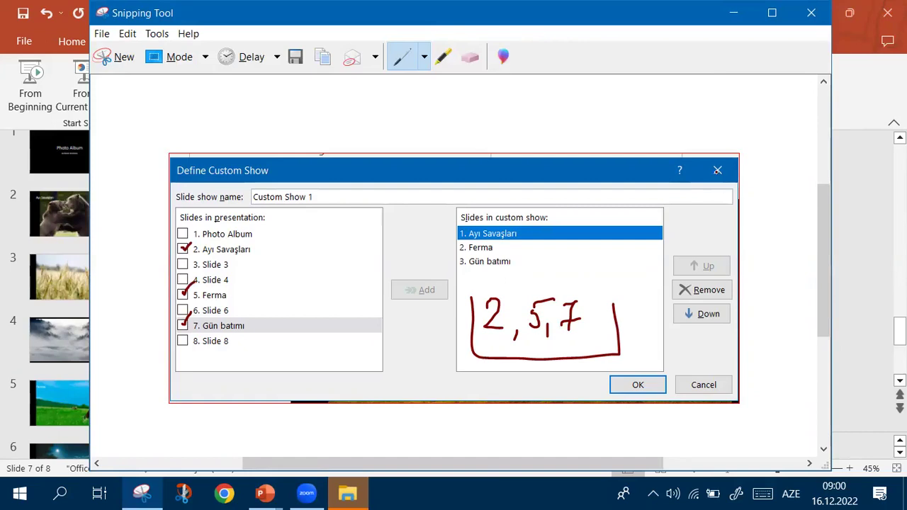
pyautogui.click(811, 13)
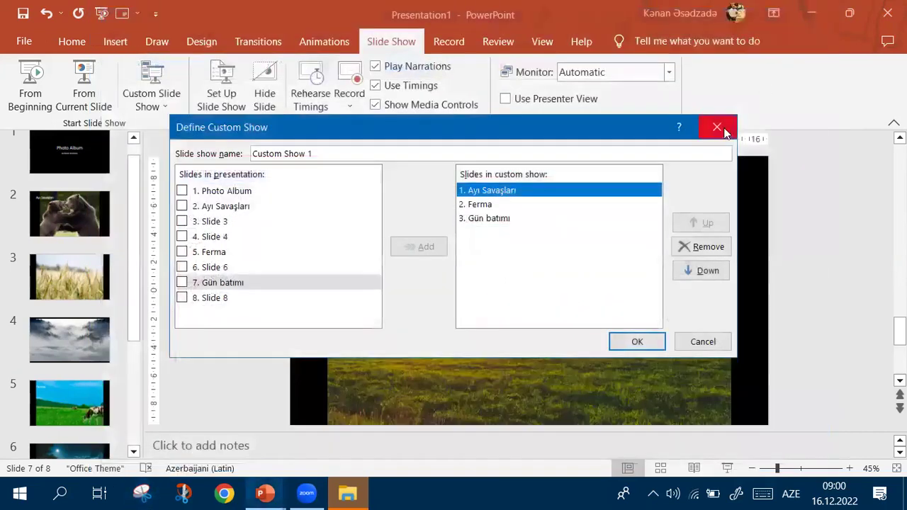
# - Cancel the custom show, close the photo album without saving, and show the lesson deck's Slide Show options
pyautogui.click(702, 342)
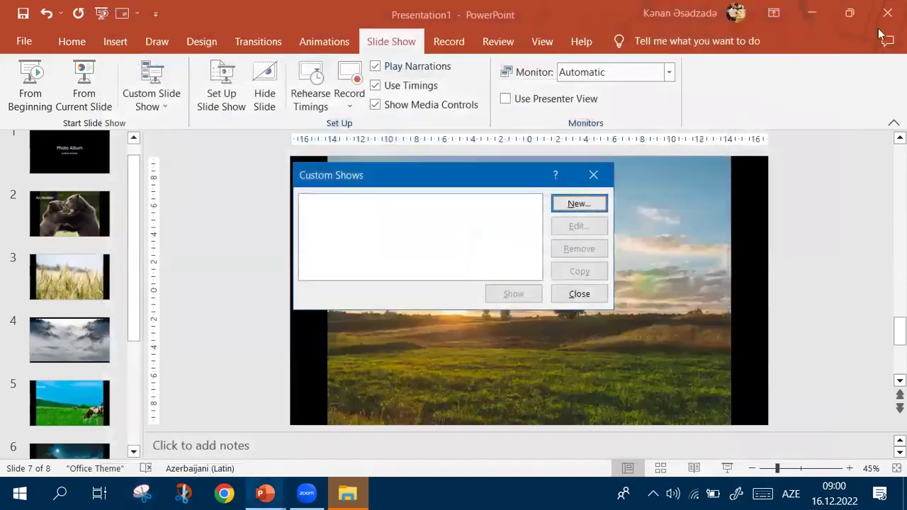
pyautogui.click(593, 174)
pyautogui.click(887, 13)
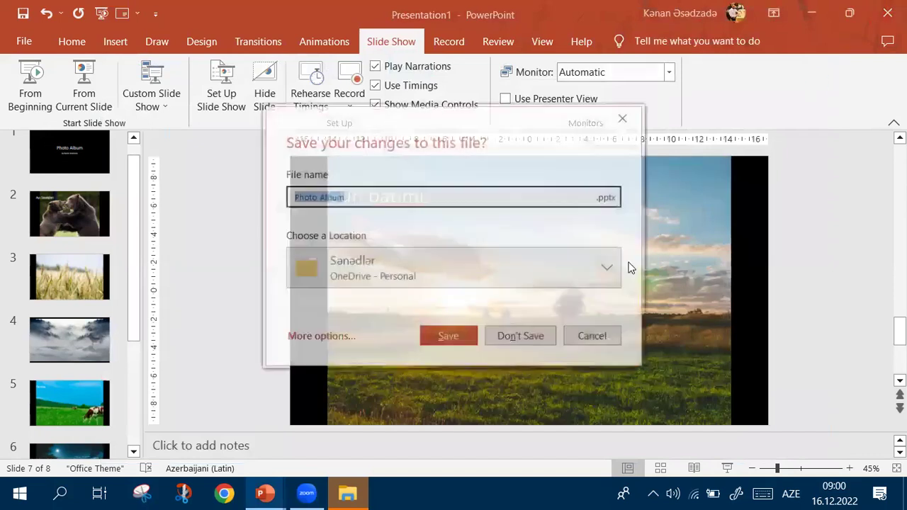
pyautogui.click(518, 337)
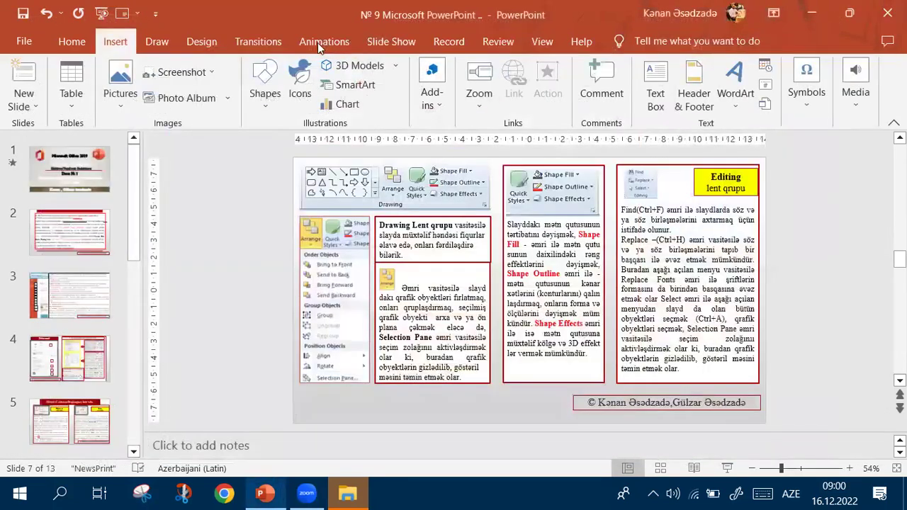
pyautogui.click(391, 41)
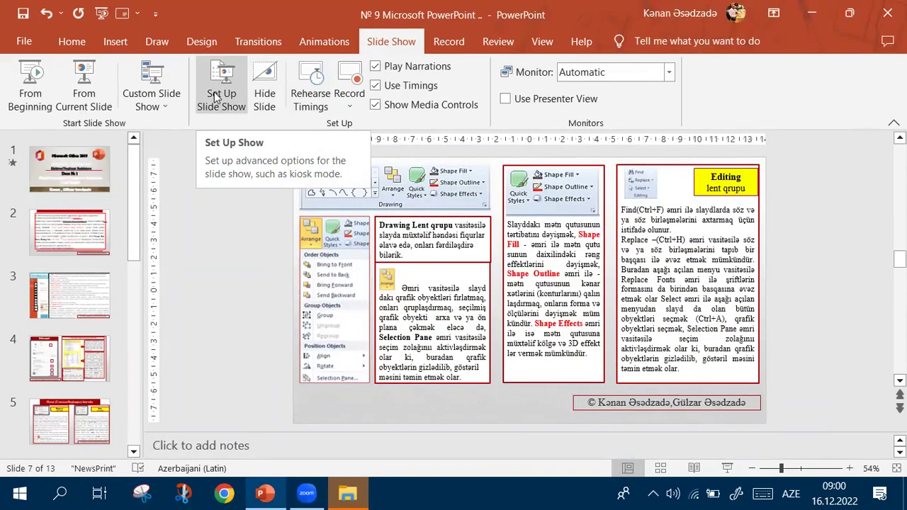
pyautogui.click(217, 97)
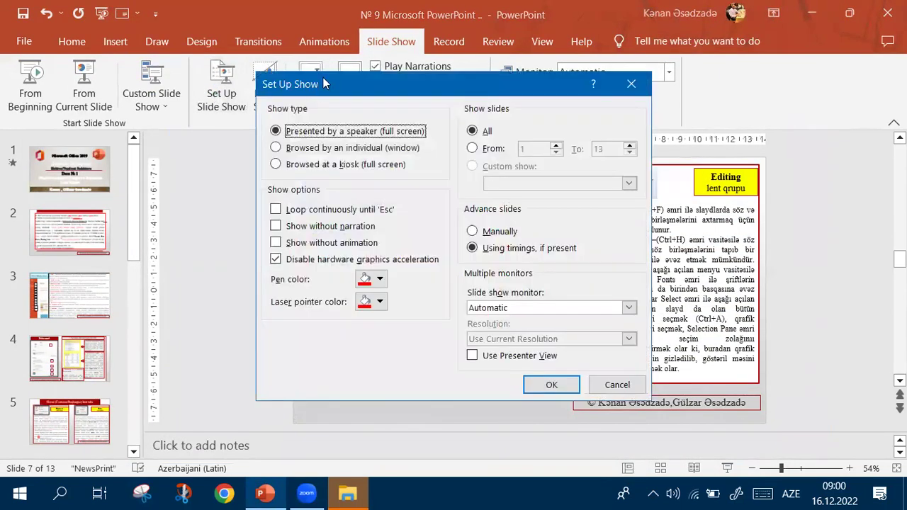
pyautogui.moveTo(323, 77); pyautogui.dragTo(212, 66)
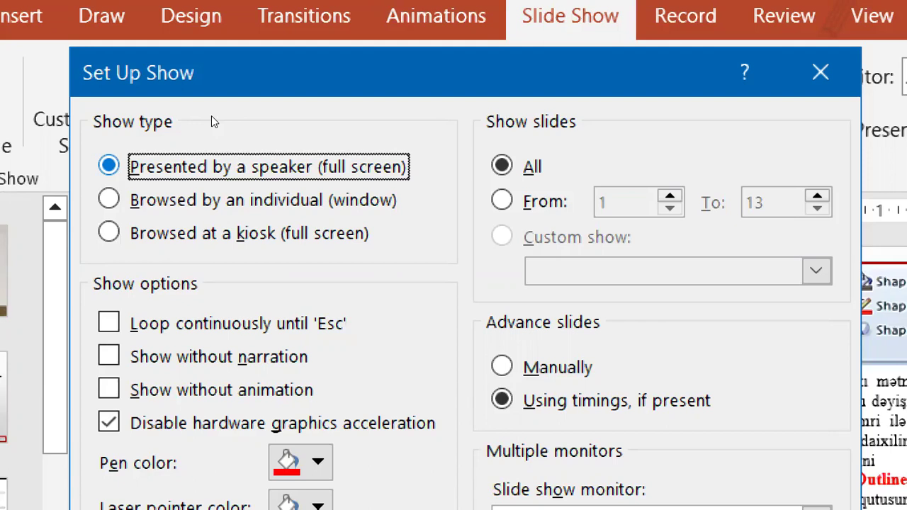
pyautogui.press('Return')
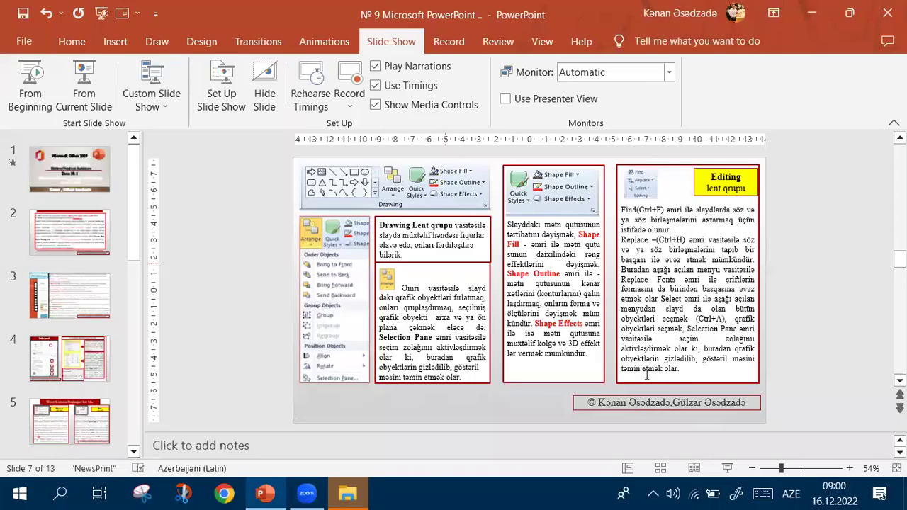
# - Start the slide show from slide 7 and draw a red pen mark over the first text box
pyautogui.click(727, 470)
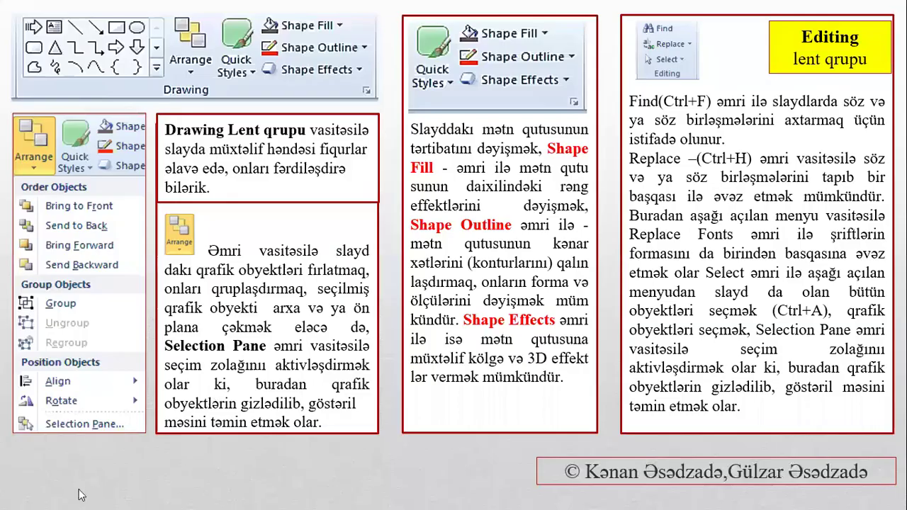
pyautogui.click(80, 493)
pyautogui.click(44, 361)
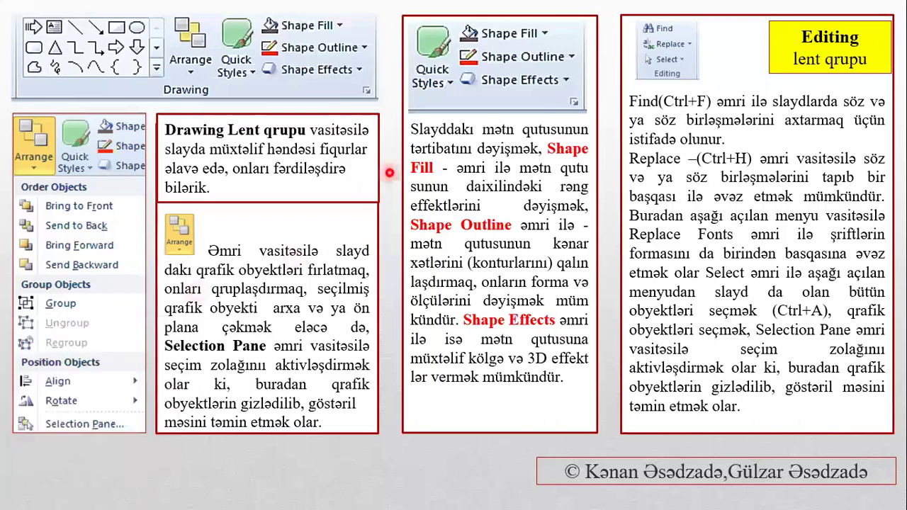
pyautogui.click(78, 494)
pyautogui.click(44, 361)
pyautogui.moveTo(345, 161); pyautogui.dragTo(352, 241)
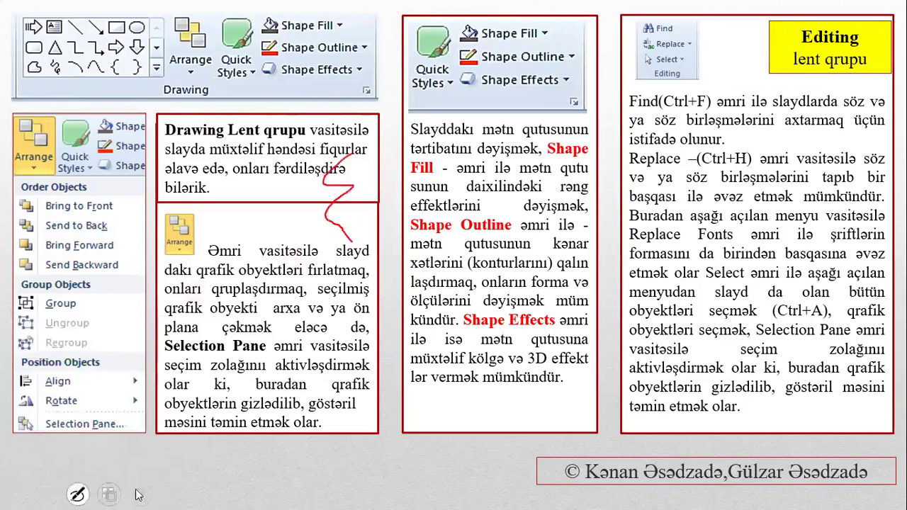
# - Highlight 'qruplaşdırmaq' in yellow, erase all ink on the slide, and bring up the show menu
pyautogui.click(78, 493)
pyautogui.click(62, 385)
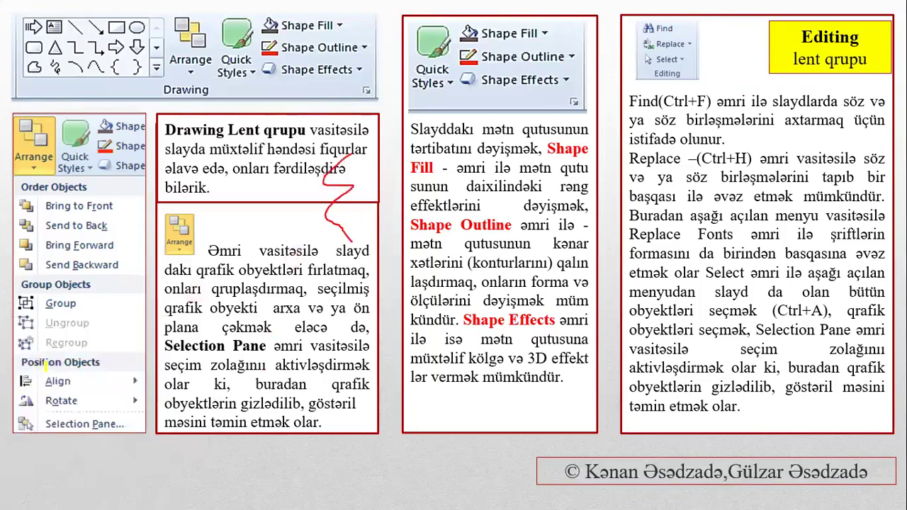
pyautogui.moveTo(187, 288)
pyautogui.mouseDown()
pyautogui.moveTo(303, 289)
pyautogui.moveTo(294, 342)
pyautogui.mouseUp()
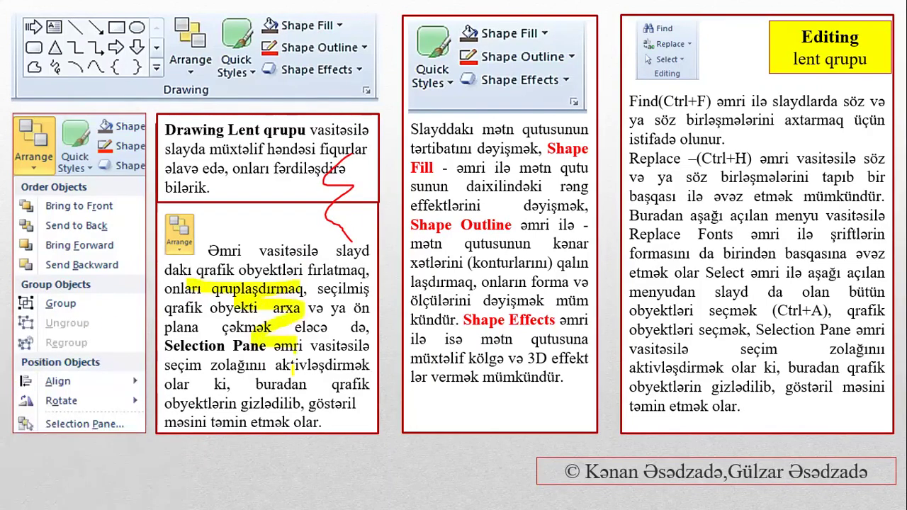
pyautogui.click(78, 494)
pyautogui.click(78, 433)
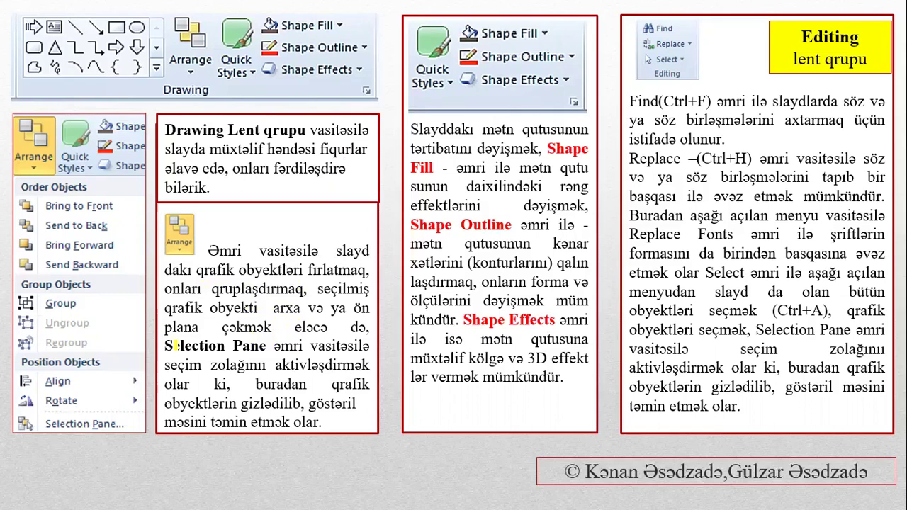
pyautogui.rightClick(331, 189)
# - End the show and set Set Up Slide Show to Browsed by an individual (window)
pyautogui.click(384, 427)
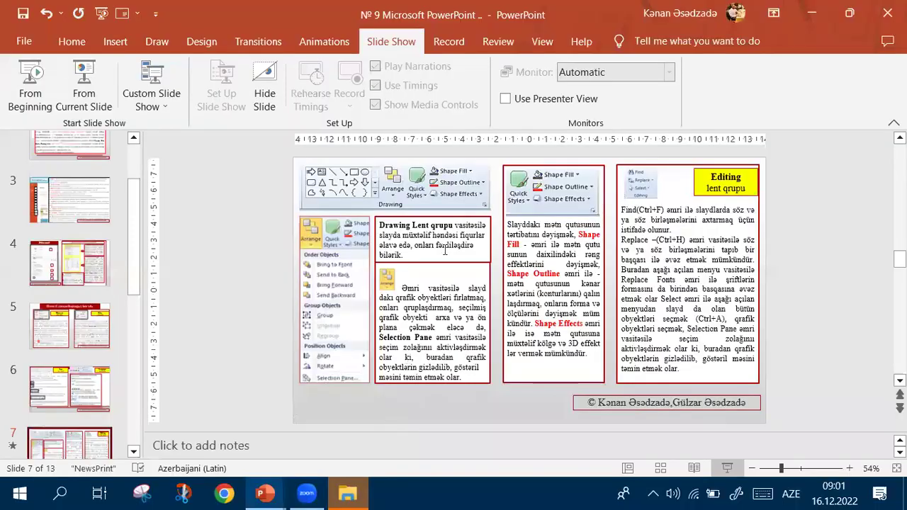
pyautogui.click(164, 80)
pyautogui.click(221, 83)
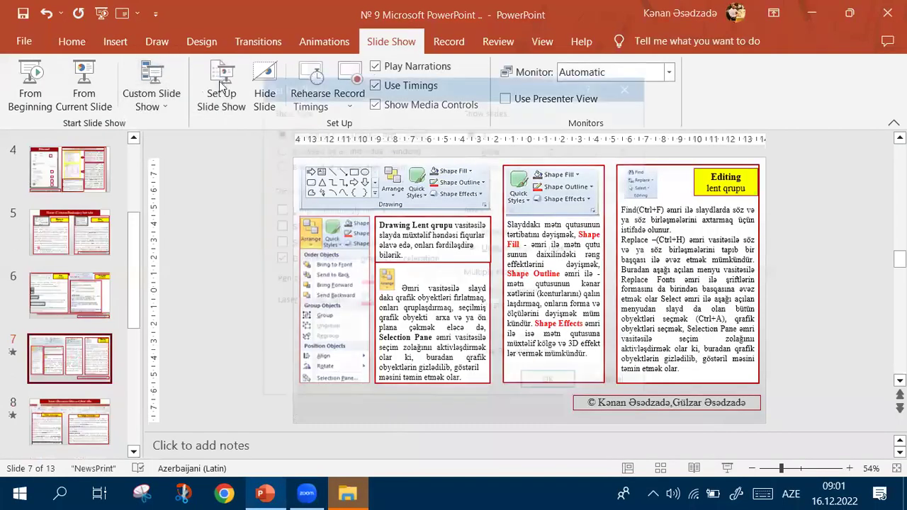
pyautogui.click(288, 150)
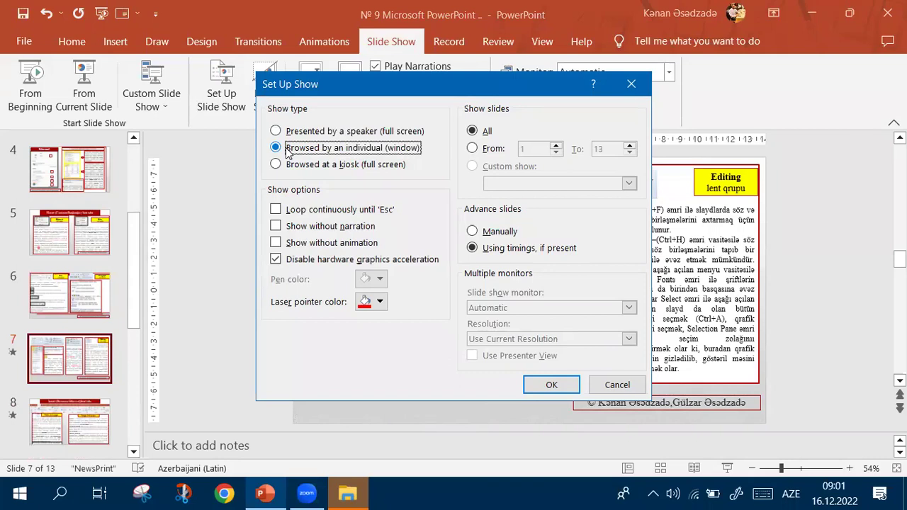
pyautogui.click(553, 387)
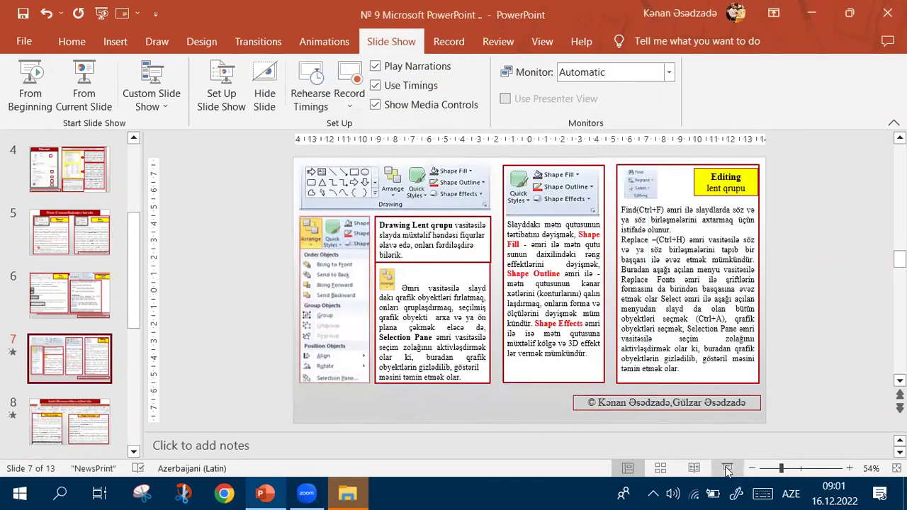
# - Start the windowed show, go to slide 8 and back to 7, turn on the Ctrl+L laser pointer, then end it
pyautogui.click(726, 468)
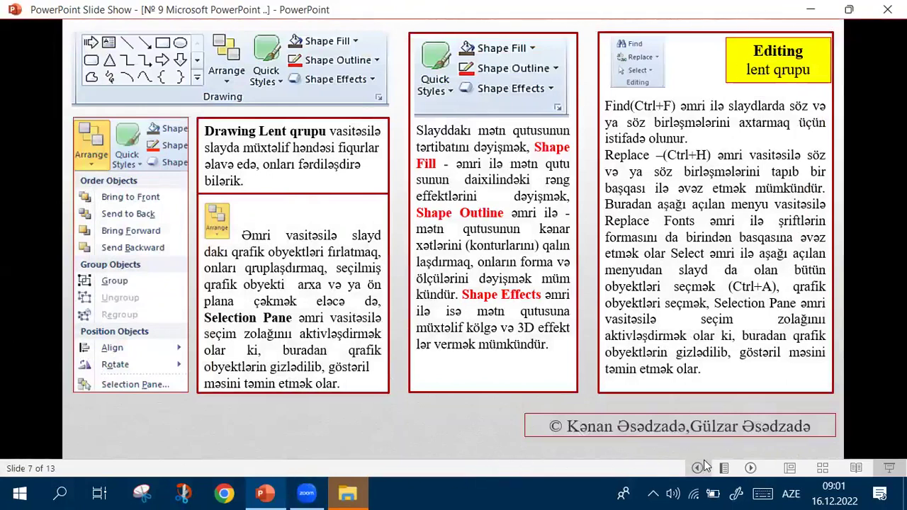
pyautogui.click(752, 468)
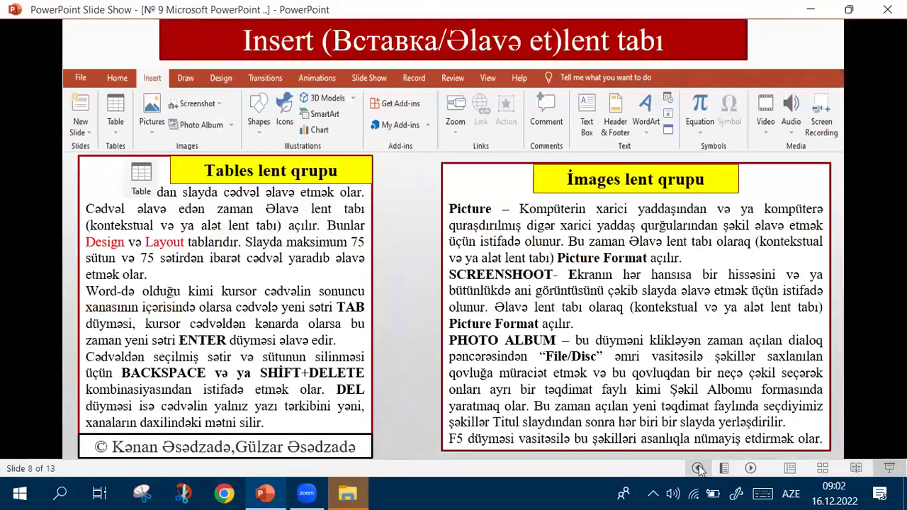
pyautogui.click(697, 468)
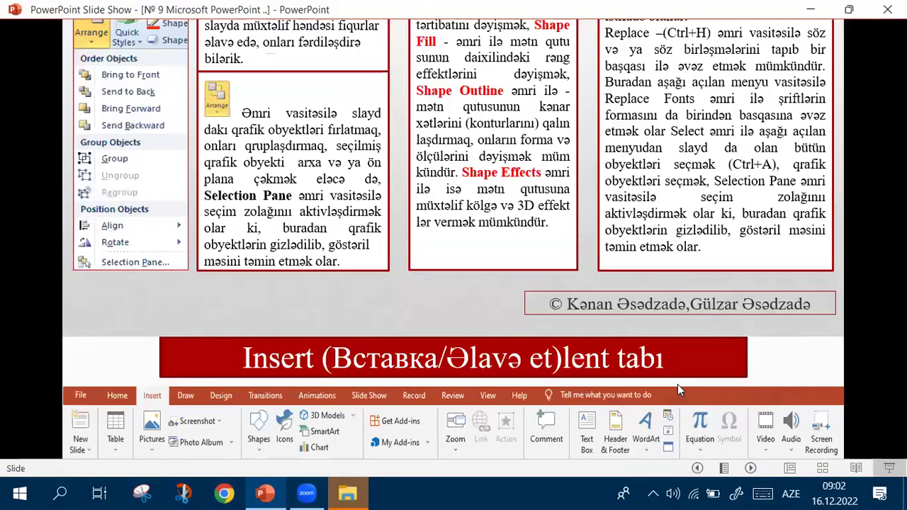
pyautogui.hotkey('ctrl', 'l')
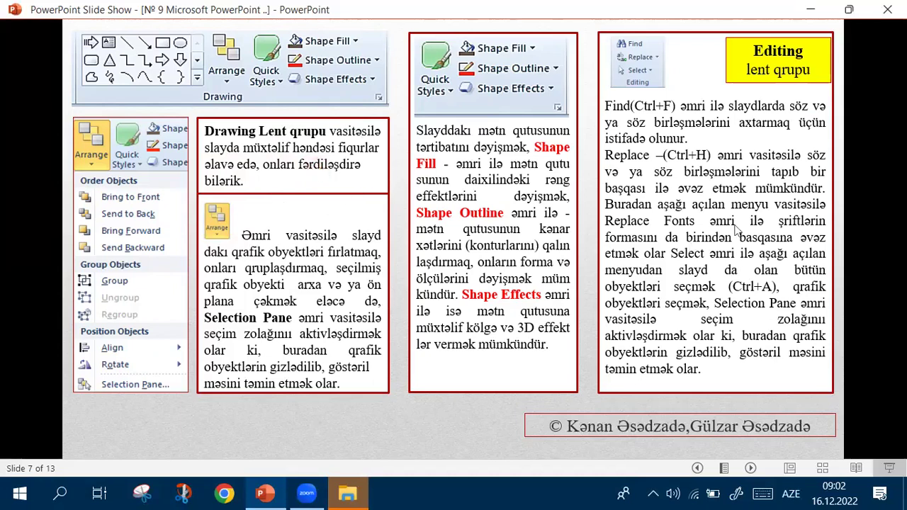
pyautogui.rightClick(617, 195)
pyautogui.click(691, 386)
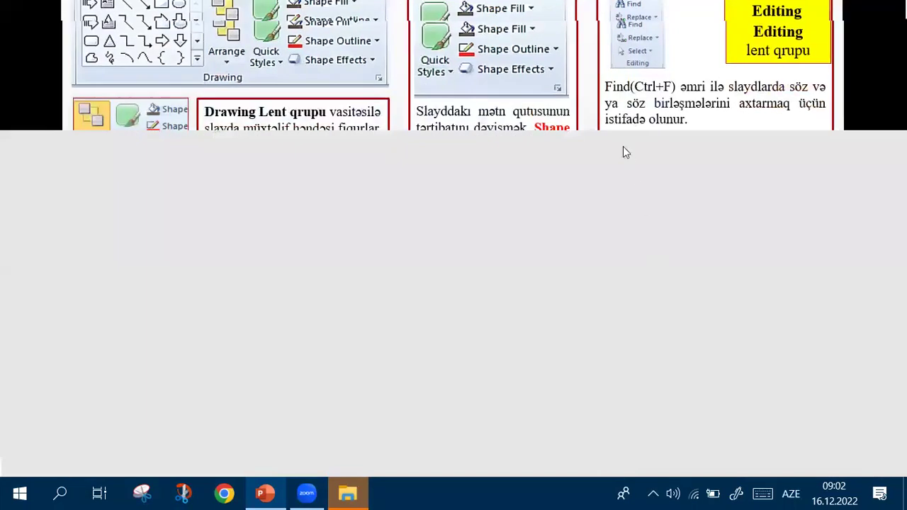
# - Change the show type to Browsed at a kiosk (full screen) and start the show from slide 7
pyautogui.click(229, 106)
pyautogui.click(288, 165)
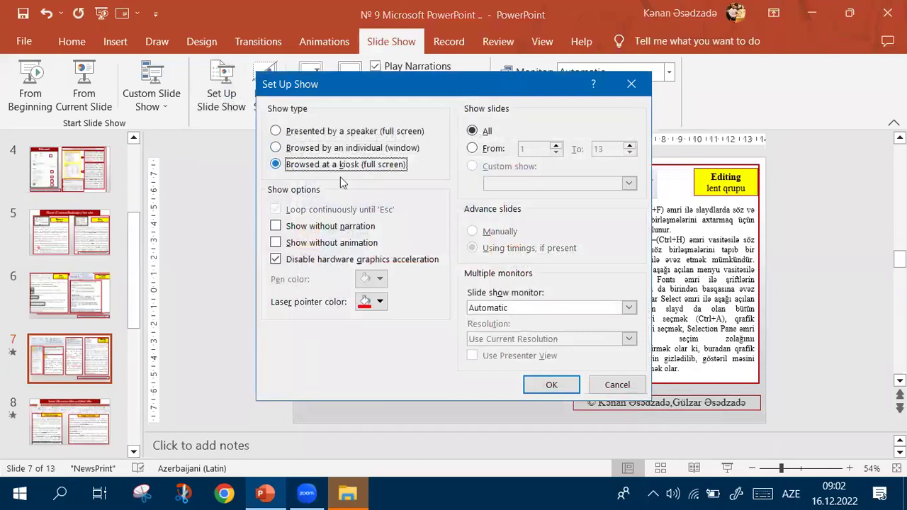
pyautogui.click(546, 386)
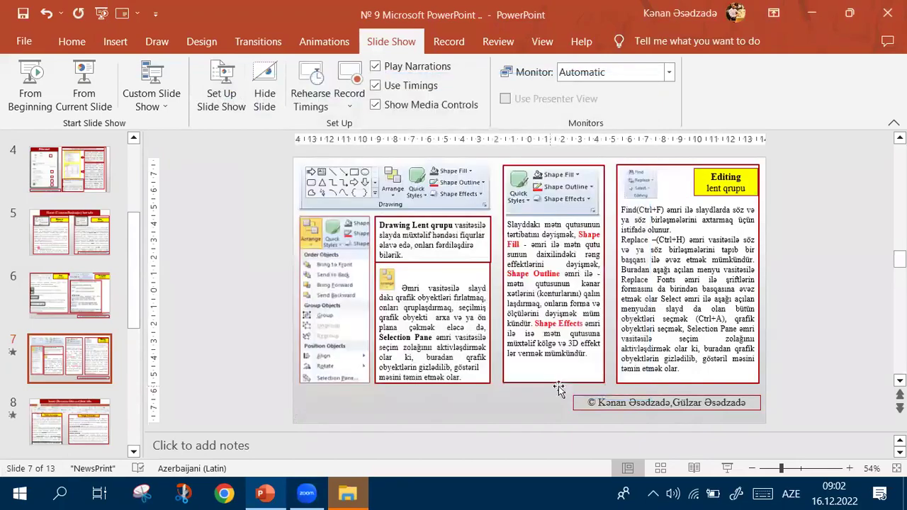
pyautogui.click(726, 466)
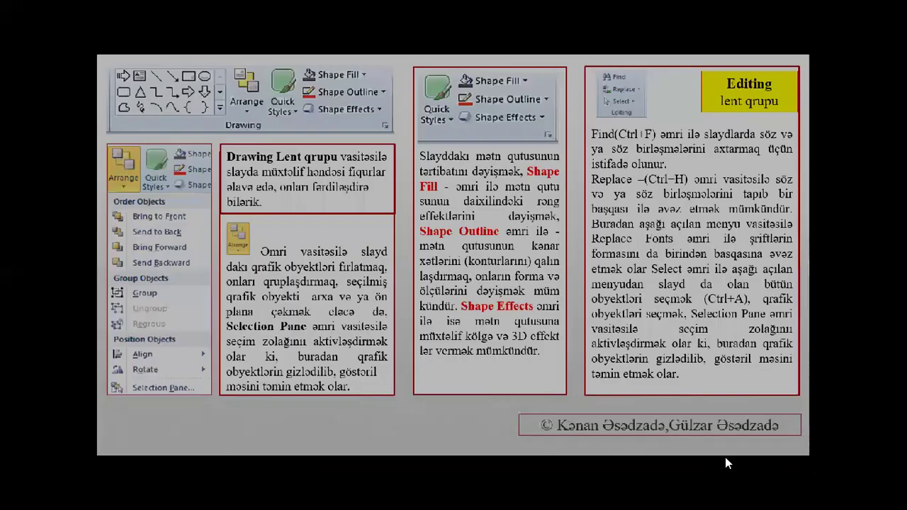
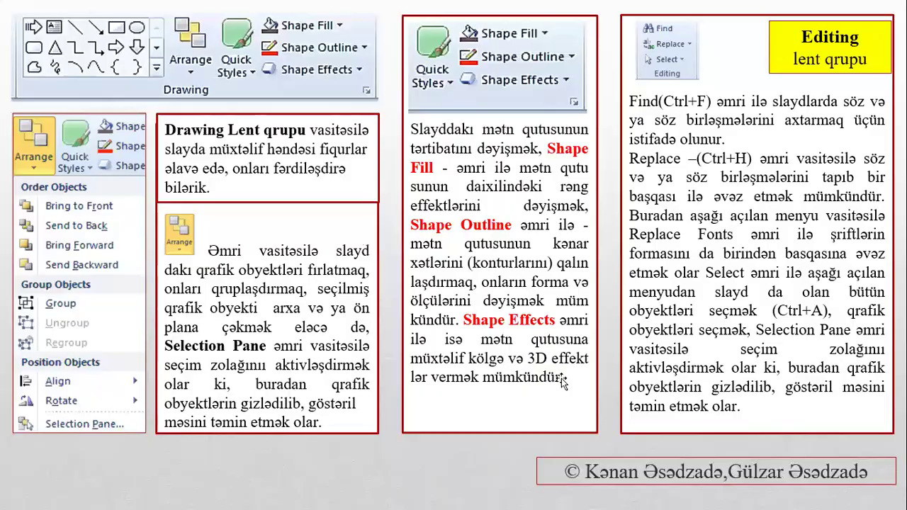
# - End the slide show and confirm the presented-by-a-speaker show type in Set Up Show
pyautogui.press('Escape')
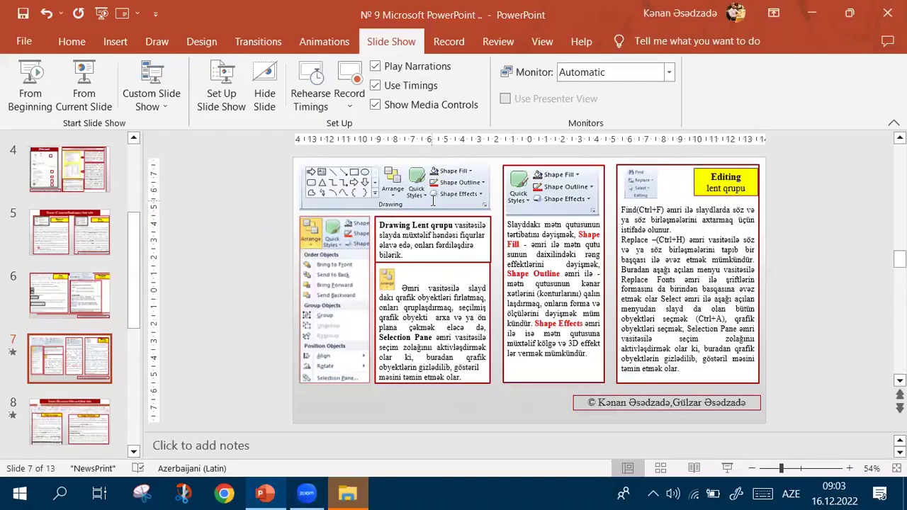
pyautogui.click(221, 85)
pyautogui.click(276, 131)
pyautogui.click(552, 385)
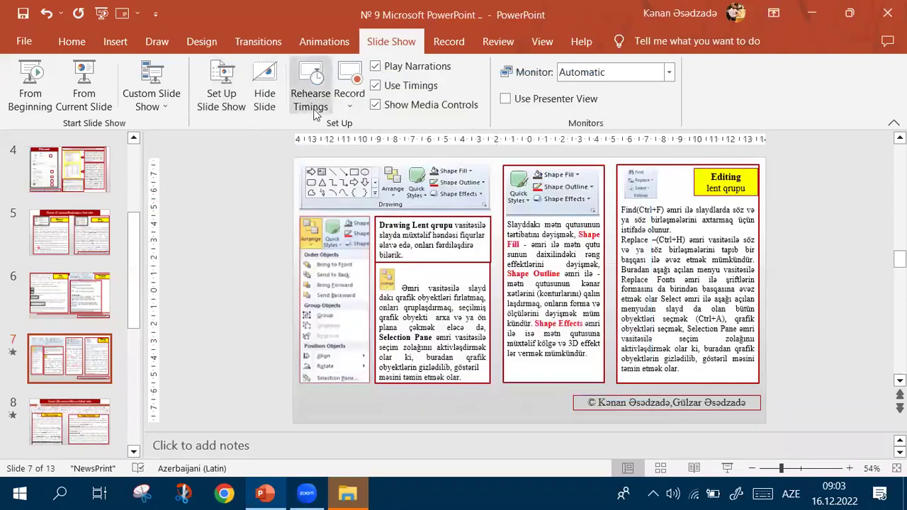
# - Toggle Loop continuously until 'Esc' on and back off, and confirm the show settings
pyautogui.click(221, 100)
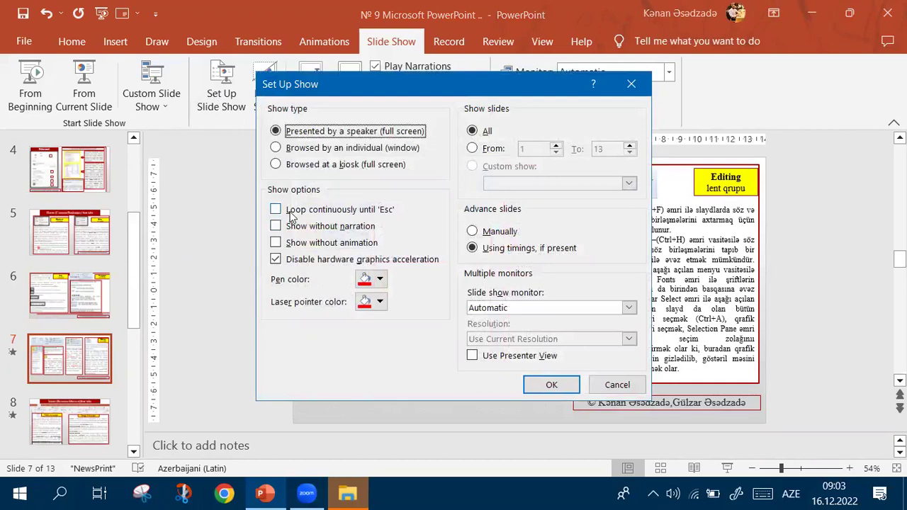
pyautogui.click(275, 211)
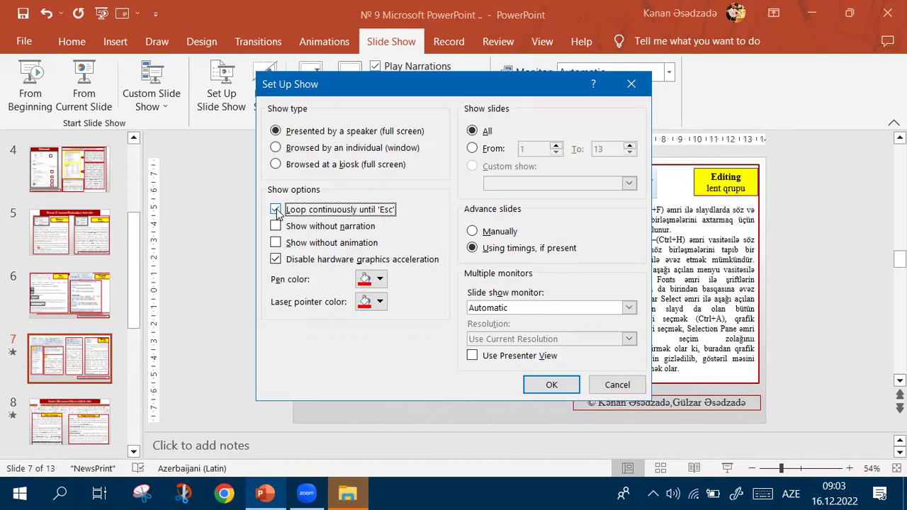
pyautogui.click(275, 210)
pyautogui.click(553, 385)
pyautogui.scroll(-5, 69, 332)
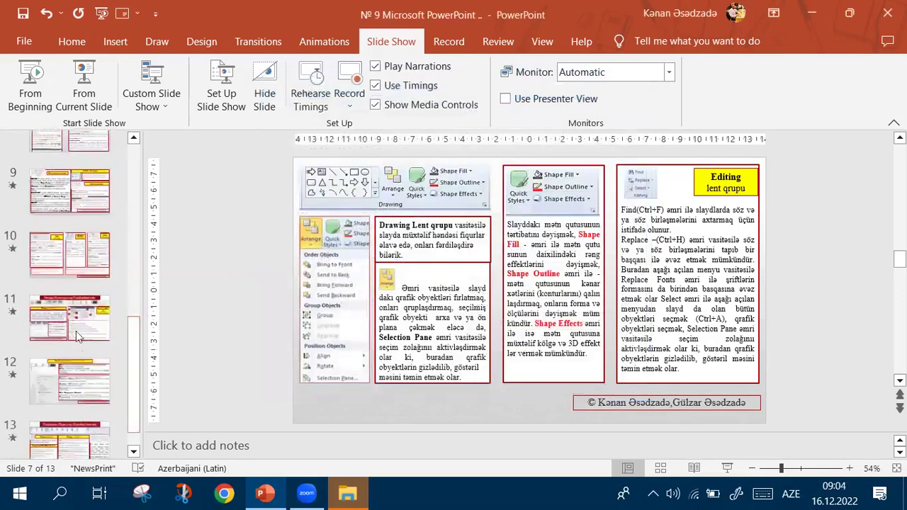
# - Present from slide 11 through the Design and Transitions slides, then choose End Show
pyautogui.click(67, 331)
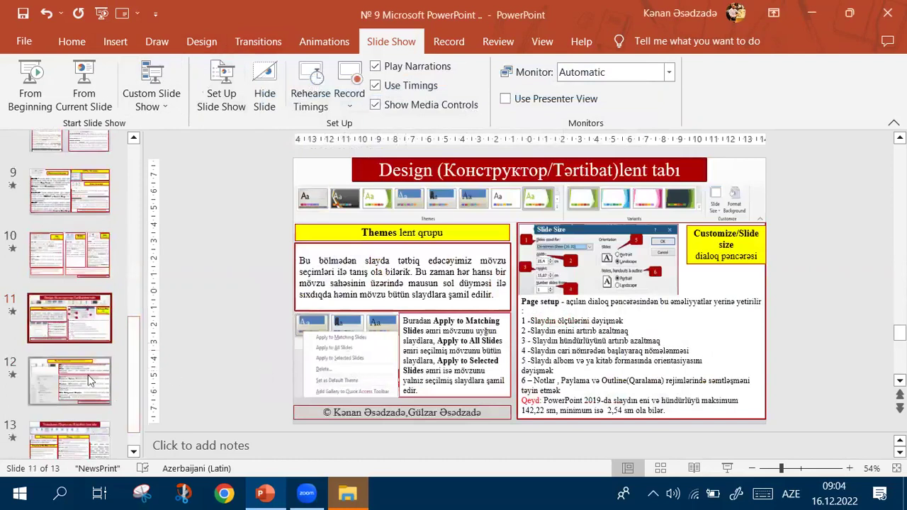
pyautogui.scroll(-1, 83, 372)
pyautogui.click(727, 468)
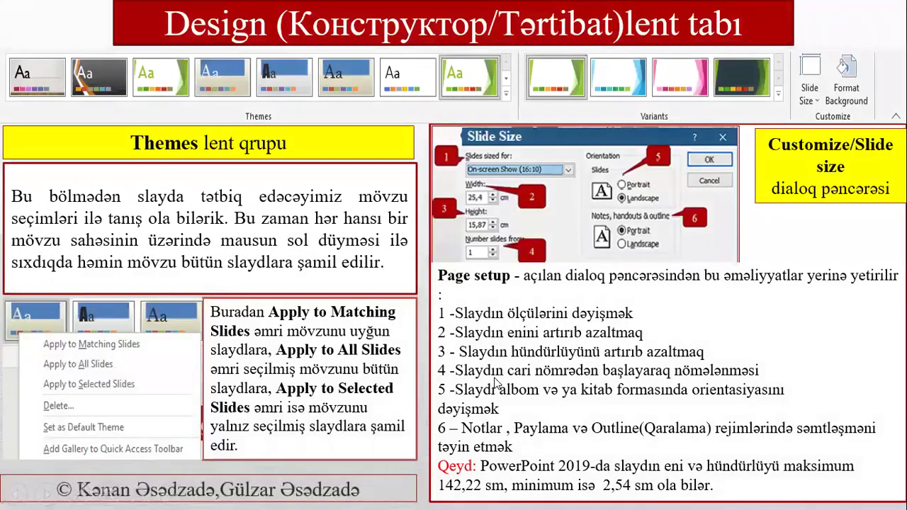
pyautogui.click(497, 383)
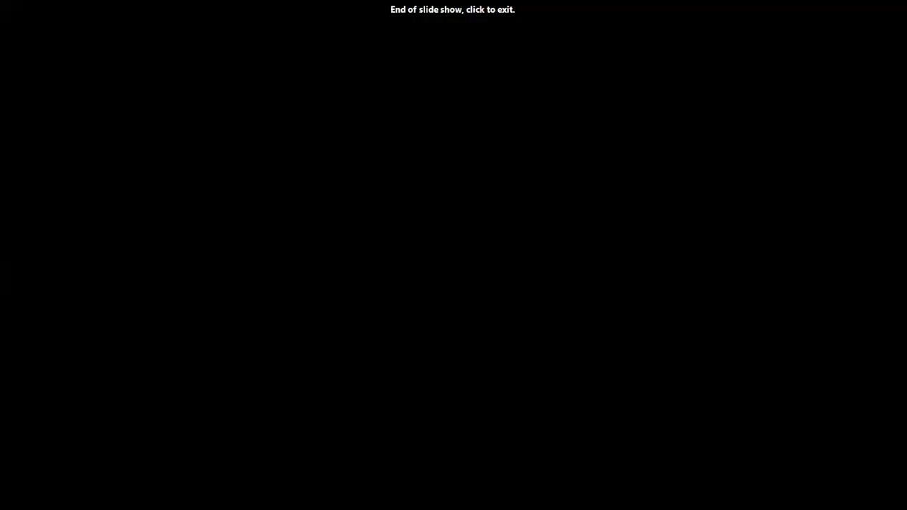
pyautogui.rightClick(453, 270)
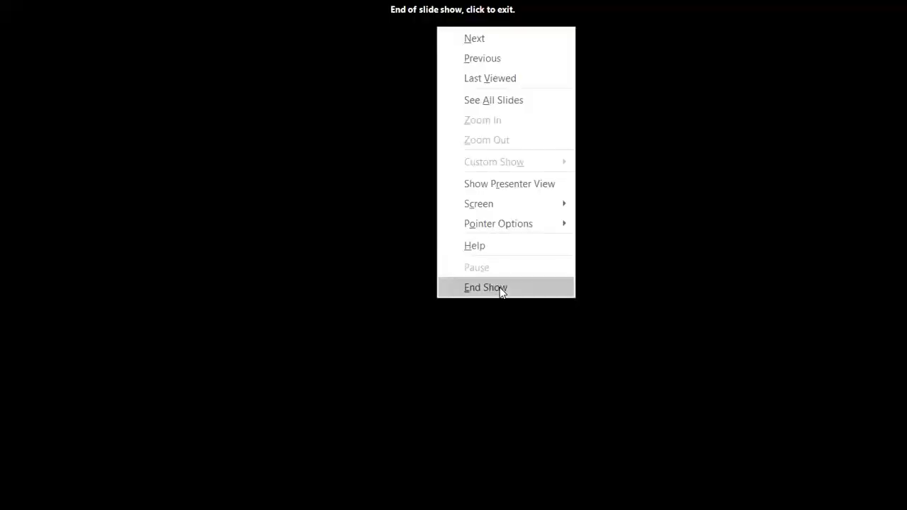
pyautogui.click(500, 287)
# - Enable Loop continuously until 'Esc', run the show until it wraps to the title slide, then exit with Esc
pyautogui.click(221, 85)
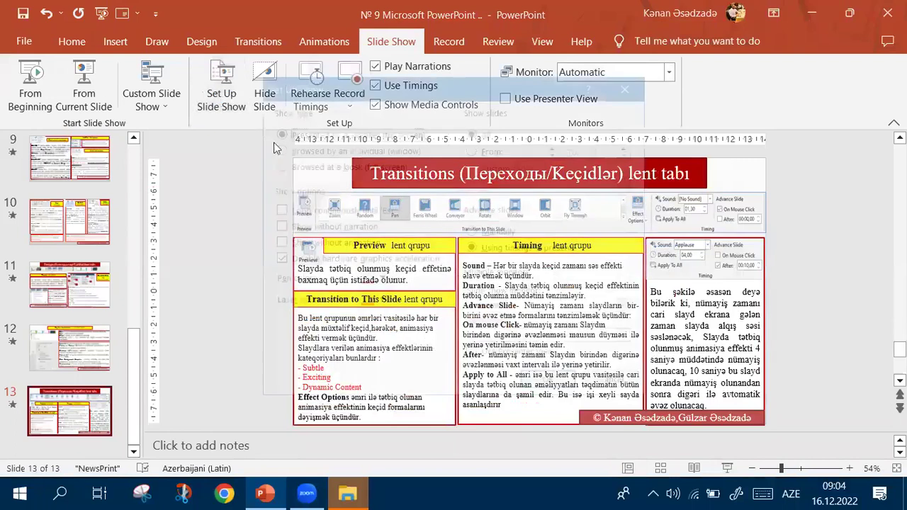
pyautogui.click(280, 211)
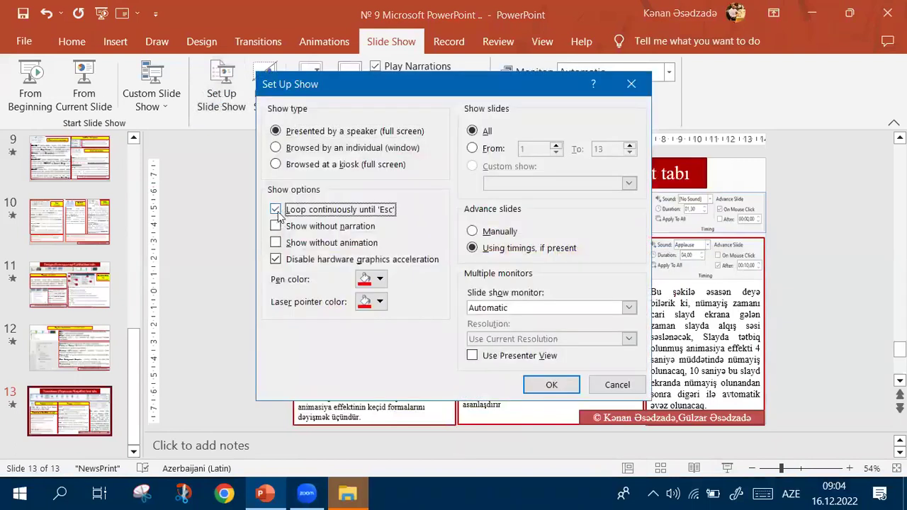
pyautogui.click(564, 385)
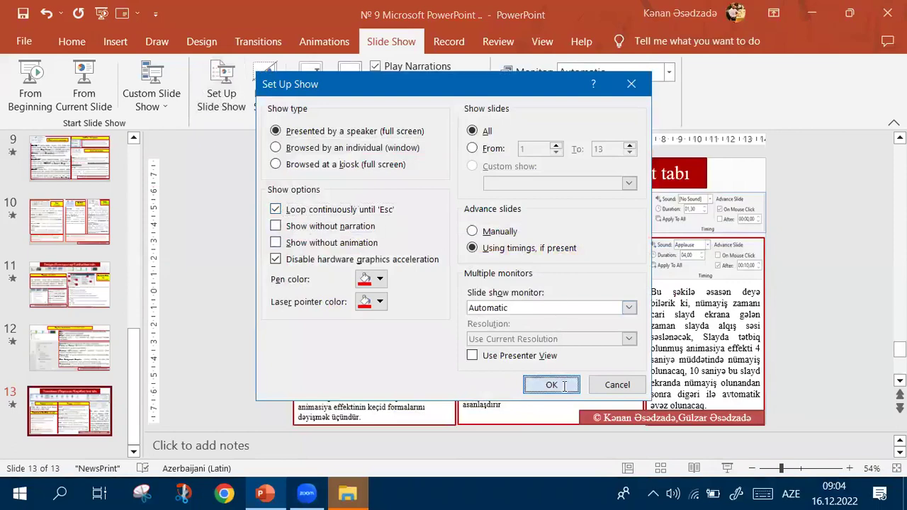
pyautogui.click(727, 468)
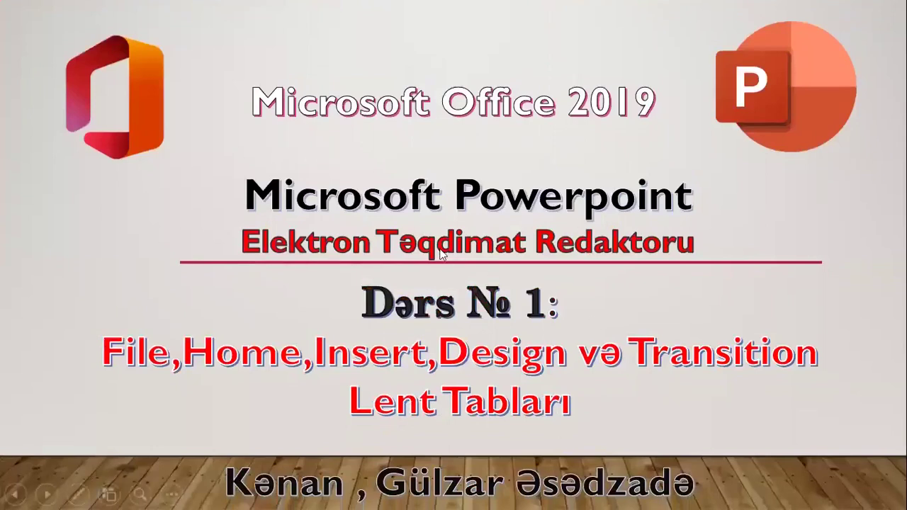
pyautogui.press('Escape')
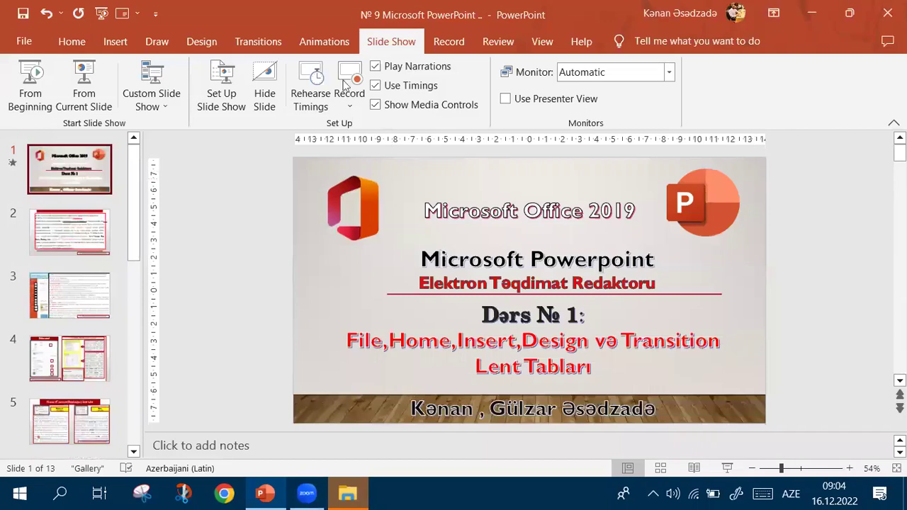
# - Untick looping, tick Show without narration, toggle Show without animation on and off, and confirm
pyautogui.click(222, 91)
pyautogui.click(276, 210)
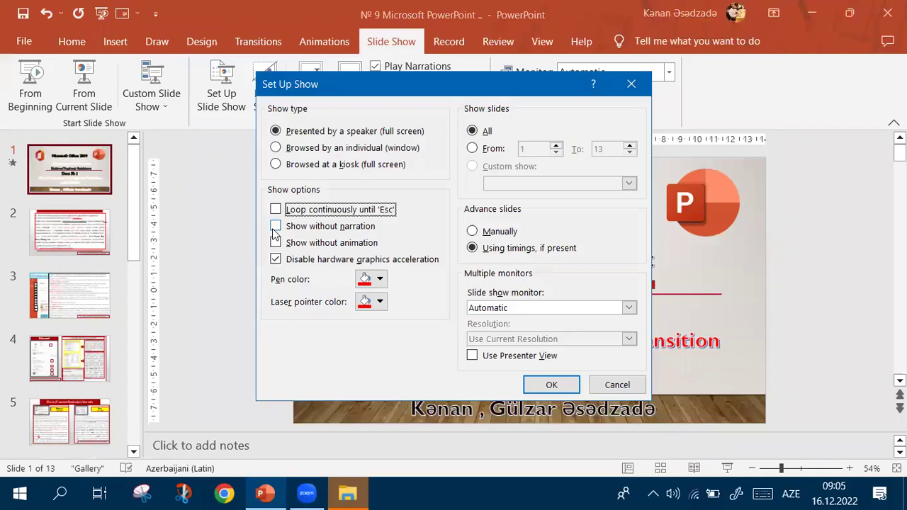
pyautogui.click(275, 231)
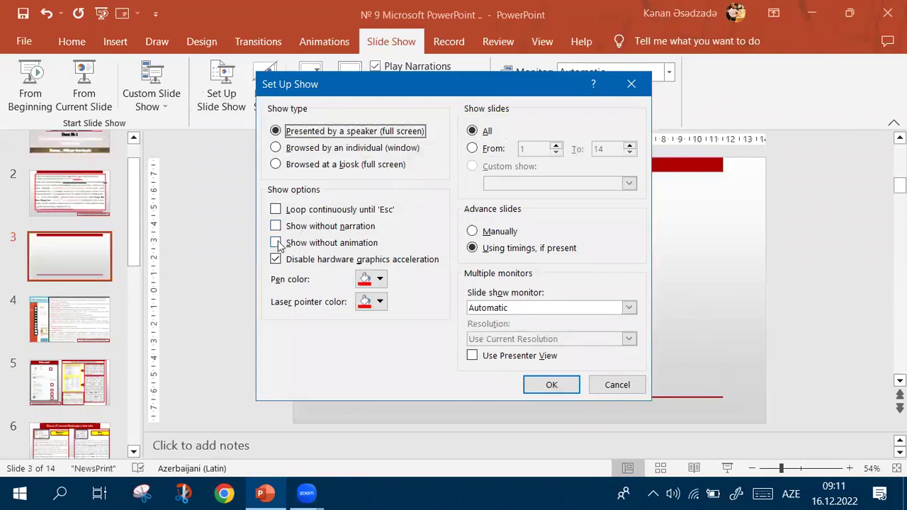
pyautogui.click(275, 243)
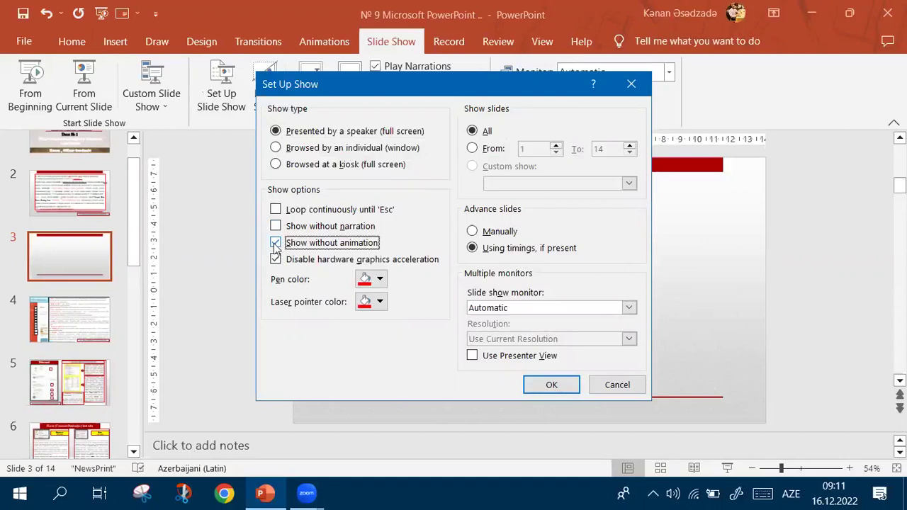
pyautogui.click(275, 243)
pyautogui.click(565, 387)
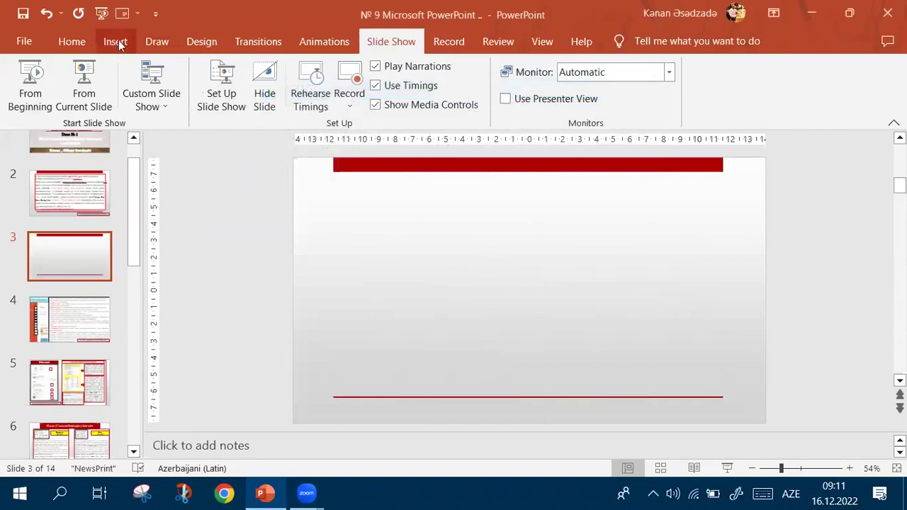
# - Draw a light purple rounded rectangle and a sun shape to its right on slide 3
pyautogui.click(116, 41)
pyautogui.click(264, 86)
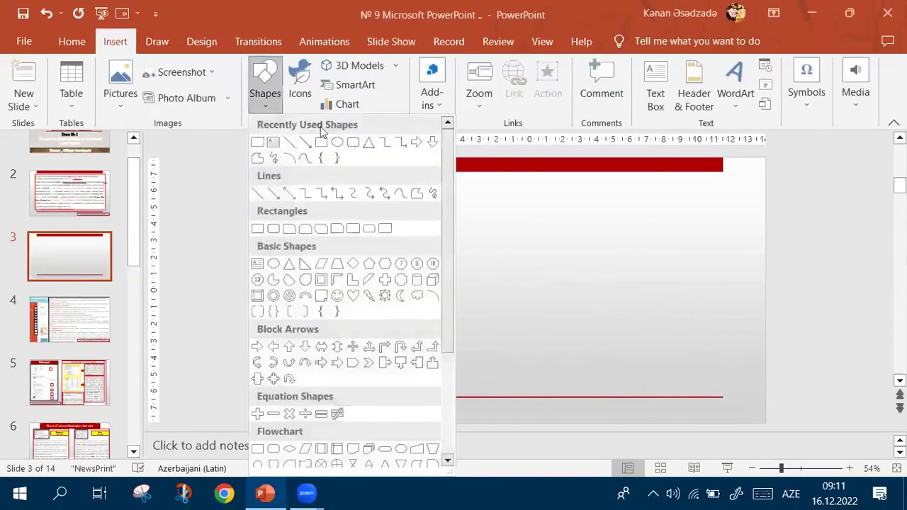
pyautogui.click(273, 228)
pyautogui.moveTo(334, 213)
pyautogui.mouseDown()
pyautogui.moveTo(420, 317)
pyautogui.moveTo(466, 338)
pyautogui.mouseUp()
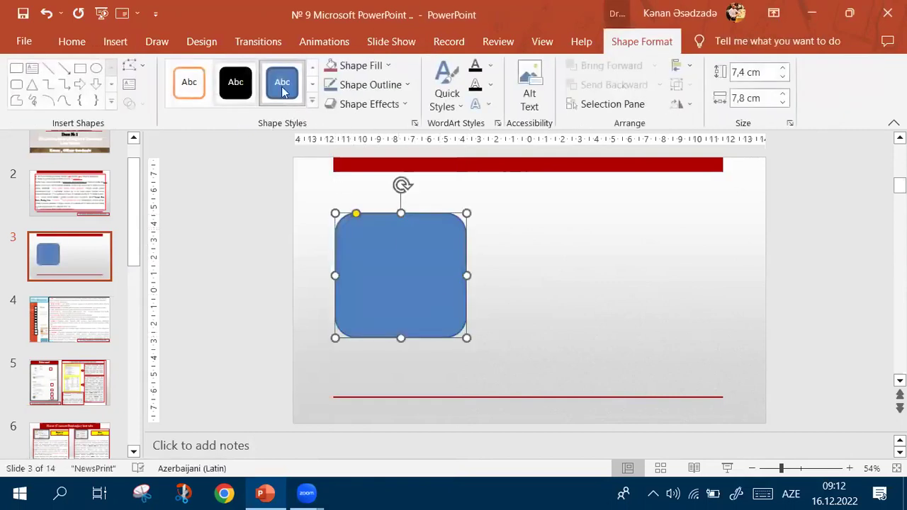
pyautogui.click(309, 101)
pyautogui.click(375, 260)
pyautogui.press('Escape')
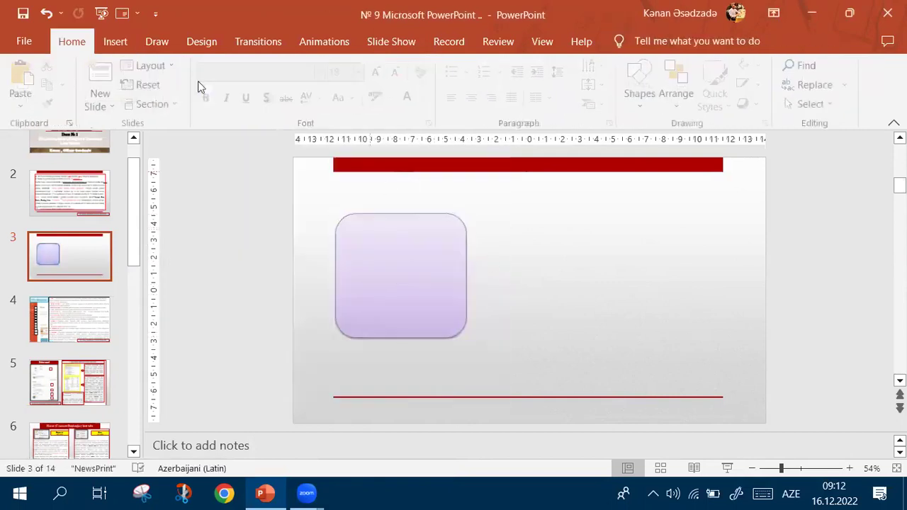
pyautogui.click(643, 89)
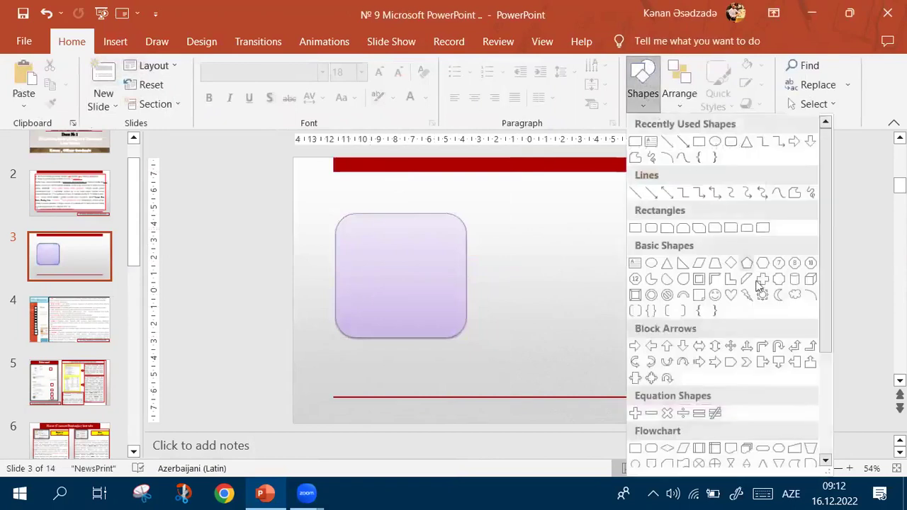
pyautogui.moveTo(550, 206); pyautogui.dragTo(707, 347)
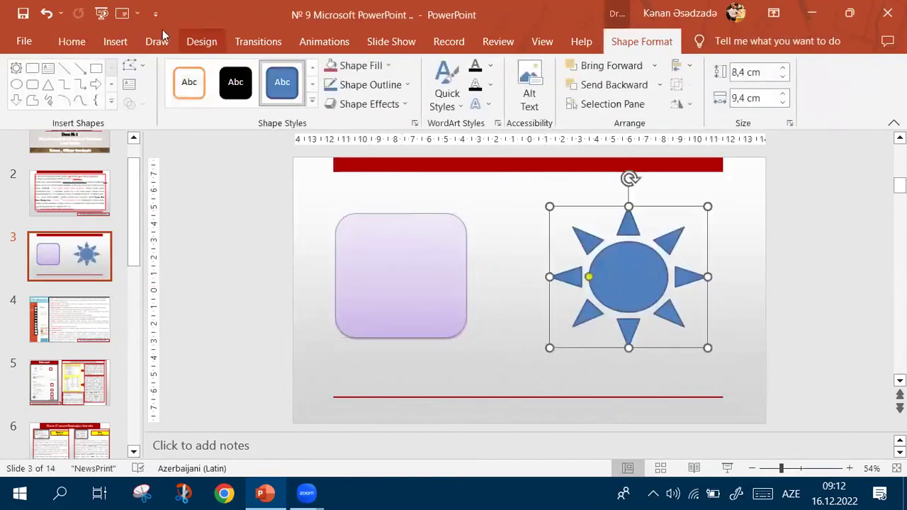
# - Give the rectangle a Fly In entrance and the sun a Zoom entrance, then check the rectangle's animation
pyautogui.click(322, 49)
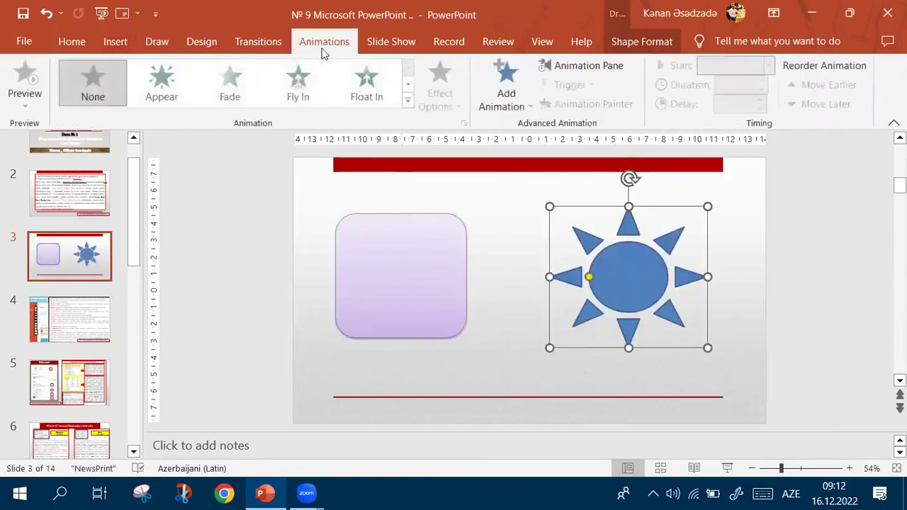
pyautogui.click(380, 279)
pyautogui.click(408, 101)
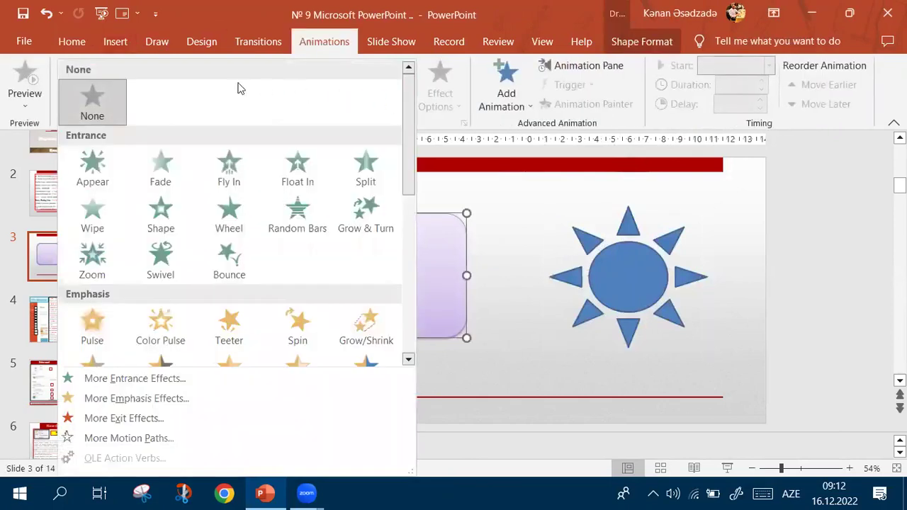
pyautogui.click(224, 182)
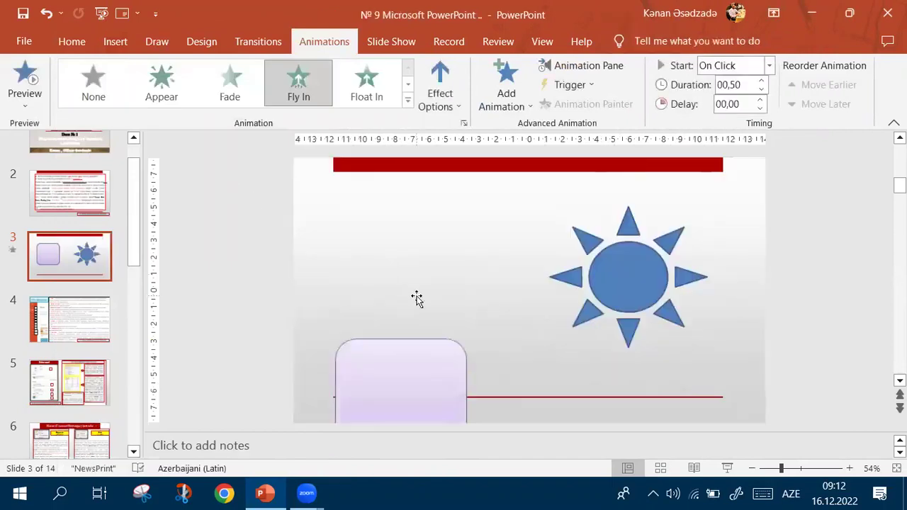
pyautogui.click(631, 290)
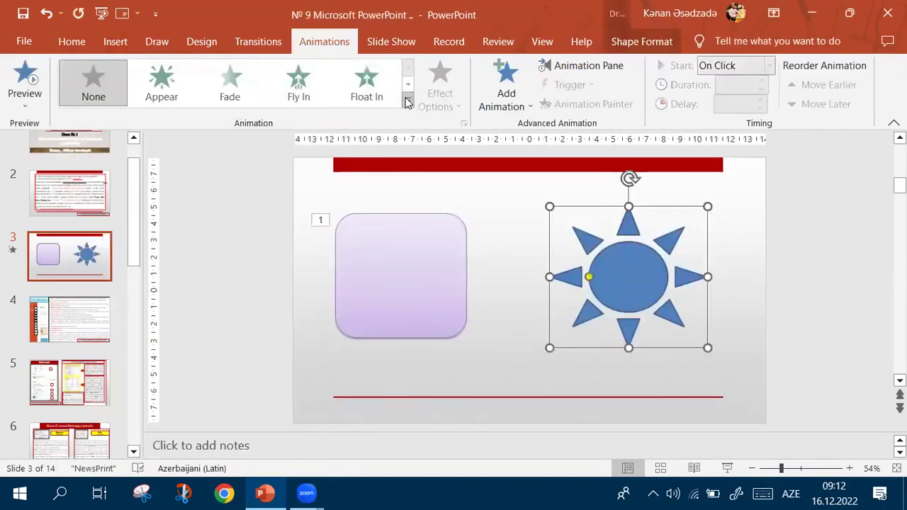
pyautogui.click(407, 102)
pyautogui.click(91, 254)
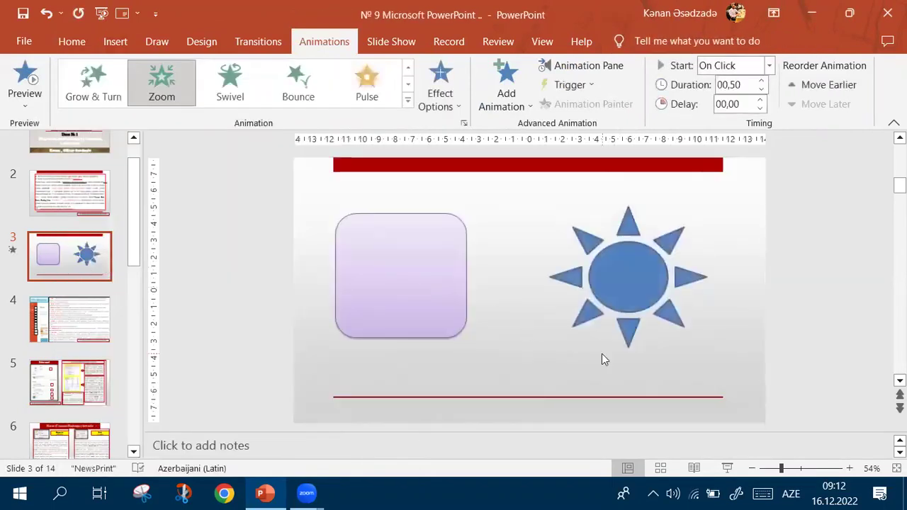
pyautogui.click(423, 269)
pyautogui.press('Tab')
pyautogui.click(449, 265)
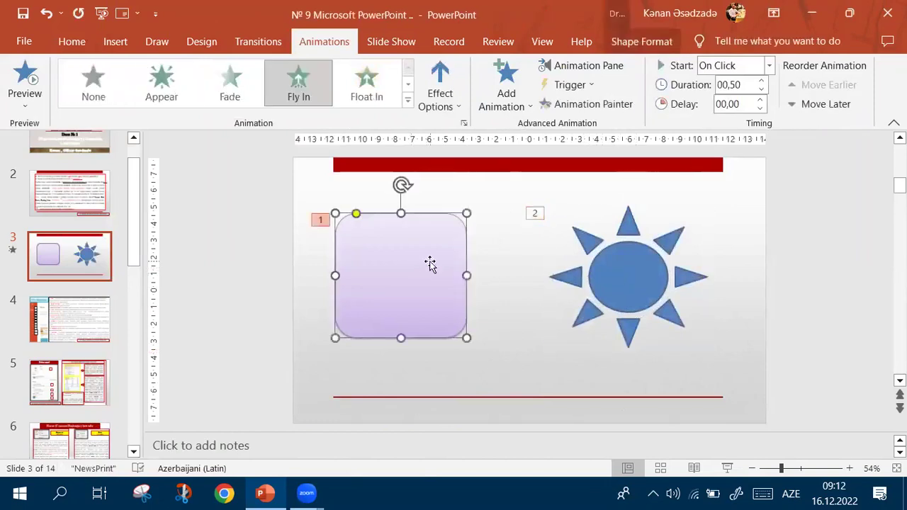
pyautogui.click(390, 41)
# - Turn on Show without animation in the slide show setup
pyautogui.click(218, 81)
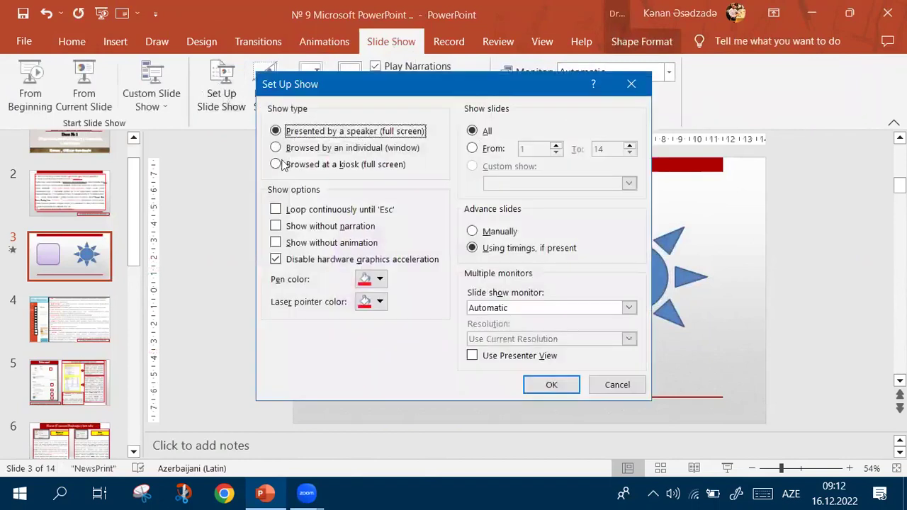
pyautogui.click(275, 243)
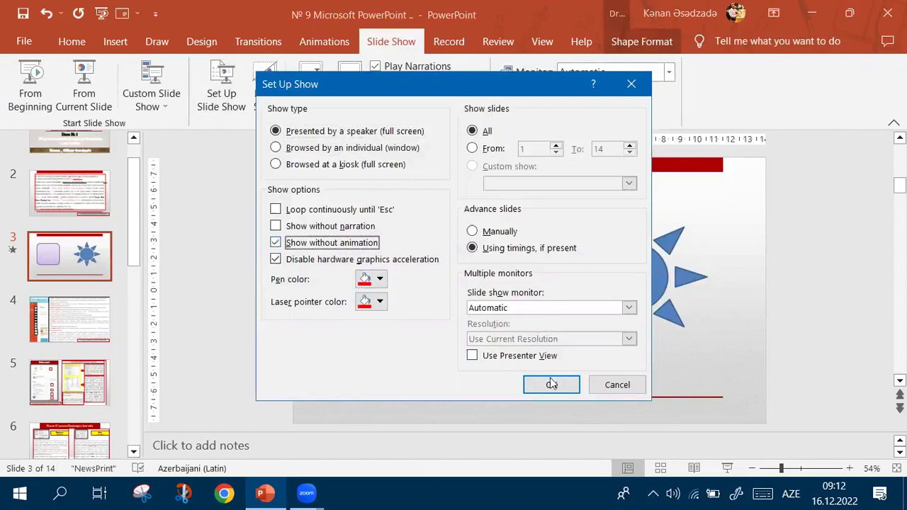
pyautogui.click(550, 383)
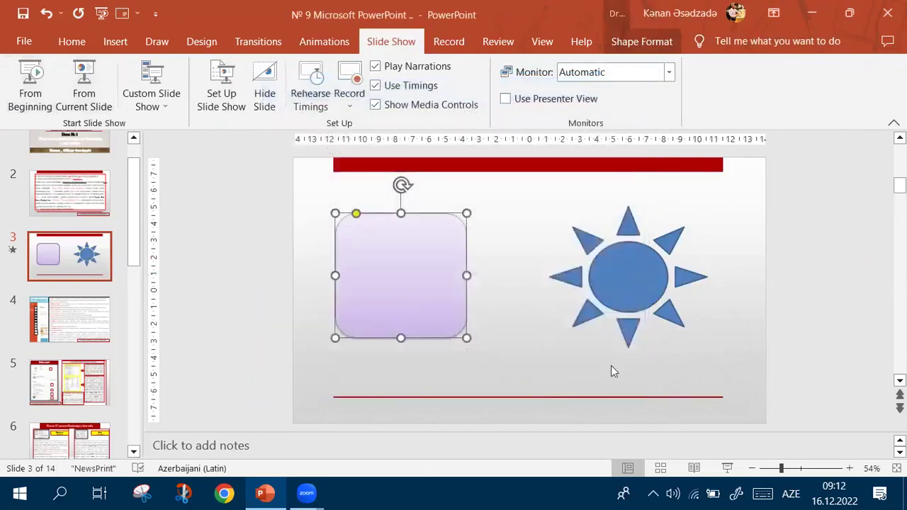
# - Preview slide 3 full screen with the rectangle and sun shown, then end the show
pyautogui.click(726, 468)
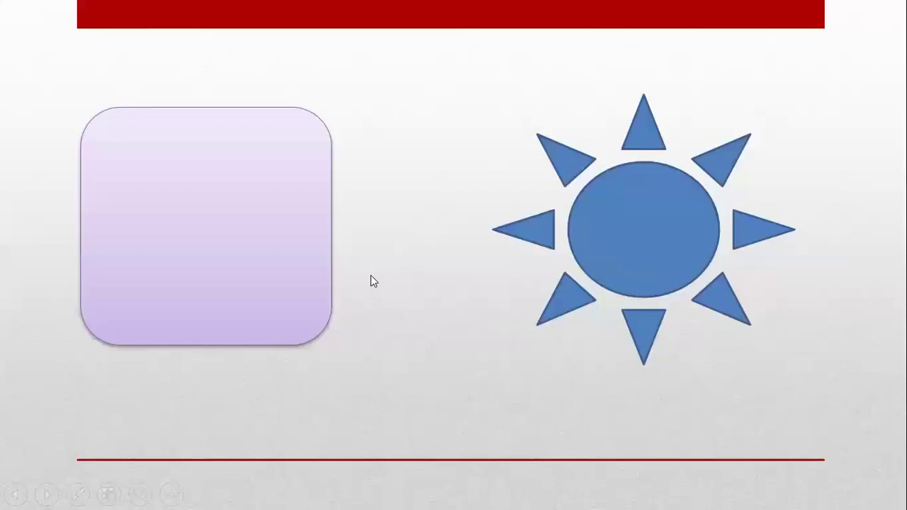
pyautogui.click(371, 278)
pyautogui.click(370, 277)
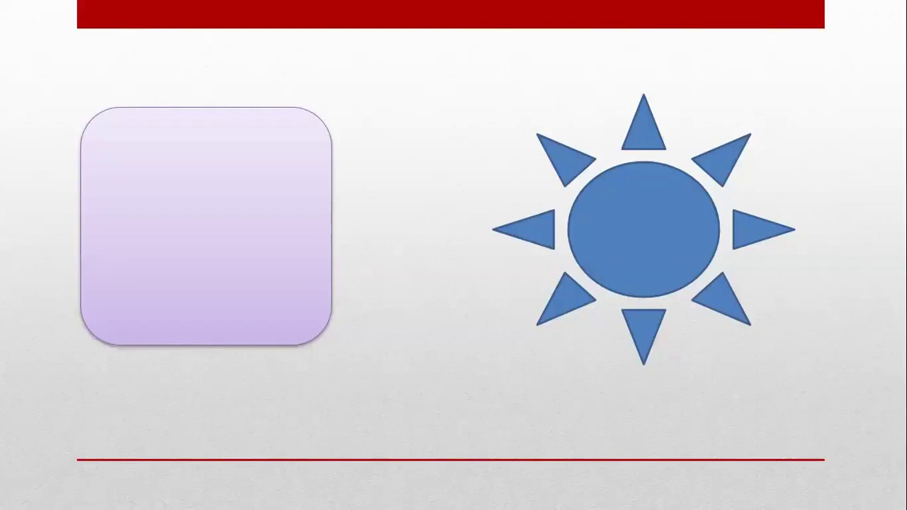
pyautogui.rightClick(244, 219)
pyautogui.click(332, 463)
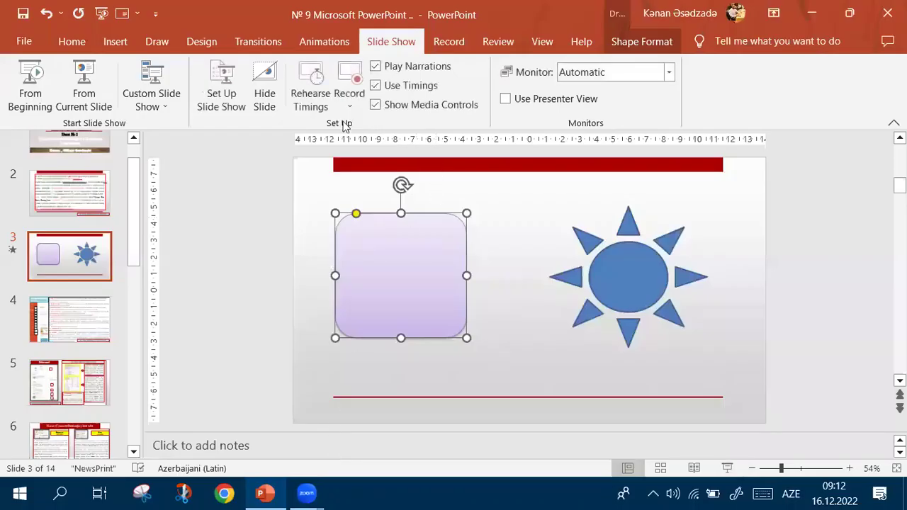
# - Try toggling Show without animation and hardware graphics acceleration, then close Set Up Show without saving
pyautogui.click(219, 95)
pyautogui.click(277, 247)
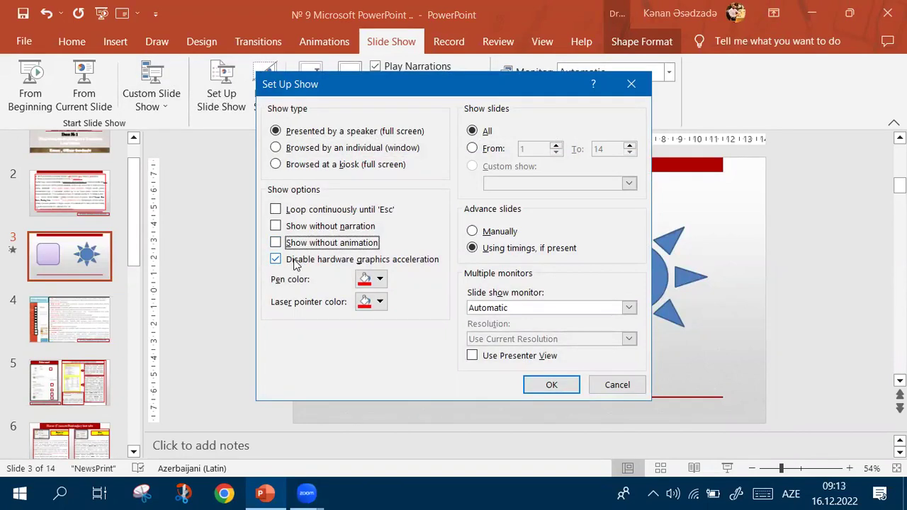
pyautogui.click(296, 264)
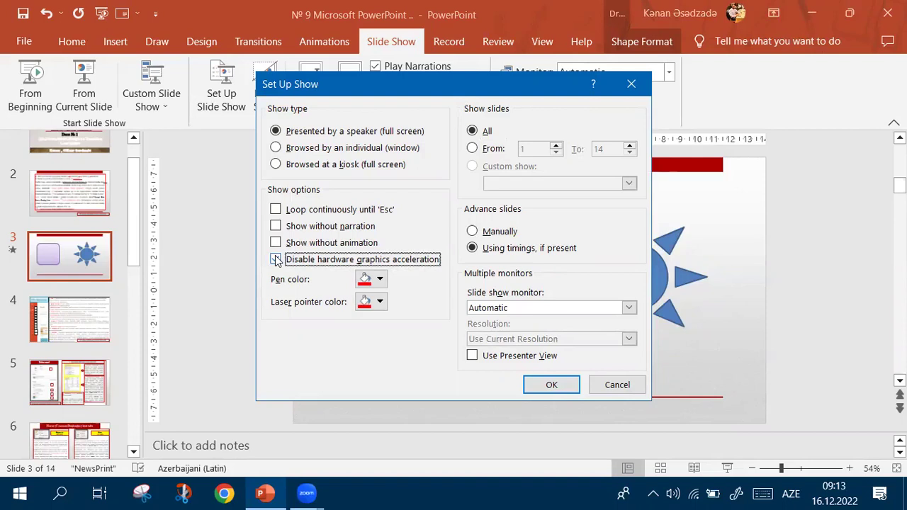
pyautogui.click(276, 260)
pyautogui.click(275, 259)
pyautogui.click(630, 86)
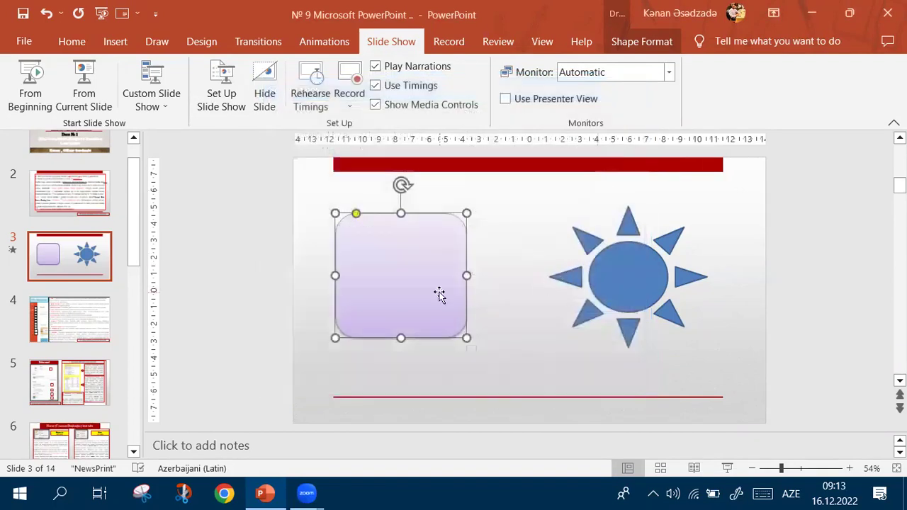
# - Reopen Set Up Show, confirm it with OK, and move from slide 4 down to slide 8
pyautogui.click(221, 86)
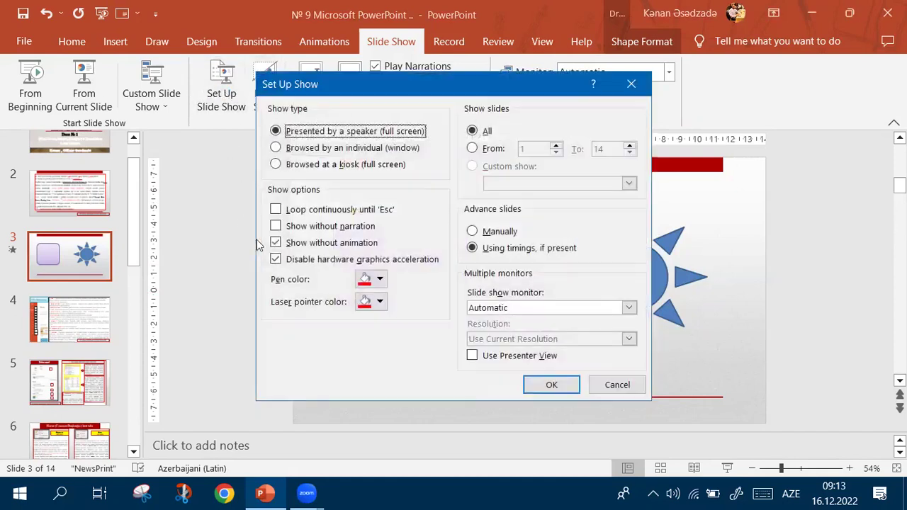
pyautogui.click(276, 242)
pyautogui.click(552, 384)
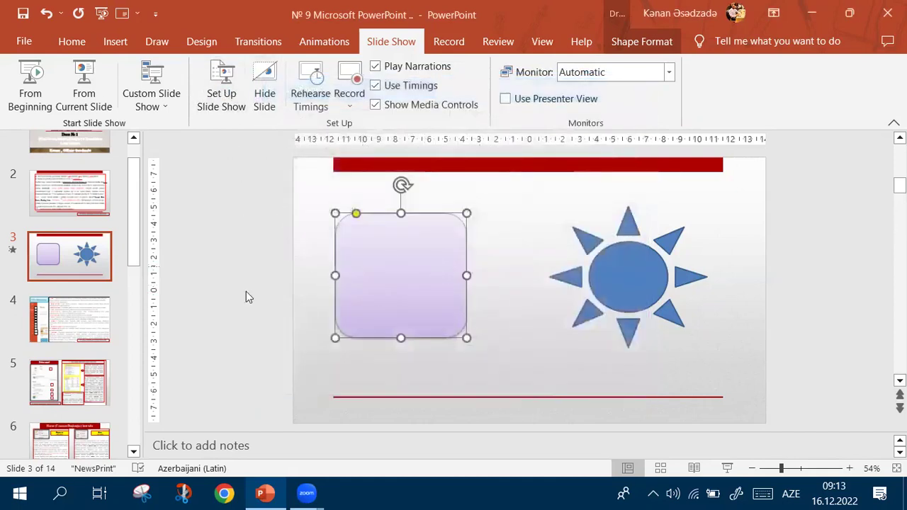
pyautogui.click(80, 315)
pyautogui.press('Down')
pyautogui.press('Down')
pyautogui.press('Down')
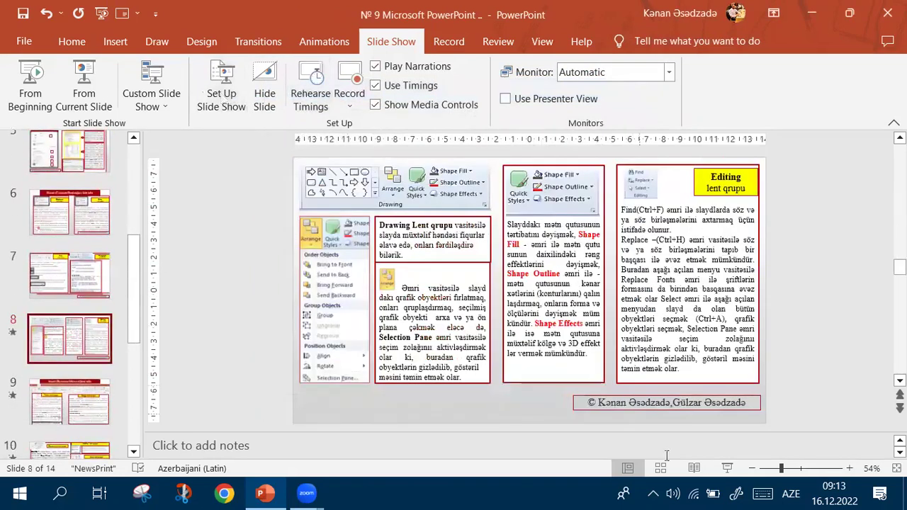
# - Present from slide 8, advance to slide 9, and draw red ink marks between the text boxes
pyautogui.click(726, 468)
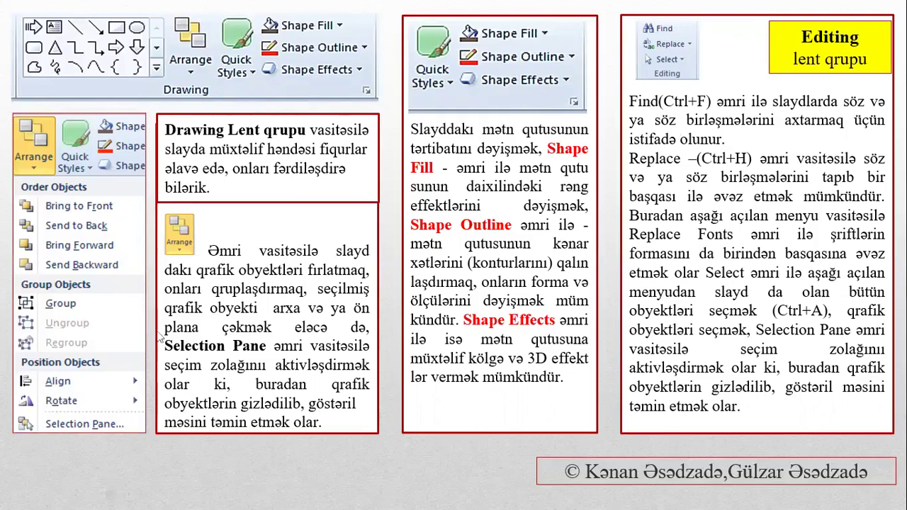
pyautogui.scroll(-2, 447, 174)
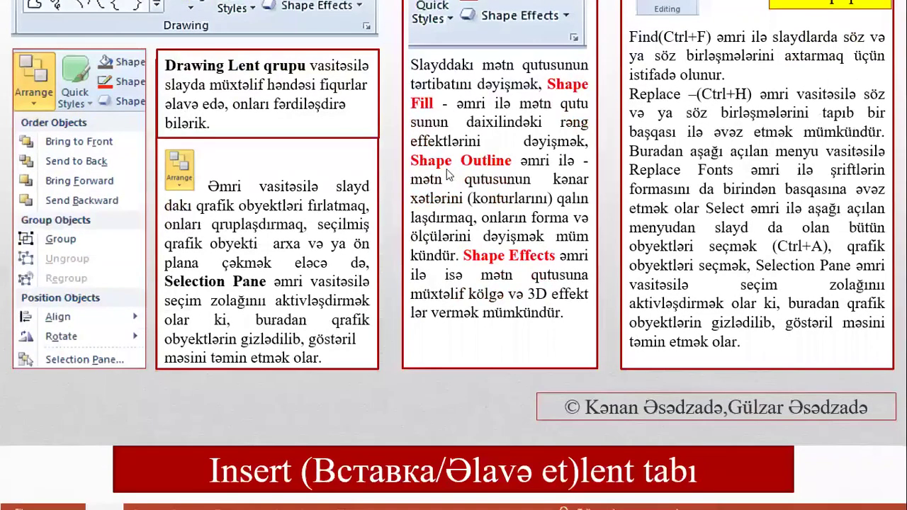
pyautogui.scroll(-10, 446, 173)
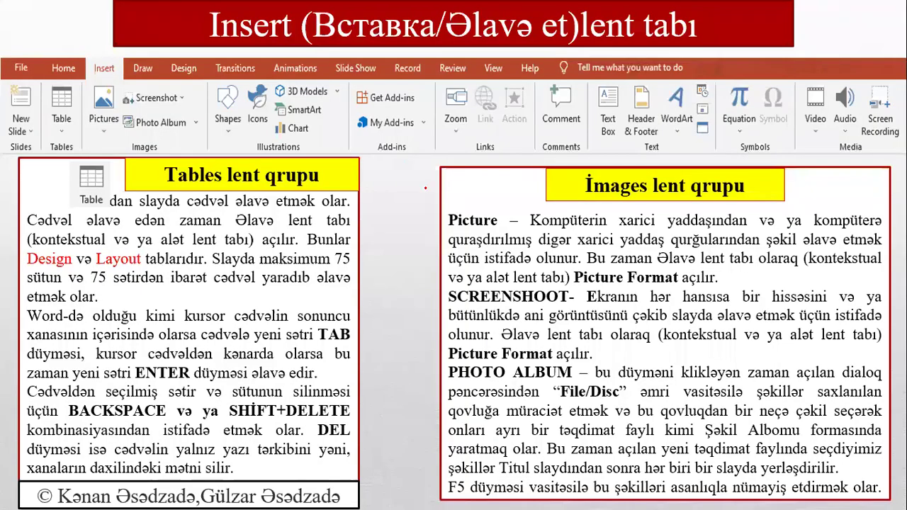
pyautogui.moveTo(418, 173)
pyautogui.mouseDown()
pyautogui.moveTo(432, 361)
pyautogui.moveTo(423, 465)
pyautogui.mouseUp()
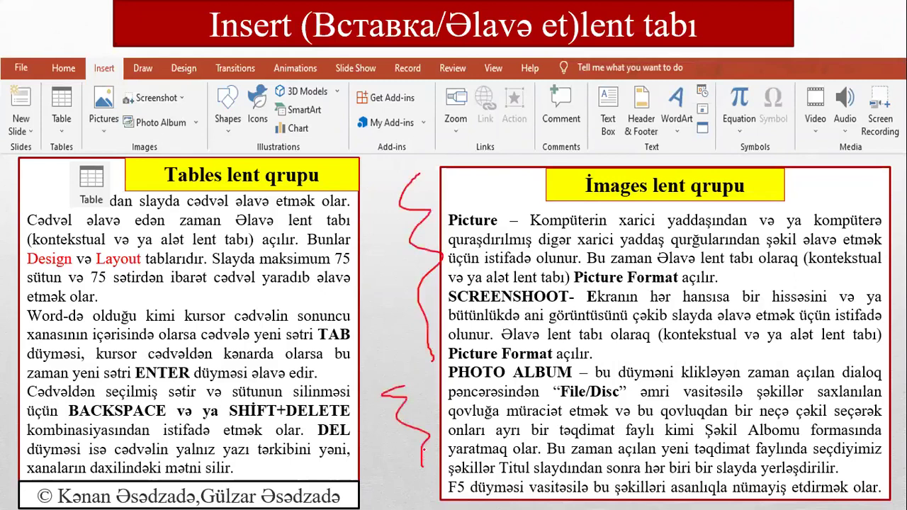
# - Switch to the laser pointer, erase all ink on the slide, and end the show
pyautogui.click(80, 493)
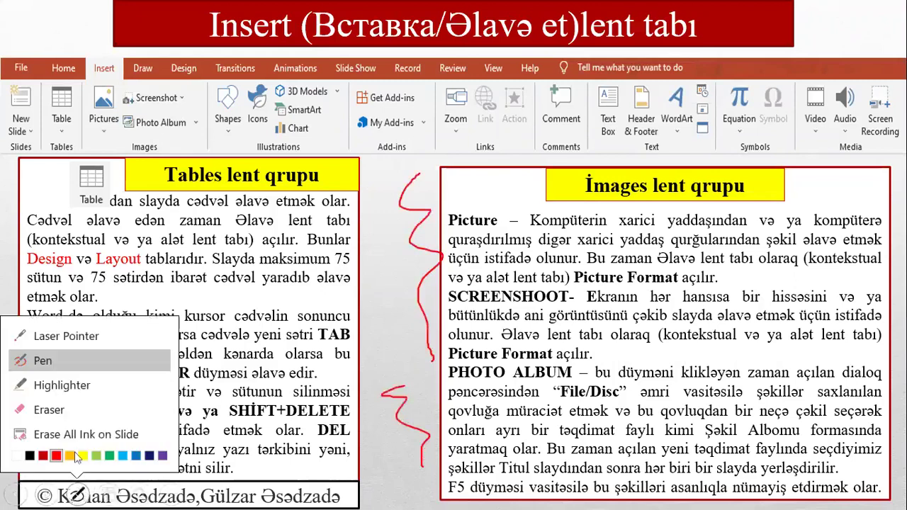
pyautogui.click(61, 338)
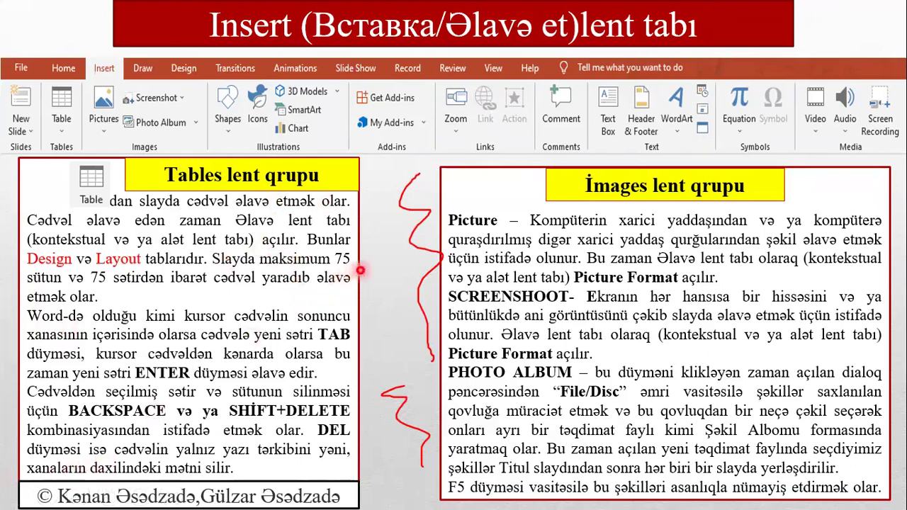
pyautogui.hotkey('ctrl', 'p')
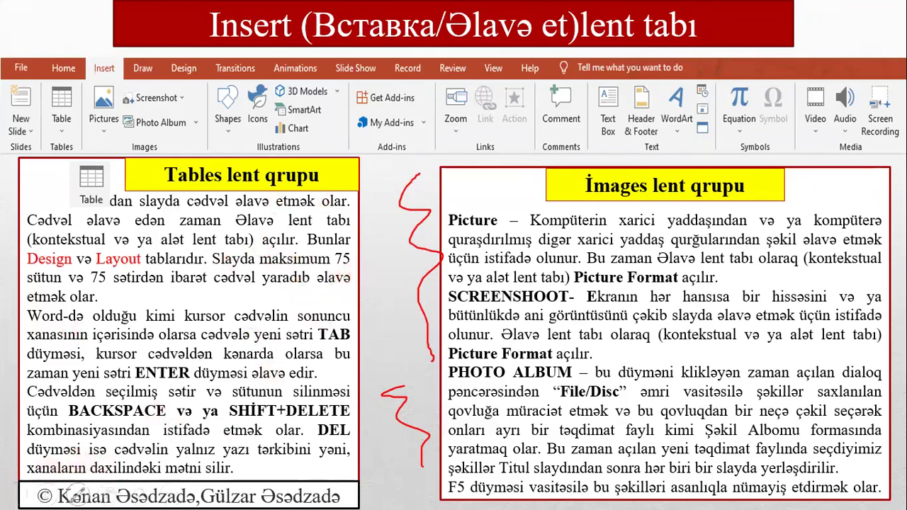
pyautogui.click(79, 493)
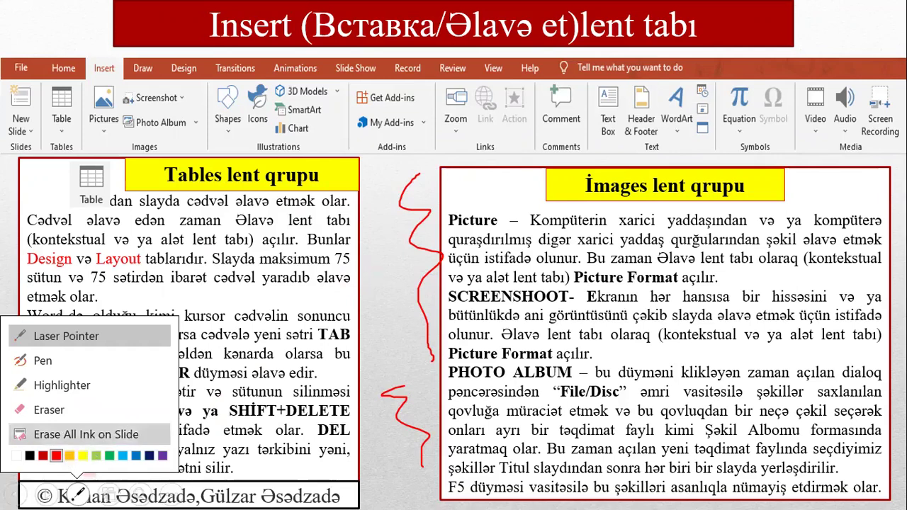
pyautogui.click(69, 435)
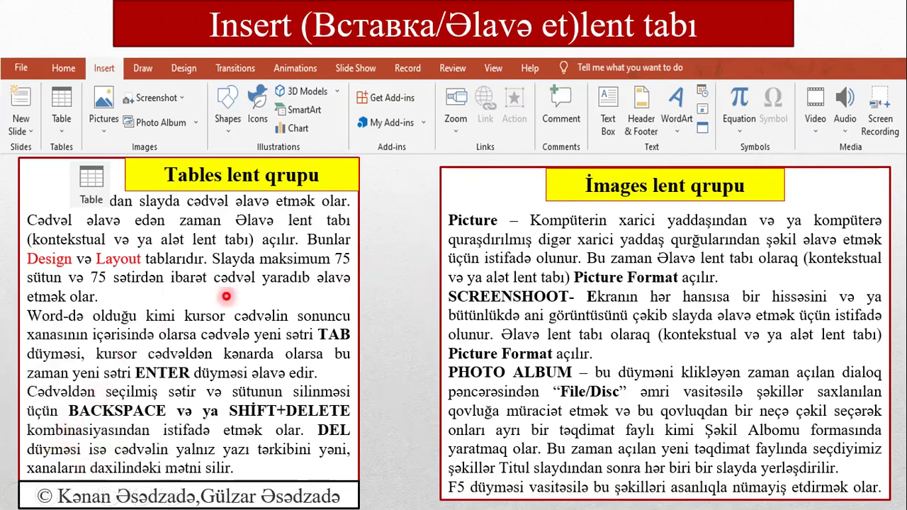
pyautogui.rightClick(287, 275)
pyautogui.click(318, 261)
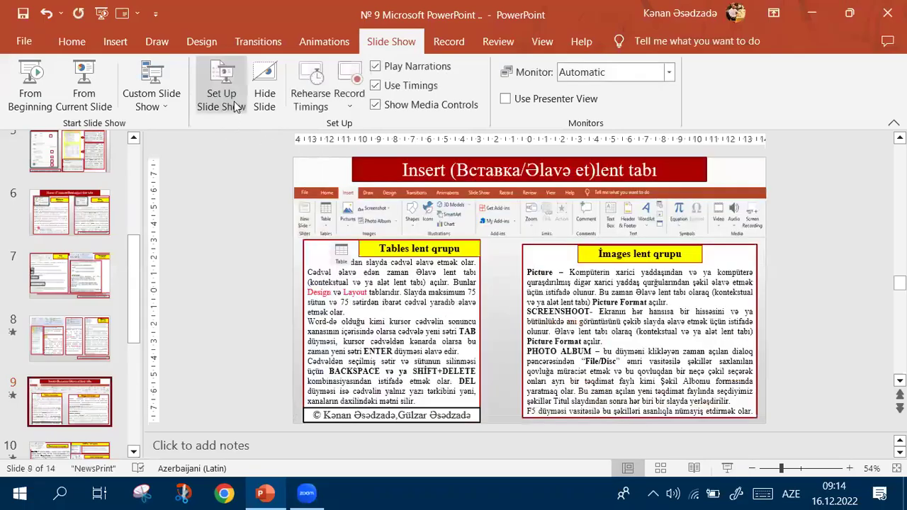
# - Set the pen colour to green and the laser pointer to blue, then present from slide 9
pyautogui.click(236, 106)
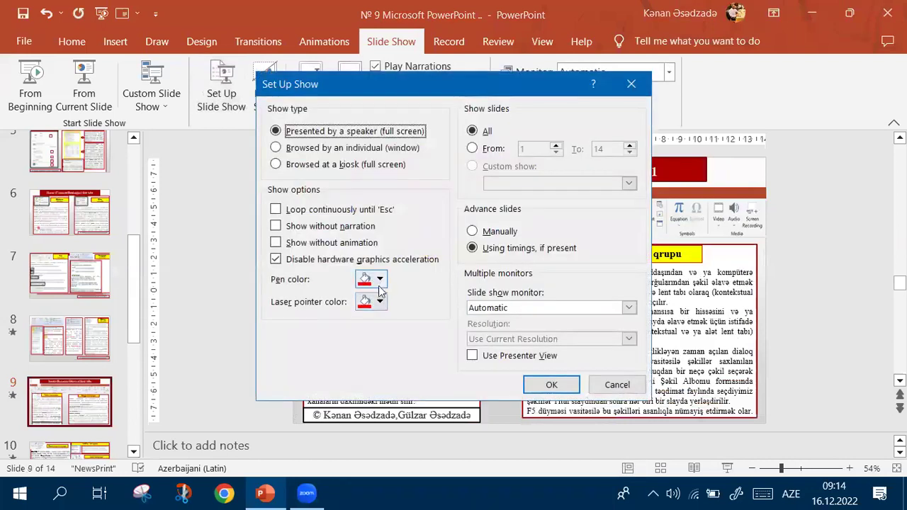
pyautogui.click(380, 279)
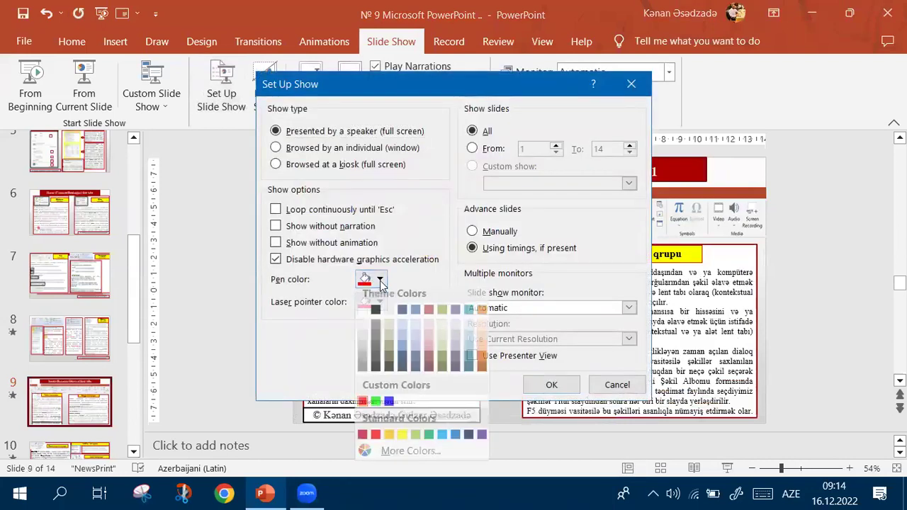
pyautogui.click(375, 408)
pyautogui.click(380, 302)
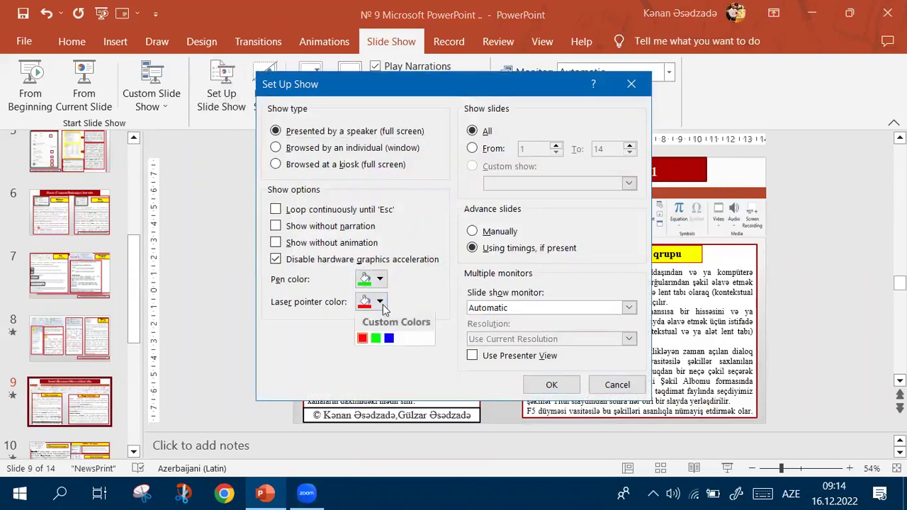
pyautogui.click(389, 341)
pyautogui.click(551, 383)
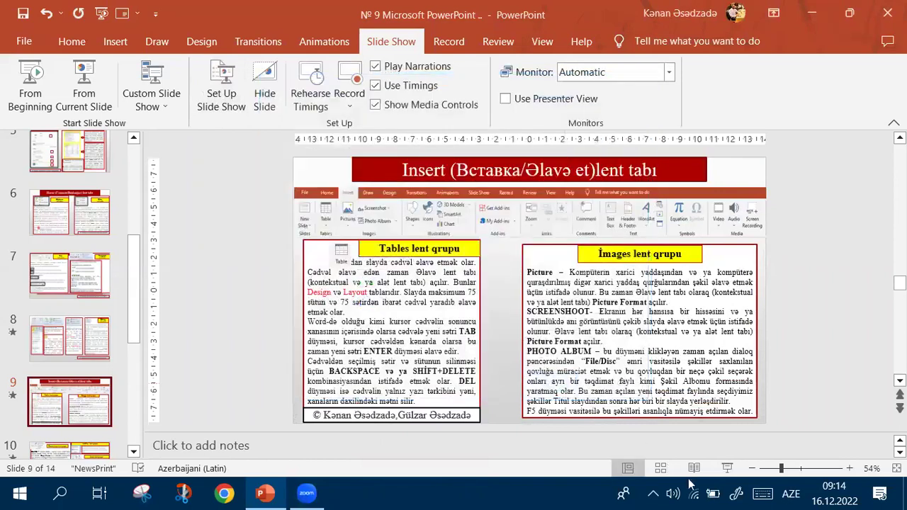
pyautogui.click(727, 469)
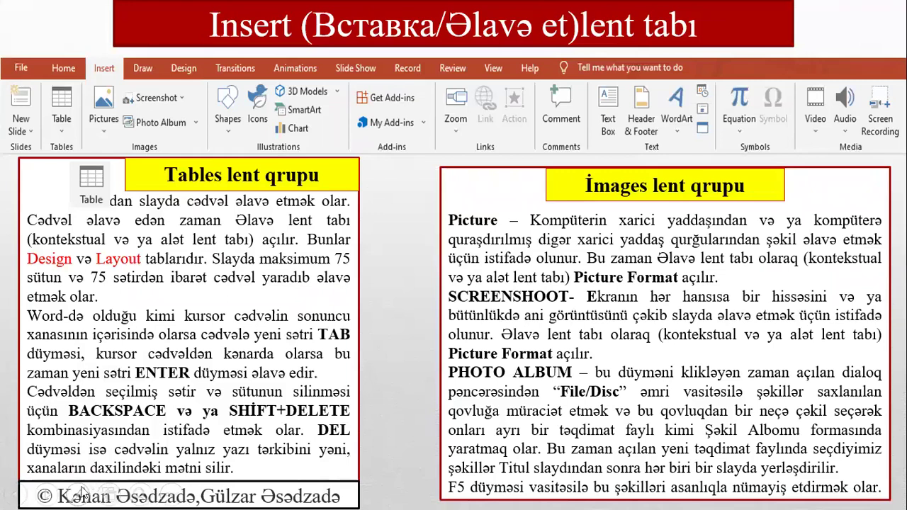
# - Draw a green pen stroke between the text boxes, then switch to the blue laser pointer
pyautogui.click(81, 494)
pyautogui.click(44, 358)
pyautogui.moveTo(398, 224); pyautogui.dragTo(428, 379)
pyautogui.click(78, 494)
pyautogui.click(55, 345)
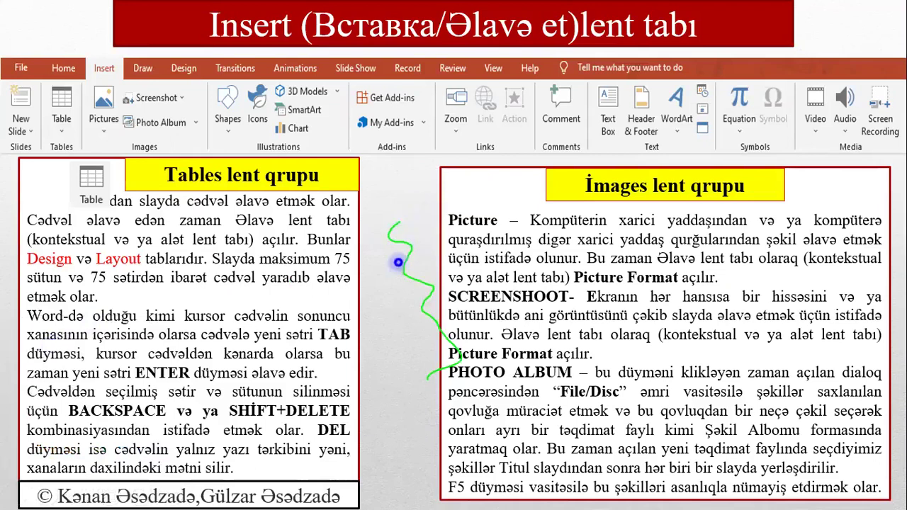
# - Erase all ink on slide 9, stop the laser pointer, and open the show menu to end
pyautogui.click(78, 494)
pyautogui.click(70, 433)
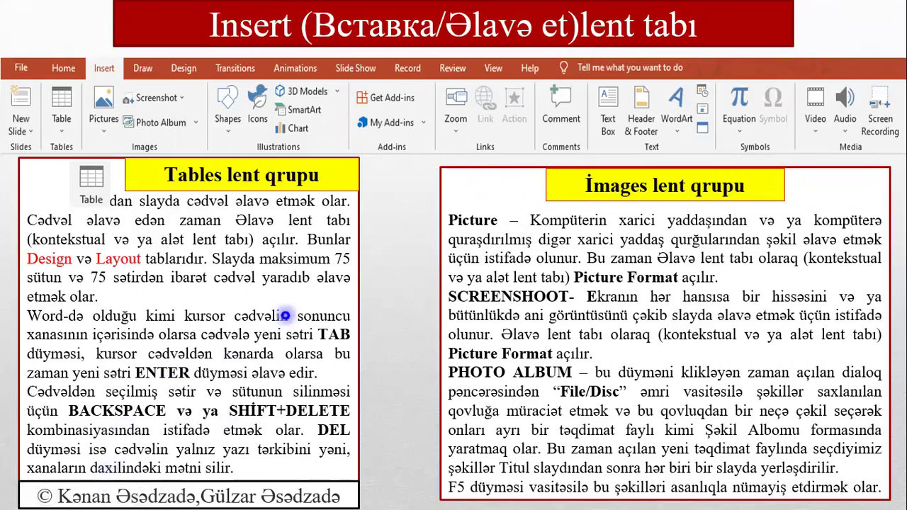
pyautogui.click(78, 494)
pyautogui.click(78, 342)
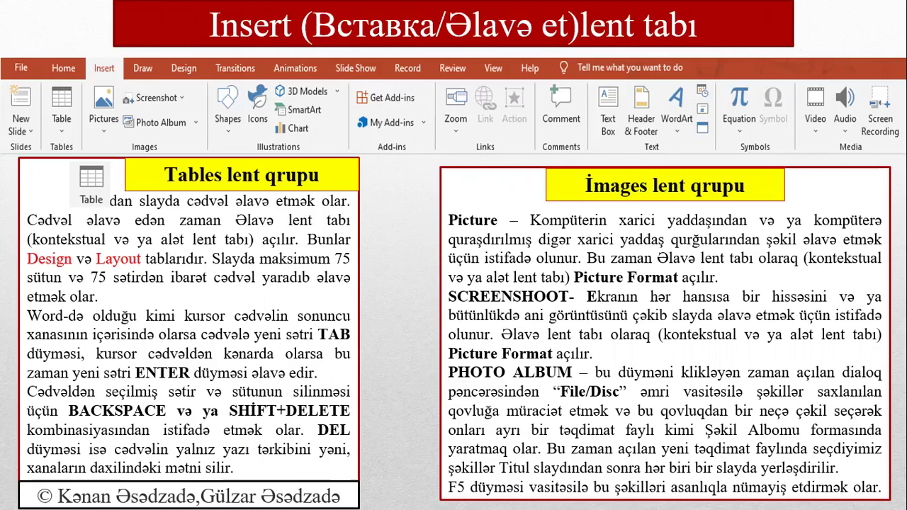
pyautogui.rightClick(389, 278)
# - End the show, add slide numbers to all slides via Header & Footer, then view slide 3
pyautogui.click(422, 268)
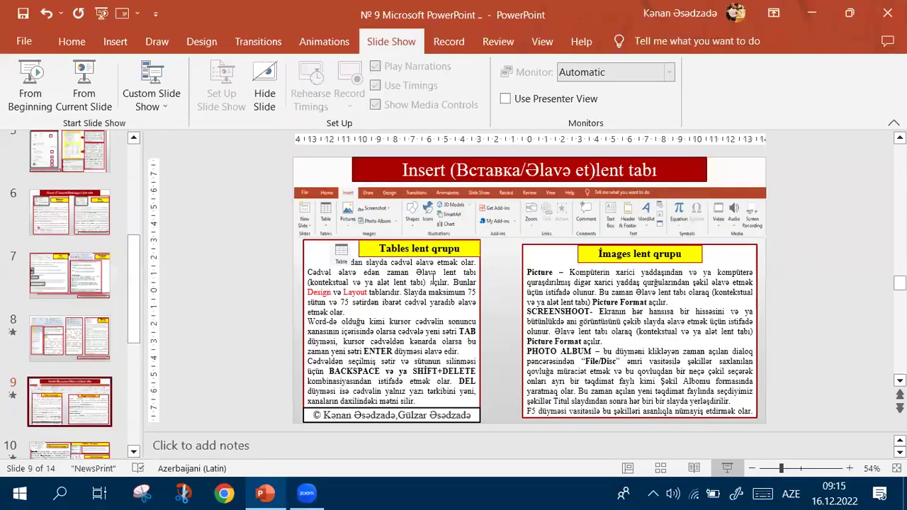
pyautogui.scroll(5, 85, 216)
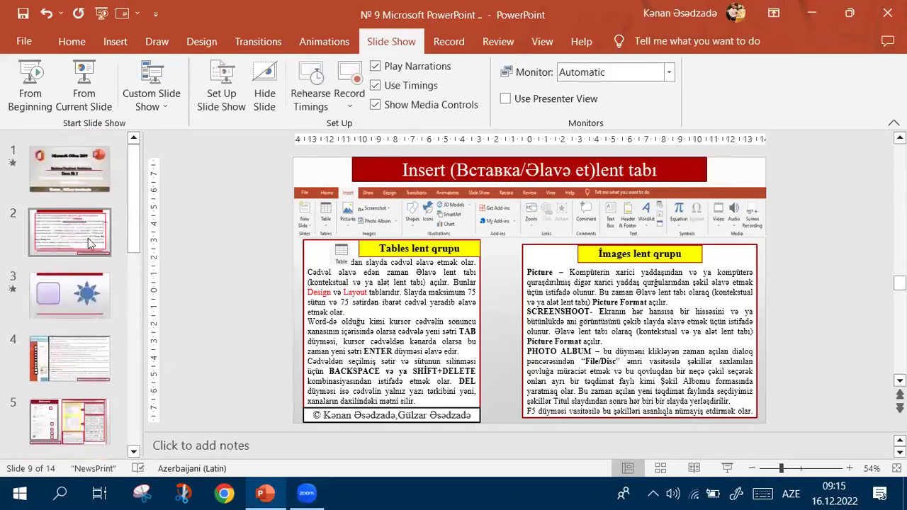
pyautogui.click(123, 48)
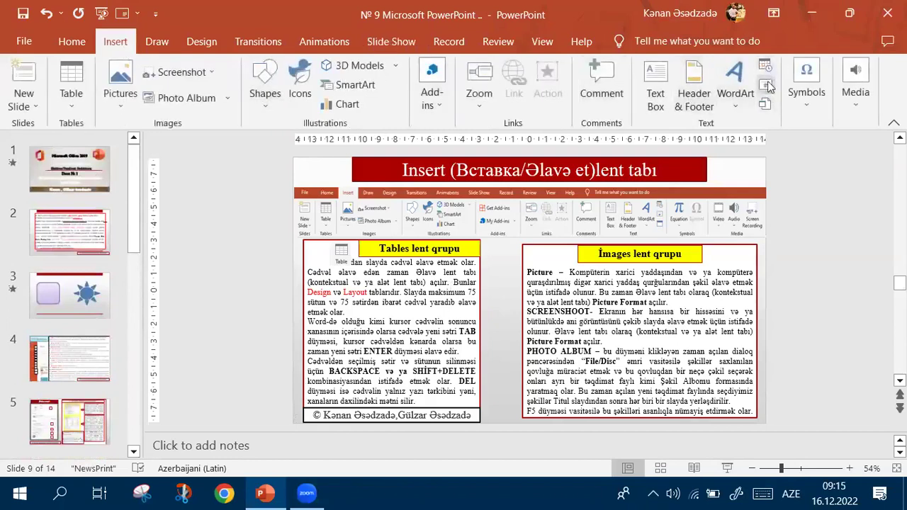
pyautogui.click(765, 84)
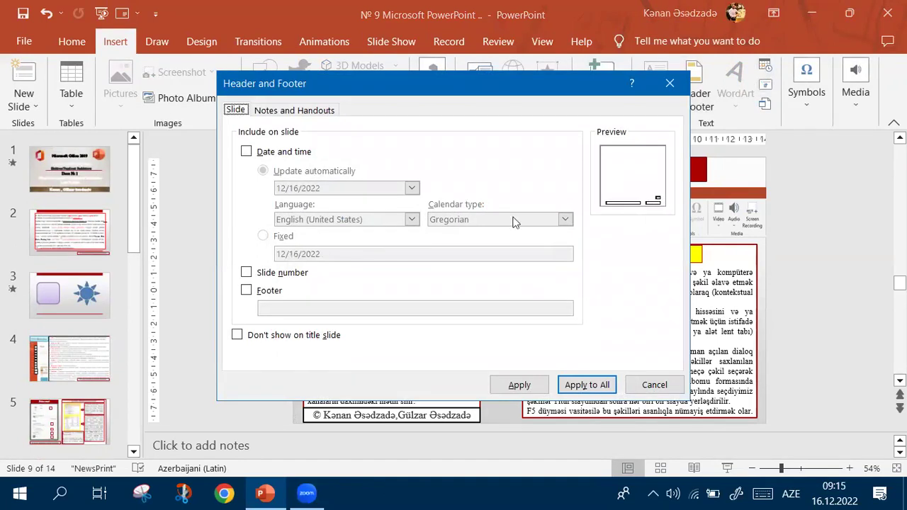
pyautogui.click(246, 273)
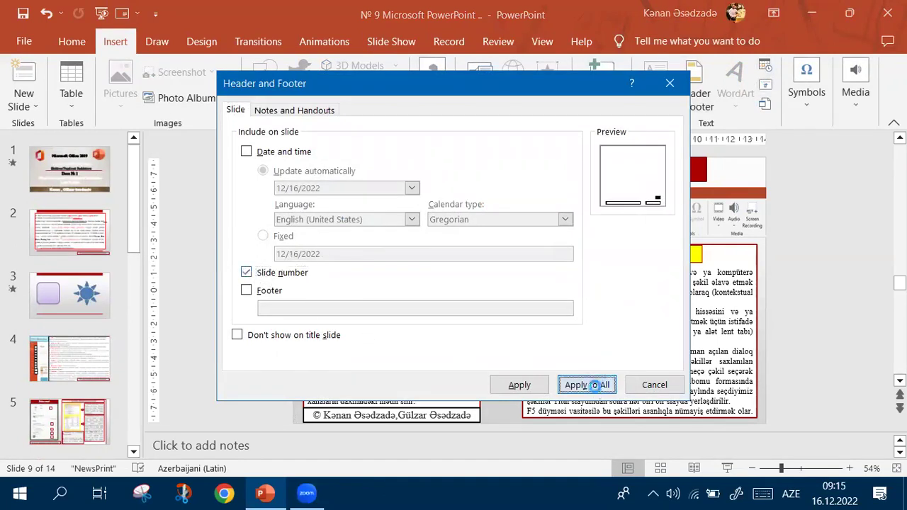
pyautogui.click(586, 385)
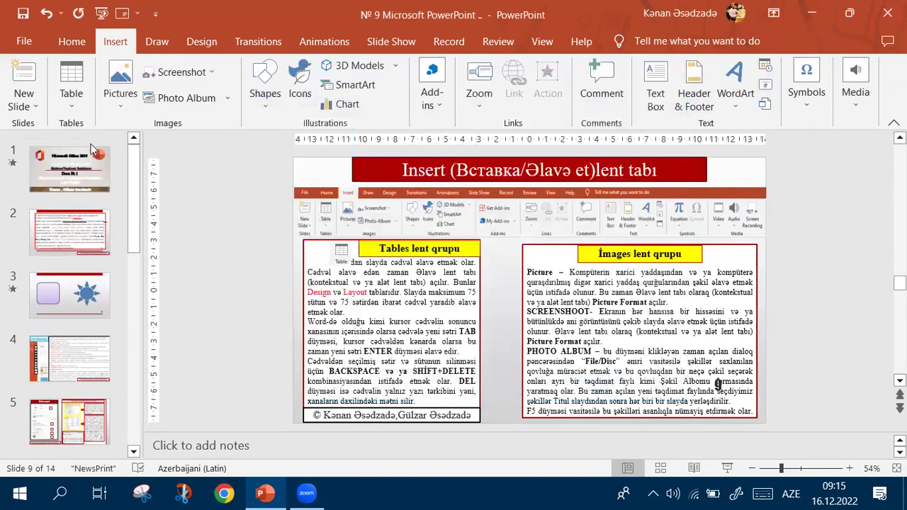
pyautogui.click(69, 169)
pyautogui.click(99, 278)
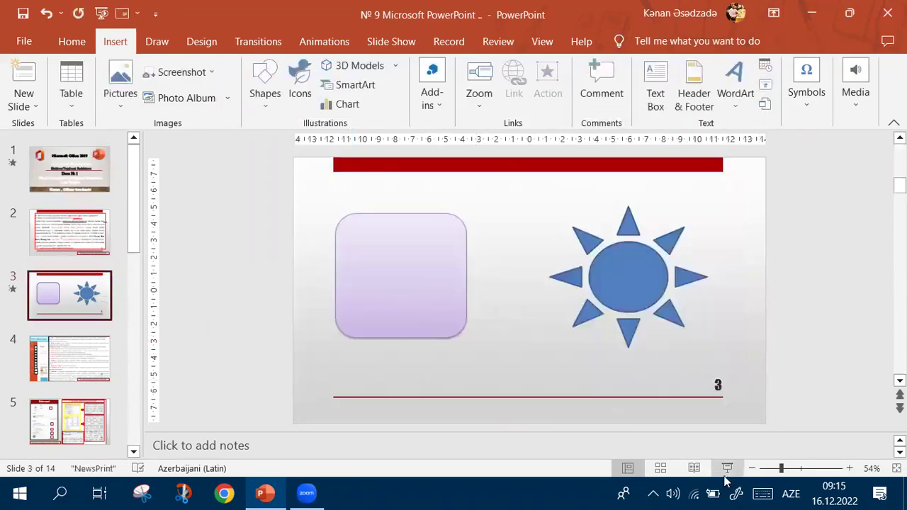
pyautogui.click(727, 469)
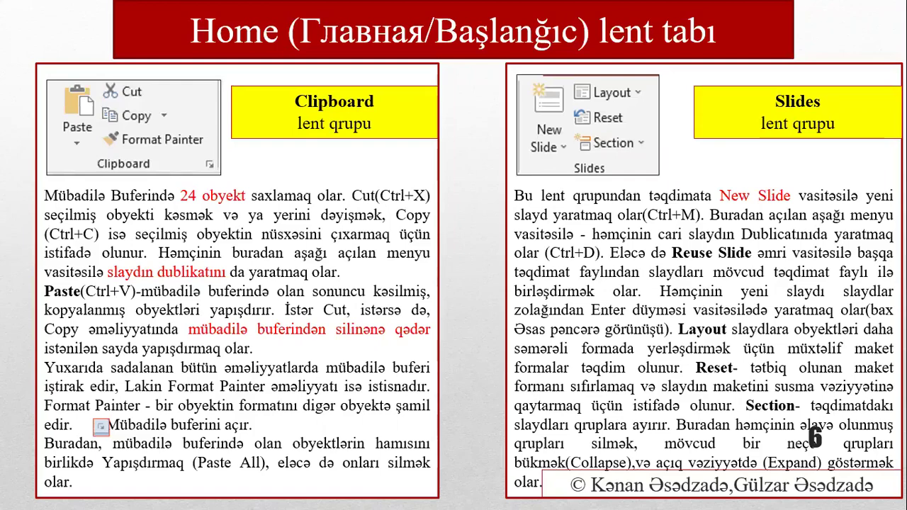
pyautogui.scroll(-3, 454, 255)
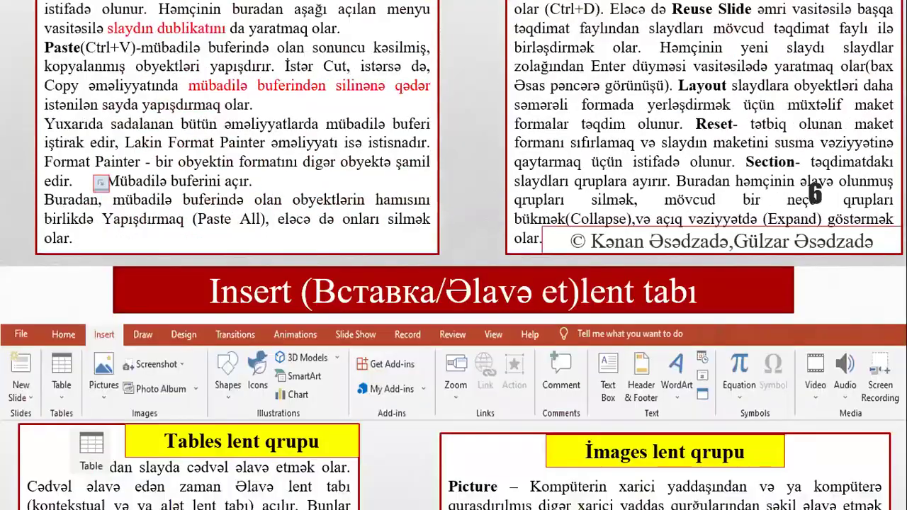
pyautogui.scroll(-3, 453, 255)
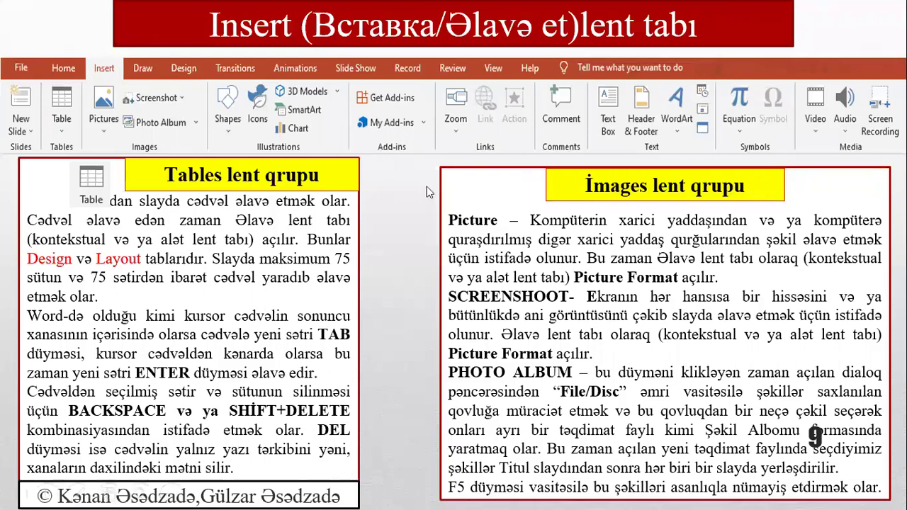
pyautogui.rightClick(403, 239)
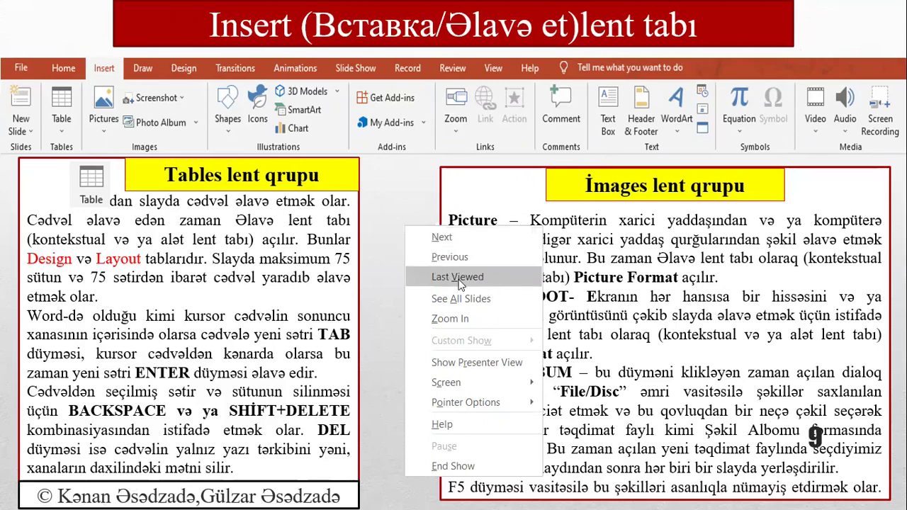
pyautogui.click(458, 279)
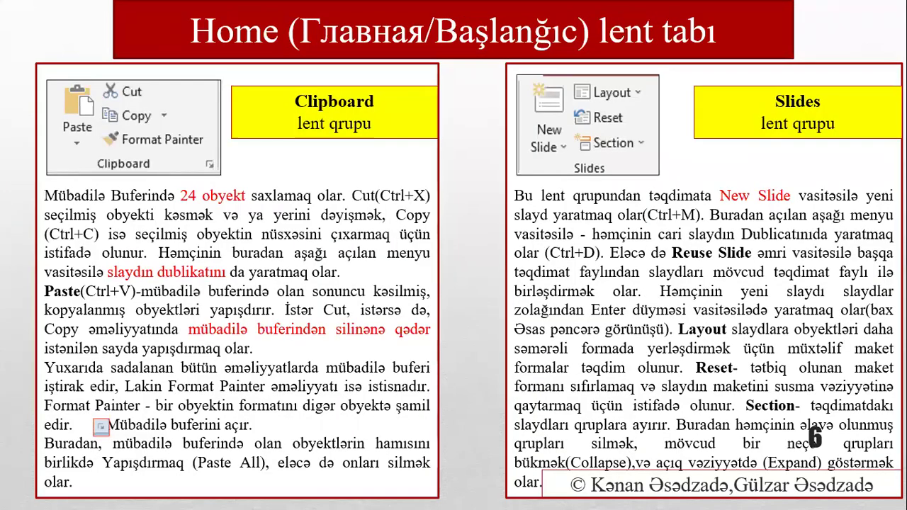
pyautogui.rightClick(521, 202)
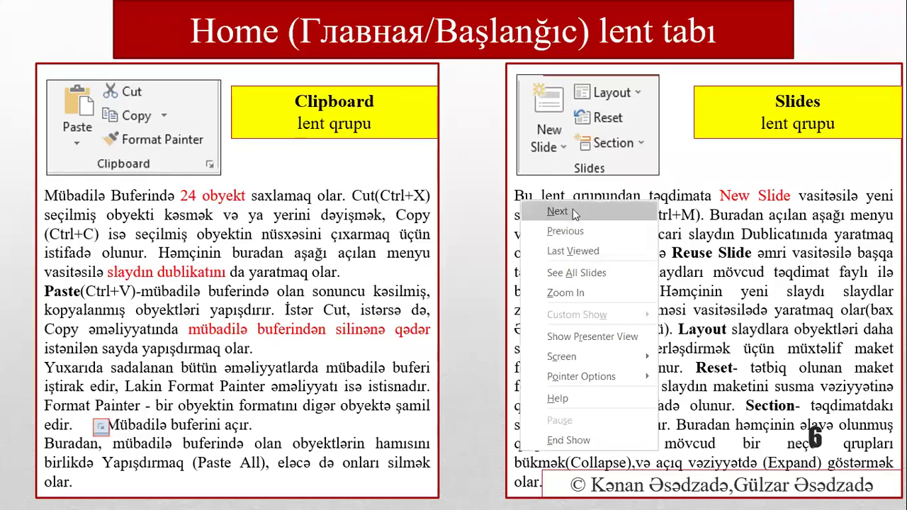
pyautogui.click(574, 251)
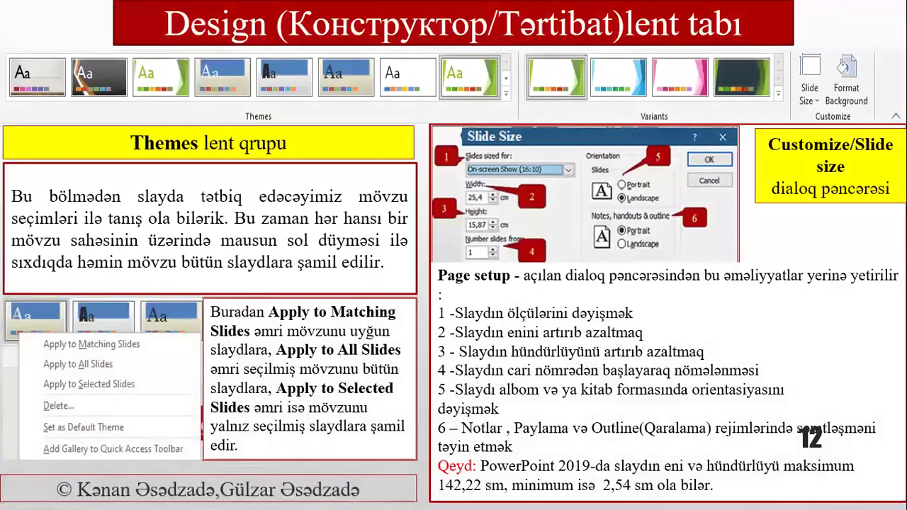
pyautogui.rightClick(358, 208)
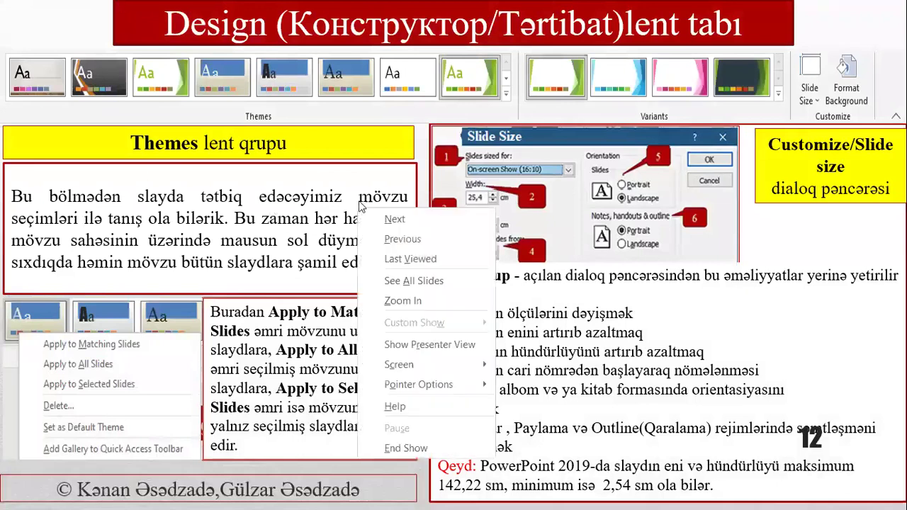
pyautogui.click(421, 256)
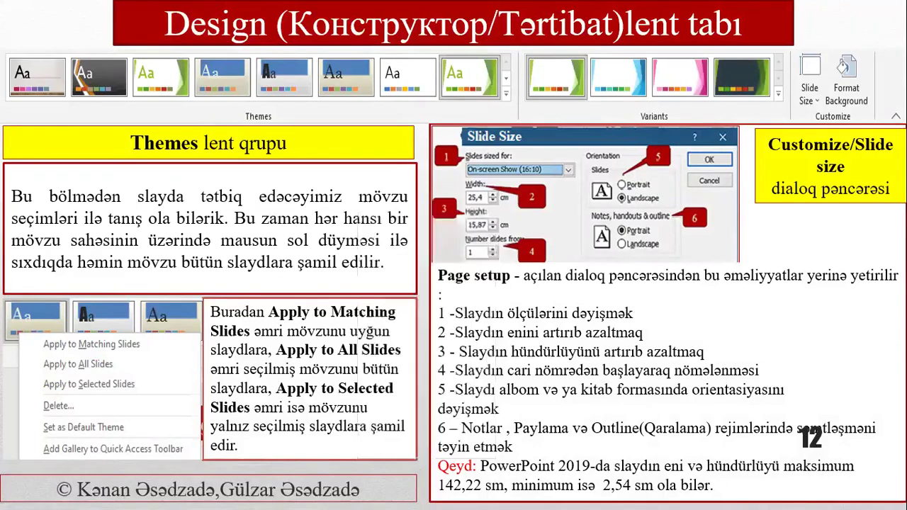
pyautogui.rightClick(471, 113)
# - Exit the show and delete the rounded square and sun shape from slide 3
pyautogui.click(536, 352)
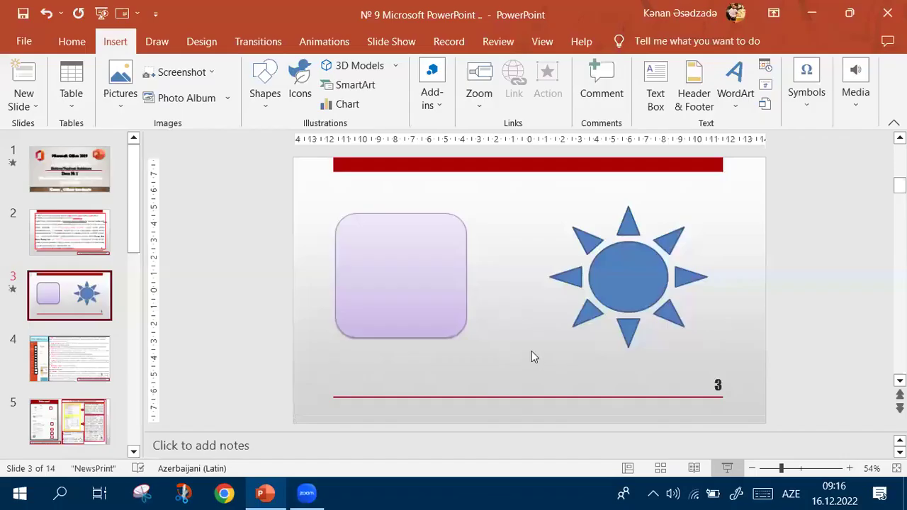
pyautogui.click(400, 262)
pyautogui.press('Delete')
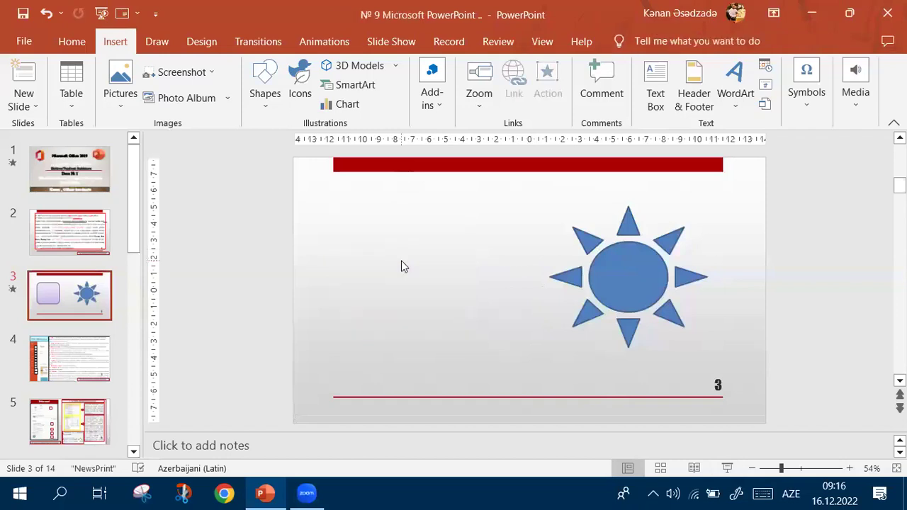
pyautogui.click(636, 255)
pyautogui.press('Delete')
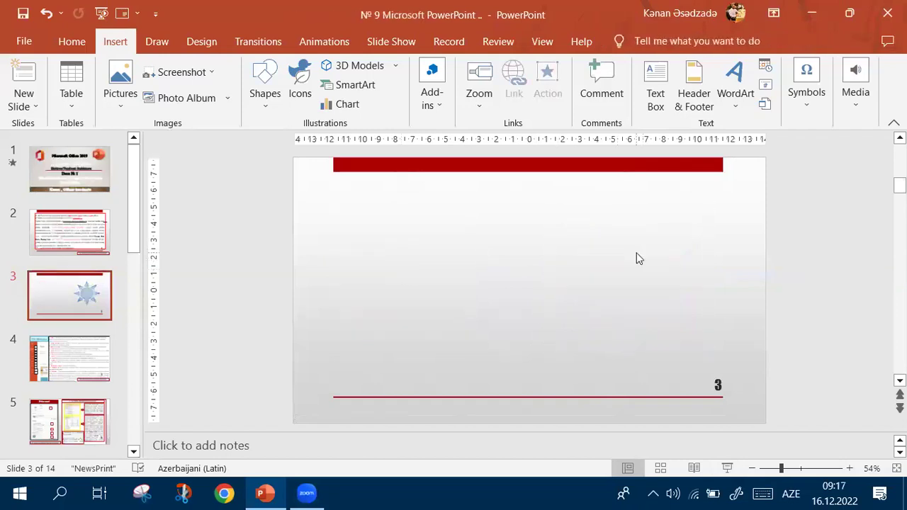
pyautogui.click(400, 41)
pyautogui.click(221, 96)
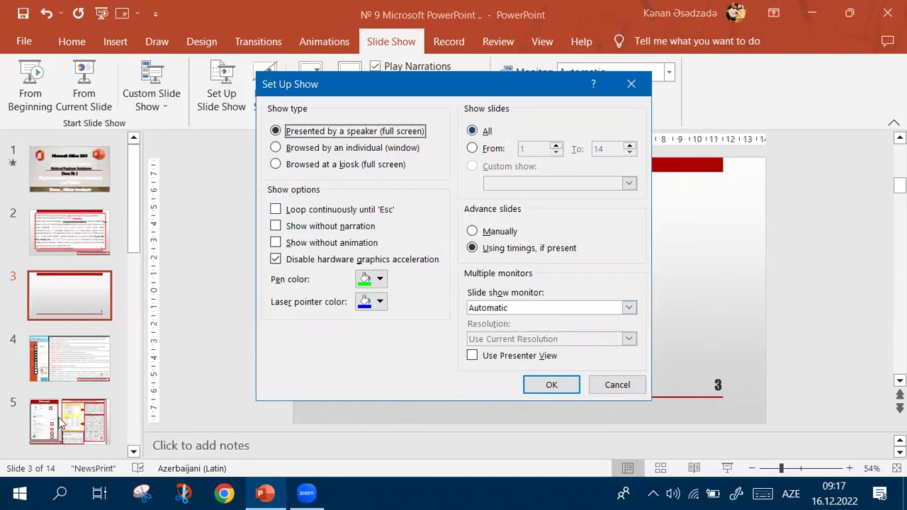
# - Limit the show to present only slides 5 through 10
pyautogui.click(471, 149)
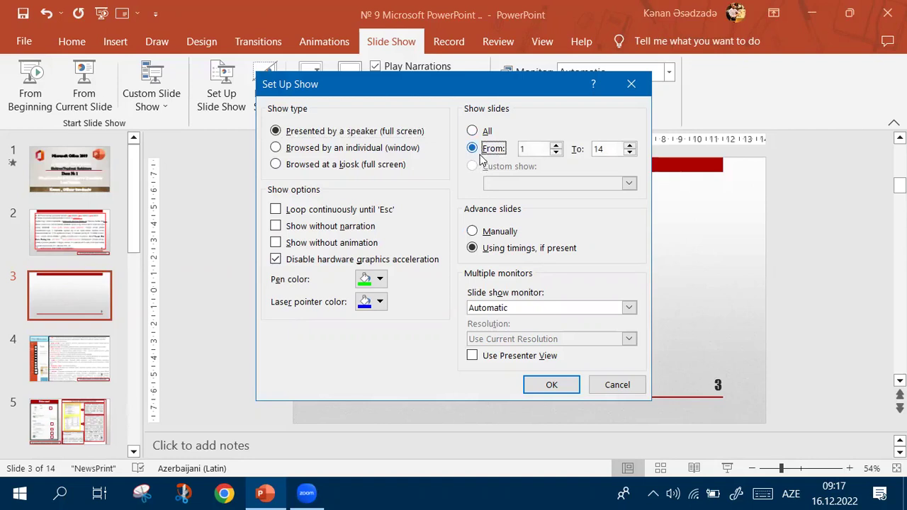
pyautogui.click(532, 149)
pyautogui.press('BackSpace')
pyautogui.write('5')
pyautogui.click(607, 148)
pyautogui.press('BackSpace')
pyautogui.write('0')
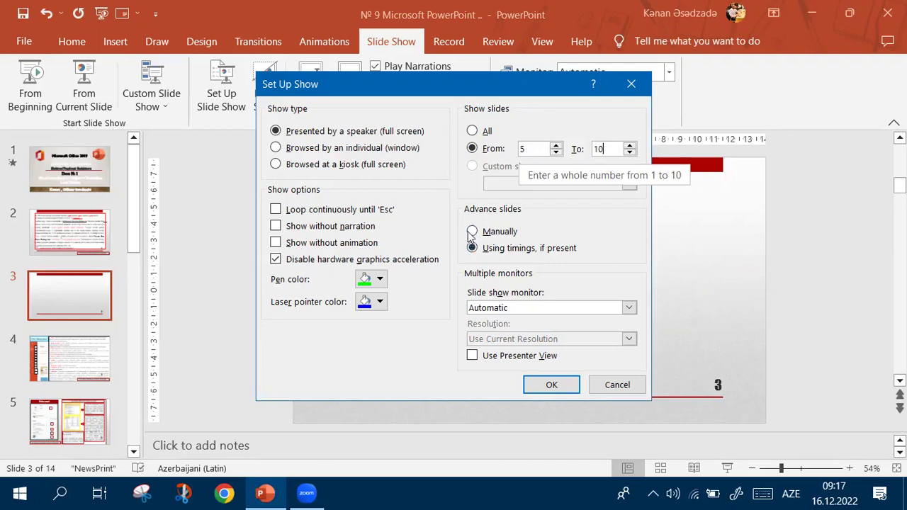
# - Set the slides to advance manually rather than by timings
pyautogui.click(471, 233)
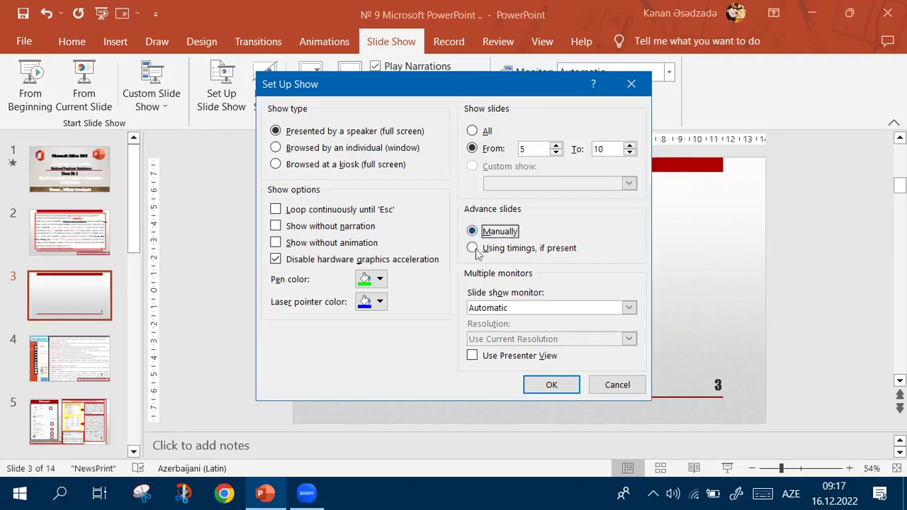
pyautogui.click(472, 250)
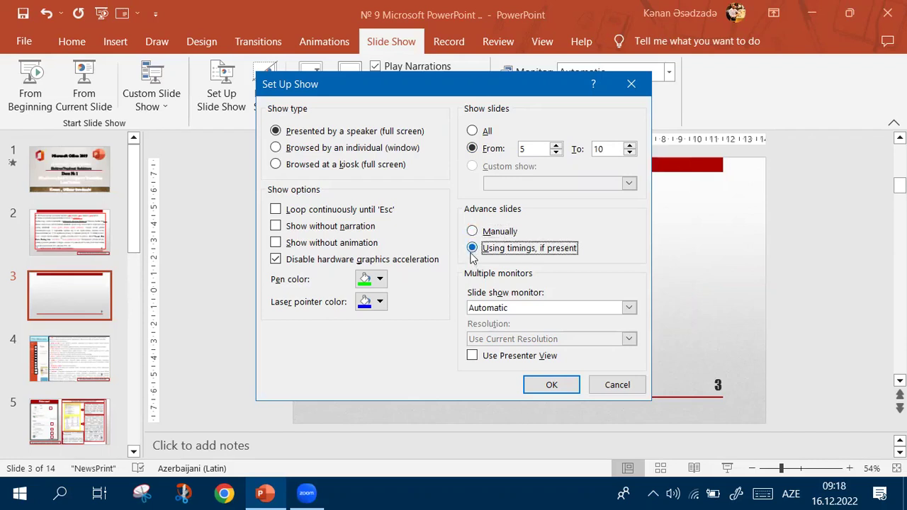
pyautogui.click(505, 232)
pyautogui.click(504, 248)
pyautogui.click(506, 232)
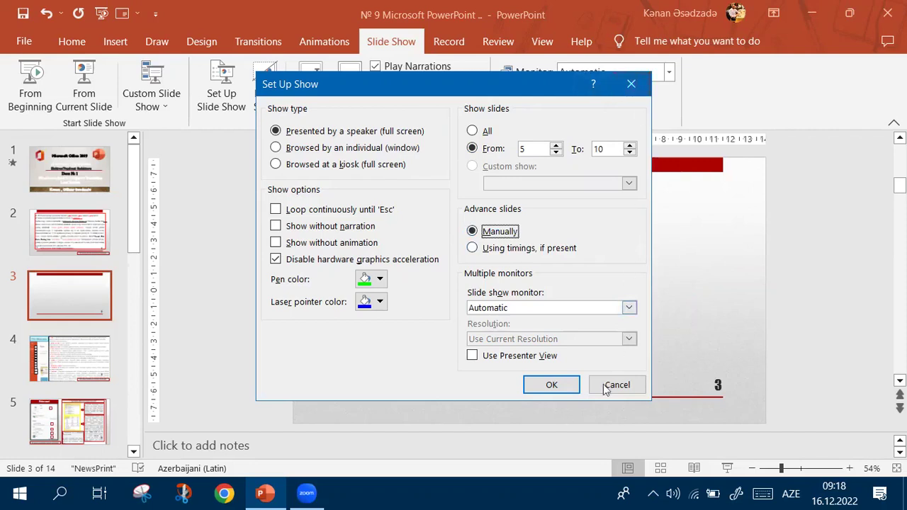
# - Close the show setup and hide slide 4 from the slide show
pyautogui.click(630, 84)
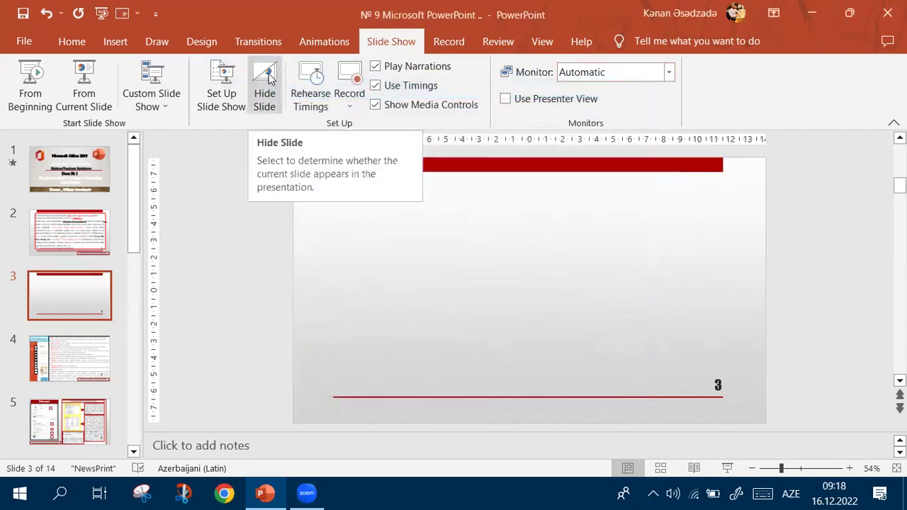
pyautogui.scroll(-1, 35, 326)
pyautogui.click(76, 289)
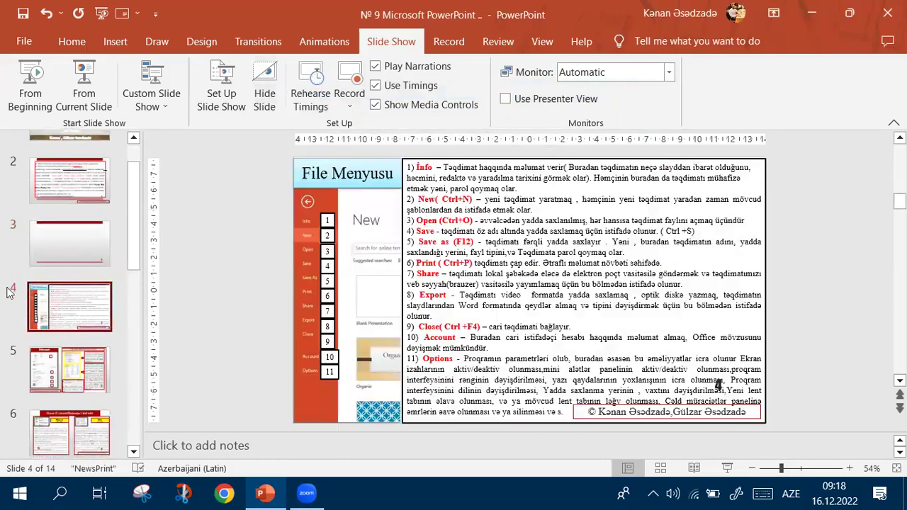
pyautogui.click(269, 80)
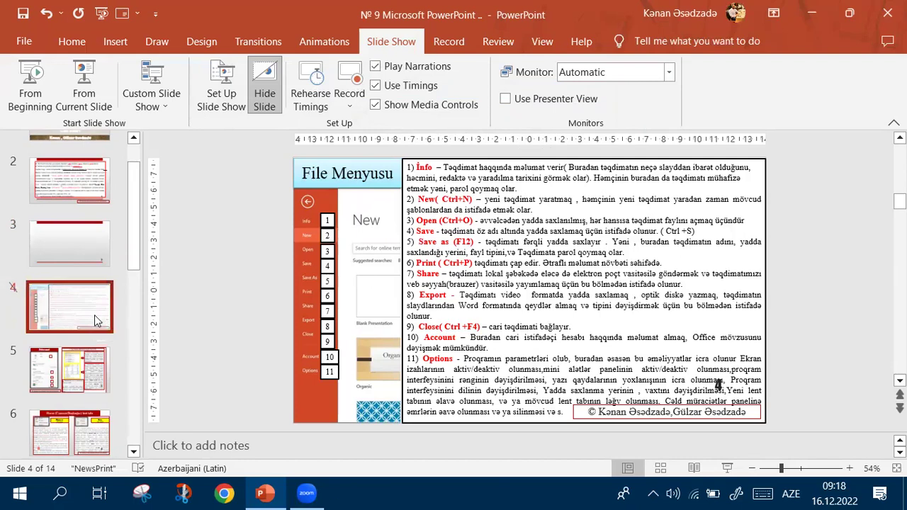
# - Hide slide 2 from the slide show as well
pyautogui.press('super+plus')
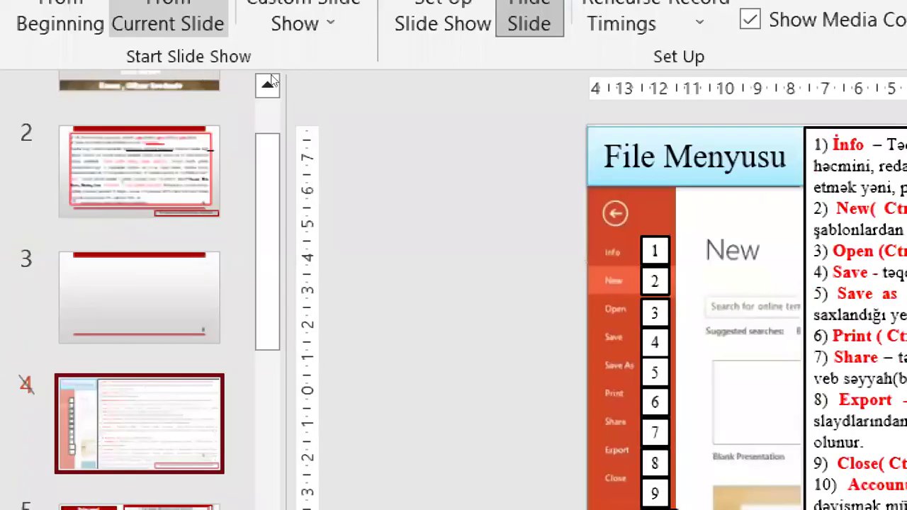
pyautogui.press('Up')
pyautogui.press('Up')
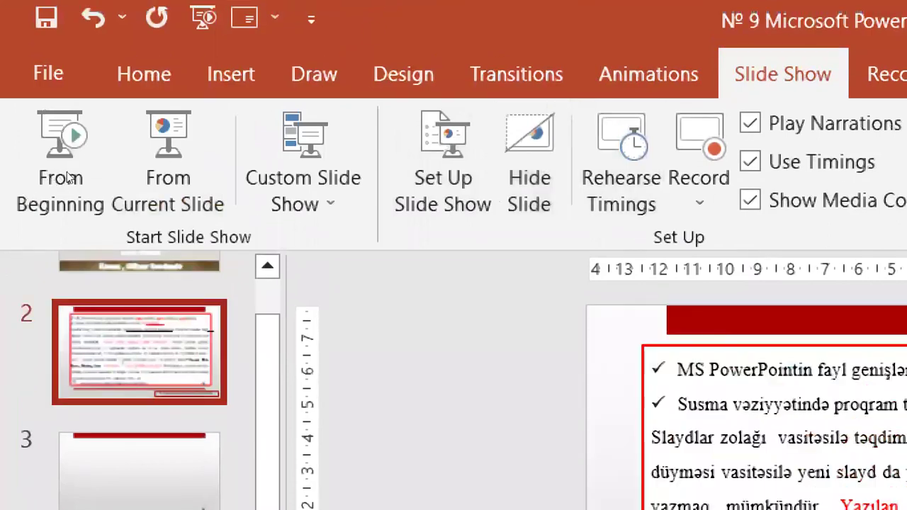
pyautogui.press('Left')
pyautogui.press('Return')
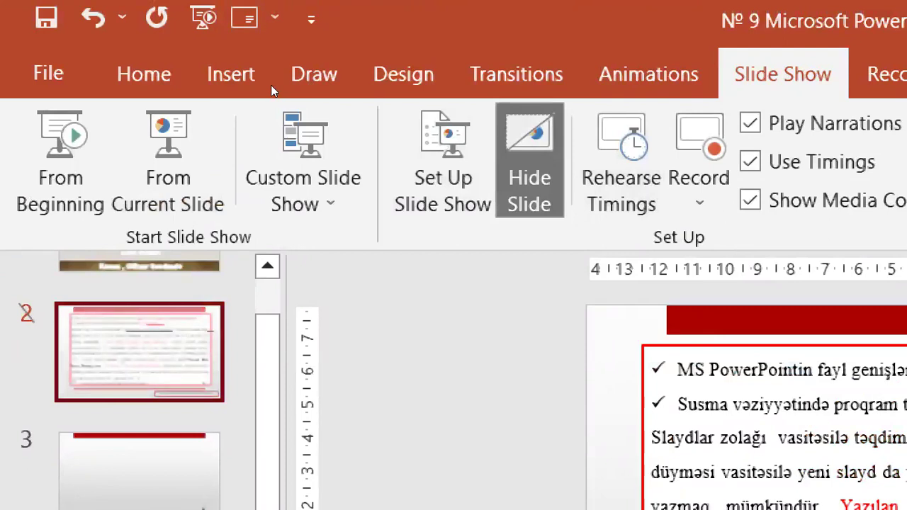
pyautogui.press('Escape')
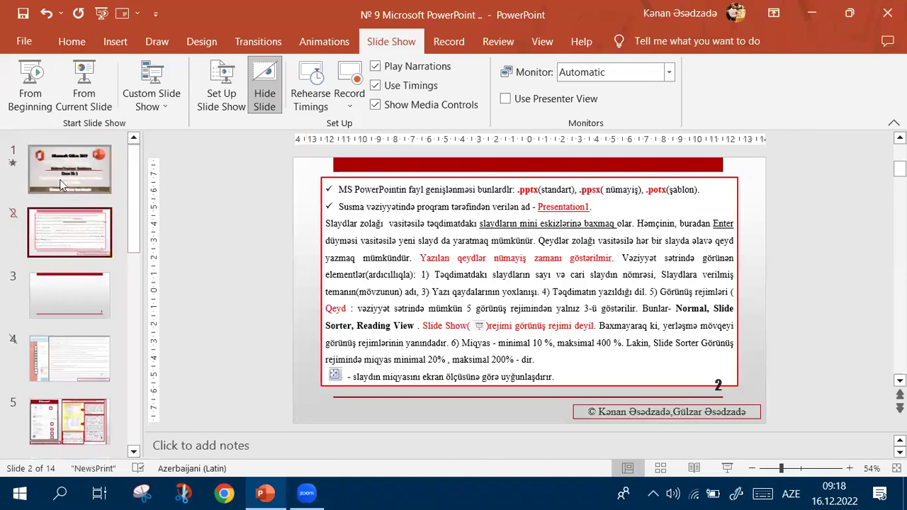
# - Review slides 1, 3 and 5 in the thumbnail pane, ending on the title slide
pyautogui.click(60, 179)
pyautogui.click(62, 293)
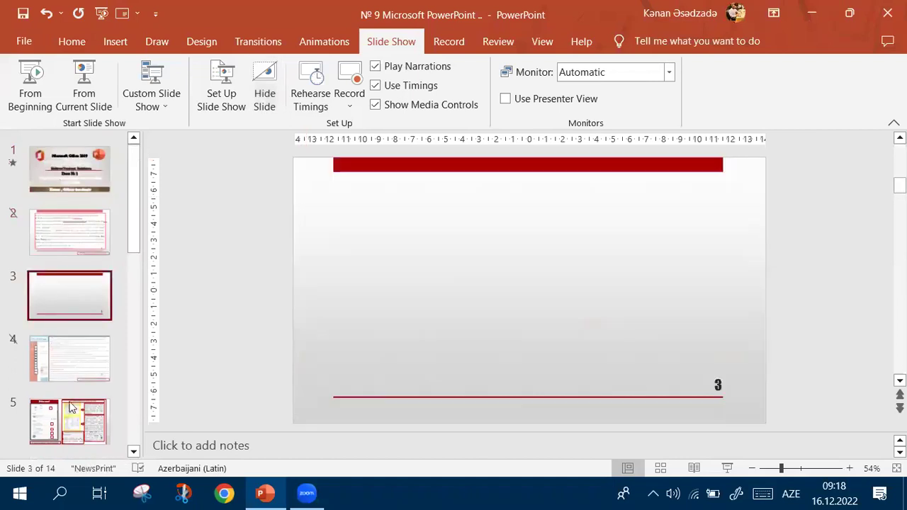
pyautogui.click(69, 421)
pyautogui.click(85, 191)
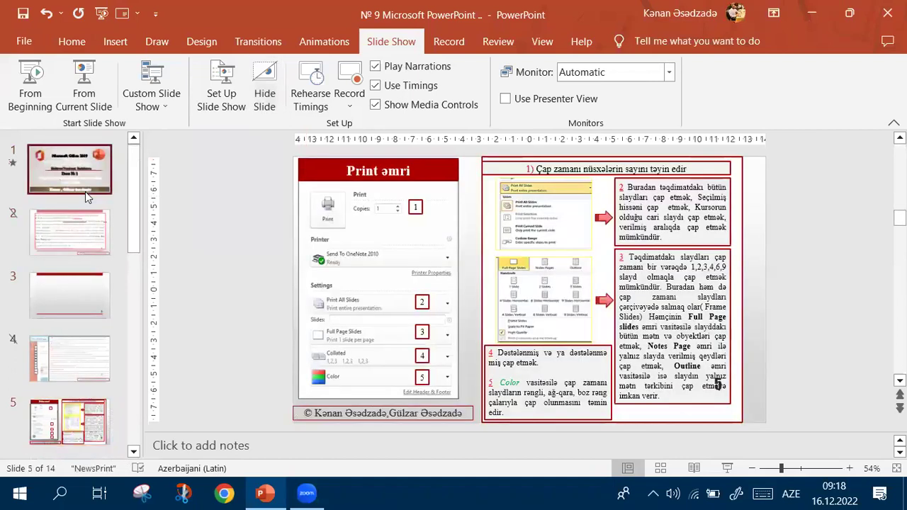
# - Play the show from slide 1, confirming it skips to slides 3 and 5, then edit slide 2
pyautogui.click(726, 468)
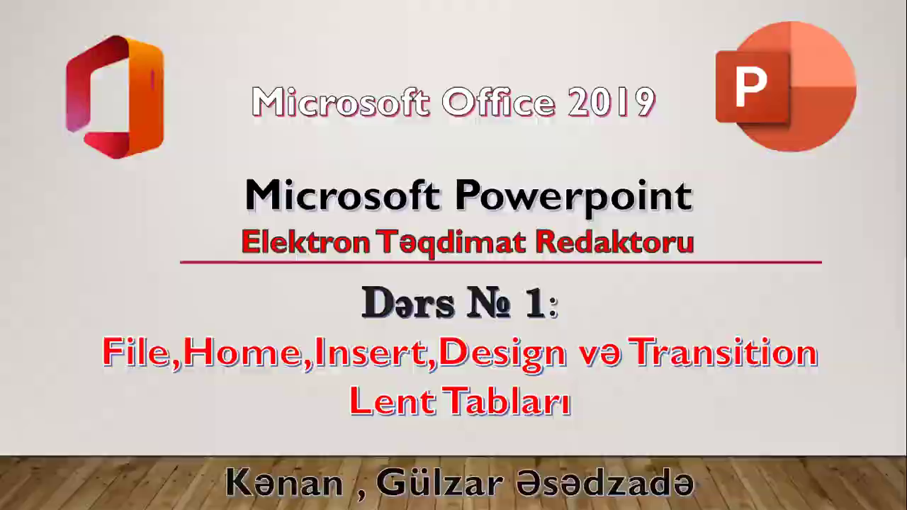
pyautogui.press('Right')
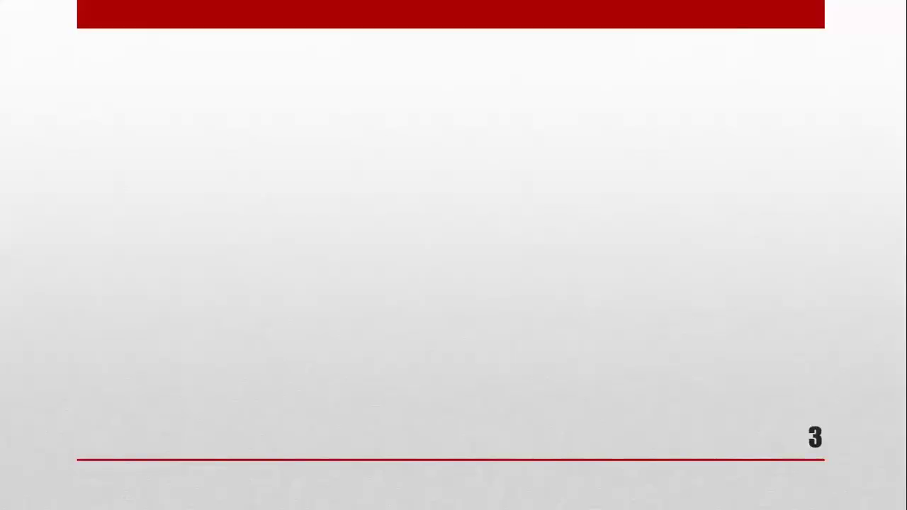
pyautogui.press('Right')
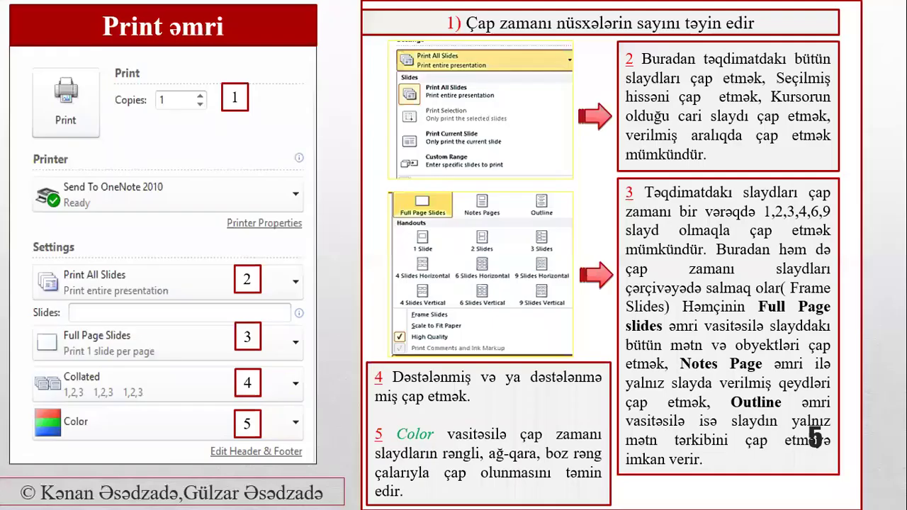
pyautogui.rightClick(412, 214)
pyautogui.click(455, 457)
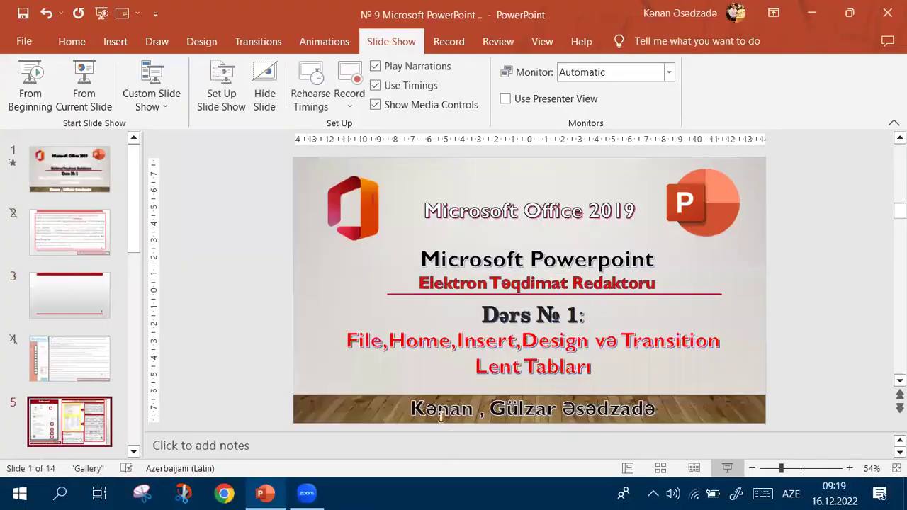
pyautogui.click(71, 233)
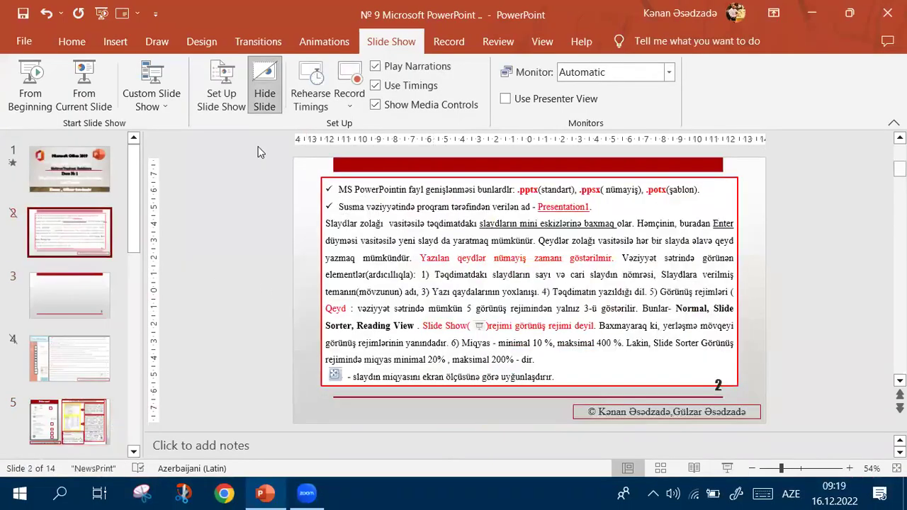
# - Unhide slide 2 so it appears in the slide show again
pyautogui.click(268, 80)
pyautogui.click(265, 84)
pyautogui.click(272, 94)
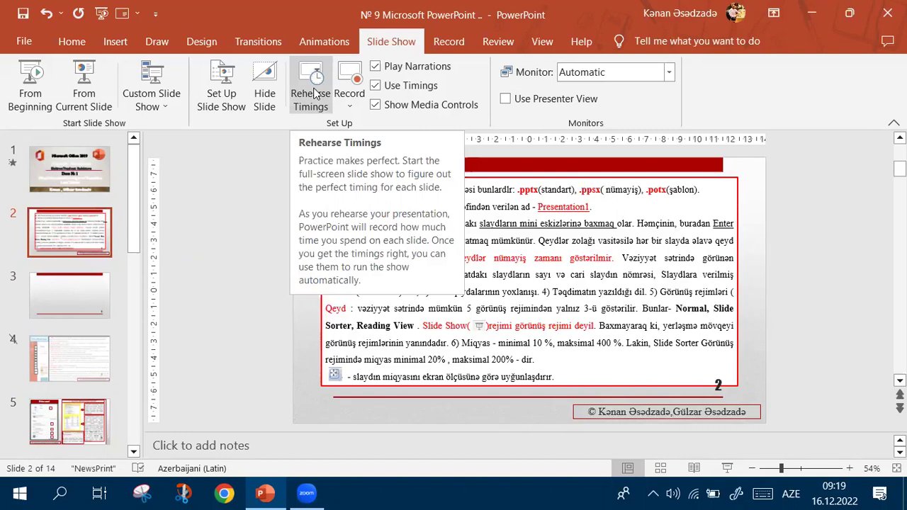
# - Rehearse timings through slides 1 to 3 and keep the new timings
pyautogui.click(315, 95)
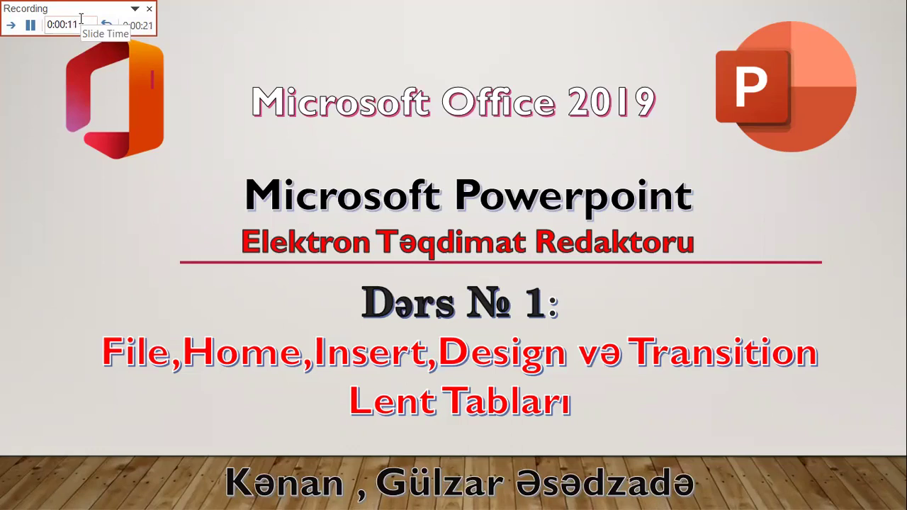
pyautogui.click(10, 26)
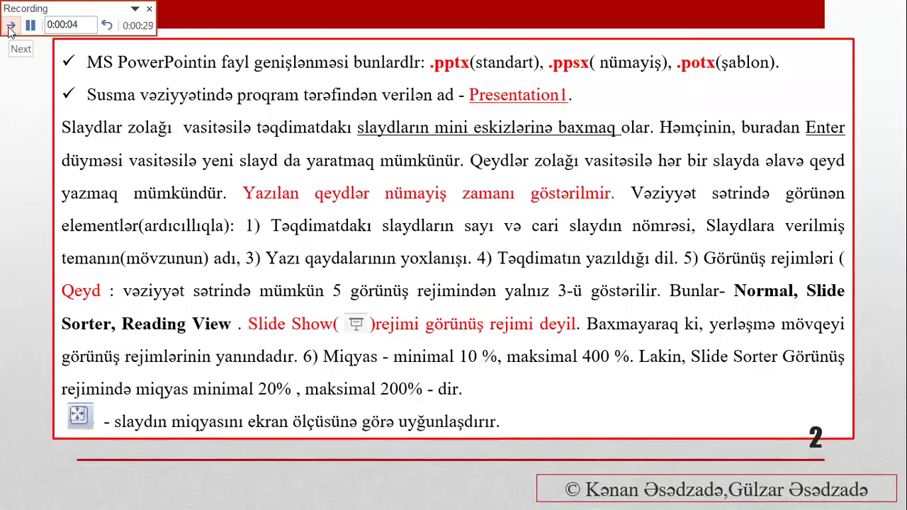
pyautogui.click(10, 29)
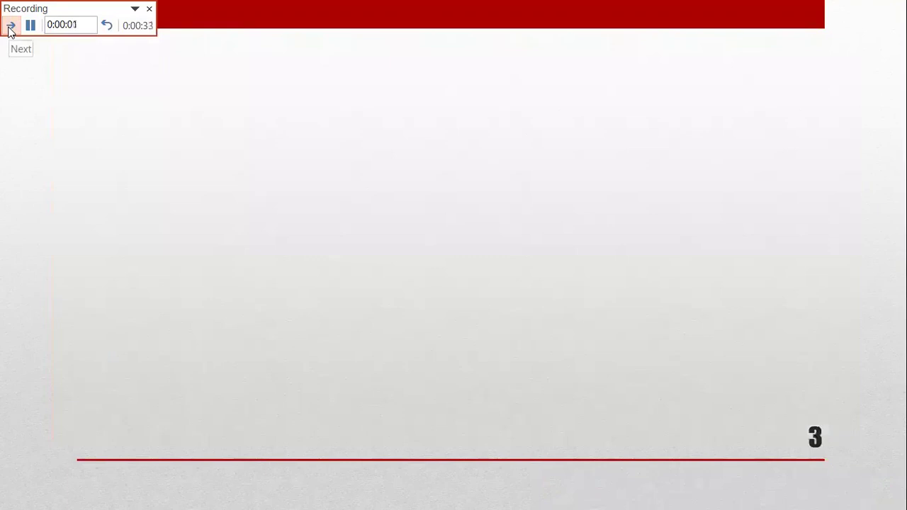
pyautogui.click(149, 9)
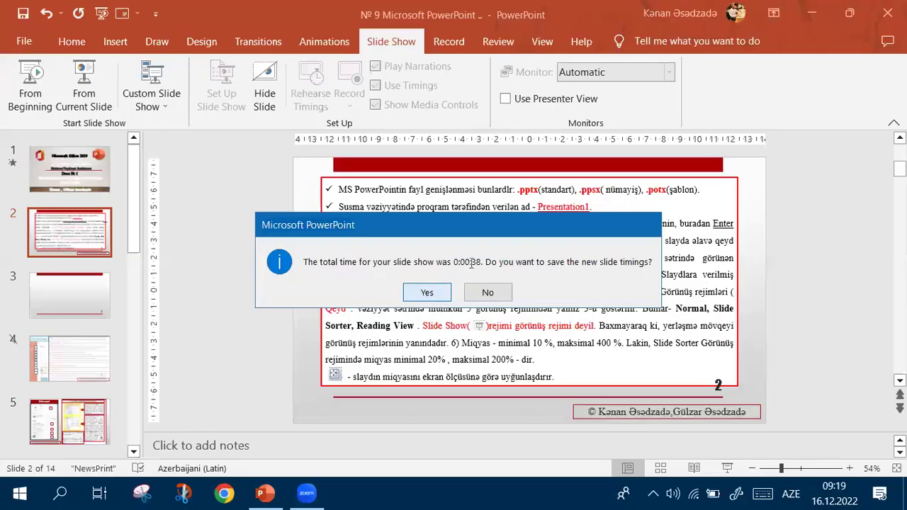
pyautogui.click(413, 295)
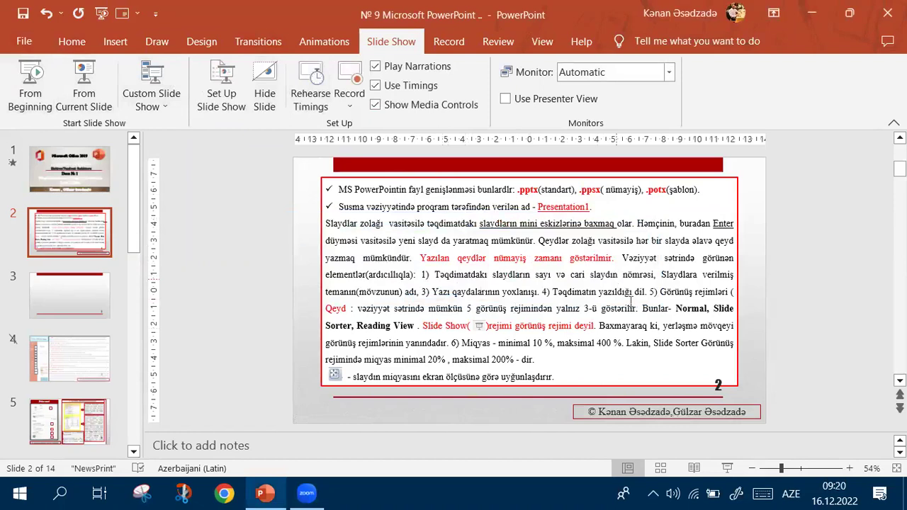
pyautogui.click(661, 469)
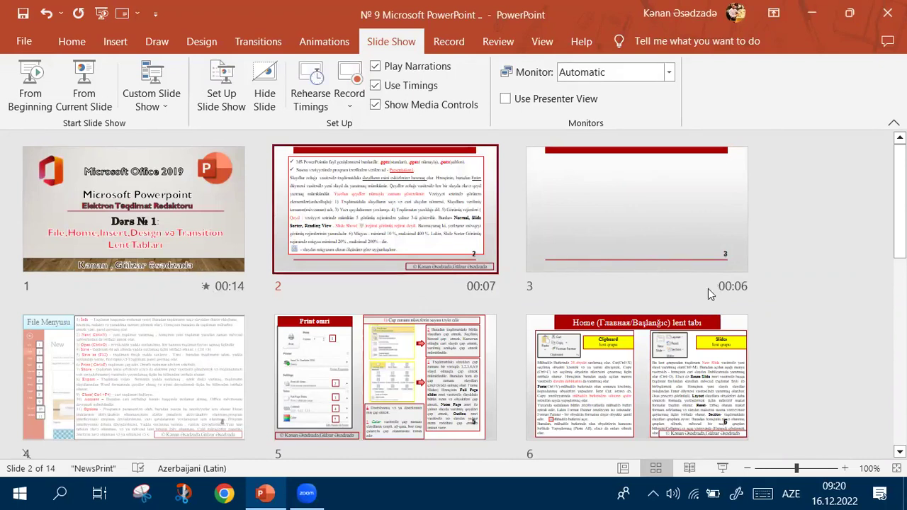
pyautogui.click(622, 468)
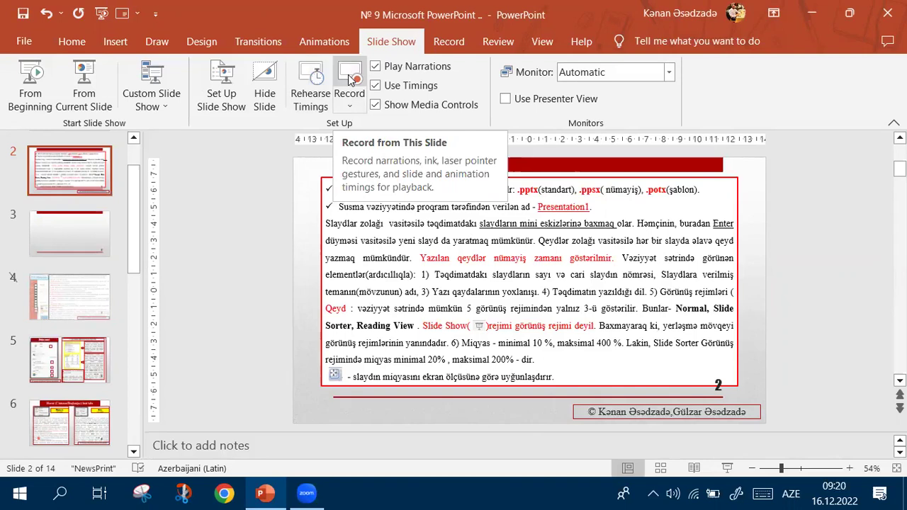
# - Record a brief camera-on narration for slide 2, stop it, and close the recorder
pyautogui.click(350, 77)
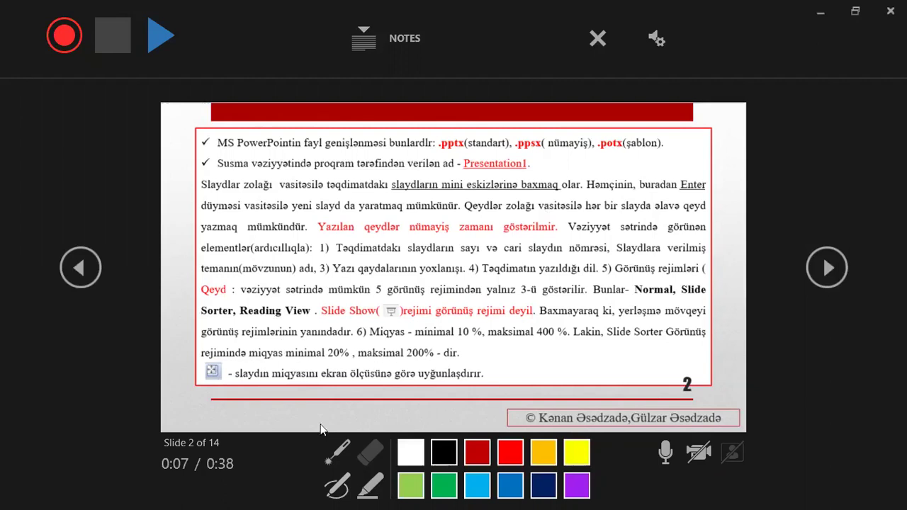
pyautogui.click(698, 455)
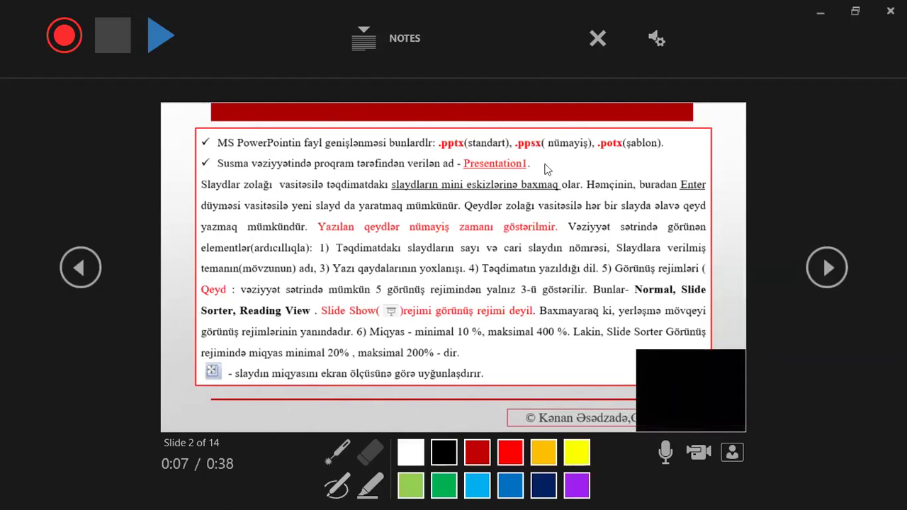
pyautogui.click(65, 49)
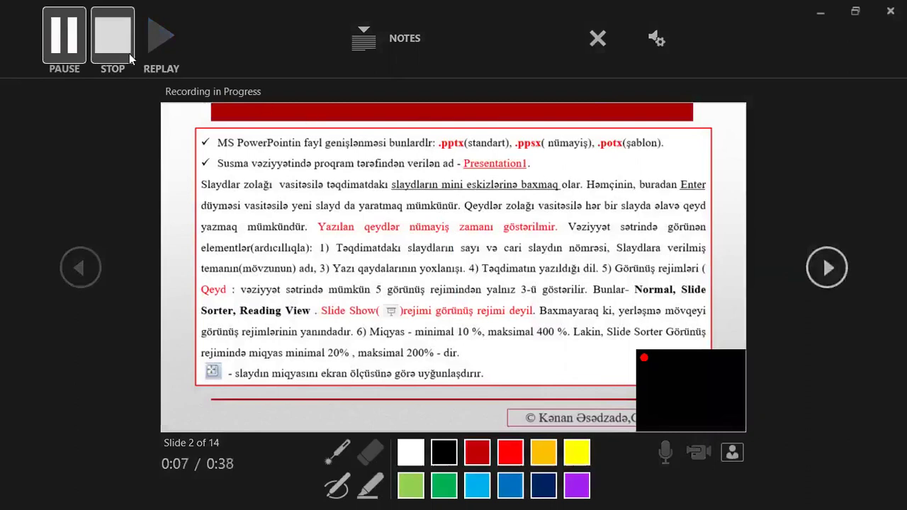
pyautogui.click(113, 39)
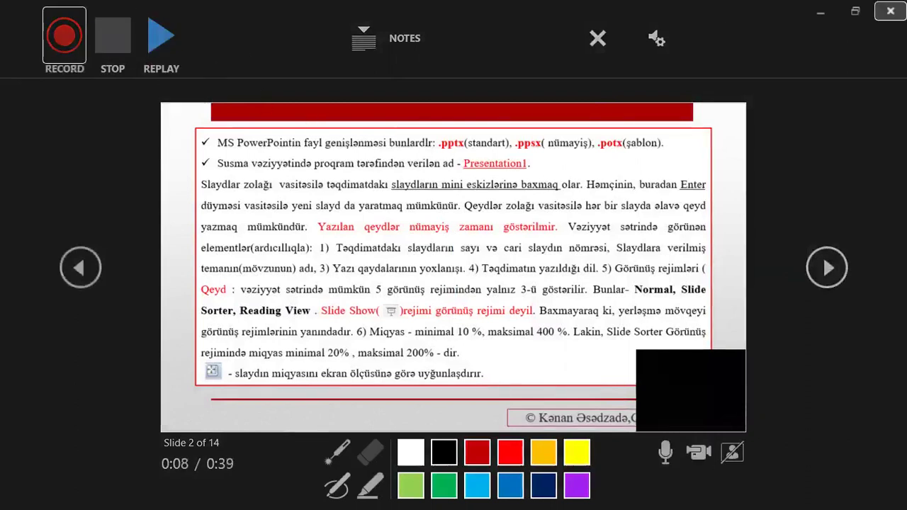
pyautogui.click(890, 11)
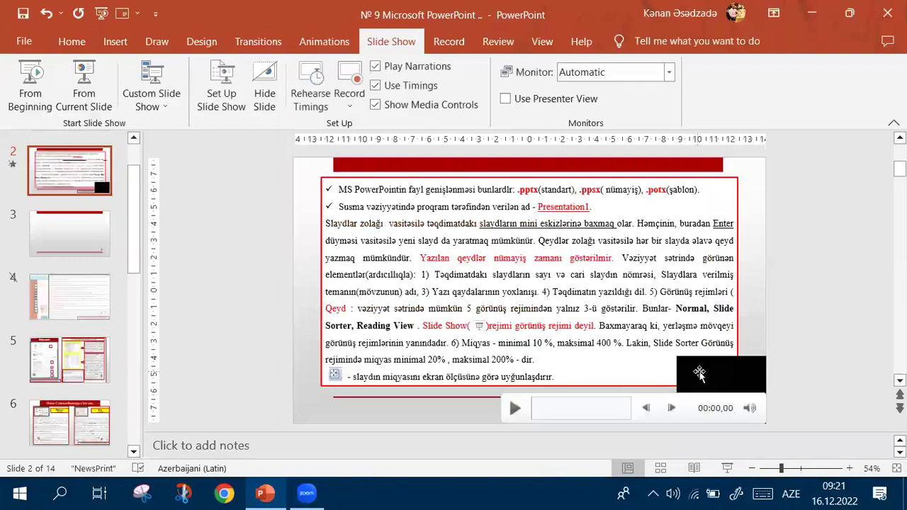
# - Drag the recorded camera clip up on slide 2, then delete it
pyautogui.moveTo(696, 374); pyautogui.dragTo(663, 294)
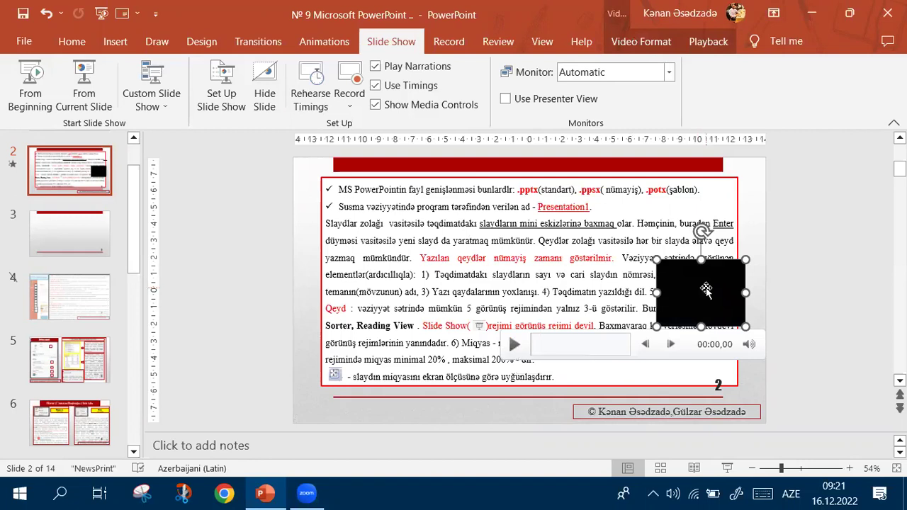
pyautogui.press('Delete')
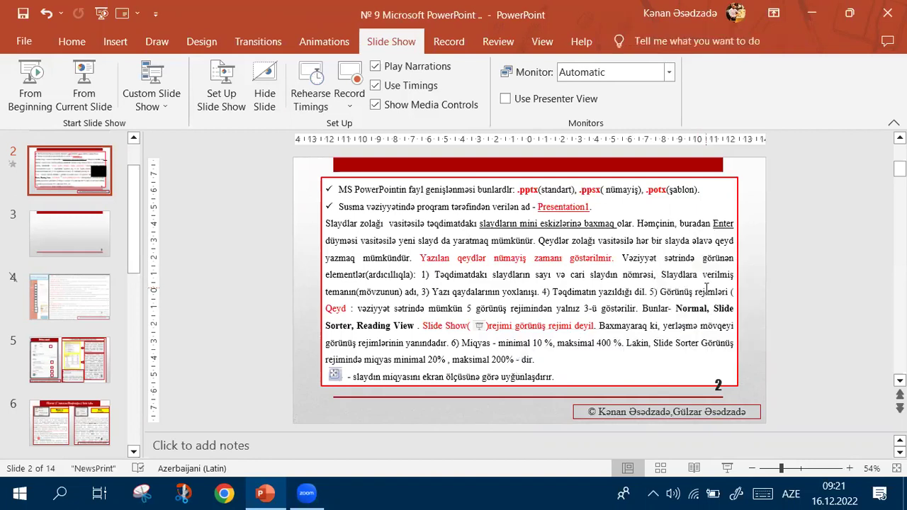
# - Record an audio-only narration with the camera off, advancing from slide 2 to slide 3
pyautogui.click(360, 76)
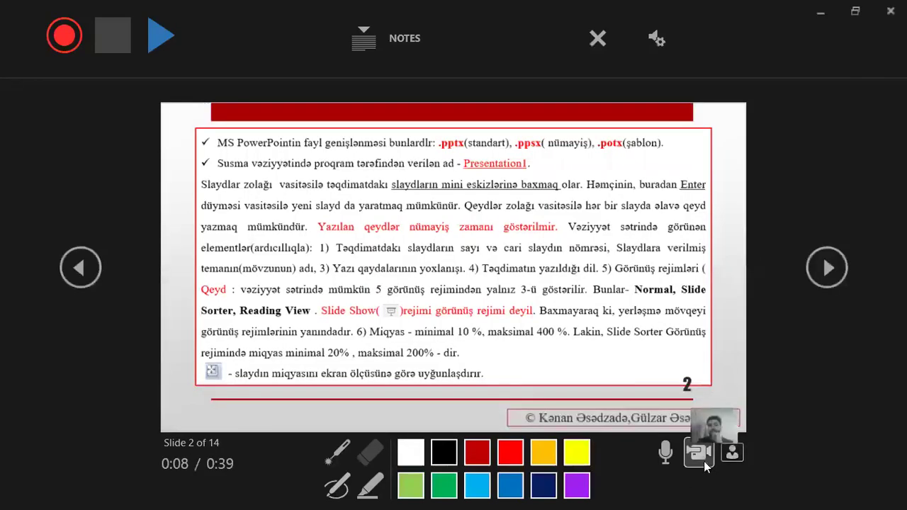
pyautogui.click(698, 454)
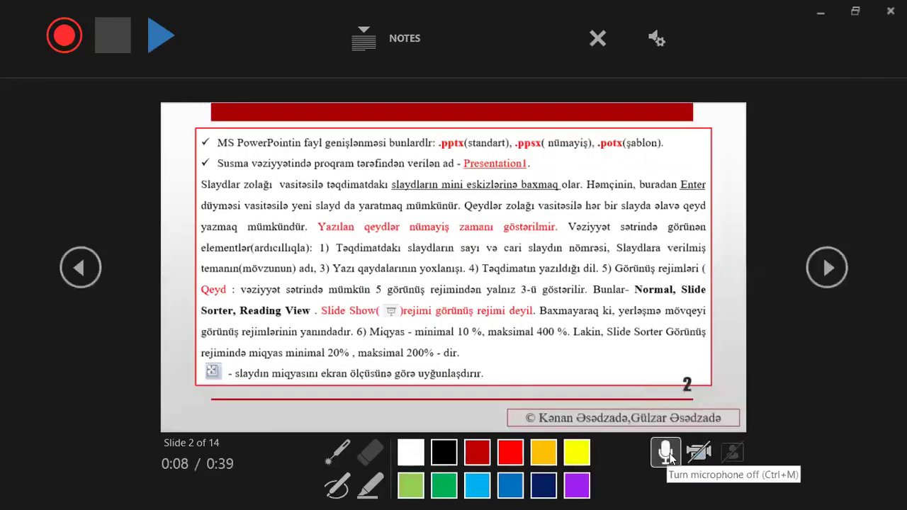
pyautogui.click(77, 39)
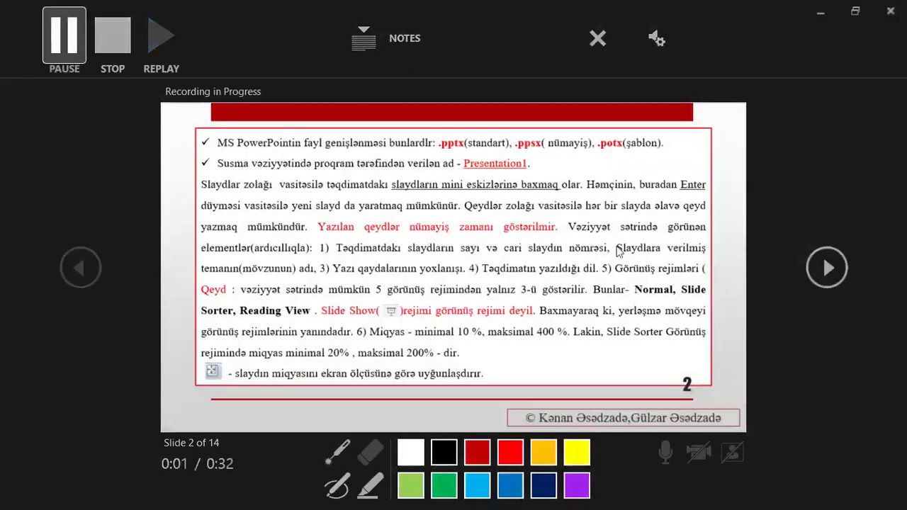
pyautogui.click(823, 267)
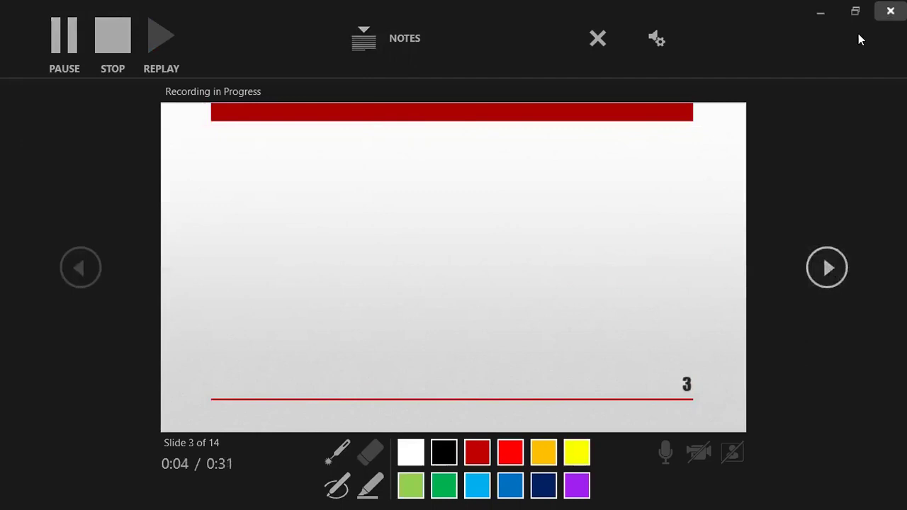
pyautogui.press('Escape')
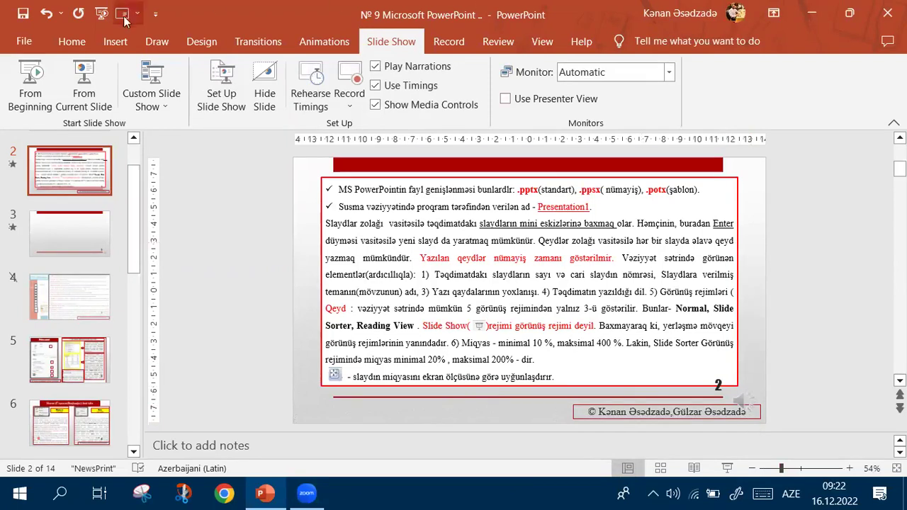
# - Browse the Insert tab's media options without inserting anything
pyautogui.click(115, 41)
pyautogui.click(855, 88)
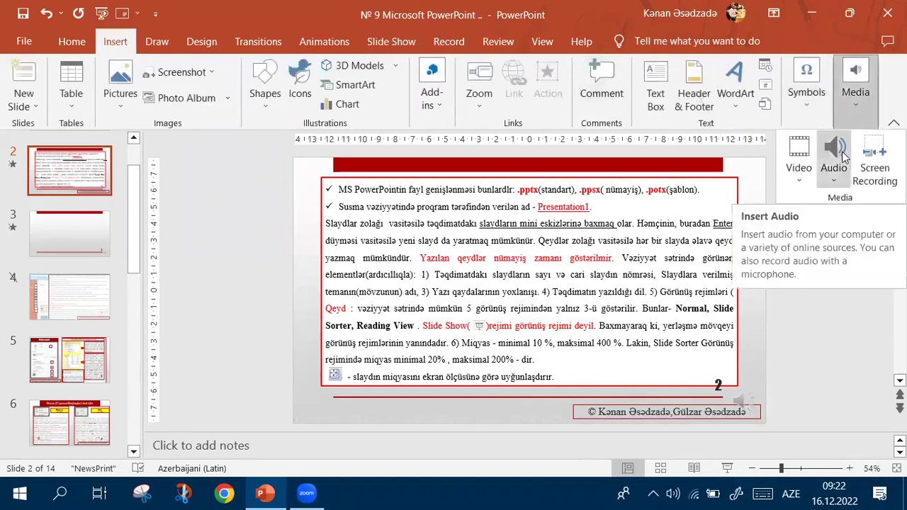
pyautogui.click(802, 357)
# - Check slides 3 and 4 in the thumbnail pane for the recorded narration
pyautogui.click(90, 181)
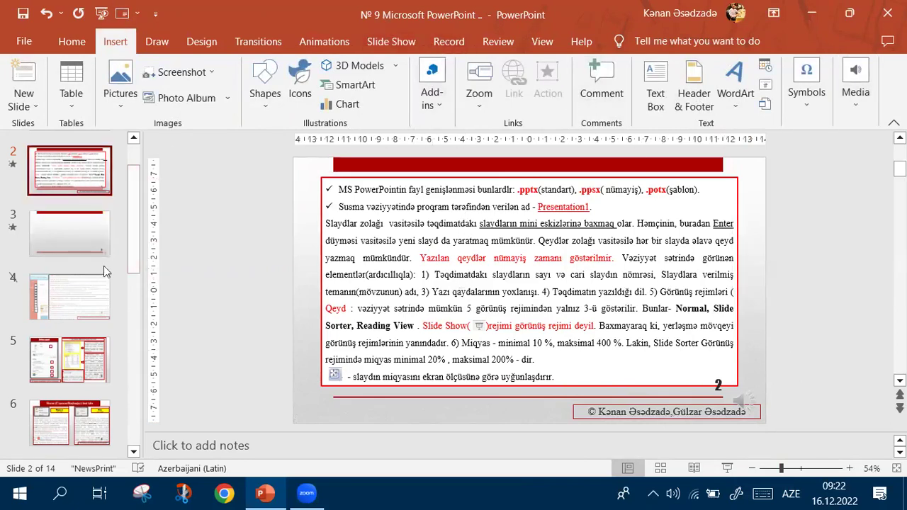
pyautogui.click(106, 239)
pyautogui.click(100, 287)
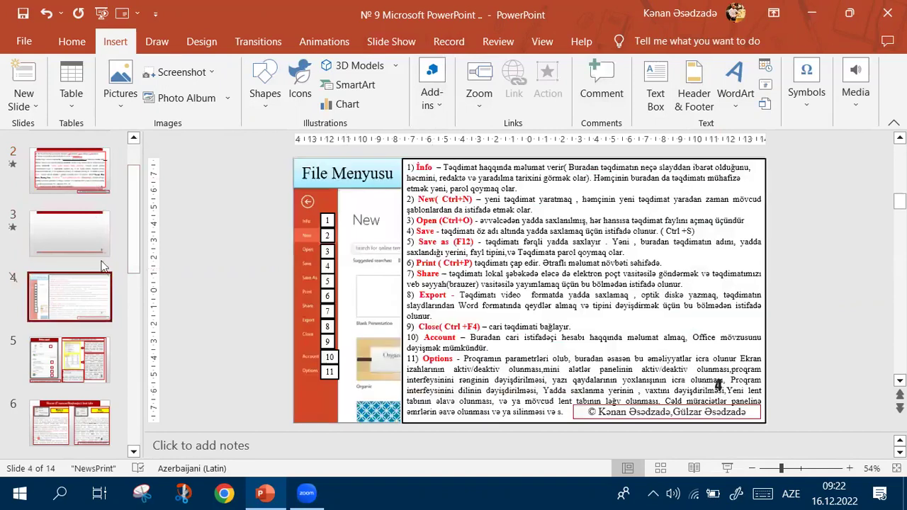
pyautogui.press('Up')
pyautogui.press('Up')
pyautogui.click(90, 228)
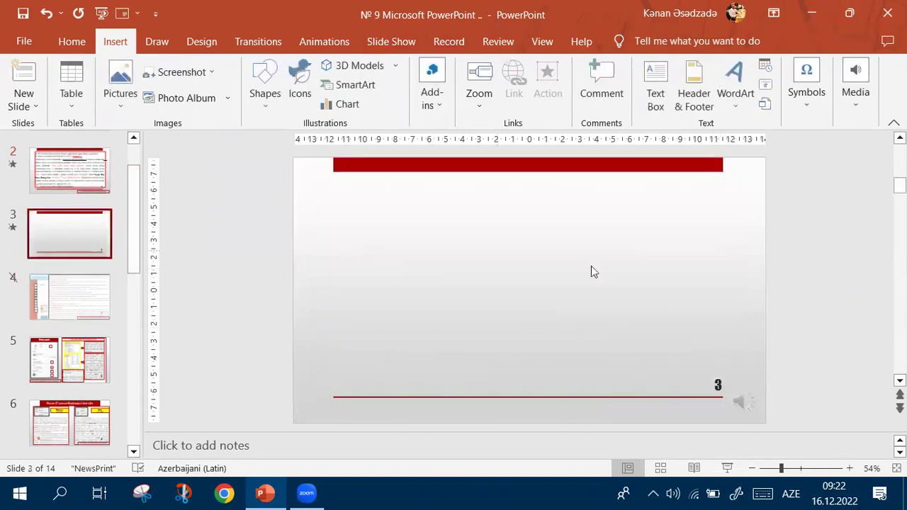
pyautogui.moveTo(745, 400)
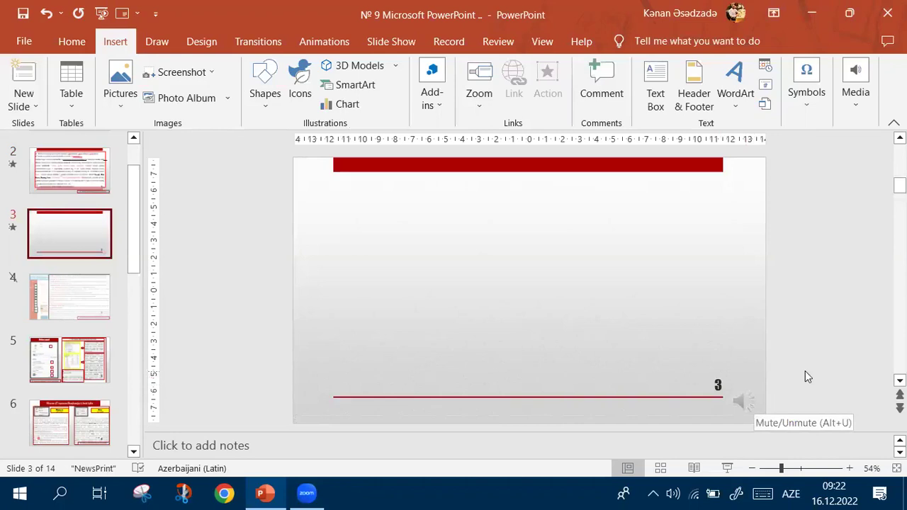
# - On slide 2, toggle Play Narrations off and back on
pyautogui.click(42, 172)
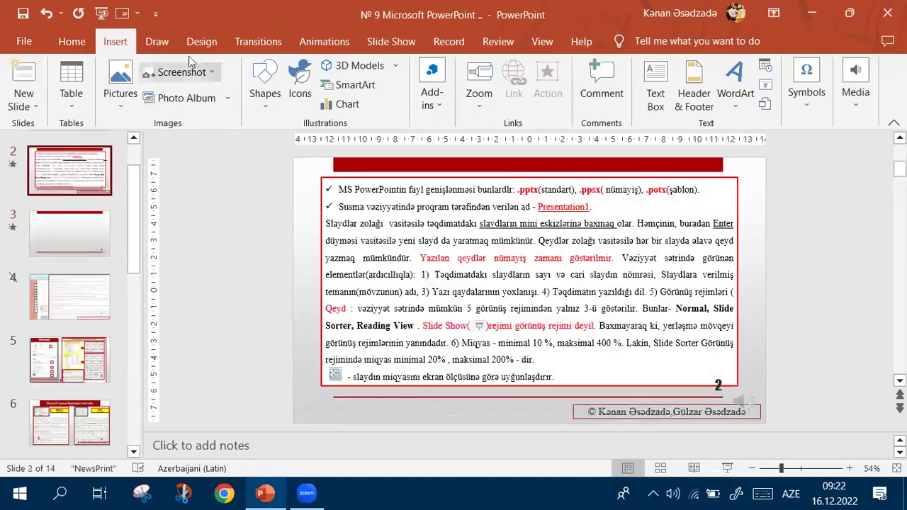
pyautogui.click(391, 42)
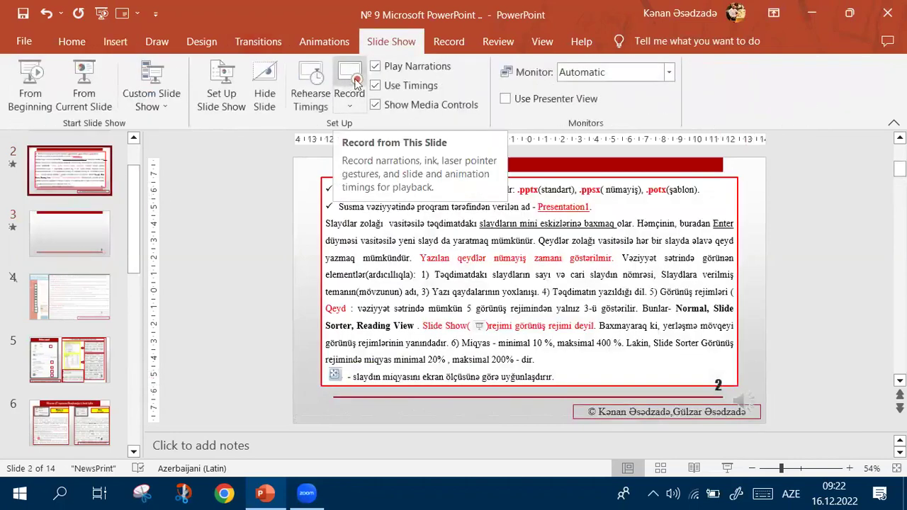
pyautogui.click(375, 67)
pyautogui.click(375, 67)
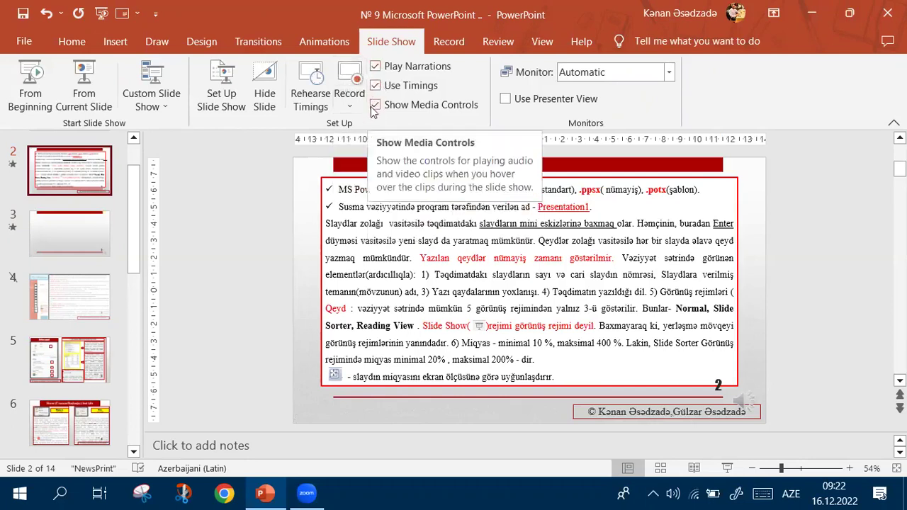
pyautogui.click(661, 84)
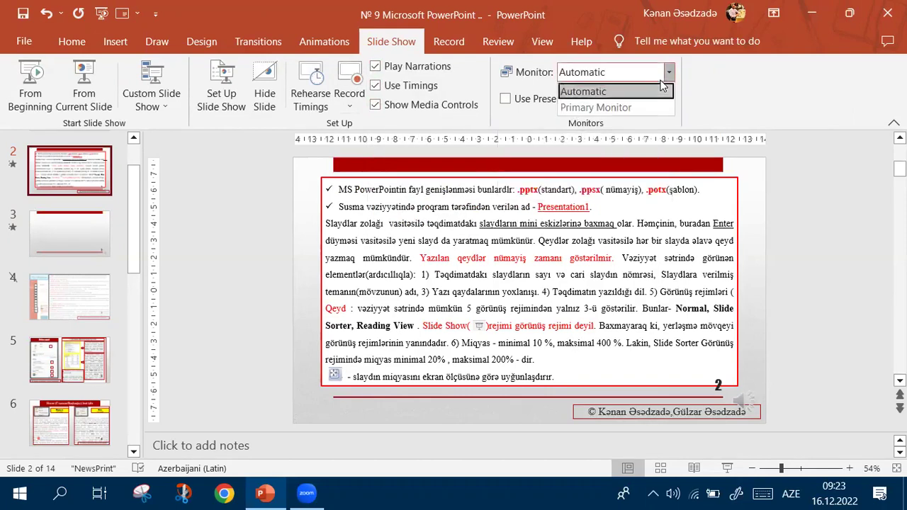
pyautogui.click(618, 107)
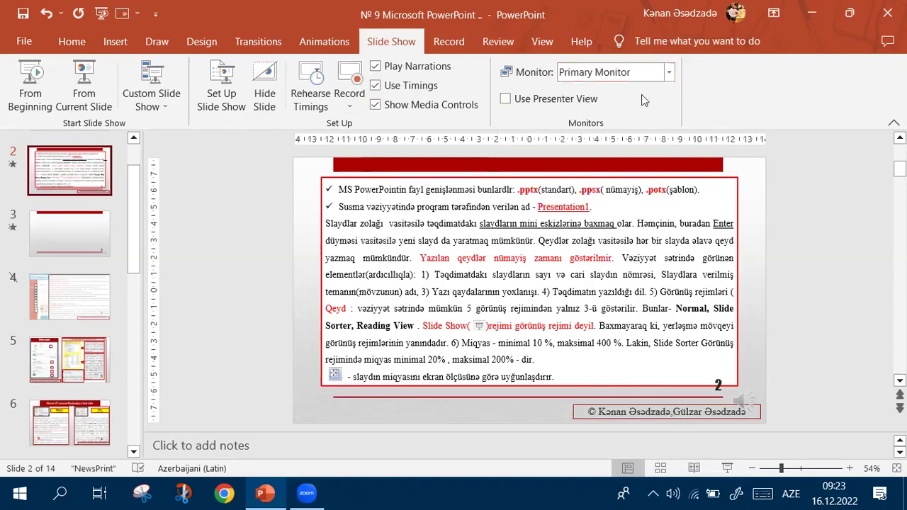
pyautogui.click(669, 72)
pyautogui.click(625, 93)
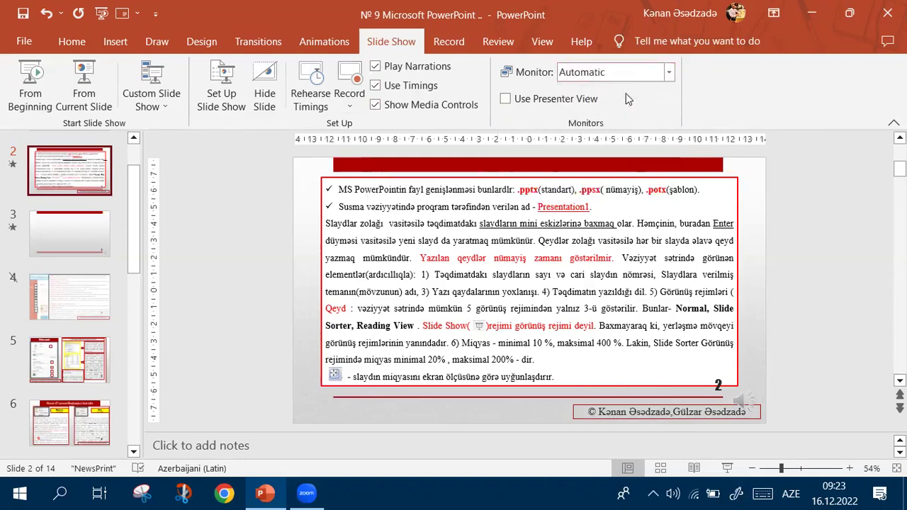
pyautogui.click(505, 100)
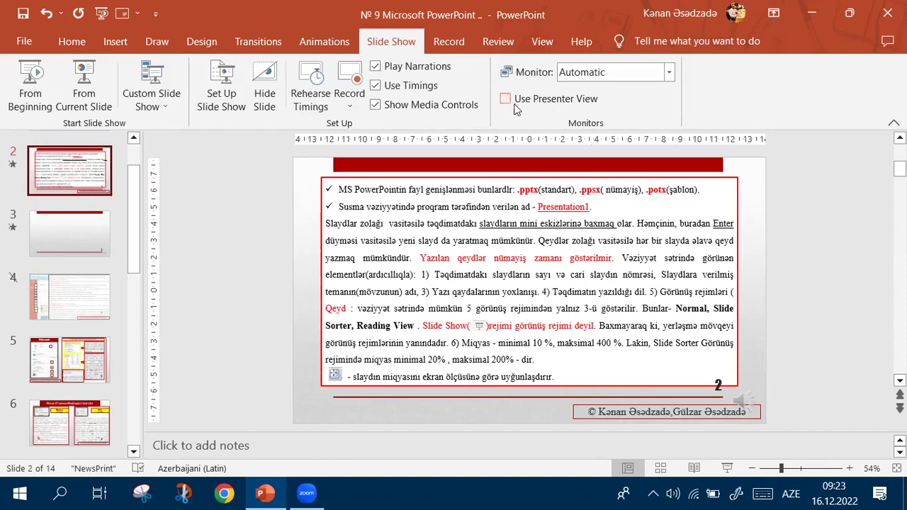
# - Present from the current slide, advance to slide 6, and end the show
pyautogui.click(726, 470)
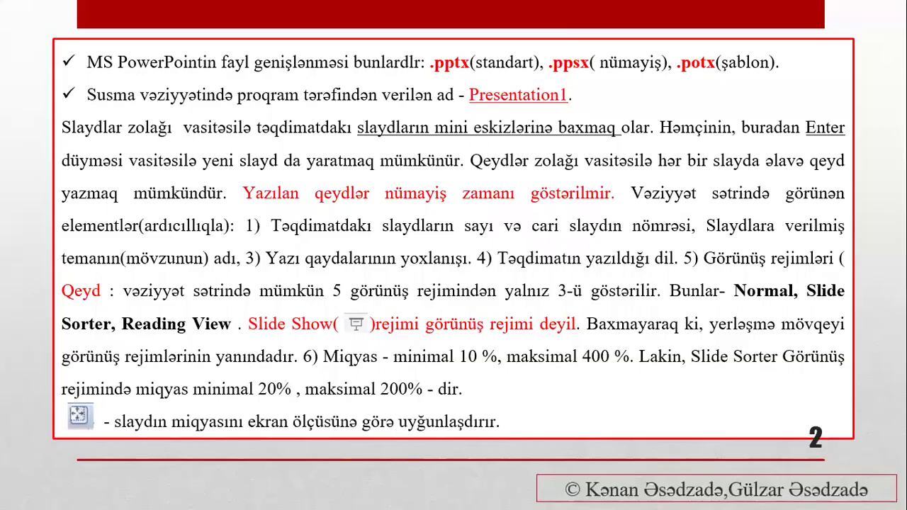
pyautogui.press('Right')
pyautogui.press('Right')
pyautogui.press('Right')
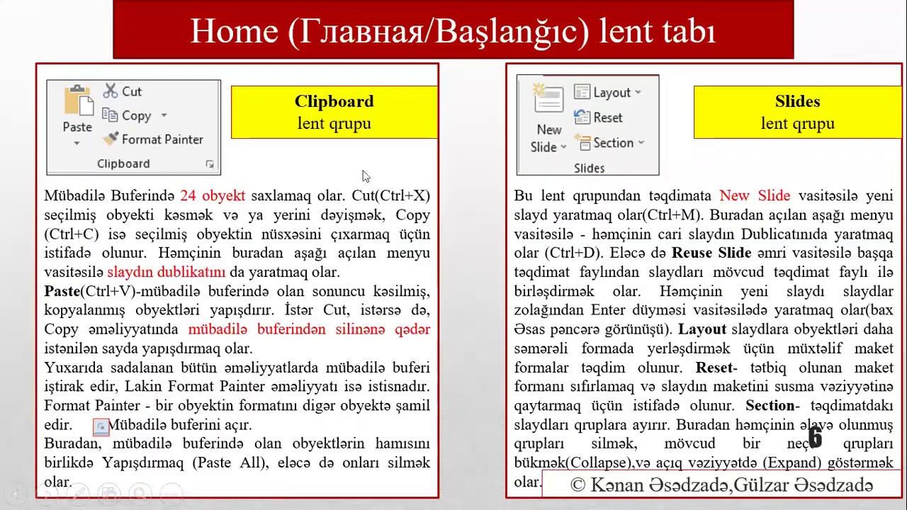
pyautogui.rightClick(418, 125)
pyautogui.click(439, 363)
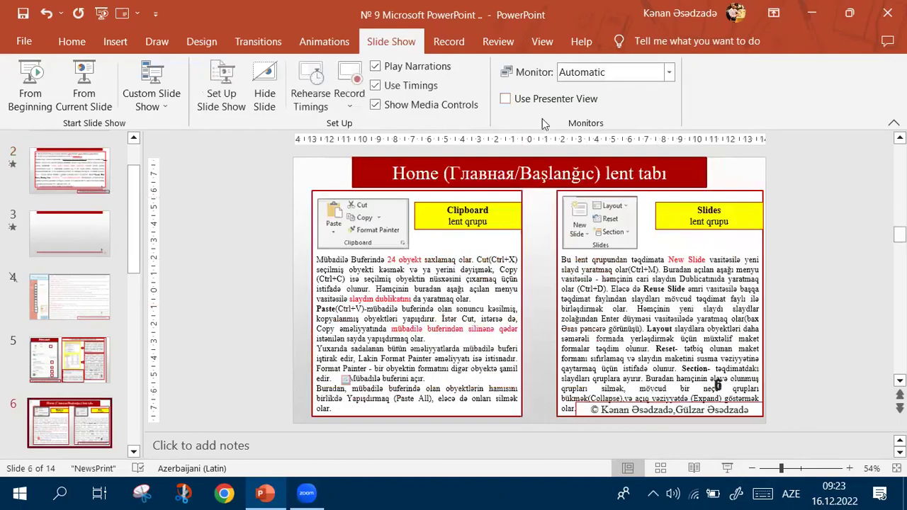
# - Run the show once with Use Presenter View on, then turn presenter view back off
pyautogui.click(505, 100)
pyautogui.click(724, 473)
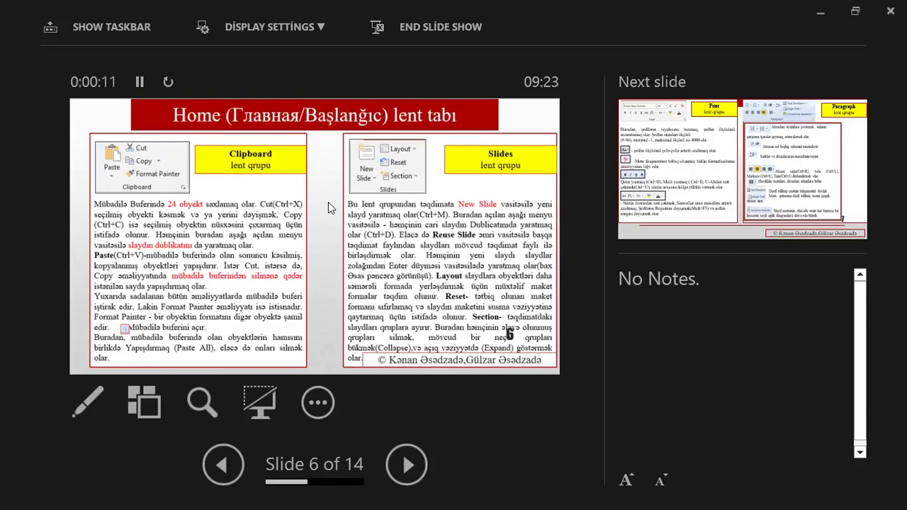
pyautogui.click(889, 11)
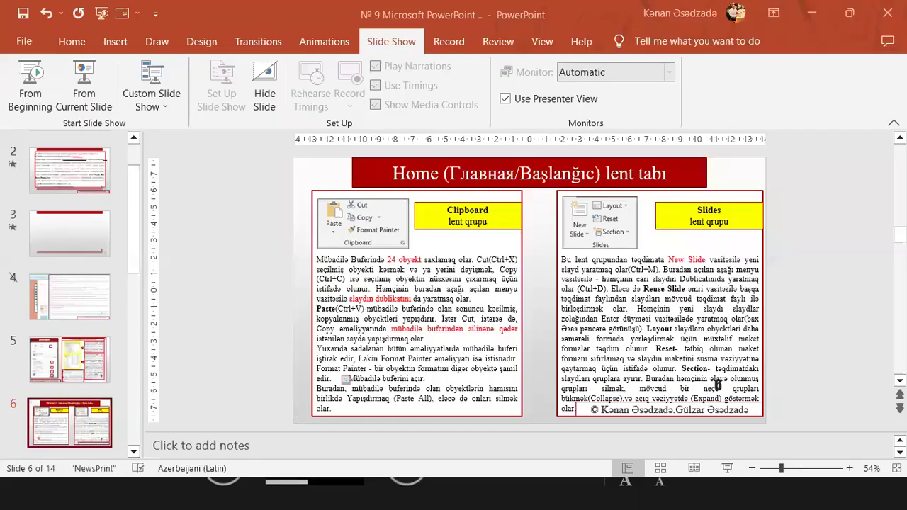
pyautogui.click(510, 100)
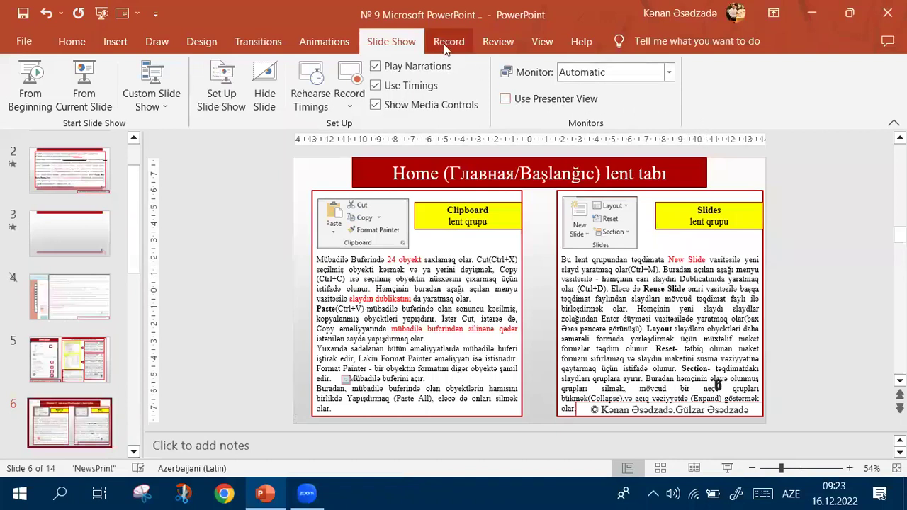
# - Inspect the Set Up Slide Show monitor and presenter view options unchanged, then show the Record tab
pyautogui.click(221, 84)
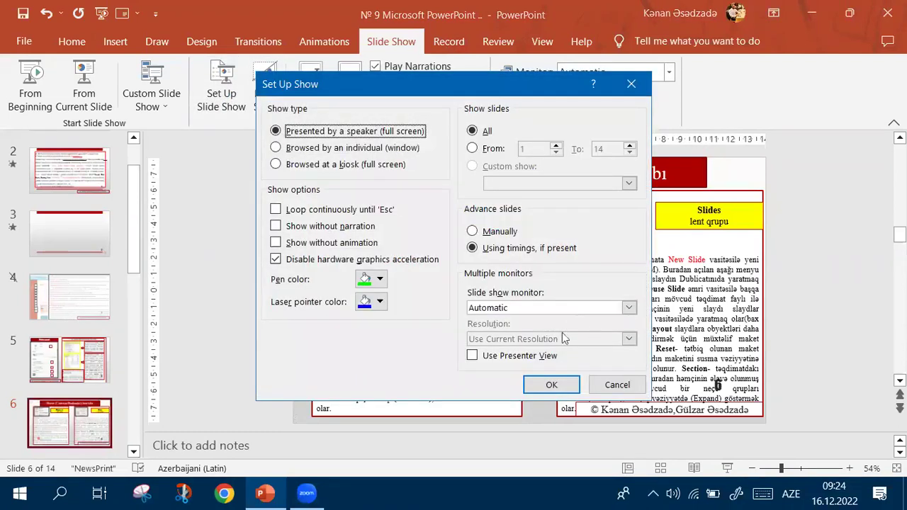
pyautogui.click(629, 307)
pyautogui.click(629, 309)
pyautogui.click(472, 356)
pyautogui.click(471, 356)
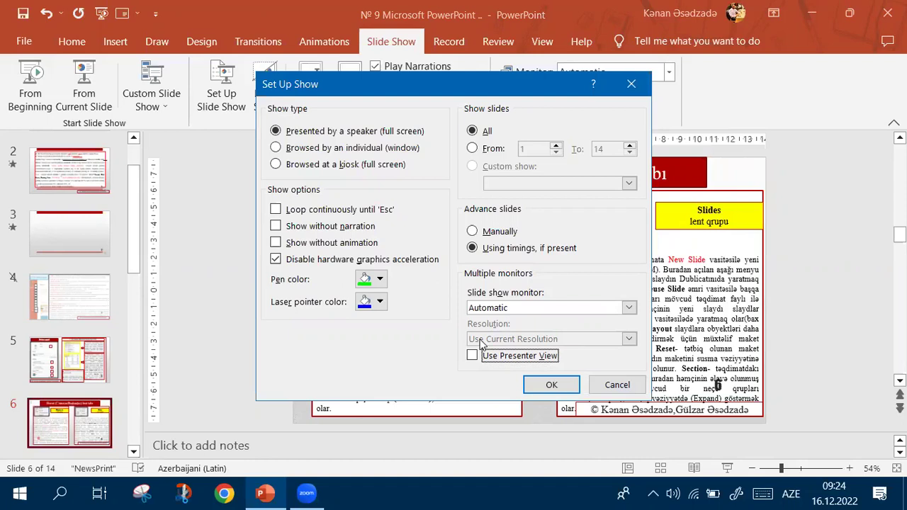
pyautogui.click(633, 83)
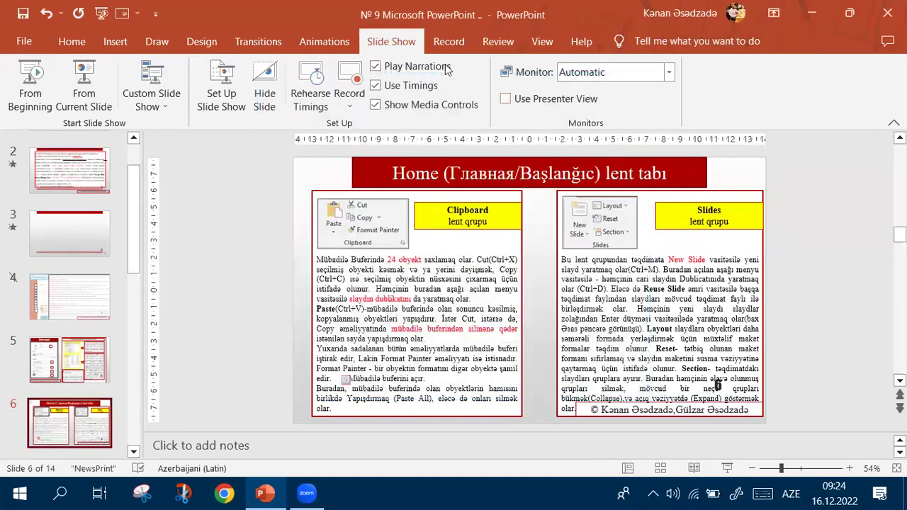
pyautogui.click(455, 43)
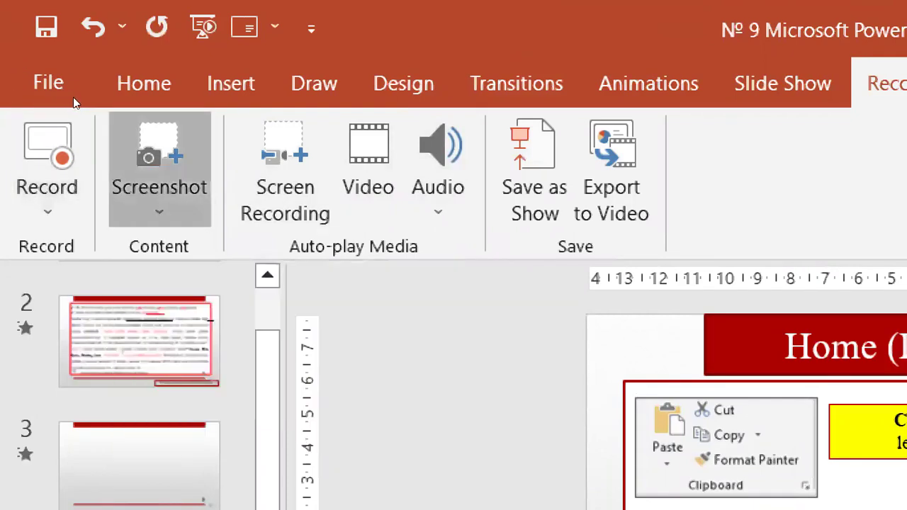
pyautogui.press('Return')
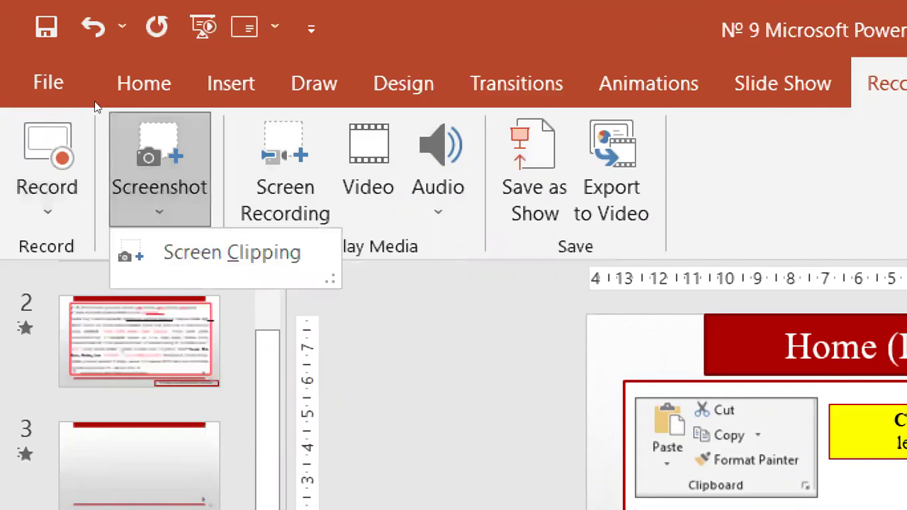
pyautogui.press('Escape')
pyautogui.press('Left')
pyautogui.press('Left')
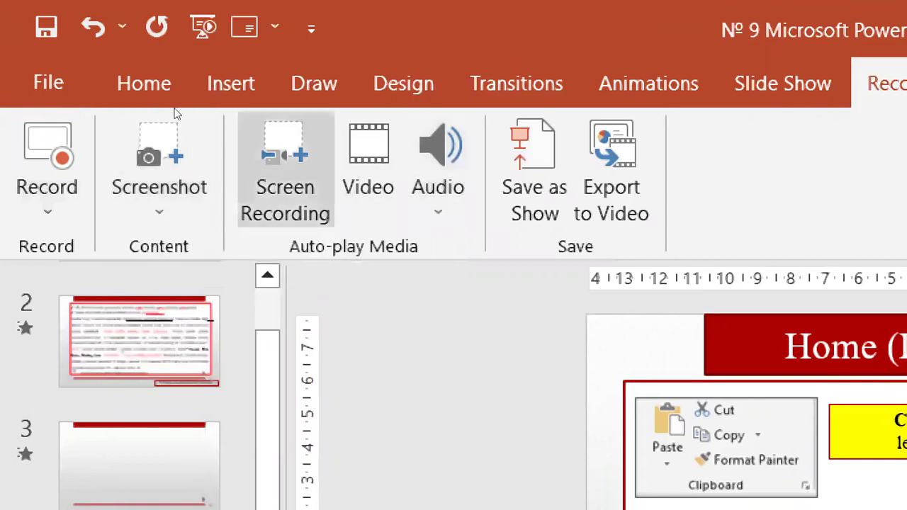
pyautogui.press('Right')
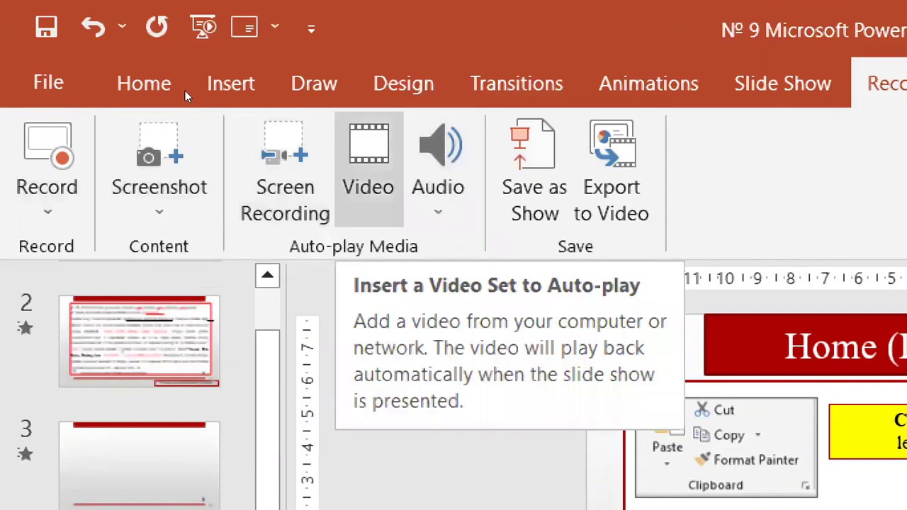
pyautogui.press('Right')
pyautogui.press('Right')
pyautogui.press('Right')
pyautogui.press('Left')
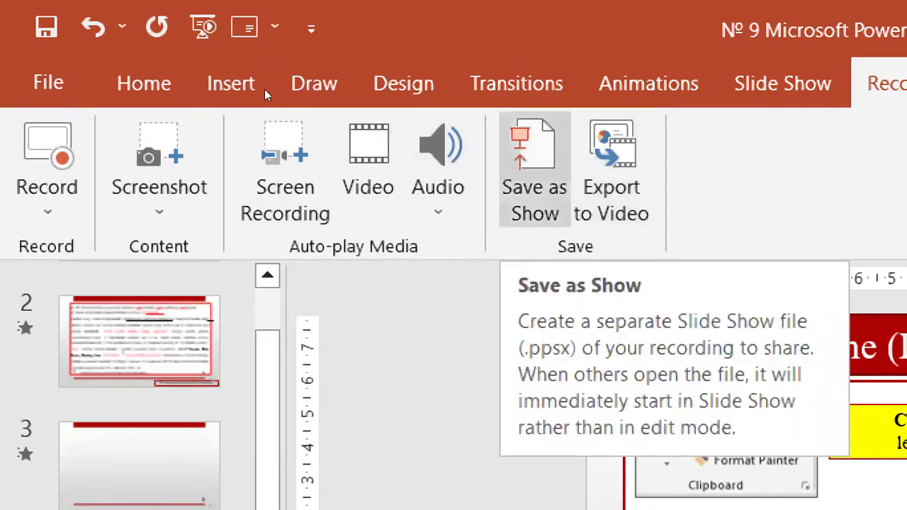
pyautogui.press('Right')
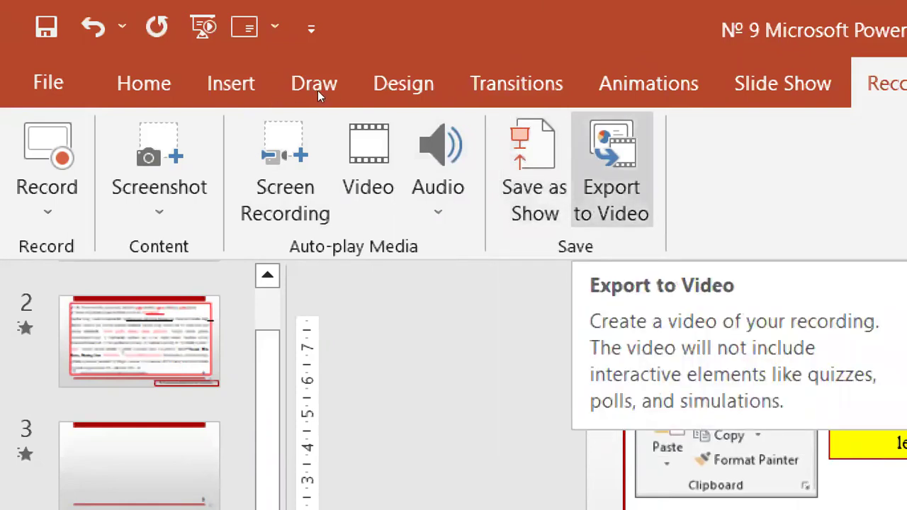
pyautogui.press('Left')
pyautogui.press('Right')
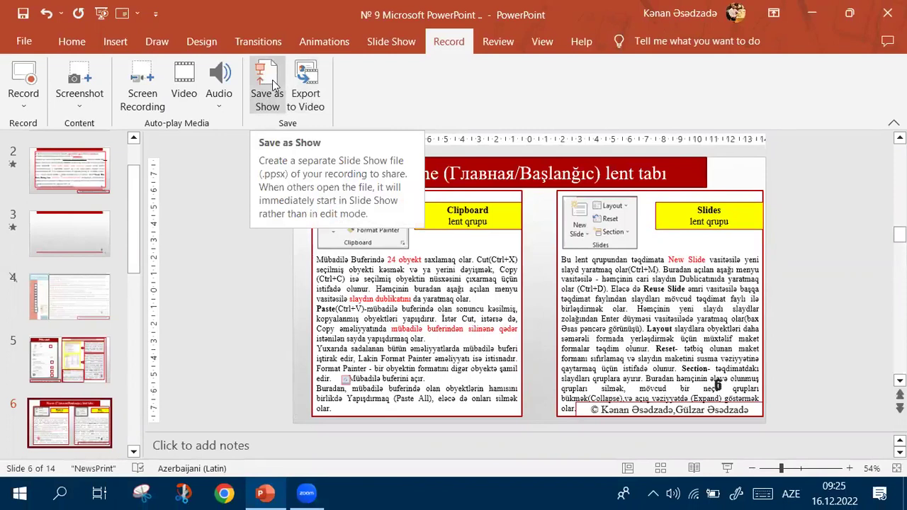
# - Save the deck as a PowerPoint Show file on the Desktop
pyautogui.click(273, 83)
pyautogui.click(165, 143)
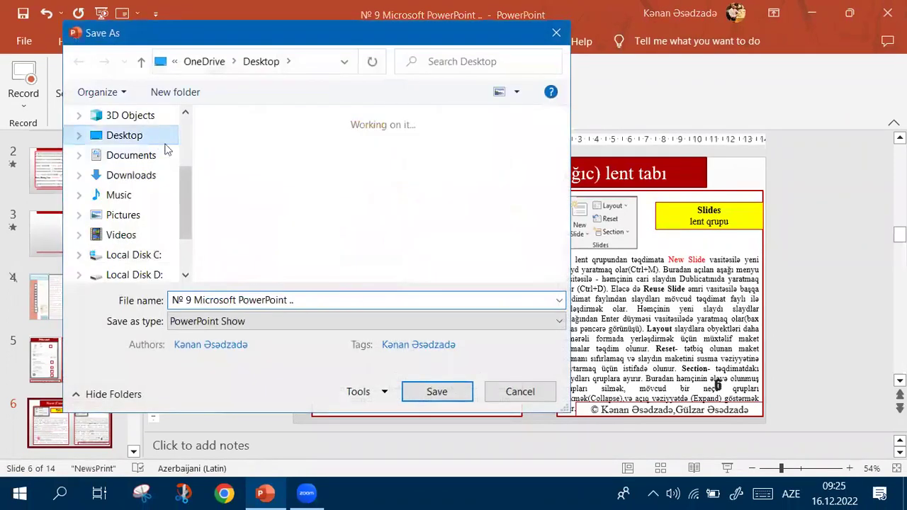
pyautogui.click(437, 390)
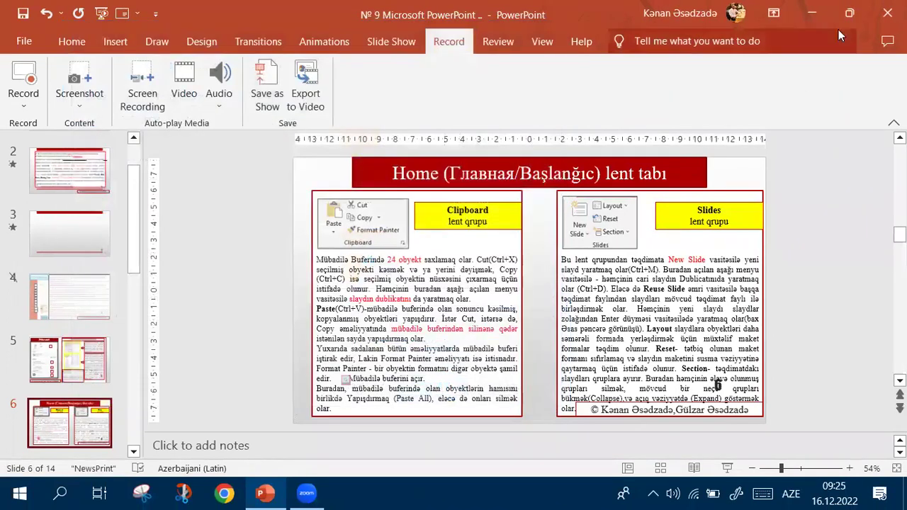
# - Play the saved show file from the desktop and end it with Esc
pyautogui.click(812, 13)
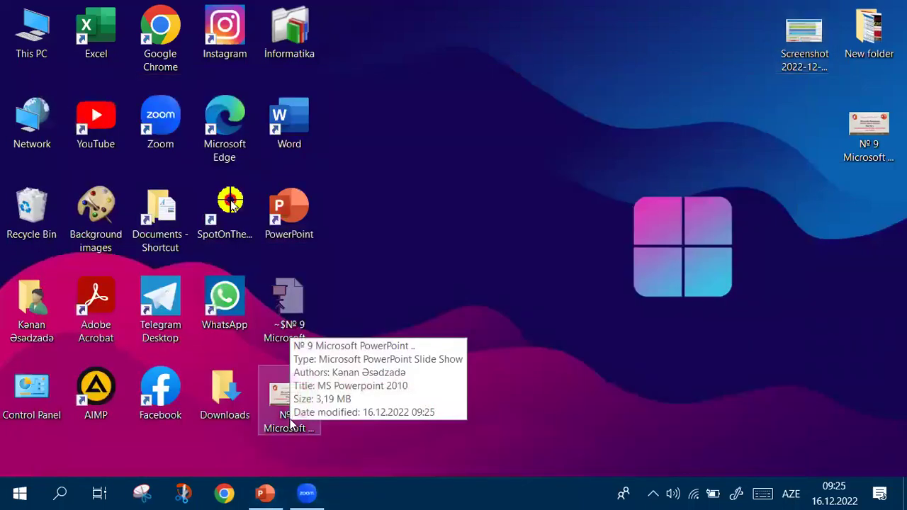
pyautogui.doubleClick(290, 419)
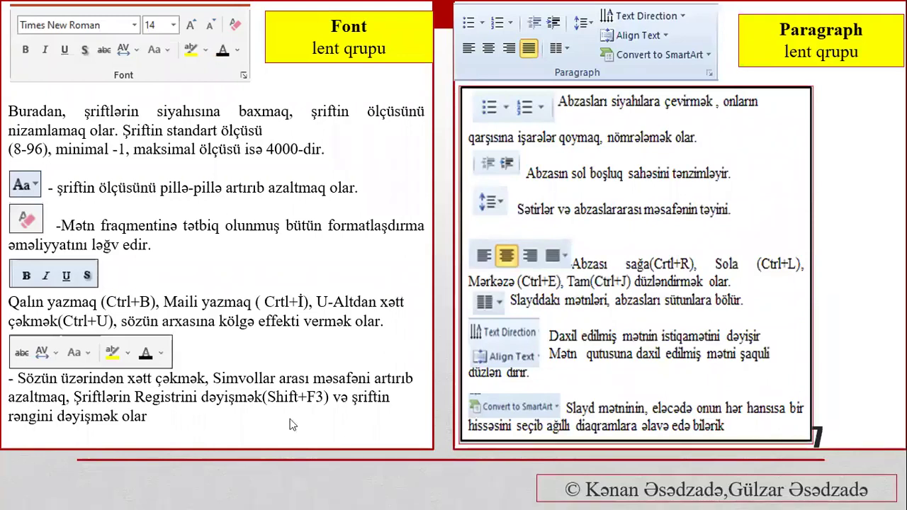
pyautogui.press('Escape')
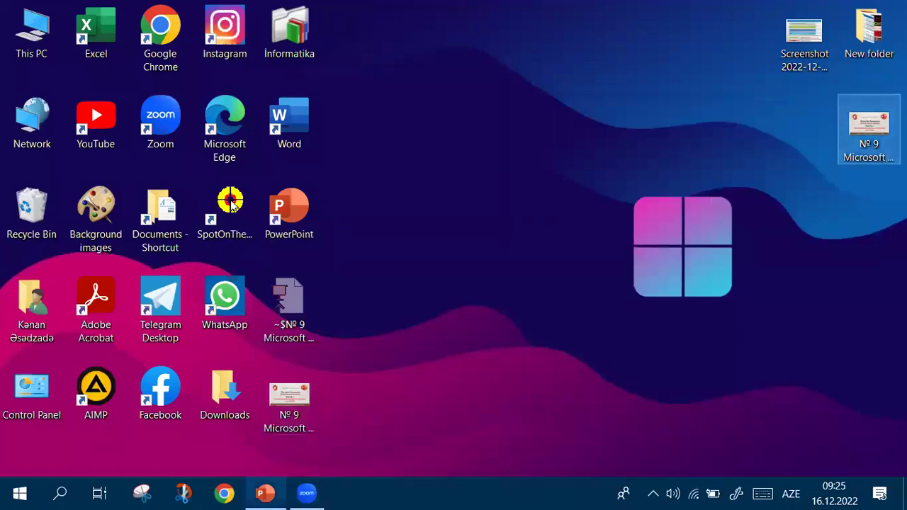
# - Reopen the presentation from the desktop and briefly visit the Export as video page
pyautogui.doubleClick(870, 131)
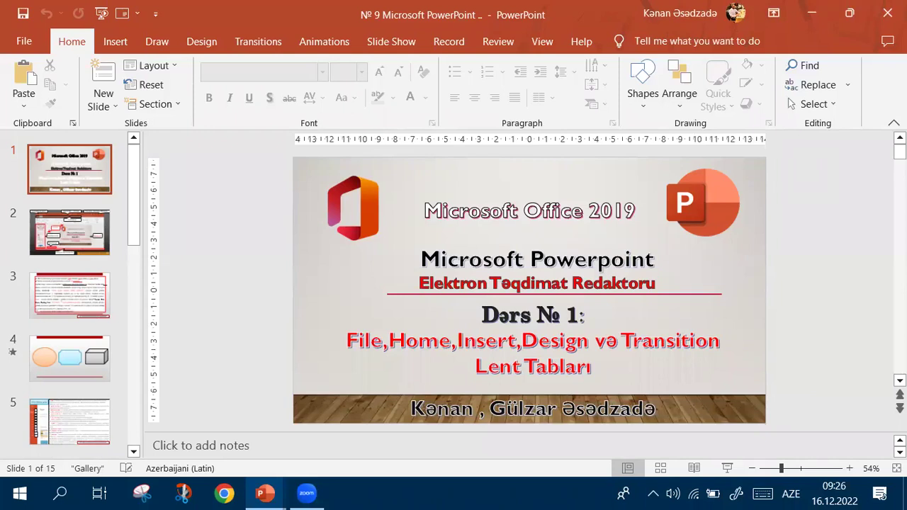
pyautogui.click(445, 45)
pyautogui.click(307, 86)
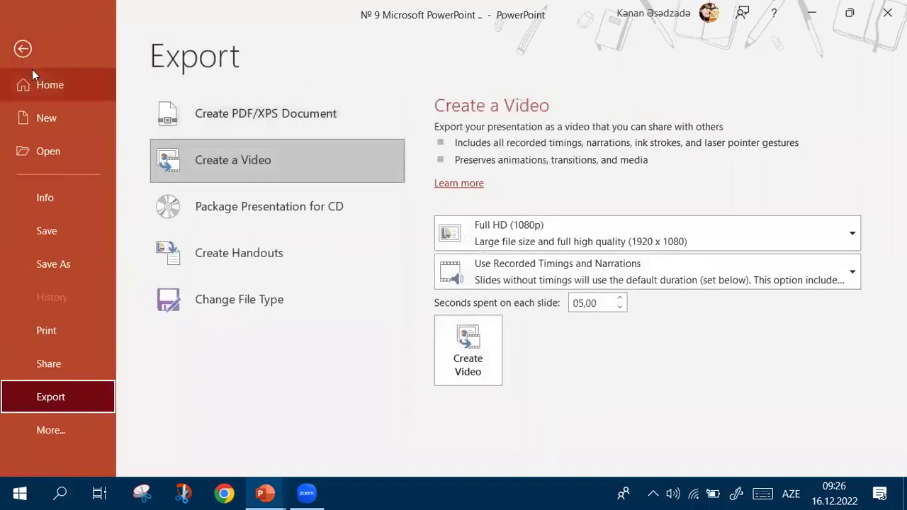
pyautogui.click(24, 51)
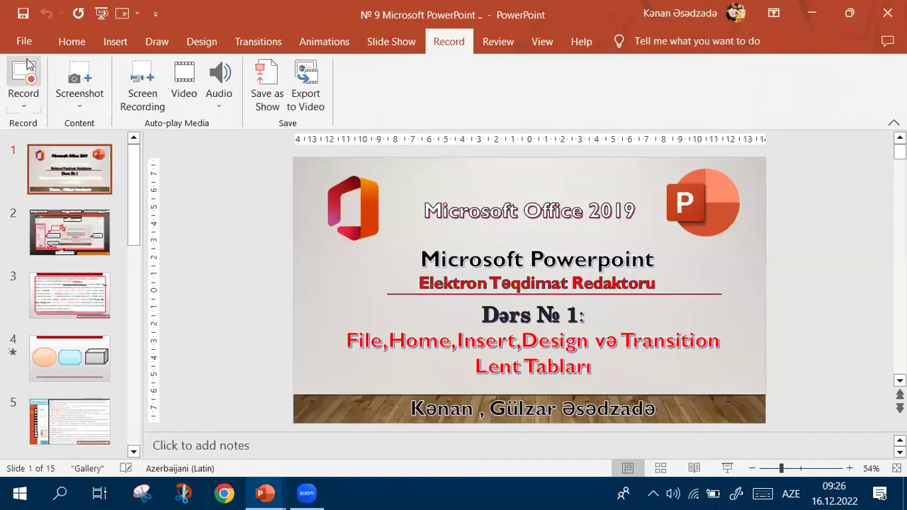
# - Return to the Review tab after a brief look at the View tab
pyautogui.click(488, 47)
pyautogui.click(542, 44)
pyautogui.click(498, 44)
# - Go to slide 3 and select the phrase 'Slaydlar zolağı'
pyautogui.click(74, 240)
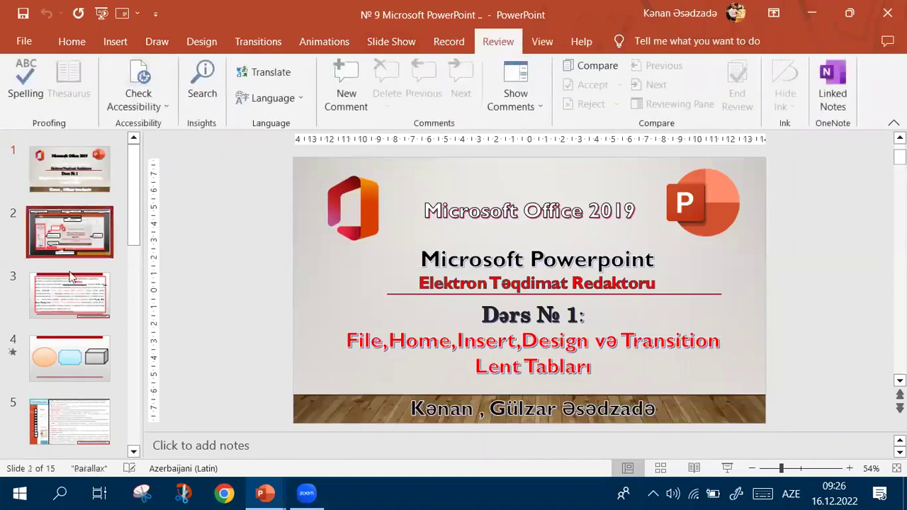
pyautogui.click(99, 294)
pyautogui.moveTo(325, 224); pyautogui.dragTo(389, 226)
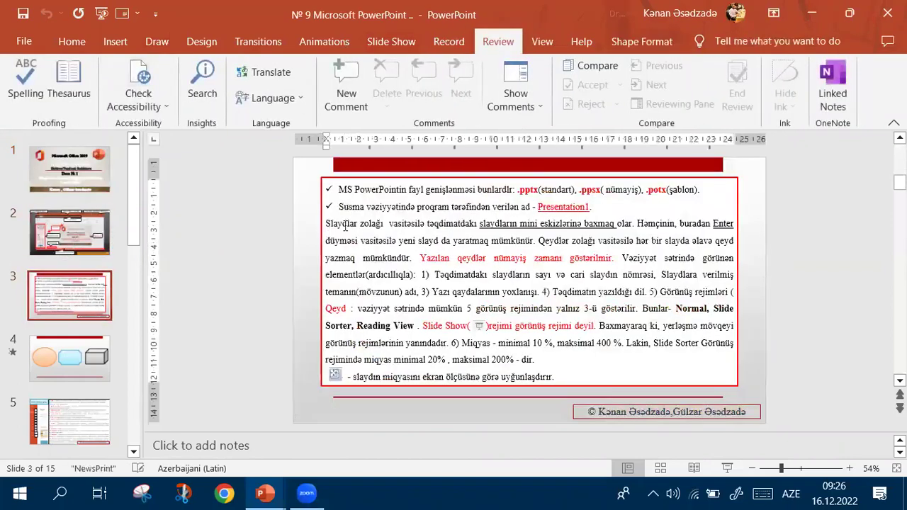
# - Glance at spelling and accessibility tools, then web-search the selected phrase
pyautogui.click(32, 88)
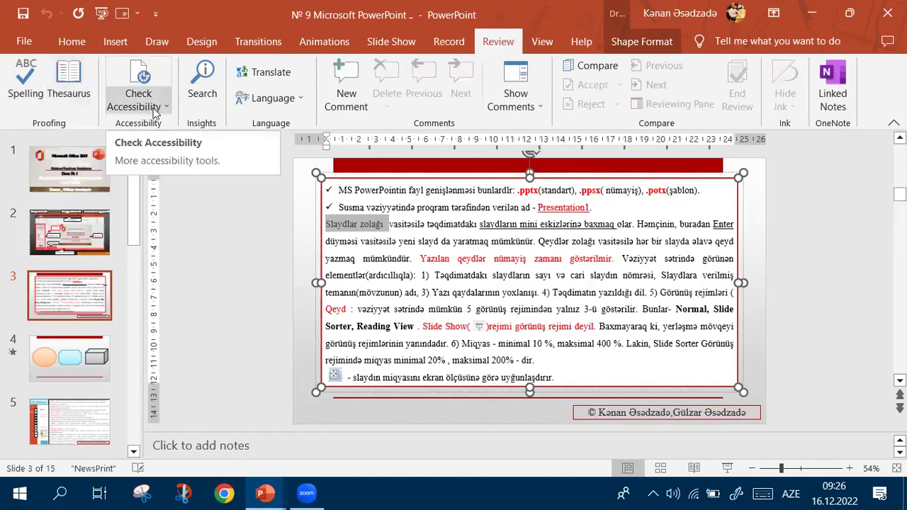
pyautogui.click(155, 106)
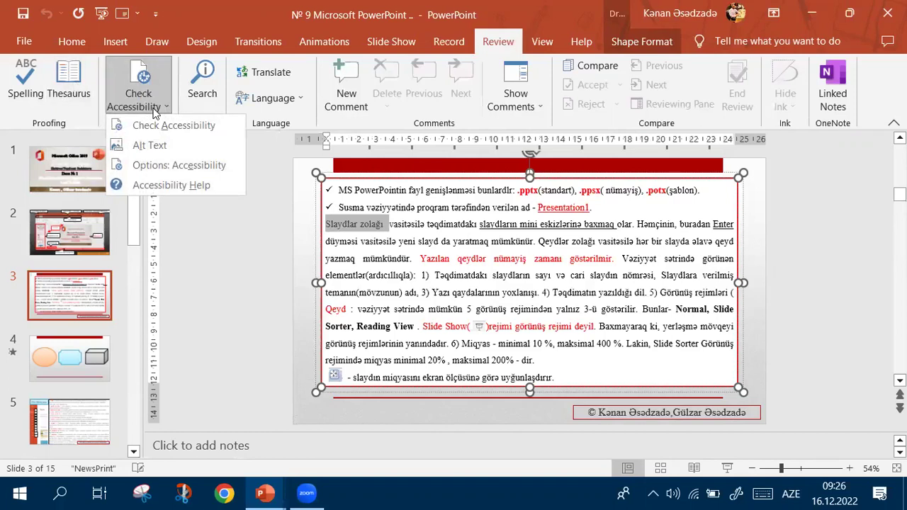
pyautogui.click(261, 154)
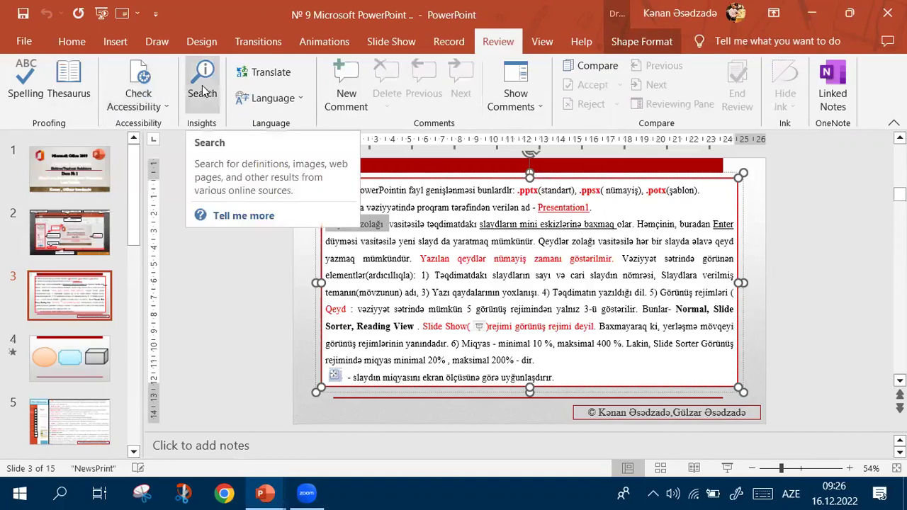
pyautogui.click(72, 44)
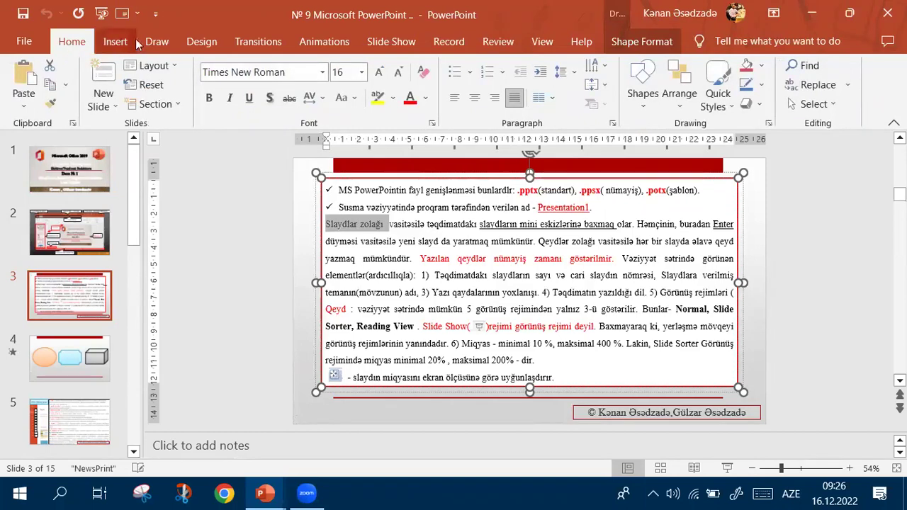
pyautogui.click(499, 45)
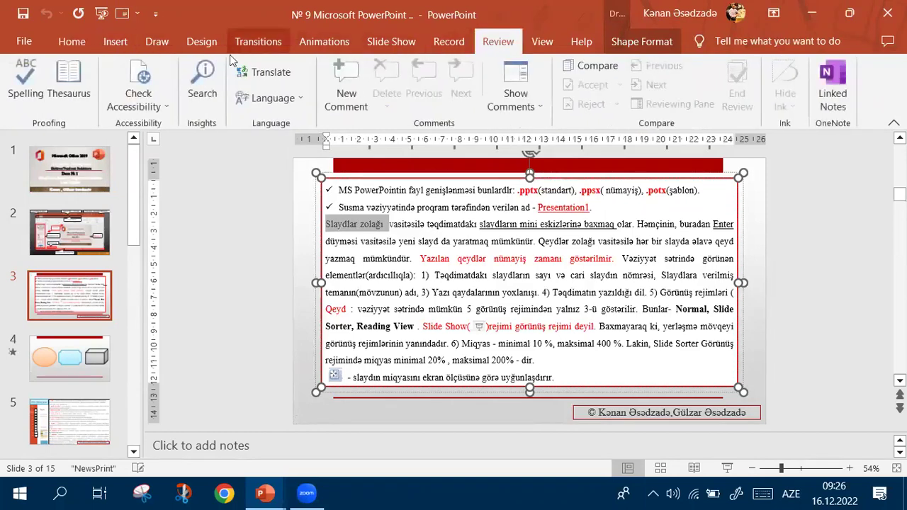
pyautogui.click(202, 78)
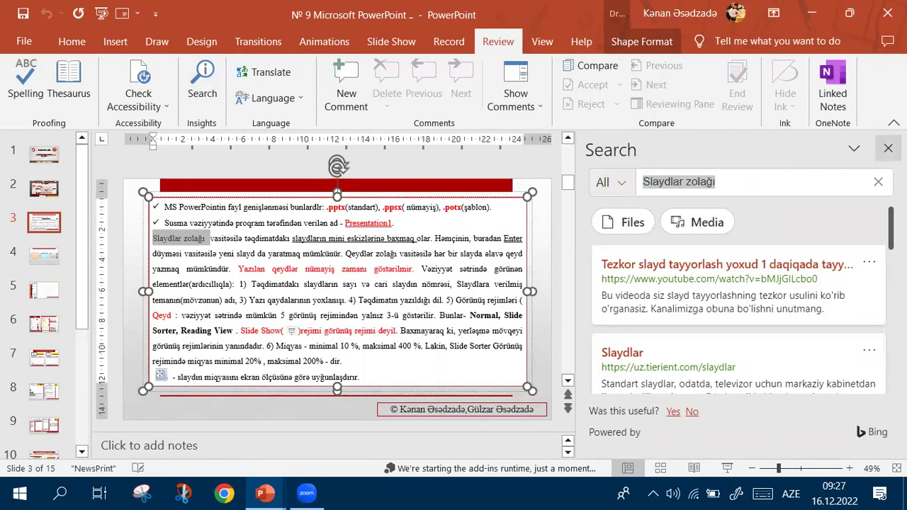
# - Translate 'Slaydlar zolağı' into English, then close the search and translator panes
pyautogui.click(888, 148)
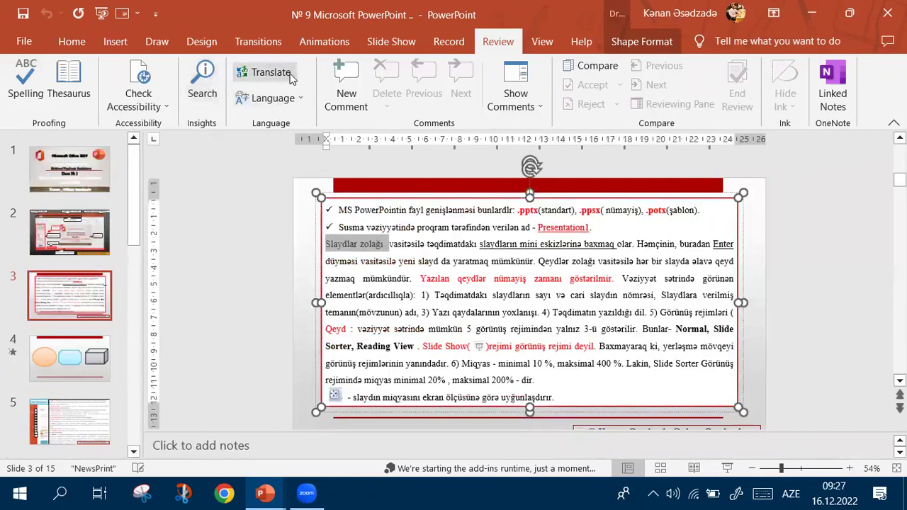
pyautogui.click(288, 78)
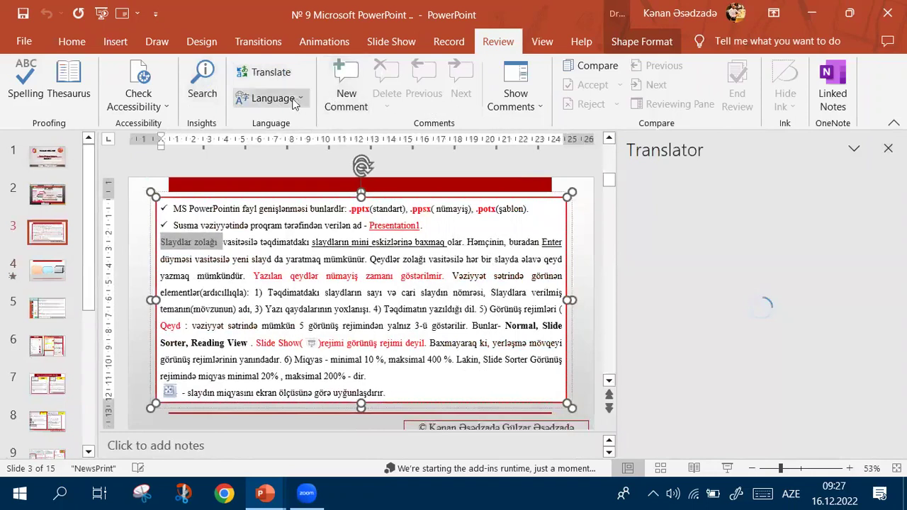
pyautogui.click(290, 98)
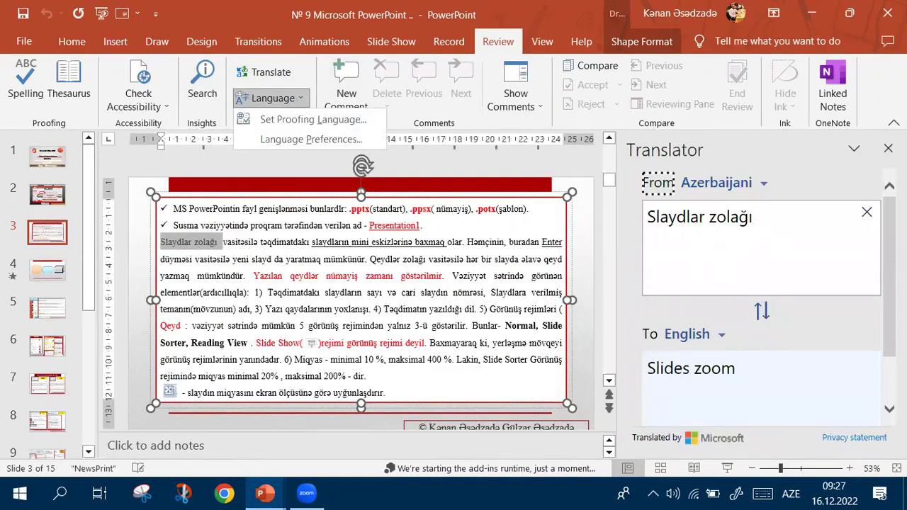
pyautogui.click(887, 148)
pyautogui.click(887, 148)
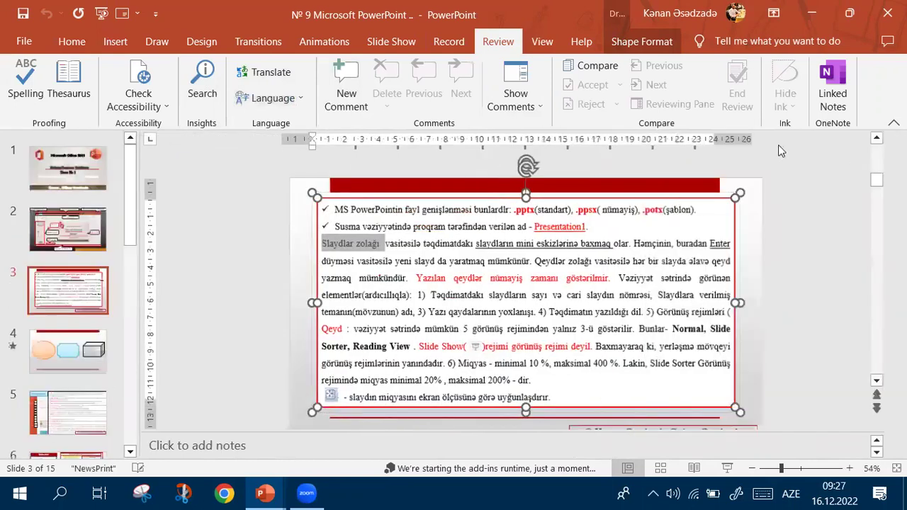
# - Review Set Proofing Language and Language Preferences, closing both without changes
pyautogui.click(301, 98)
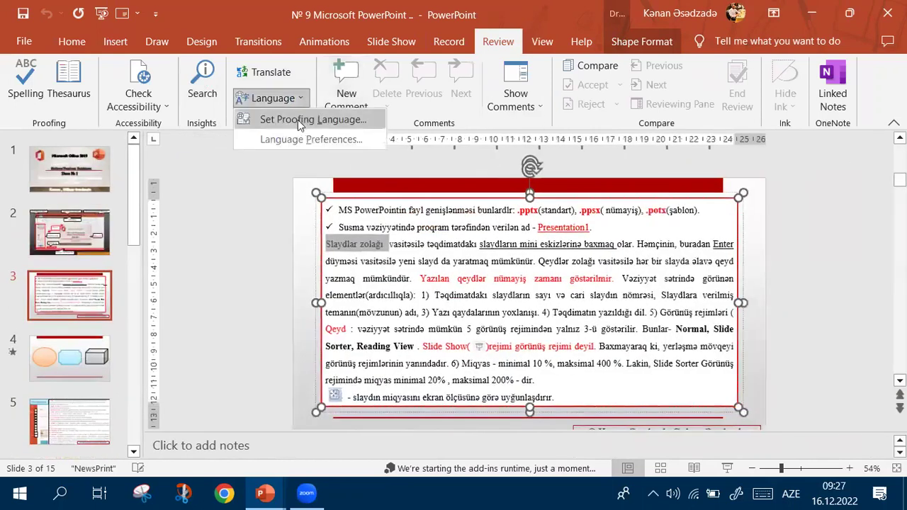
pyautogui.click(300, 122)
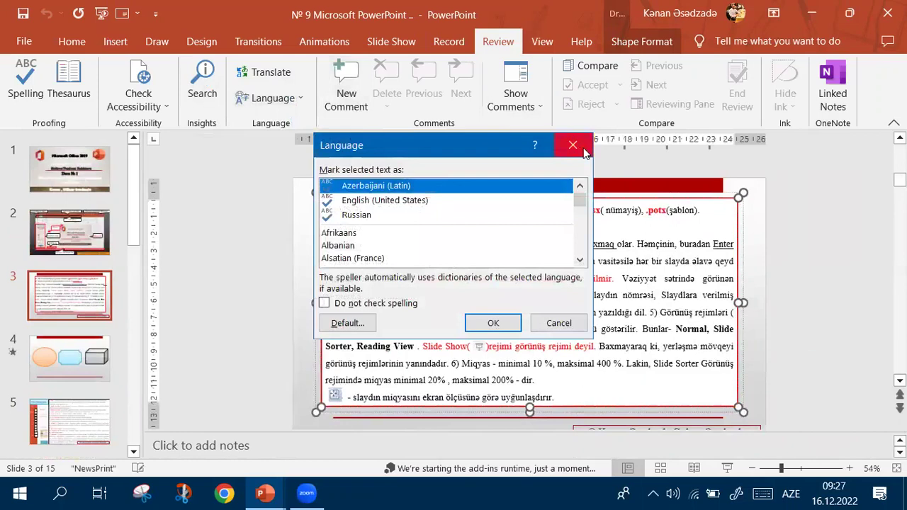
pyautogui.click(571, 146)
pyautogui.click(285, 103)
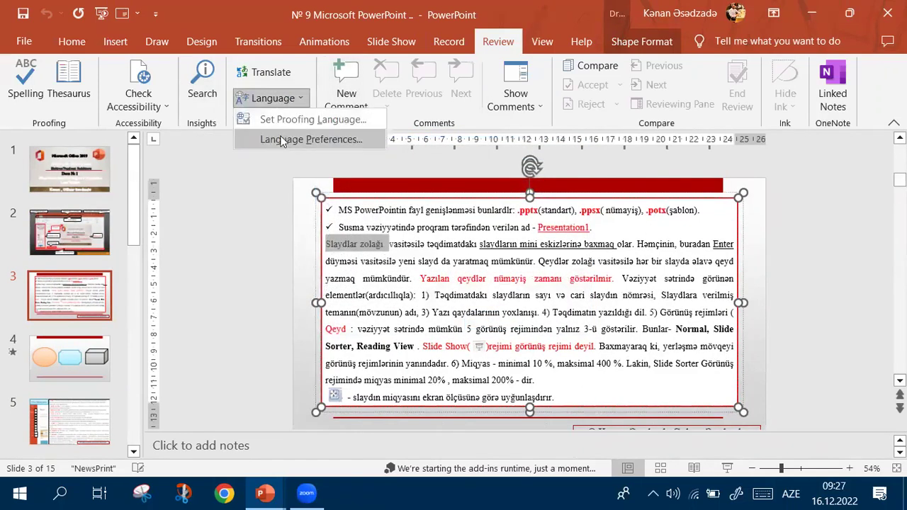
pyautogui.click(280, 140)
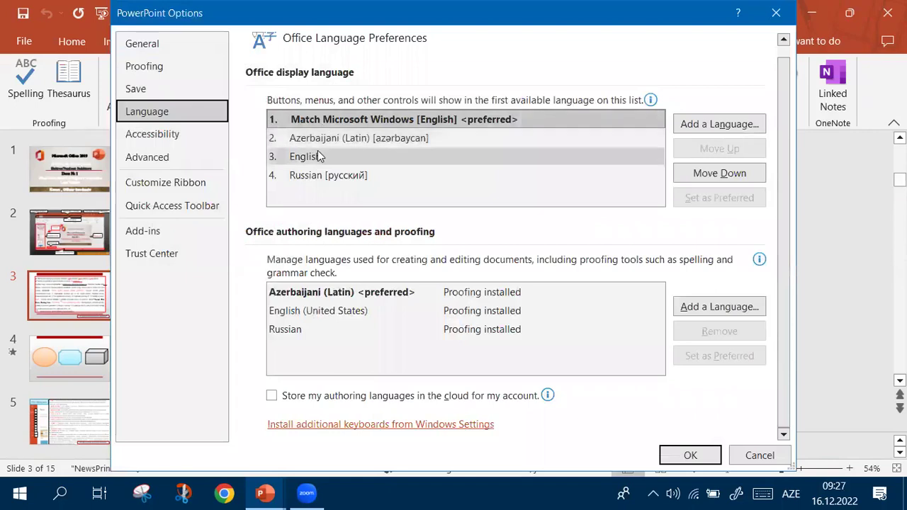
pyautogui.click(776, 13)
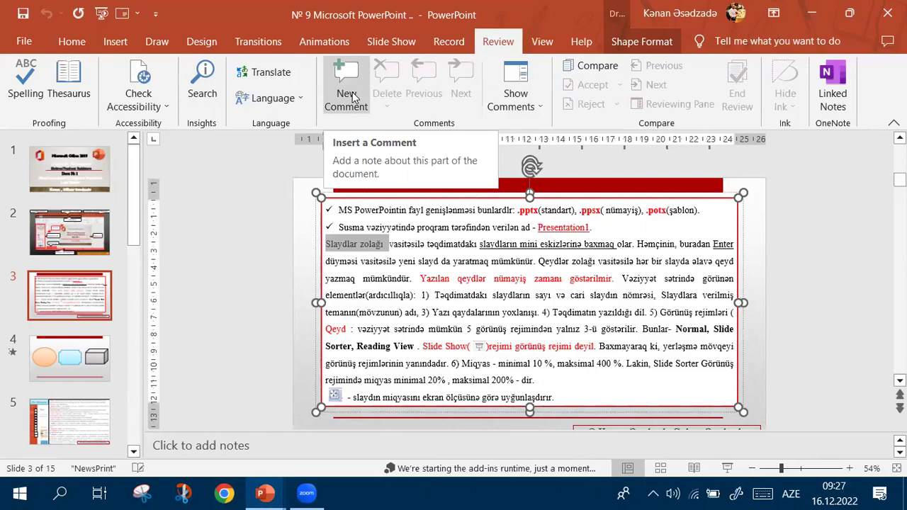
# - Add an empty comment at the word Yazılan, then delete it and close Comments
pyautogui.click(428, 278)
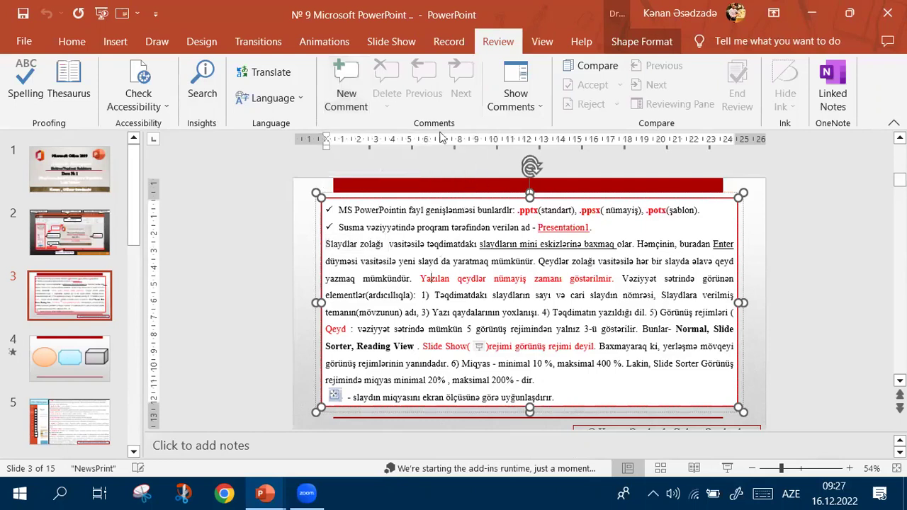
pyautogui.click(344, 84)
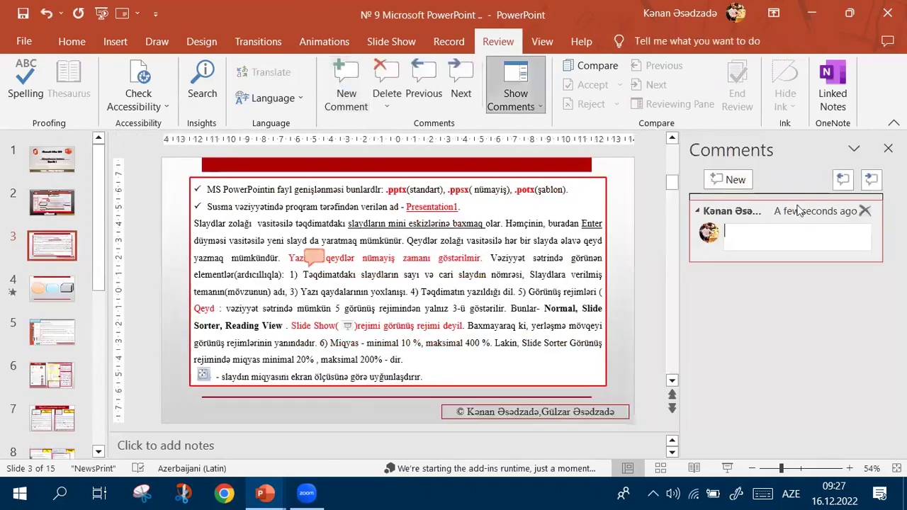
pyautogui.click(516, 76)
pyautogui.click(516, 76)
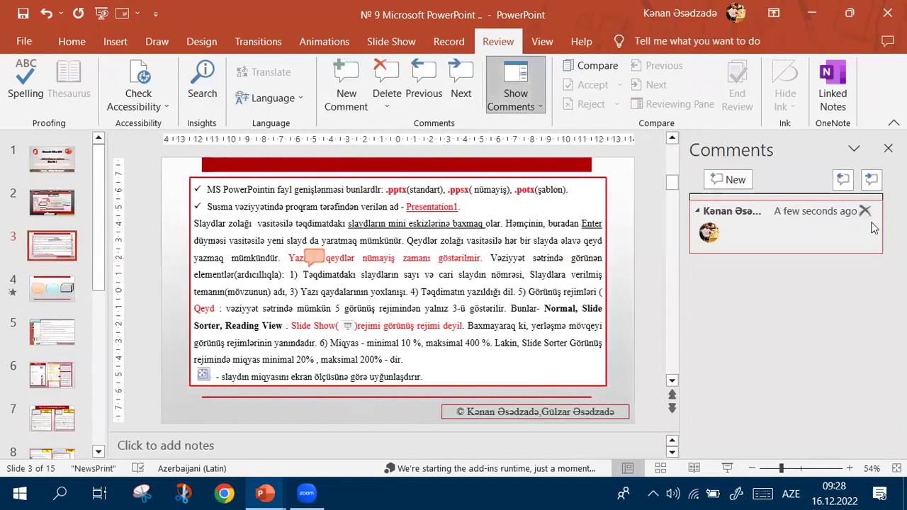
pyautogui.click(867, 211)
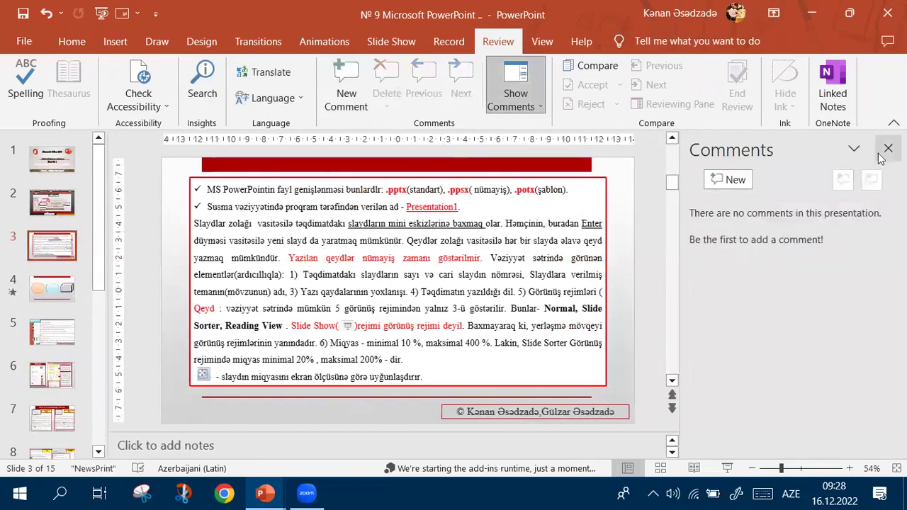
pyautogui.click(888, 148)
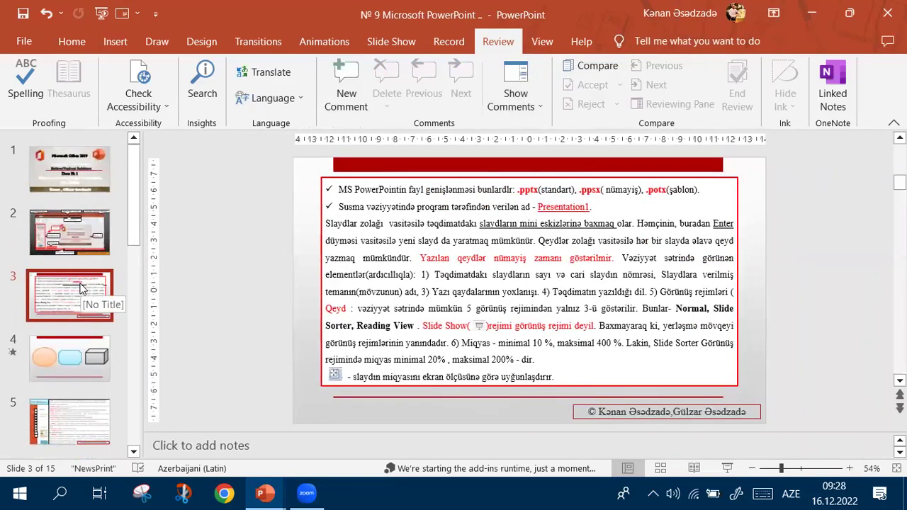
# - Delete the shapes slide 4 and the Xətkeşlər callout on slide 2
pyautogui.click(73, 360)
pyautogui.press('Delete')
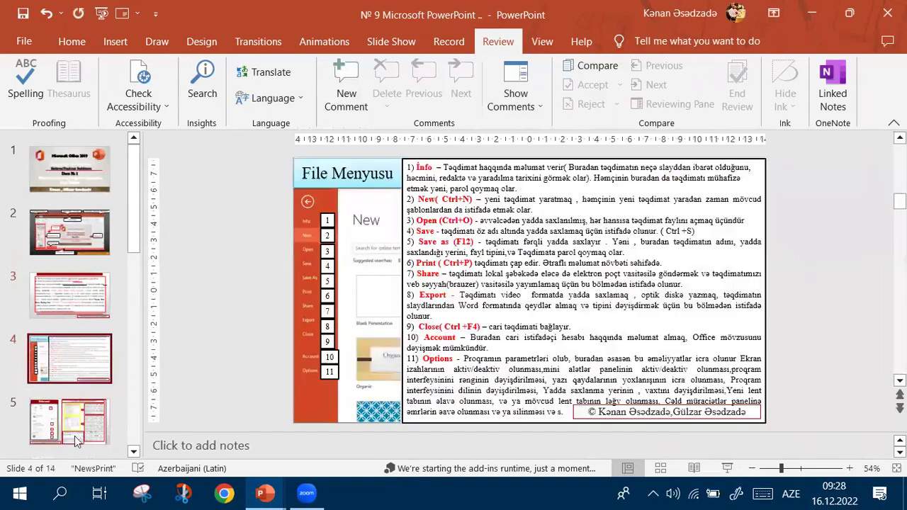
pyautogui.click(90, 232)
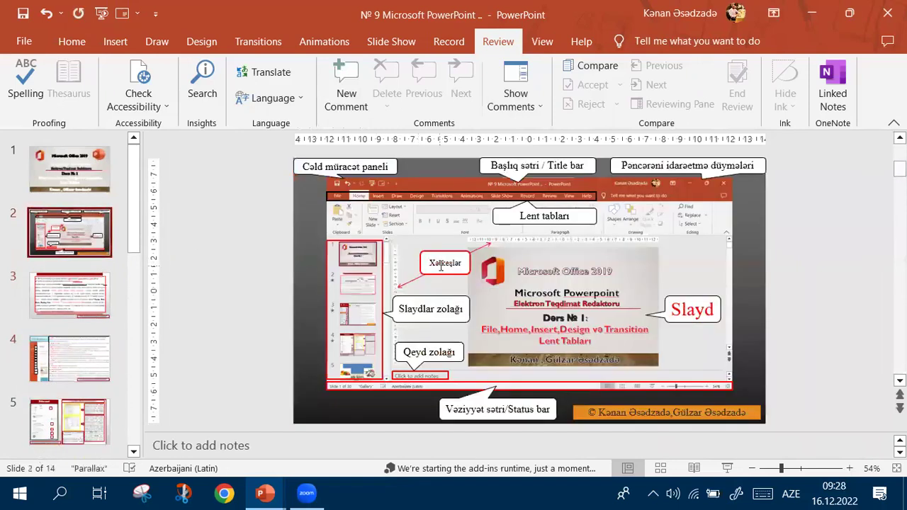
pyautogui.click(435, 273)
pyautogui.press('Delete')
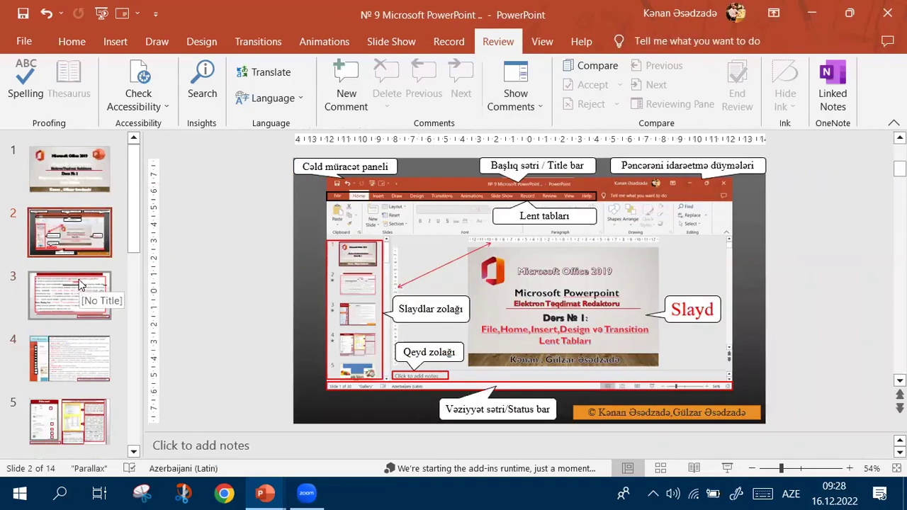
# - Start Save As with F12 to the Desktop and select the file name's trailing dots
pyautogui.press('F12')
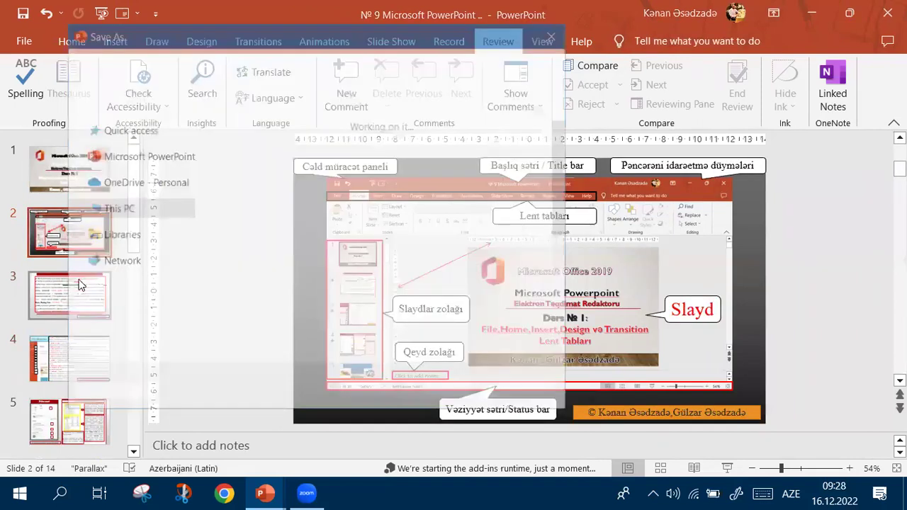
pyautogui.click(124, 135)
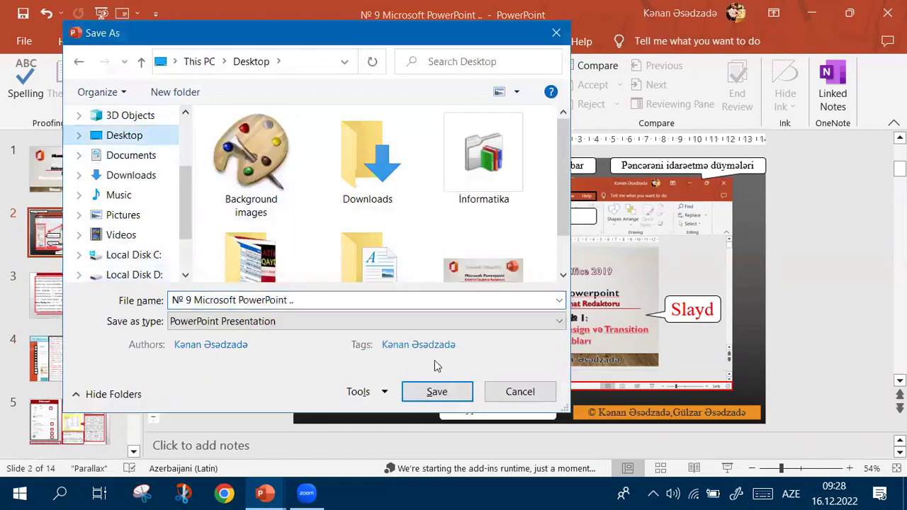
pyautogui.doubleClick(370, 301)
# - Remove the trailing dots from the file name and save the presentation to the Desktop
pyautogui.press('BackSpace')
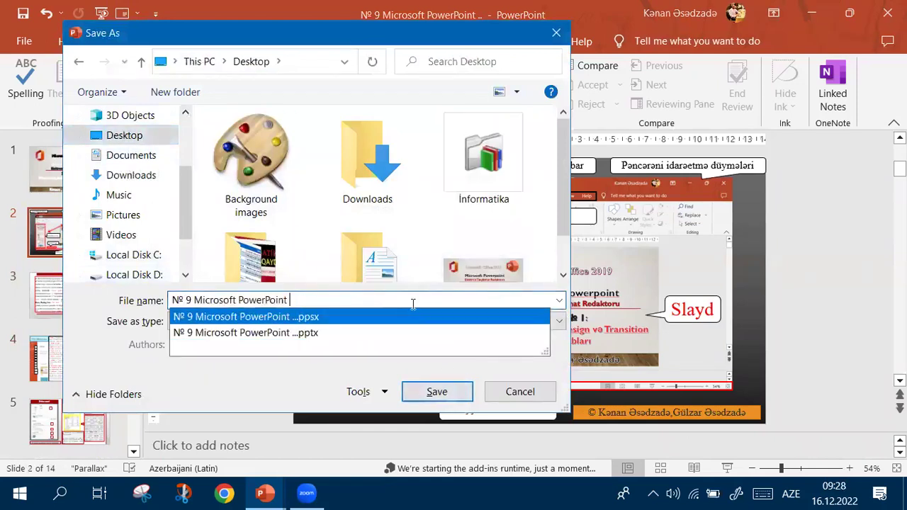
pyautogui.click(209, 380)
pyautogui.click(435, 397)
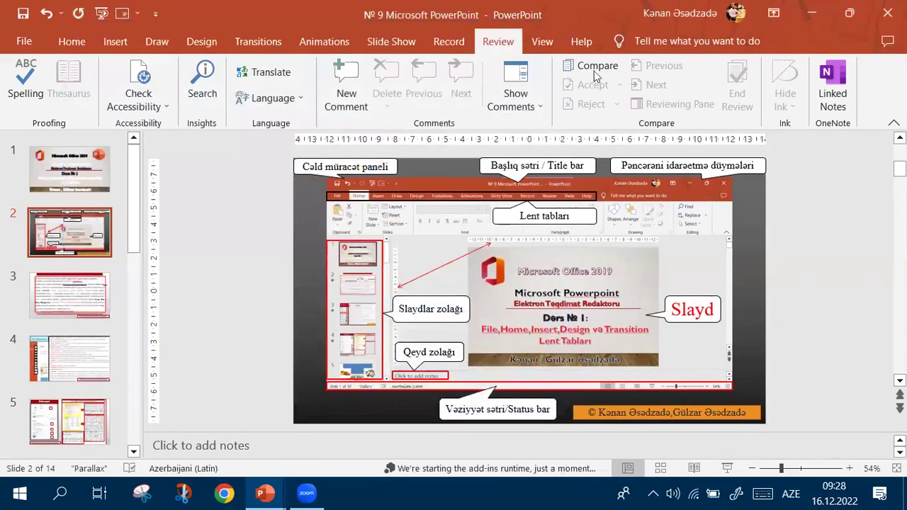
# - Compare and merge another copy of the lesson file, retrying after a no-changes result
pyautogui.click(589, 65)
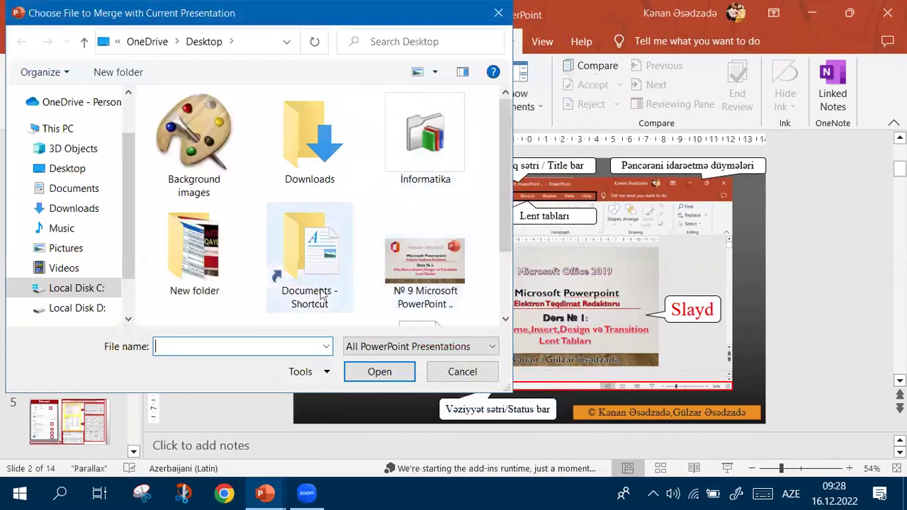
pyautogui.scroll(-1, 319, 283)
pyautogui.click(340, 312)
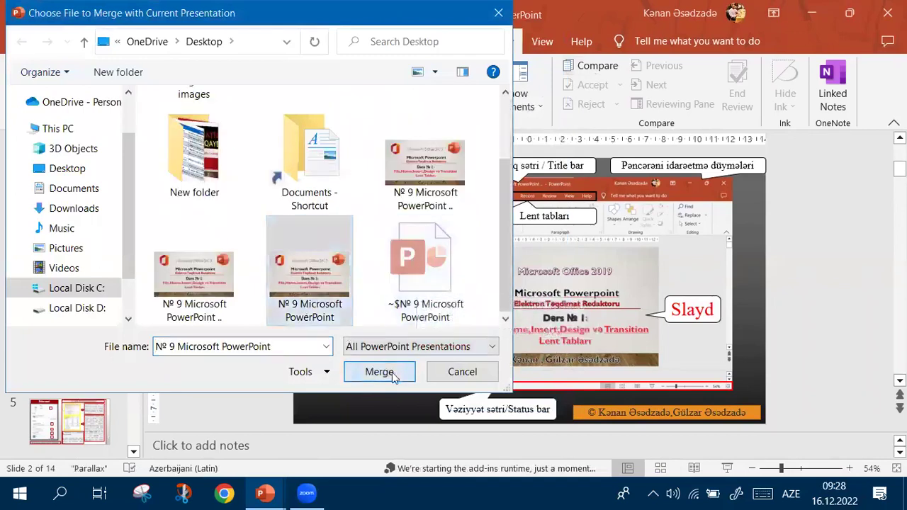
pyautogui.click(392, 372)
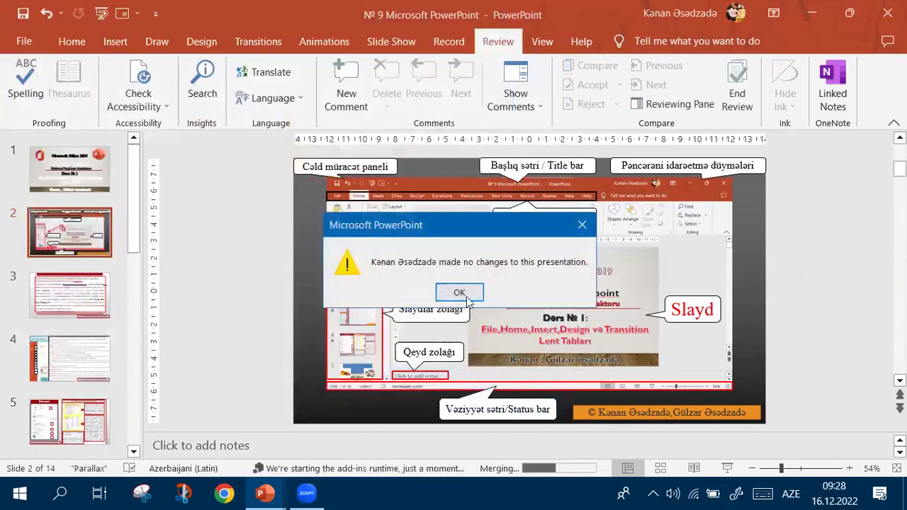
pyautogui.click(462, 293)
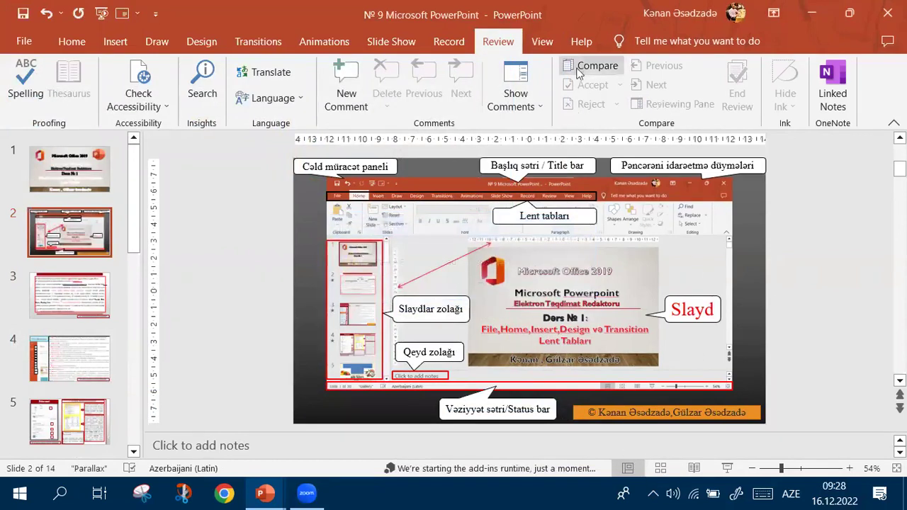
pyautogui.click(591, 67)
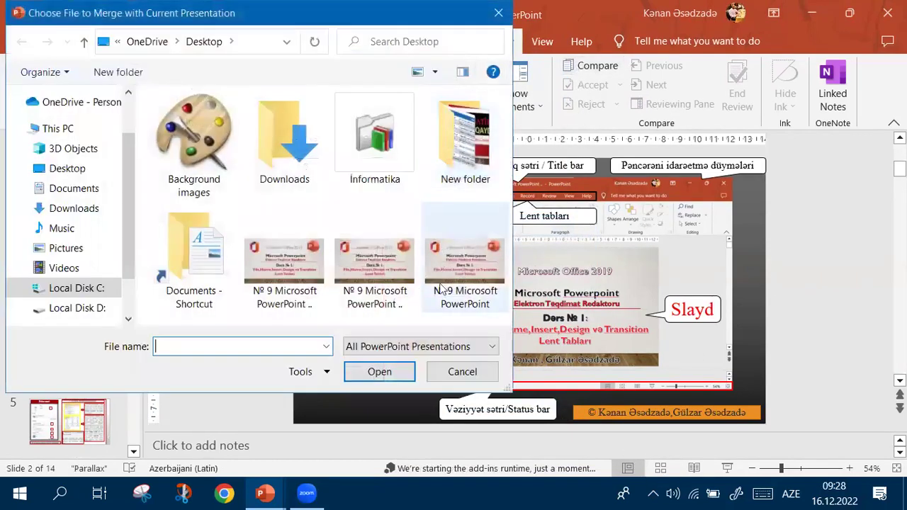
pyautogui.click(399, 303)
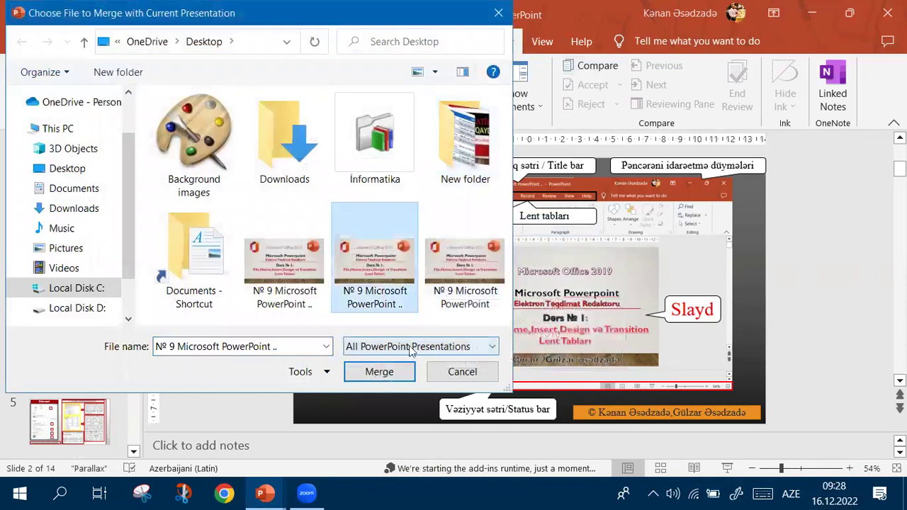
pyautogui.click(306, 282)
pyautogui.click(376, 383)
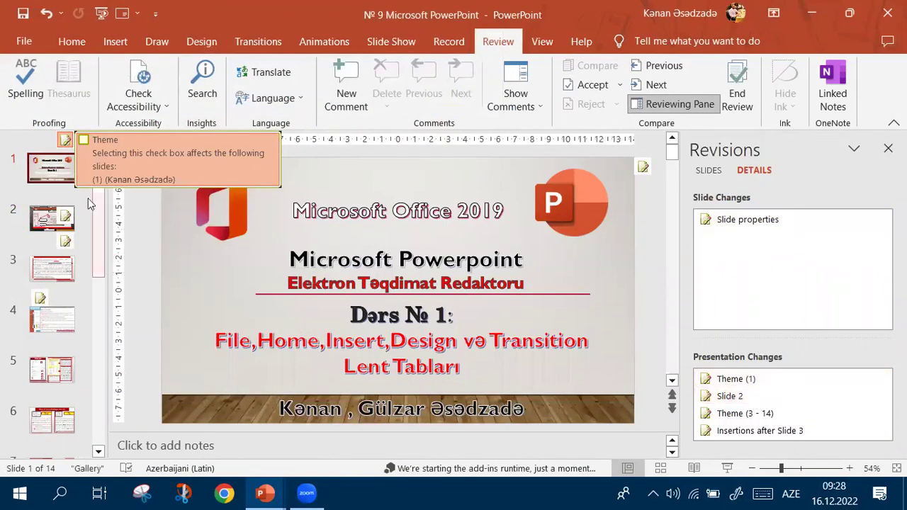
# - Inspect the merged revisions on slides 2 and 3, including theme and slide properties changes
pyautogui.click(65, 221)
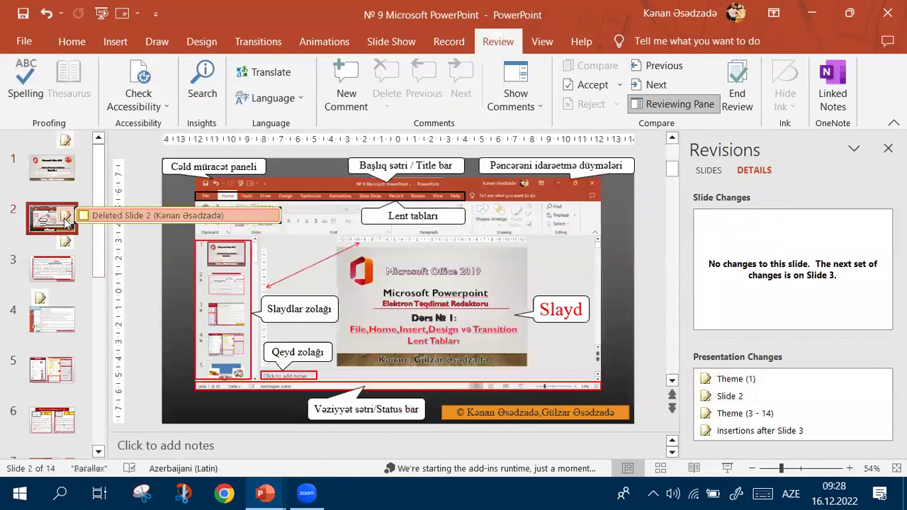
pyautogui.click(66, 242)
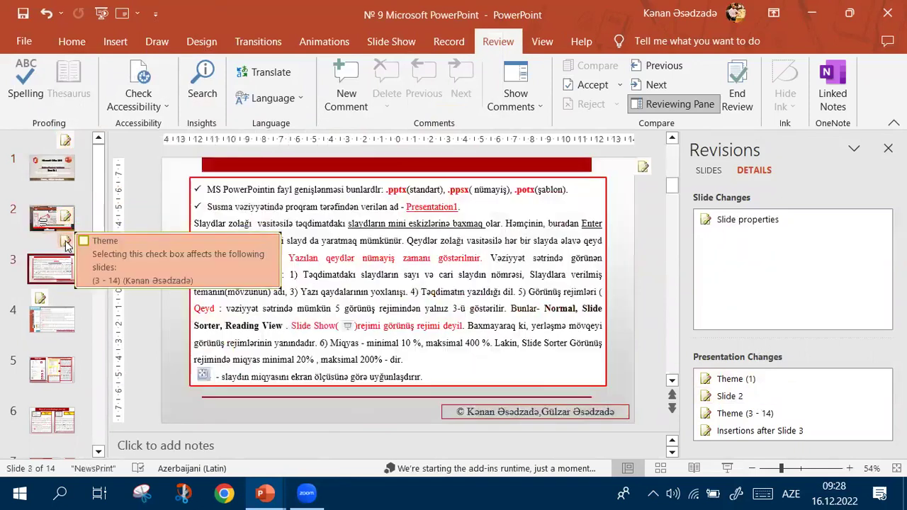
pyautogui.scroll(-3, 61, 228)
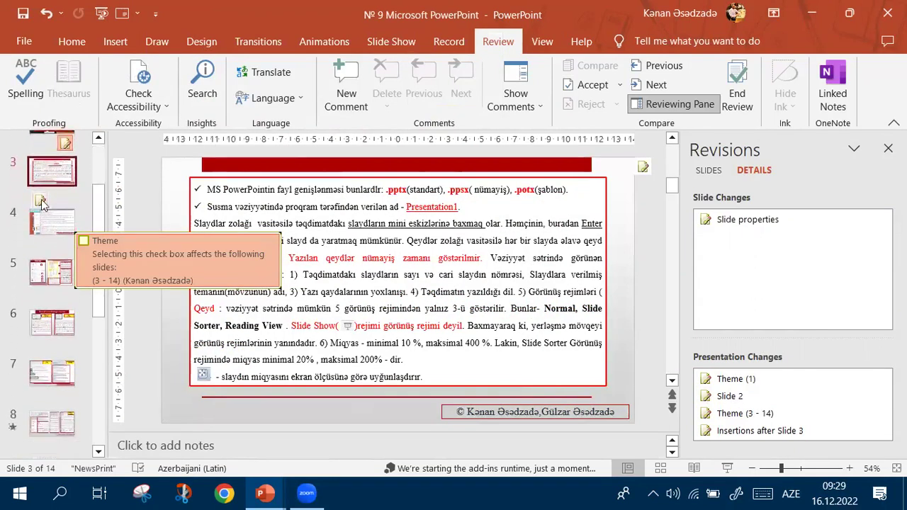
pyautogui.click(40, 202)
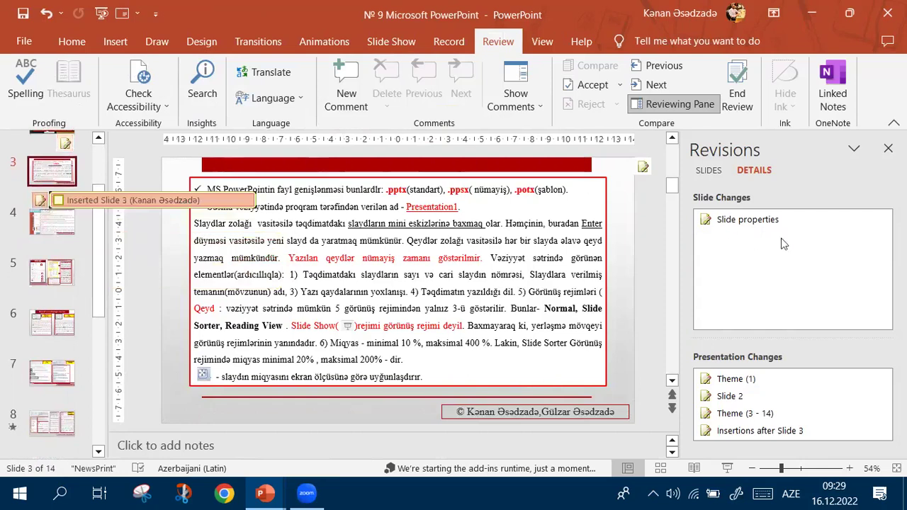
pyautogui.click(783, 425)
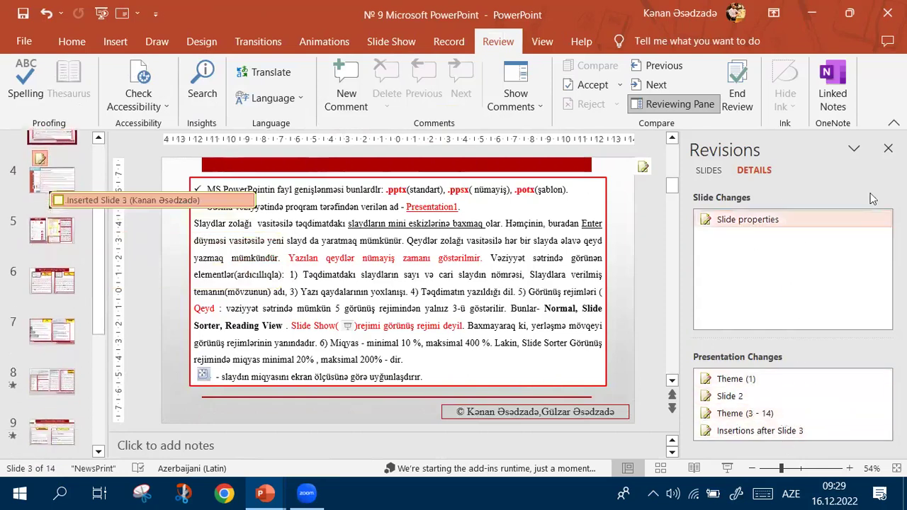
# - Close the Revisions pane and end the review, discarding unapplied changes
pyautogui.click(888, 148)
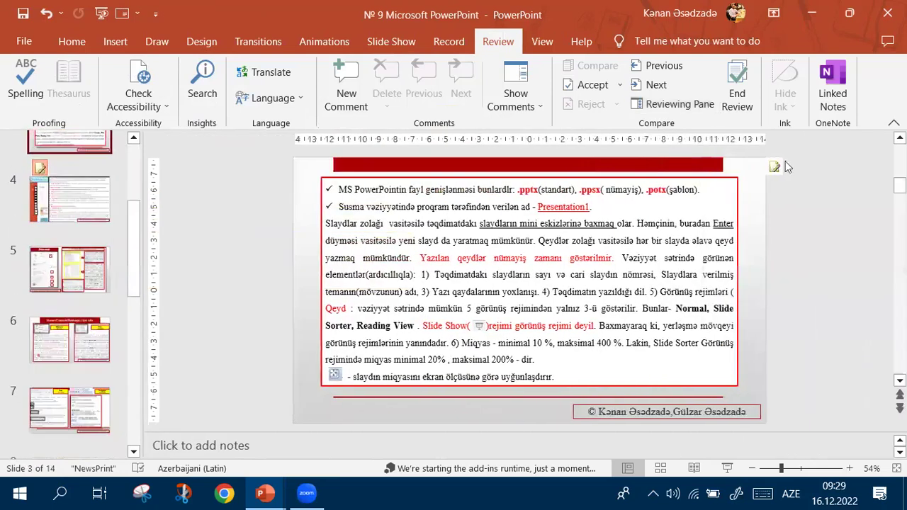
pyautogui.click(746, 96)
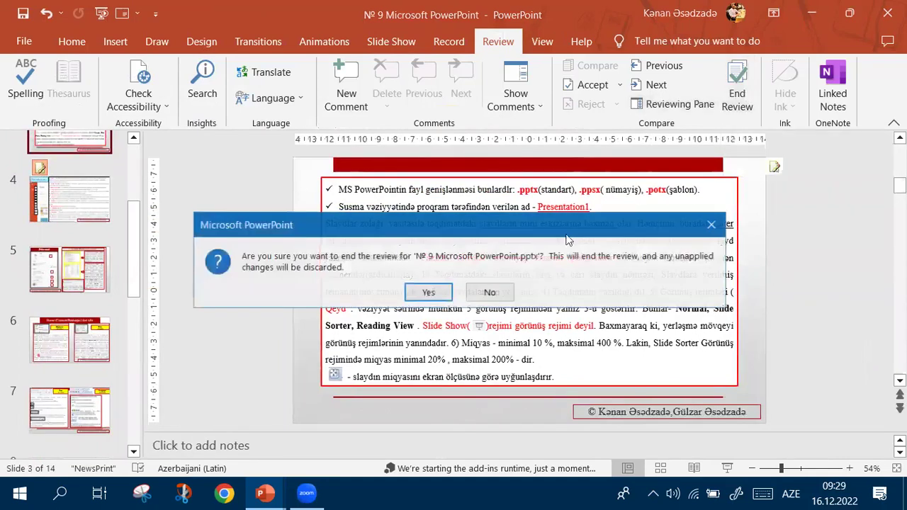
pyautogui.click(419, 290)
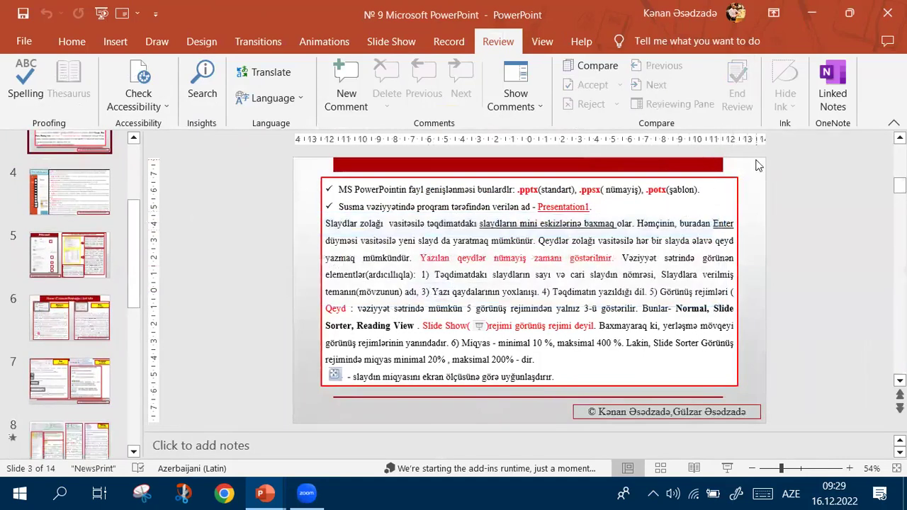
# - Insert a new blank slide after slide 4
pyautogui.click(542, 42)
pyautogui.click(497, 41)
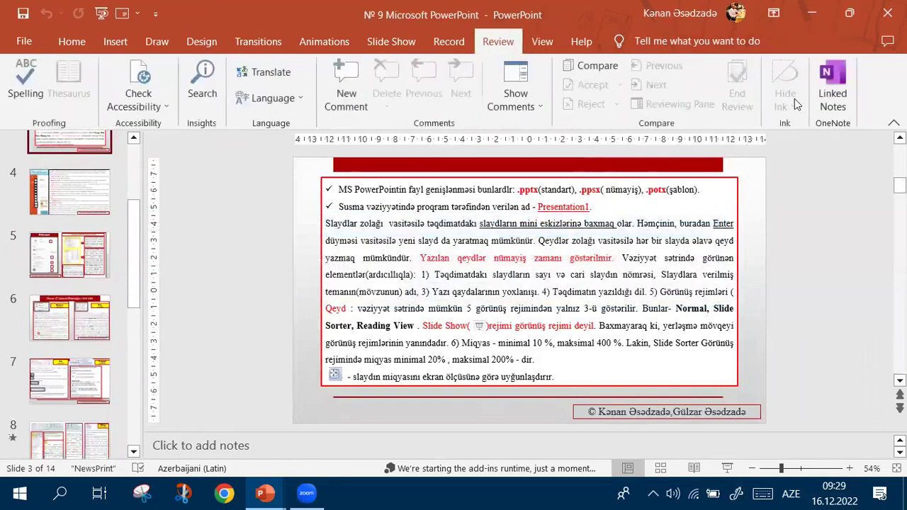
pyautogui.click(78, 197)
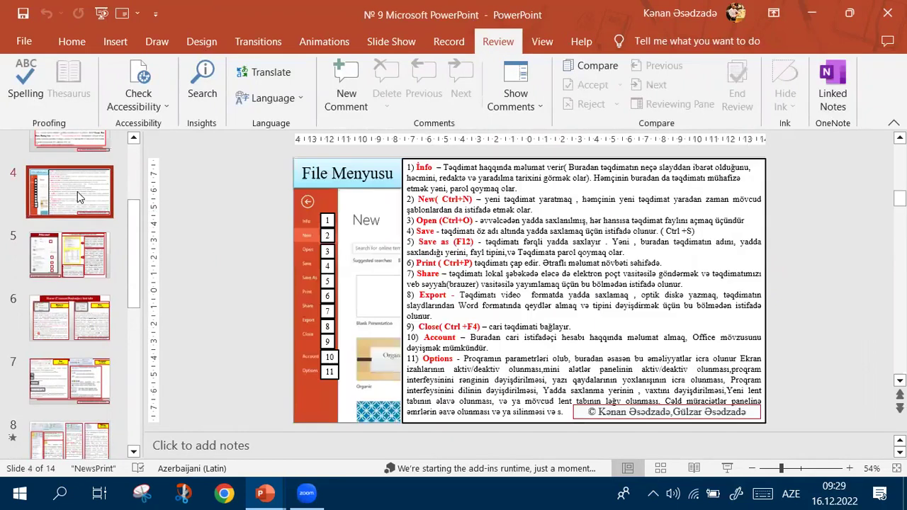
pyautogui.press('Return')
# - Draw three red freehand pen strokes on the blank slide
pyautogui.click(156, 41)
pyautogui.click(148, 81)
pyautogui.moveTo(393, 214); pyautogui.dragTo(442, 295)
pyautogui.moveTo(444, 333); pyautogui.dragTo(487, 345)
pyautogui.moveTo(524, 262); pyautogui.dragTo(587, 345)
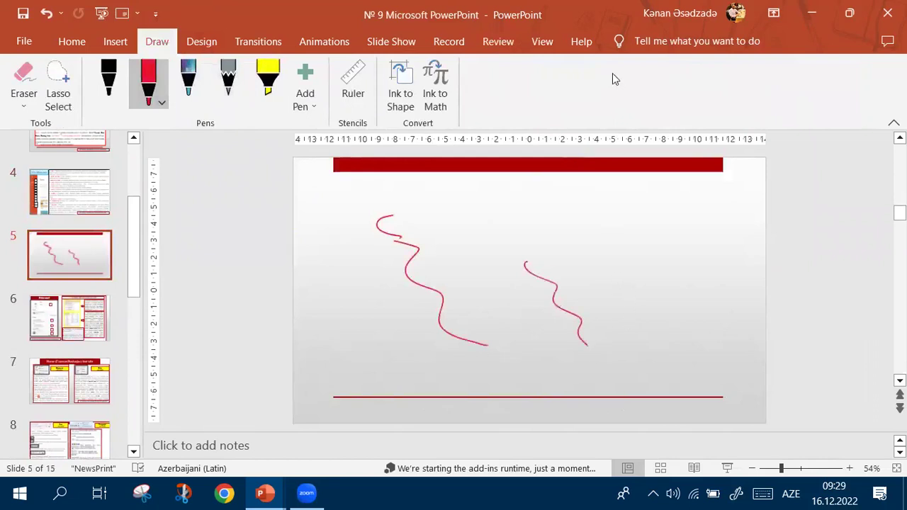
# - Hide and reshow the ink, then delete all ink on the slide
pyautogui.click(498, 42)
pyautogui.click(784, 99)
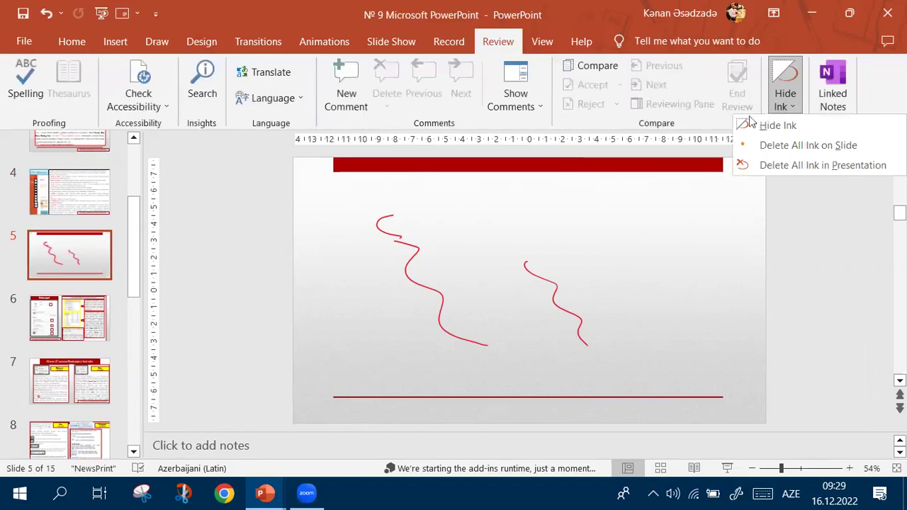
pyautogui.click(772, 125)
pyautogui.click(785, 100)
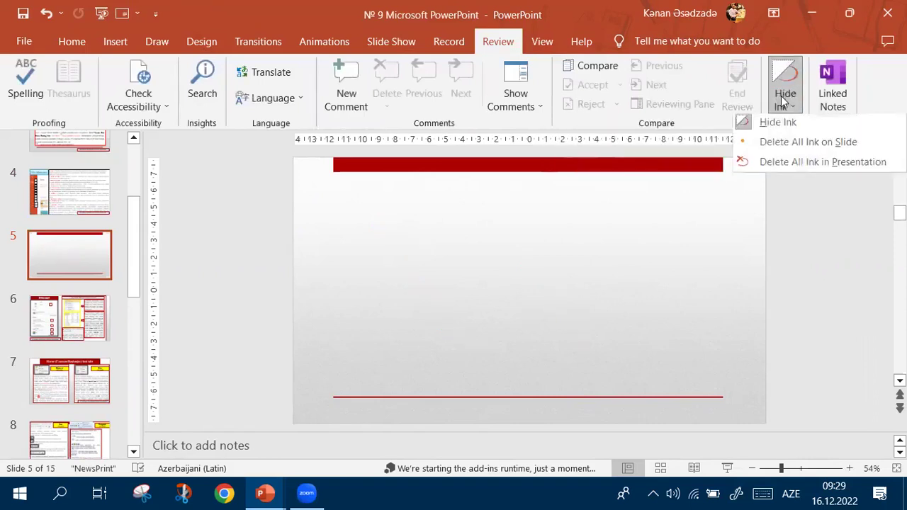
pyautogui.click(770, 124)
pyautogui.click(785, 99)
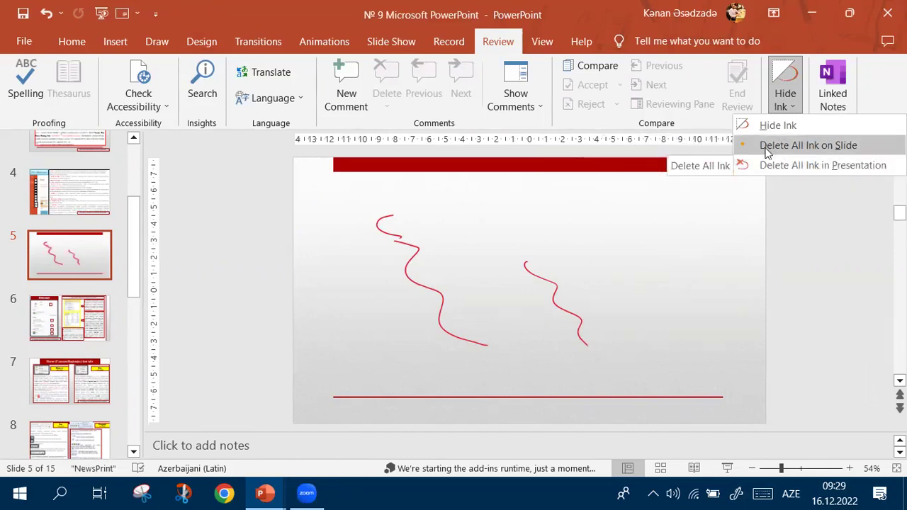
pyautogui.click(743, 171)
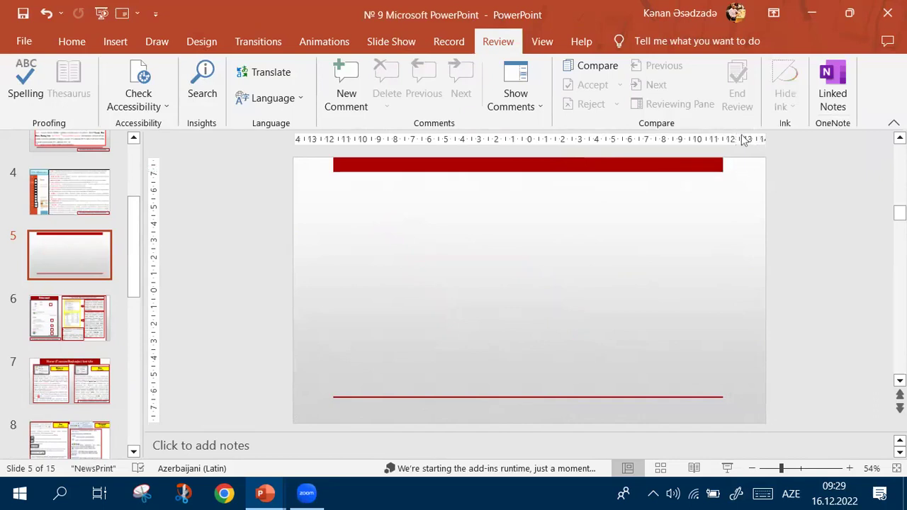
# - Delete the blank practice slide and the Print əmri slide, then toggle Outline and Normal views
pyautogui.press('Delete')
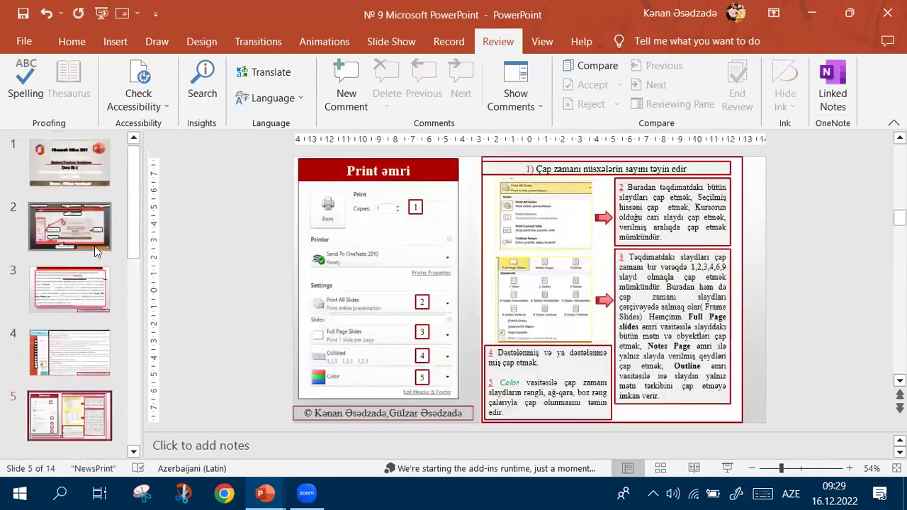
pyautogui.press('Delete')
pyautogui.click(542, 43)
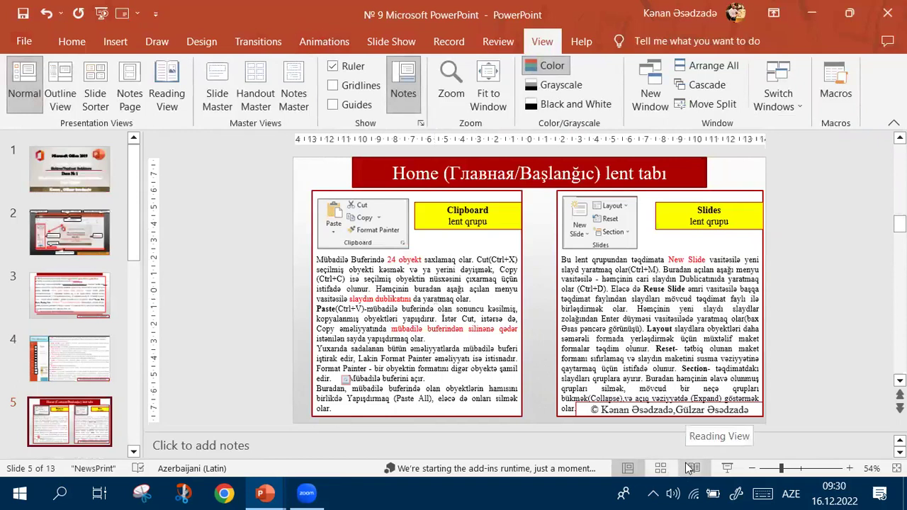
pyautogui.click(624, 471)
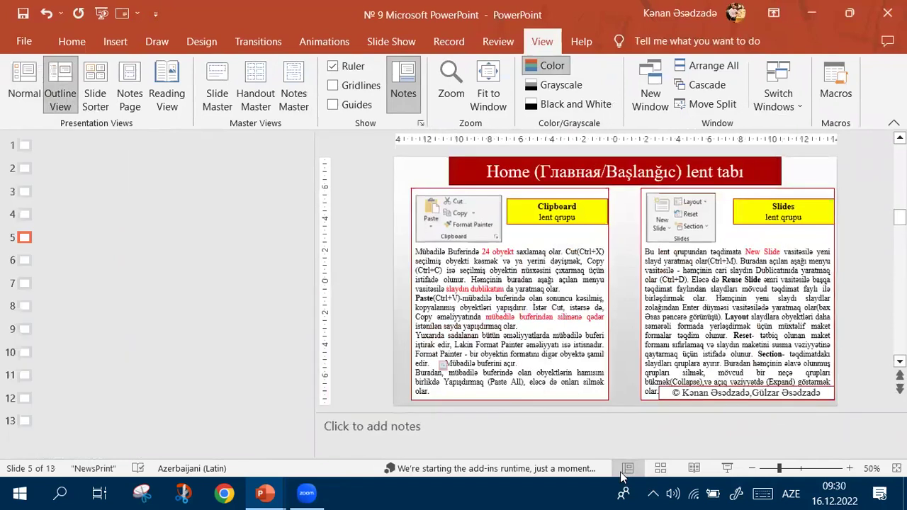
pyautogui.click(623, 471)
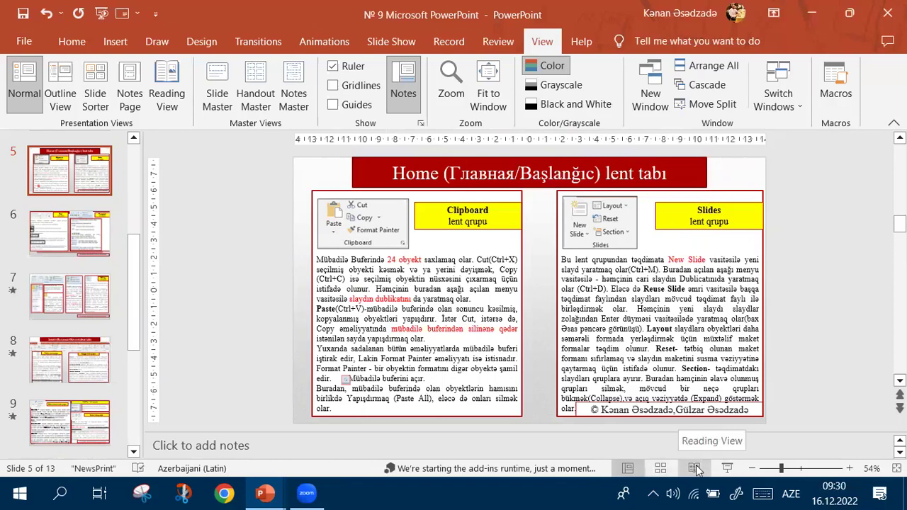
pyautogui.click(628, 470)
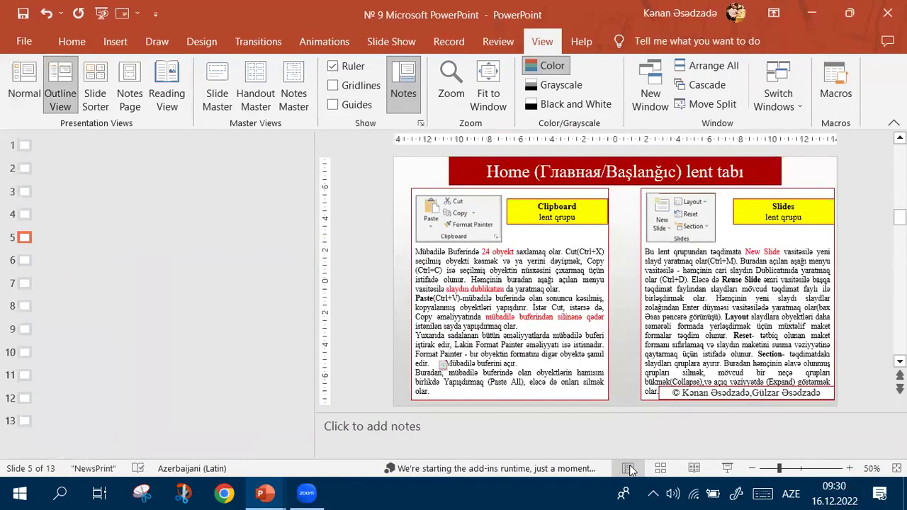
pyautogui.click(629, 469)
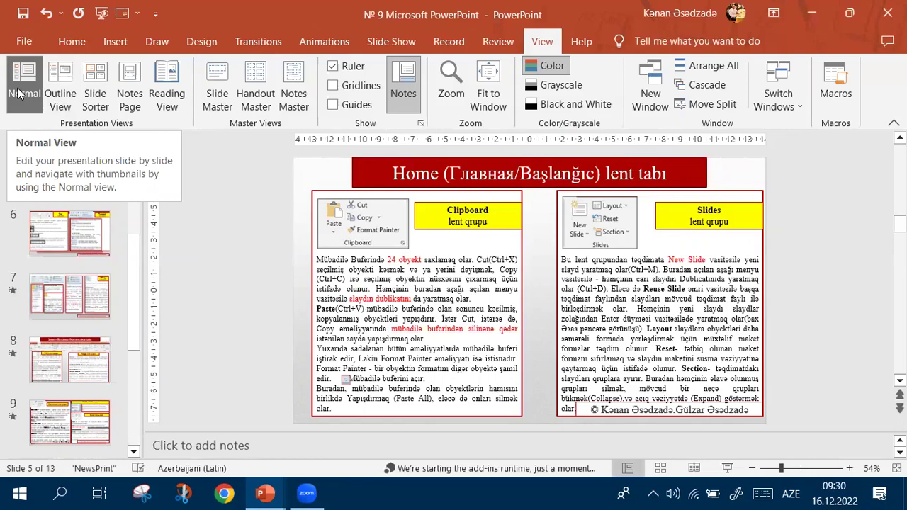
# - Switch to Outline View and display slide 2 from the outline
pyautogui.click(76, 92)
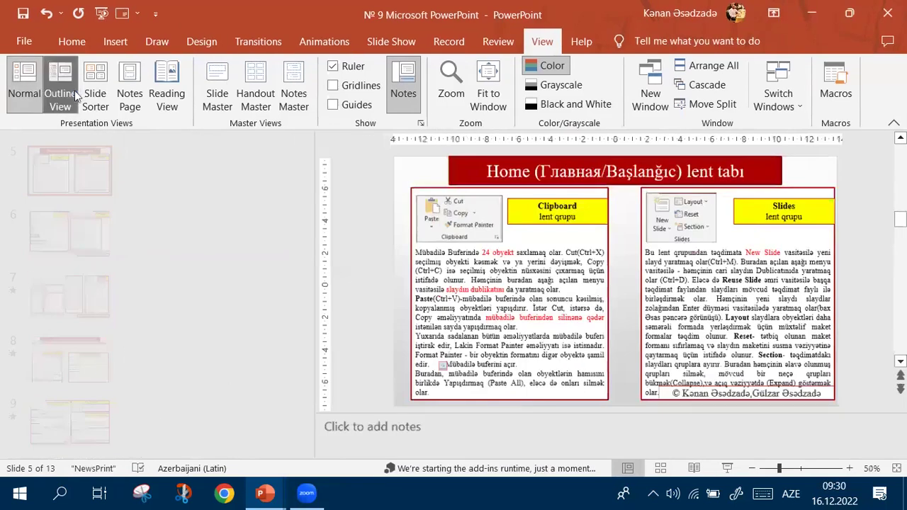
pyautogui.click(66, 191)
pyautogui.click(47, 169)
pyautogui.click(50, 191)
pyautogui.click(49, 171)
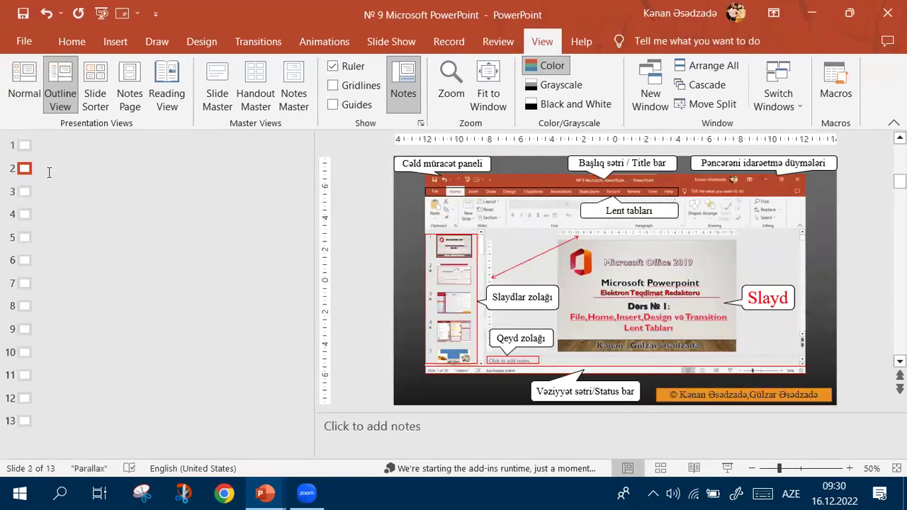
# - In Slide Sorter view, hide slide 2 and then unhide it so it stays in the show
pyautogui.click(97, 102)
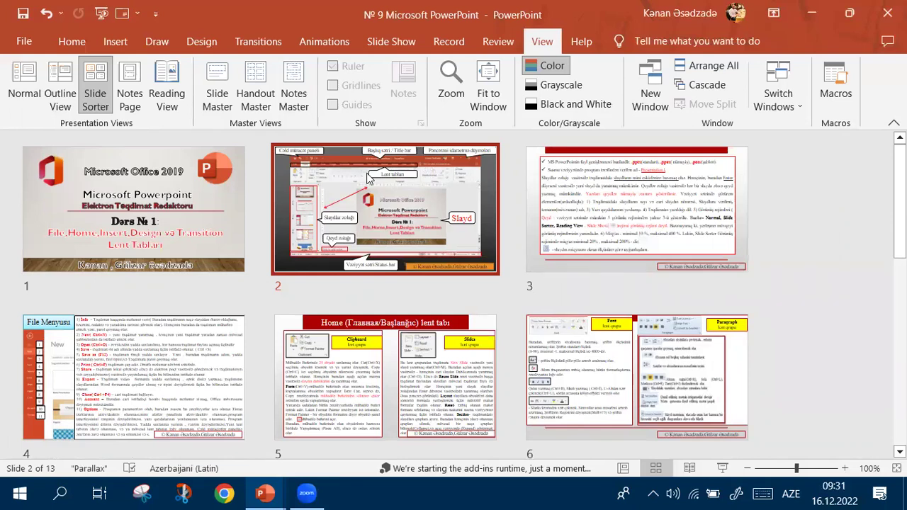
pyautogui.click(392, 41)
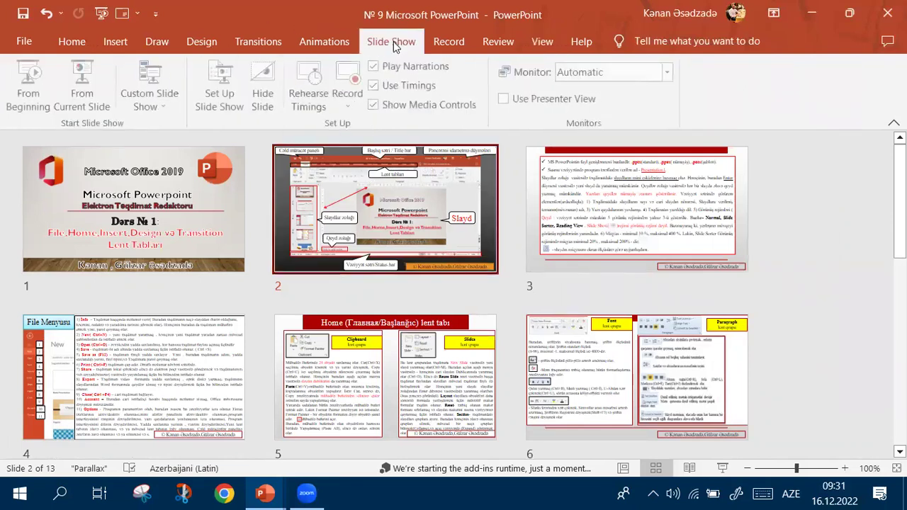
pyautogui.click(264, 90)
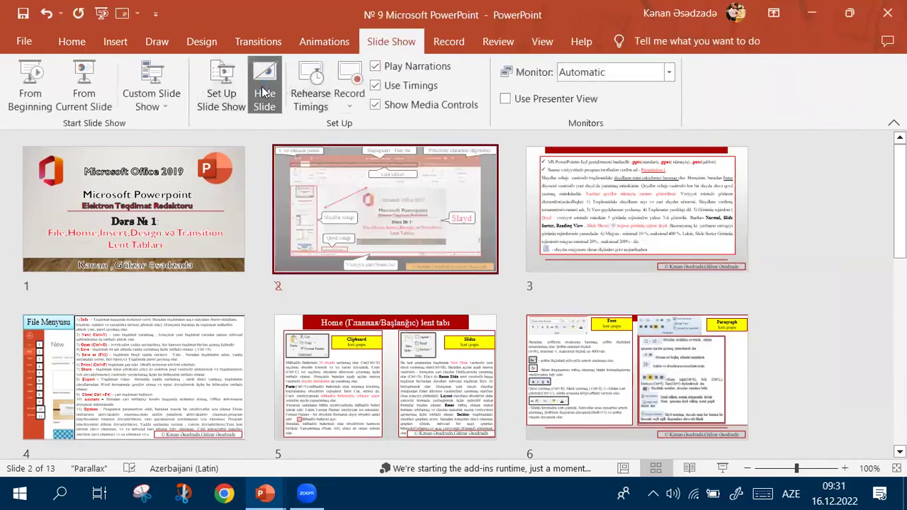
pyautogui.click(264, 92)
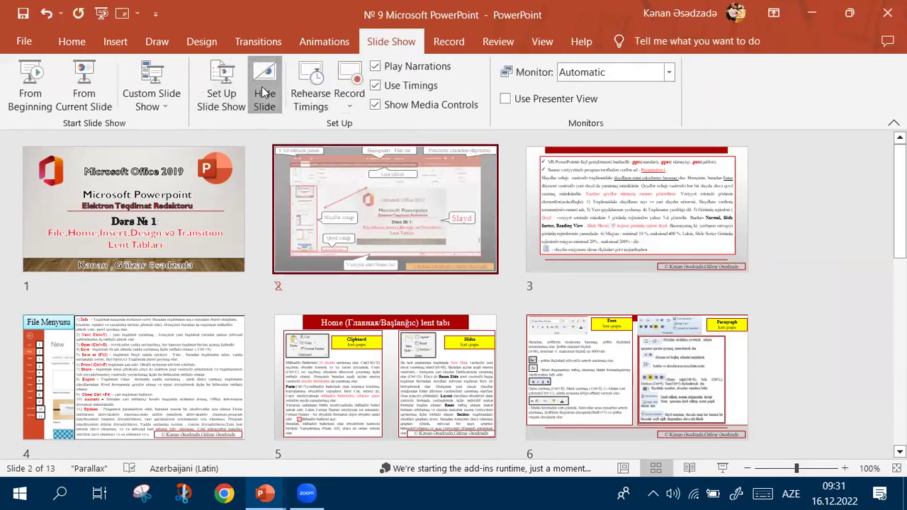
# - Display slide 2 in Notes Page view and select its slide image
pyautogui.click(541, 42)
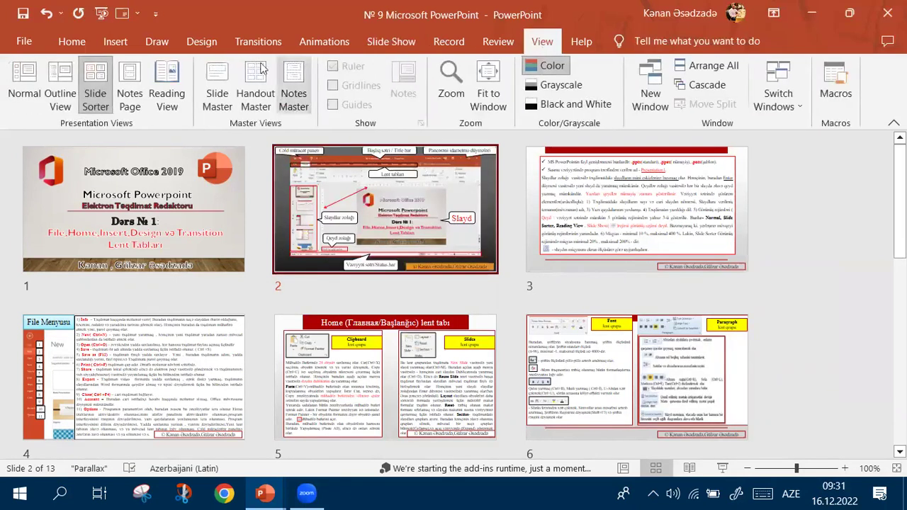
pyautogui.click(132, 91)
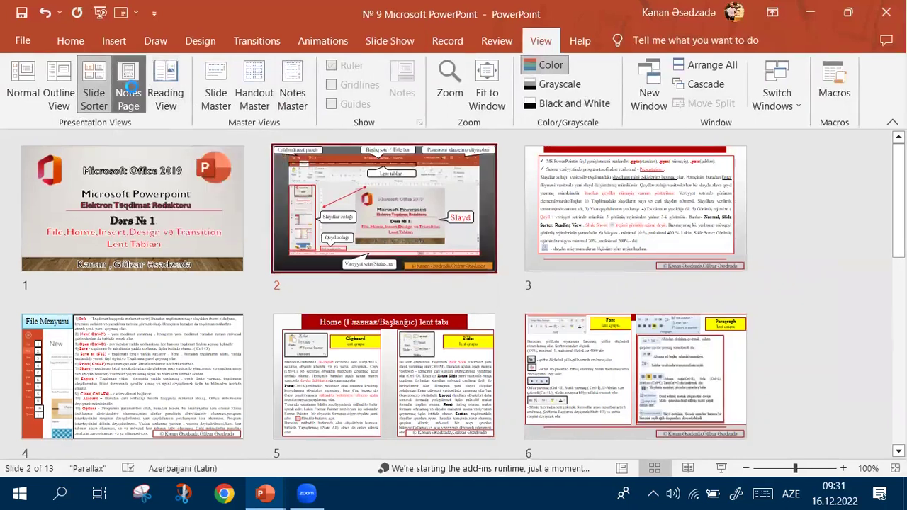
pyautogui.click(425, 203)
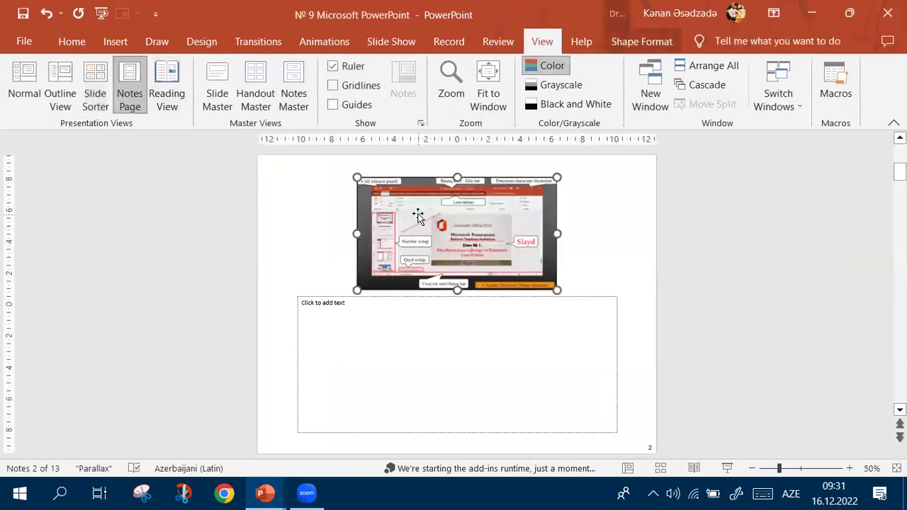
# - Page forward three slides in Reading View, then end the show
pyautogui.click(327, 309)
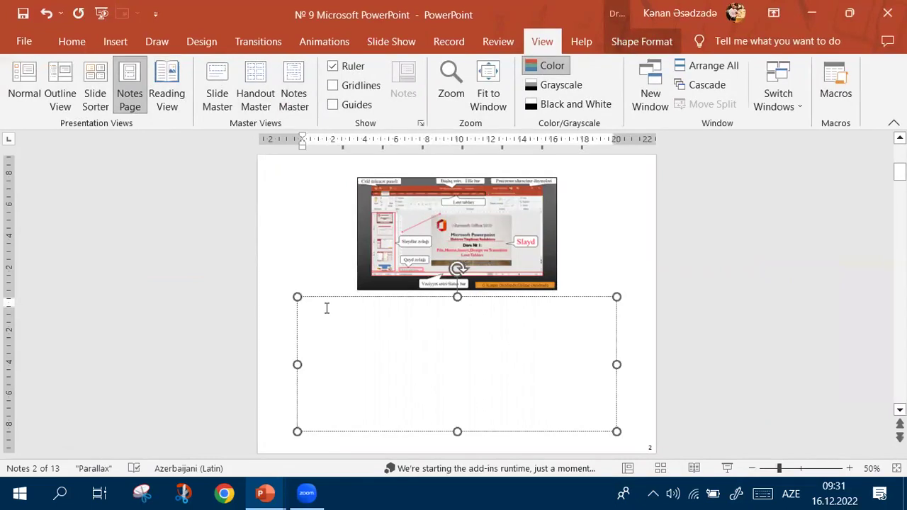
pyautogui.click(171, 95)
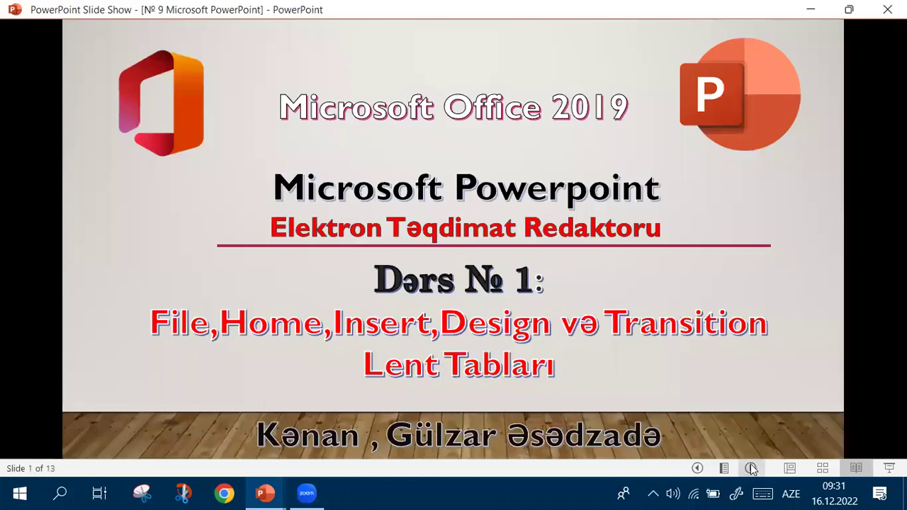
pyautogui.click(750, 467)
pyautogui.click(750, 468)
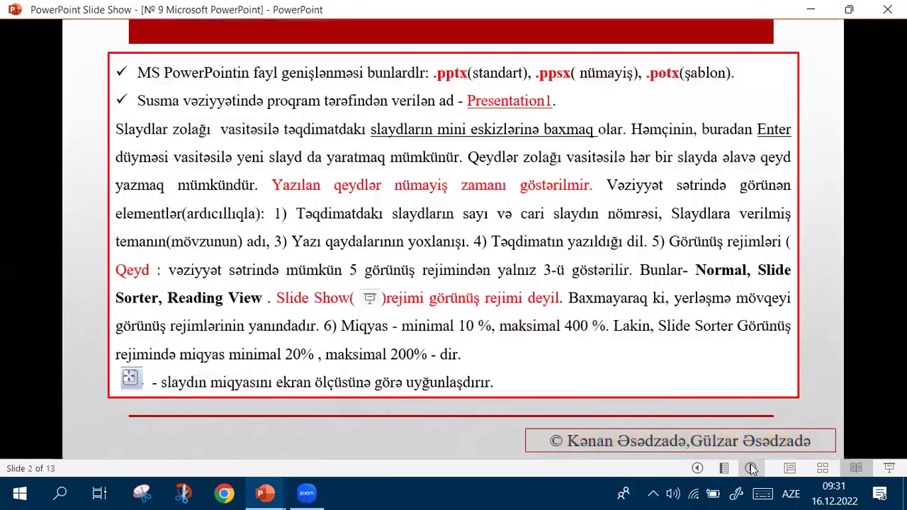
pyautogui.click(750, 467)
pyautogui.click(750, 467)
pyautogui.rightClick(415, 164)
pyautogui.click(497, 359)
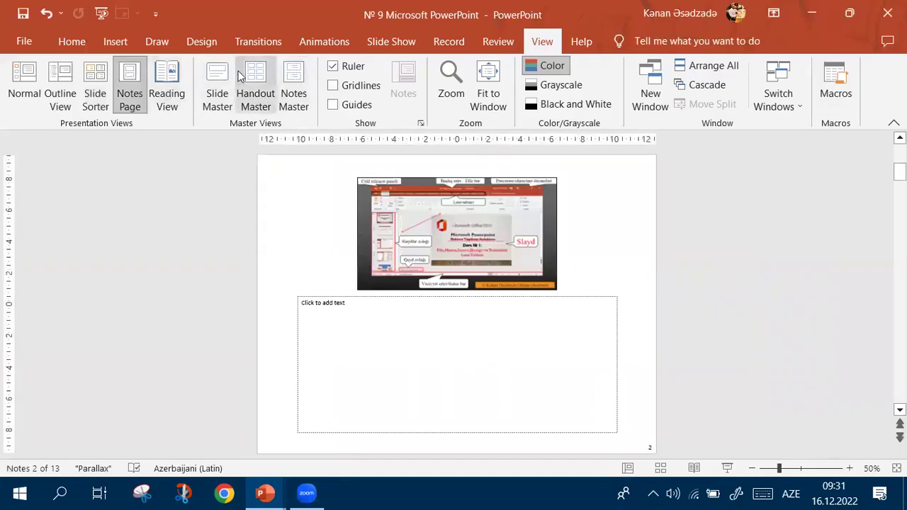
# - Switch to Outline view, then Normal view, then open Slide Master view
pyautogui.click(634, 469)
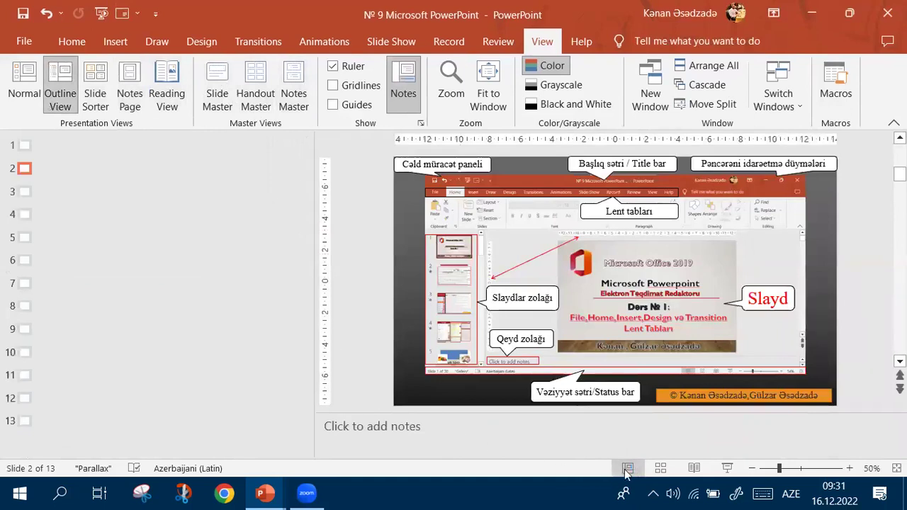
pyautogui.click(626, 470)
pyautogui.click(214, 93)
# - Click through the master's layout thumbnails, including the Picture and right-aligned title layouts
pyautogui.click(70, 204)
pyautogui.click(75, 271)
pyautogui.click(82, 314)
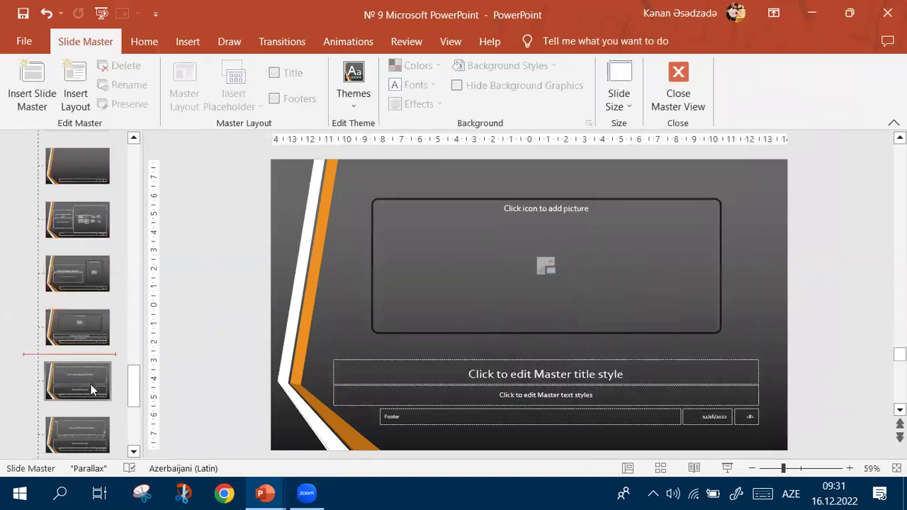
pyautogui.scroll(-2, 90, 366)
pyautogui.click(79, 287)
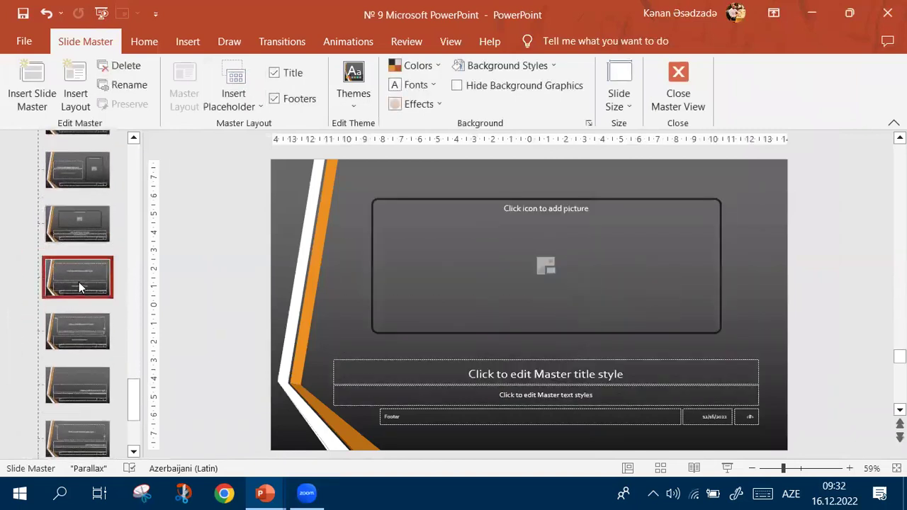
pyautogui.click(81, 322)
pyautogui.click(81, 386)
# - Drag the selected layout to a new spot in the list, then close Master View
pyautogui.moveTo(81, 386); pyautogui.dragTo(76, 315)
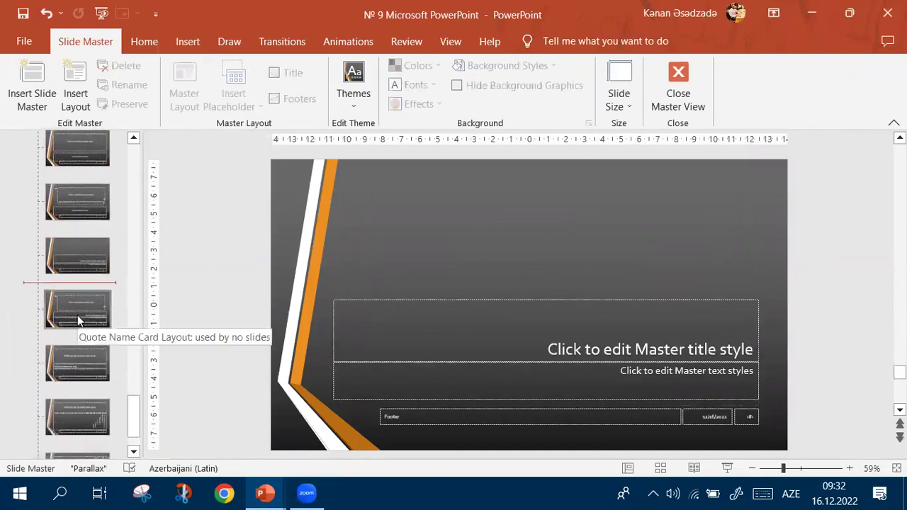
pyautogui.moveTo(76, 318); pyautogui.dragTo(620, 64)
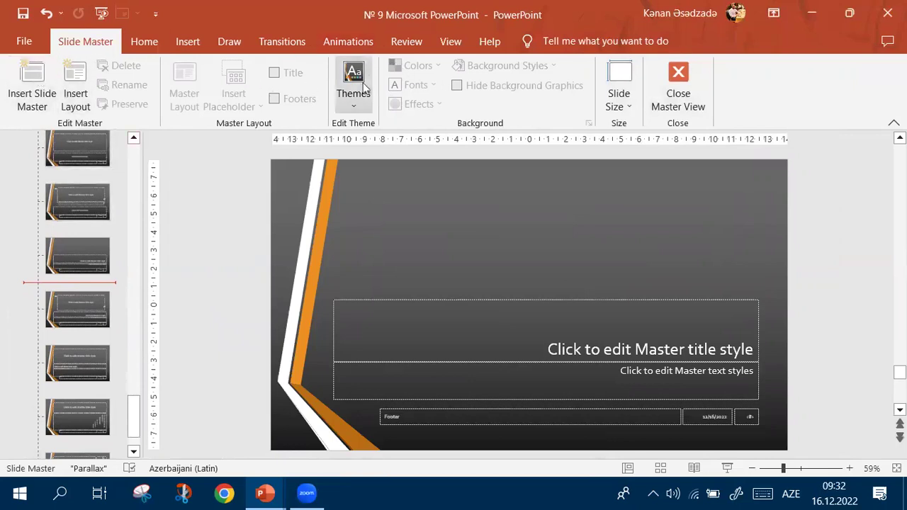
pyautogui.click(677, 89)
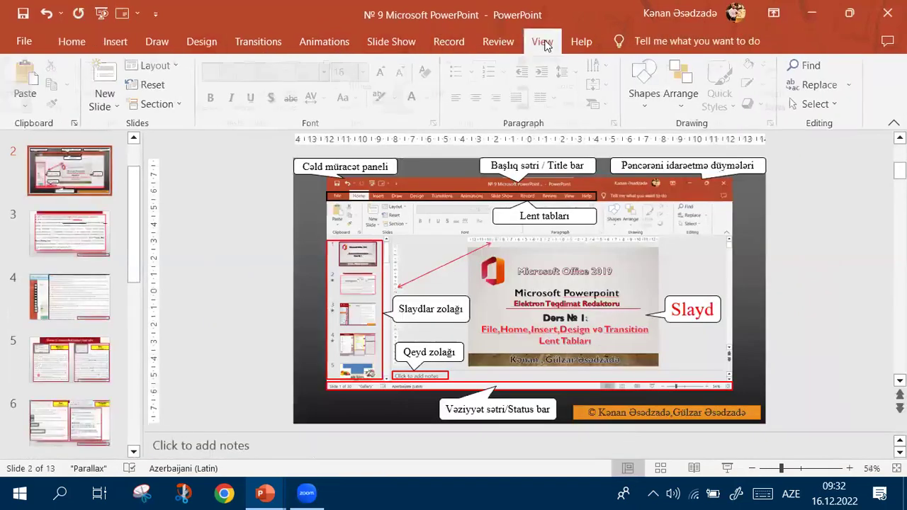
# - Set the Handout Master to 2 slides per page and check its header, date and page-number placeholders
pyautogui.click(542, 42)
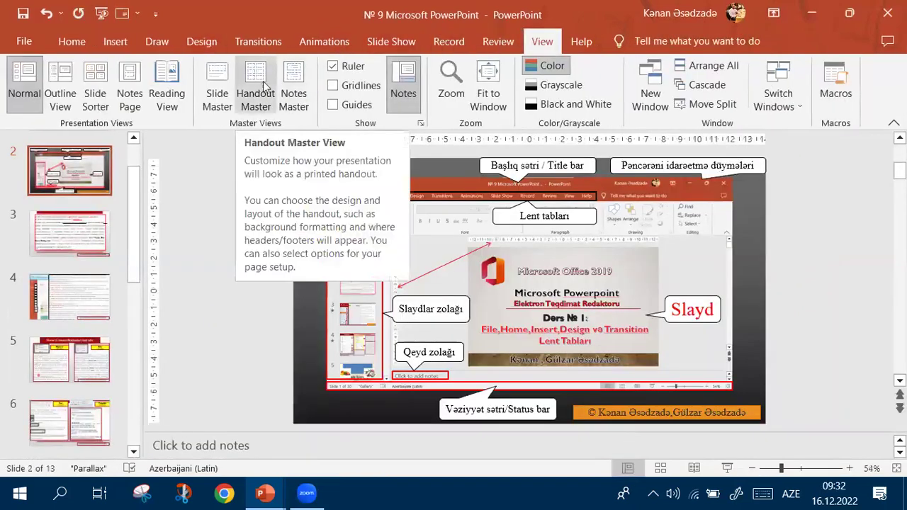
pyautogui.click(255, 89)
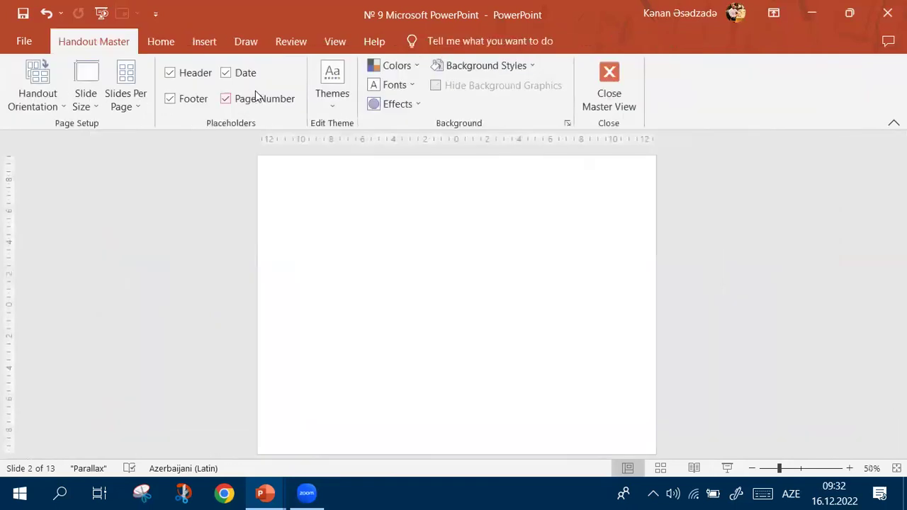
pyautogui.click(124, 99)
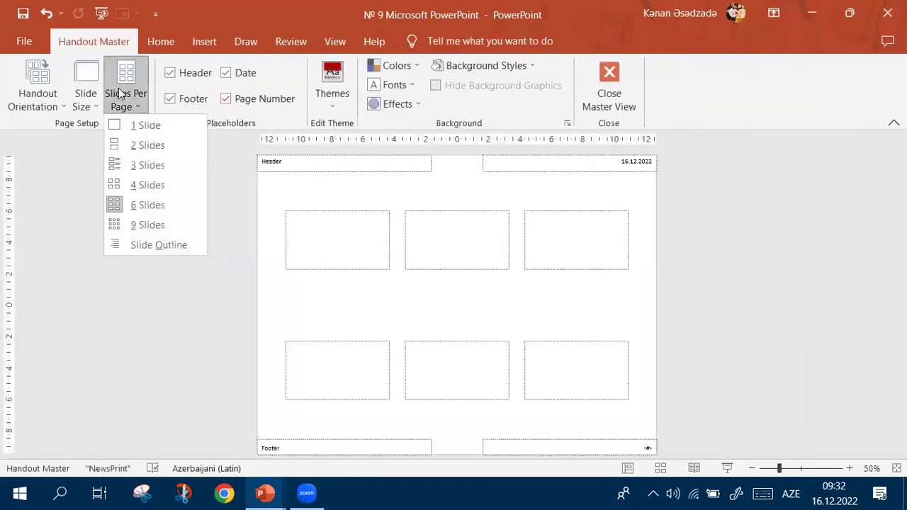
pyautogui.click(129, 145)
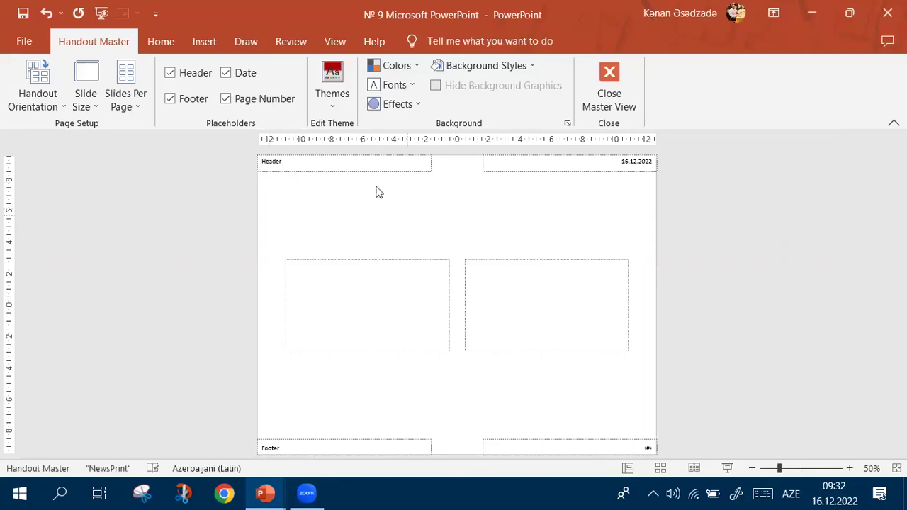
pyautogui.click(283, 165)
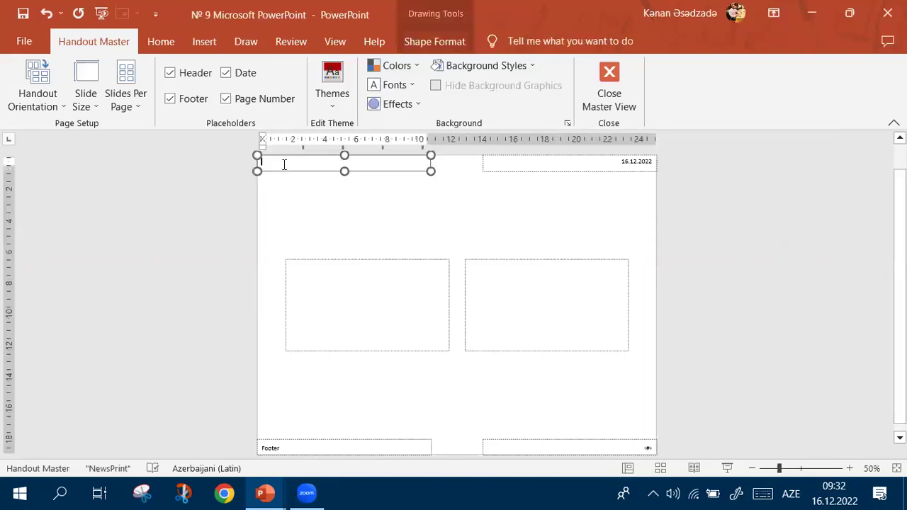
pyautogui.click(616, 162)
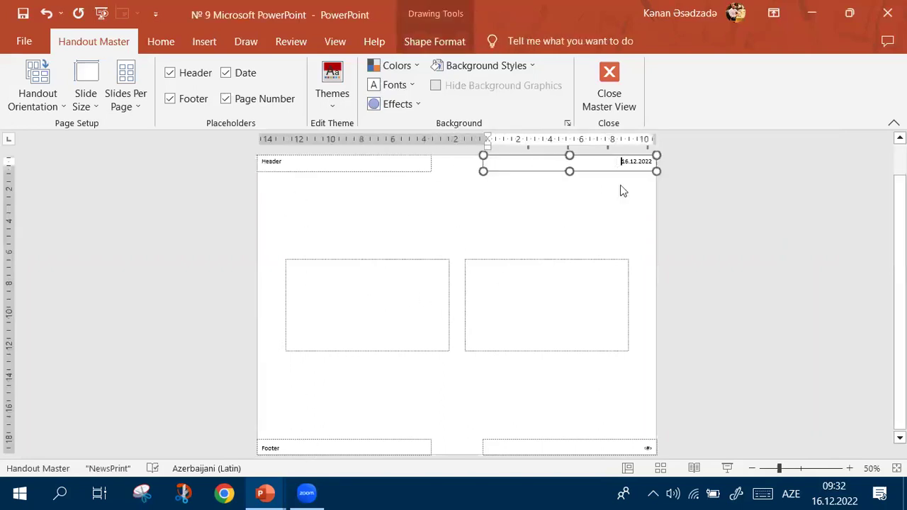
pyautogui.click(635, 448)
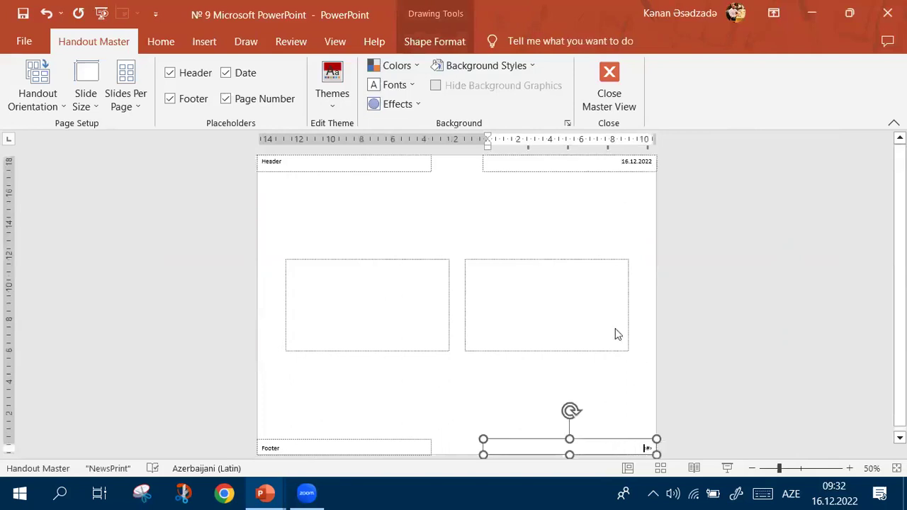
pyautogui.click(608, 82)
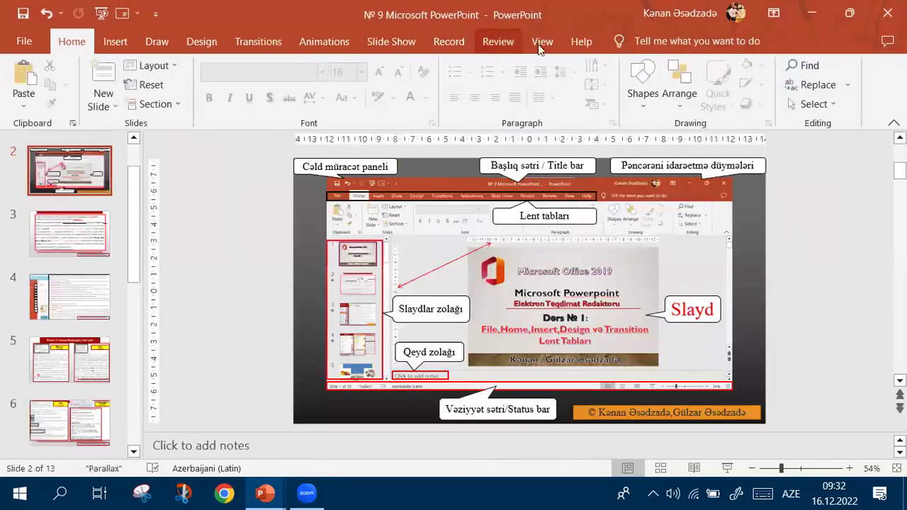
# - Open the Notes Master to review it, then close it
pyautogui.click(542, 41)
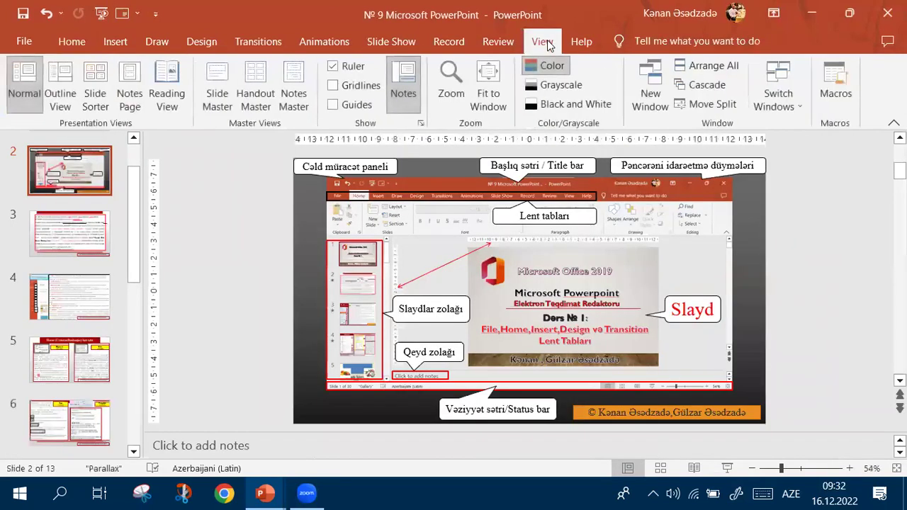
pyautogui.click(296, 91)
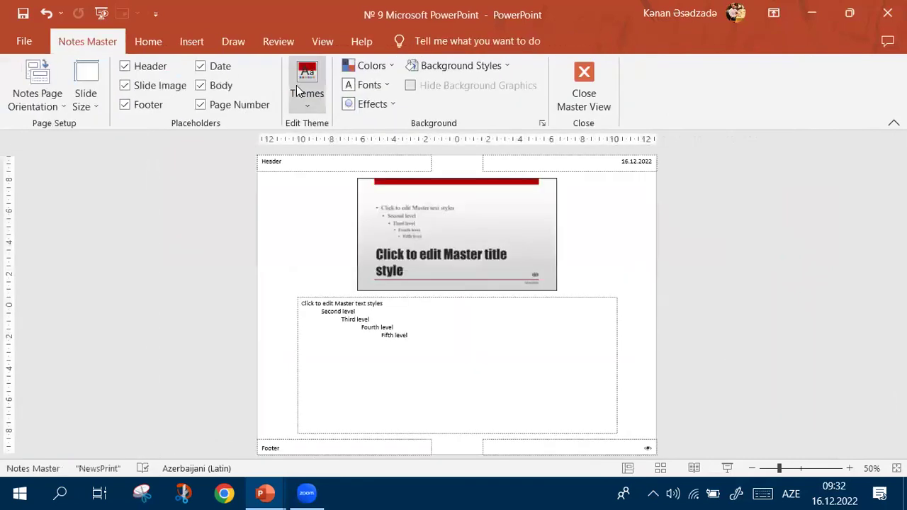
pyautogui.click(599, 87)
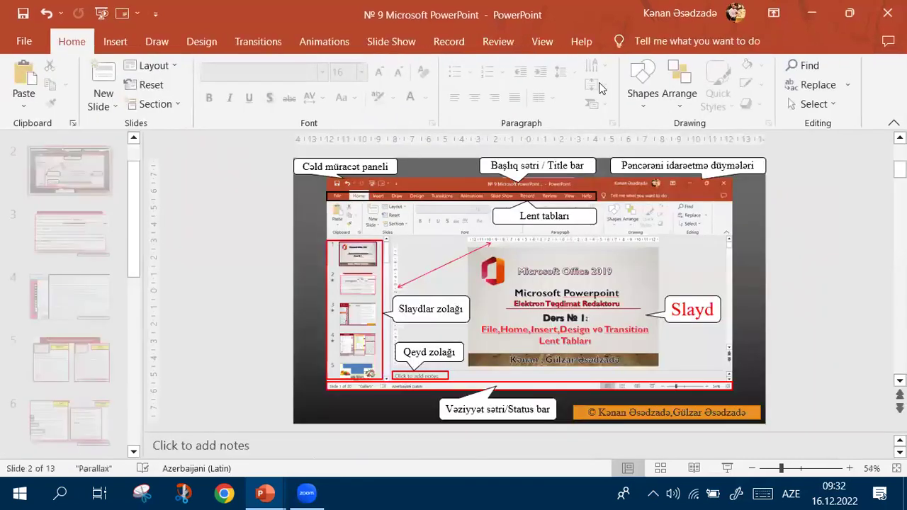
pyautogui.click(542, 41)
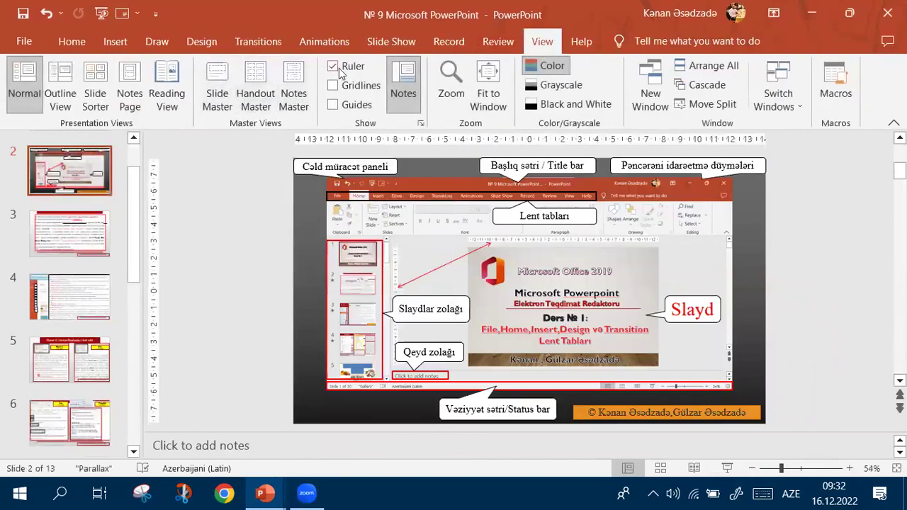
# - Add a new slide after slide 3 and toggle the rulers off and back on
pyautogui.click(62, 225)
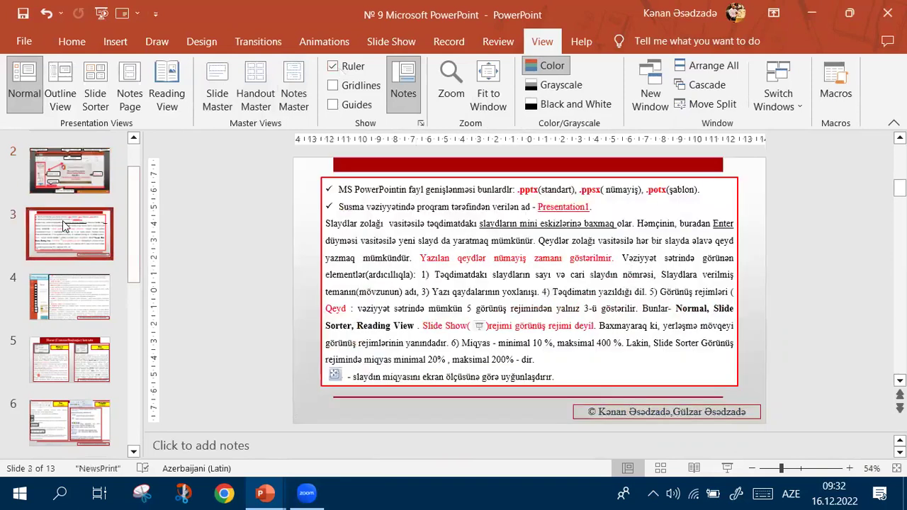
pyautogui.hotkey('ctrl', 'm')
pyautogui.click(333, 67)
pyautogui.click(333, 67)
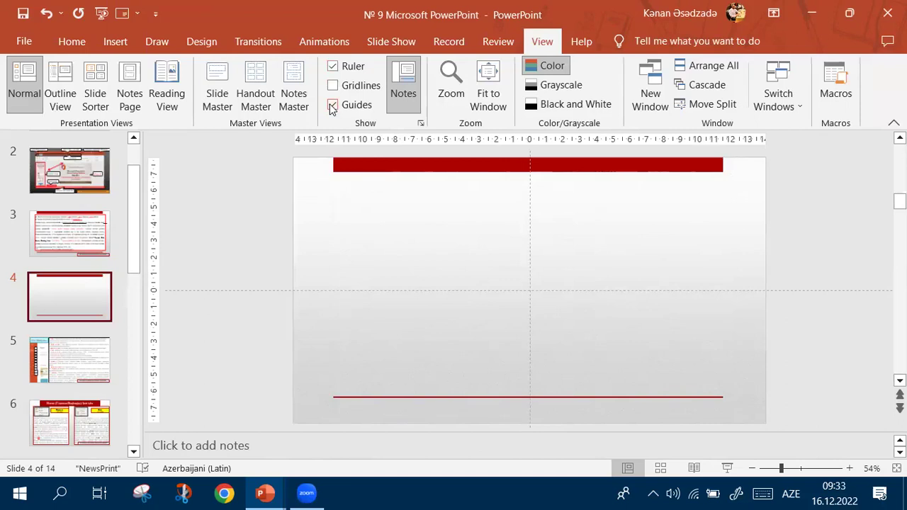
# - Draw a rounded rectangle on slide 4 and nudge it up under the red bar
pyautogui.click(116, 41)
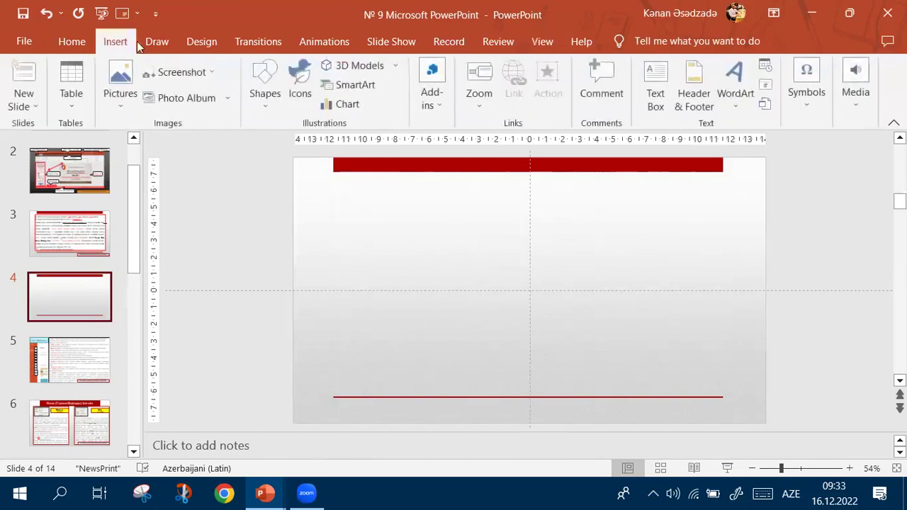
pyautogui.click(266, 92)
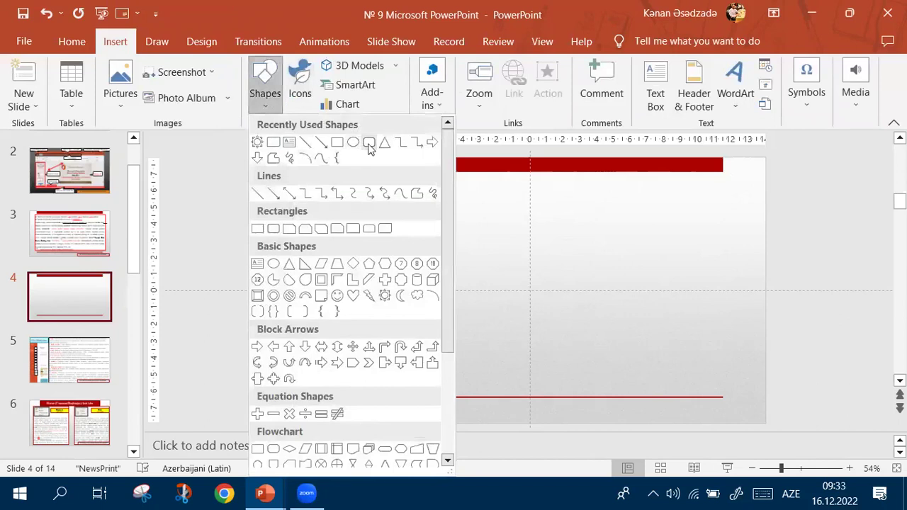
pyautogui.click(369, 147)
pyautogui.moveTo(350, 205); pyautogui.dragTo(477, 281)
pyautogui.moveTo(434, 240)
pyautogui.mouseDown()
pyautogui.moveTo(437, 218)
pyautogui.moveTo(434, 230)
pyautogui.mouseUp()
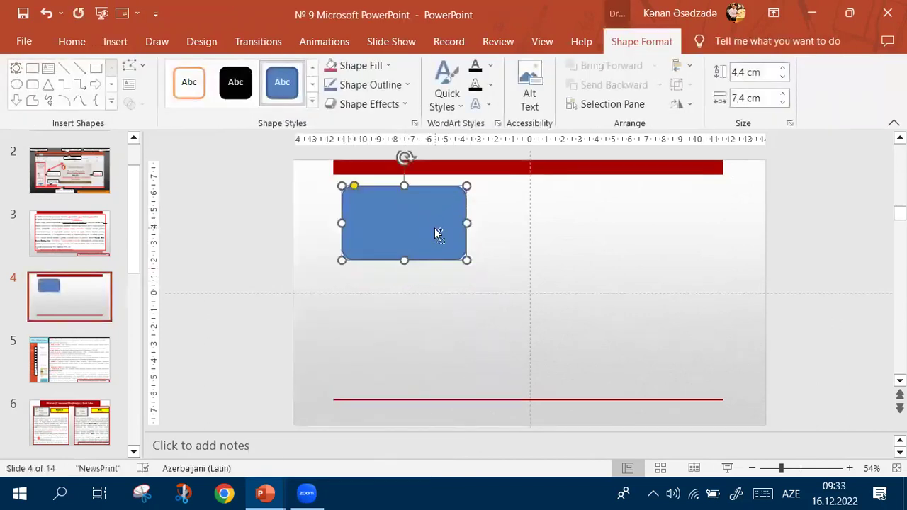
# - Duplicate the rectangle three times and arrange the copies into a two-by-two grid
pyautogui.hotkey('ctrl', 'd')
pyautogui.hotkey('ctrl', 'd')
pyautogui.hotkey('ctrl', 'd')
pyautogui.moveTo(457, 228); pyautogui.dragTo(654, 217)
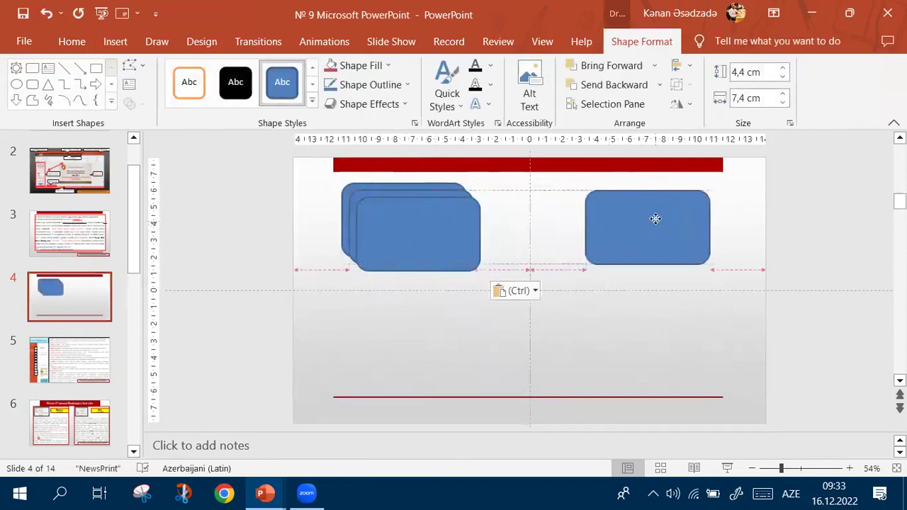
pyautogui.moveTo(474, 235); pyautogui.dragTo(430, 346)
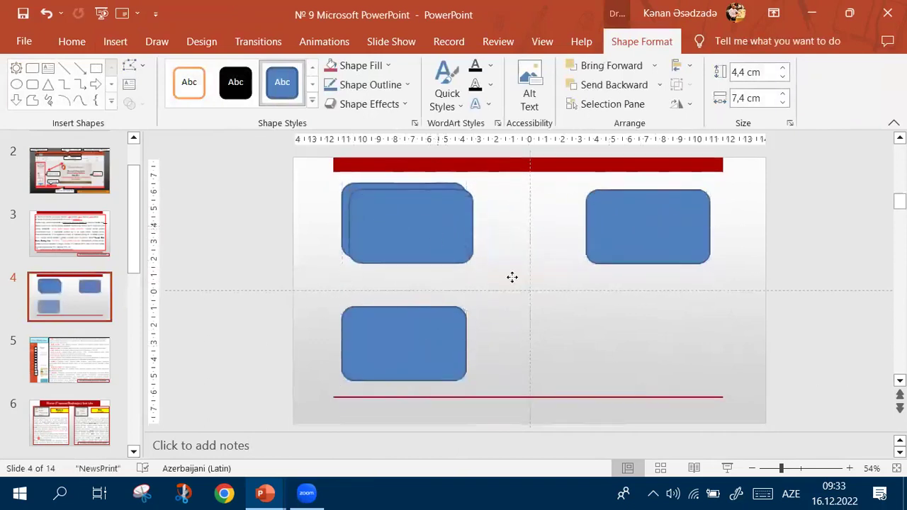
pyautogui.moveTo(435, 231); pyautogui.dragTo(673, 347)
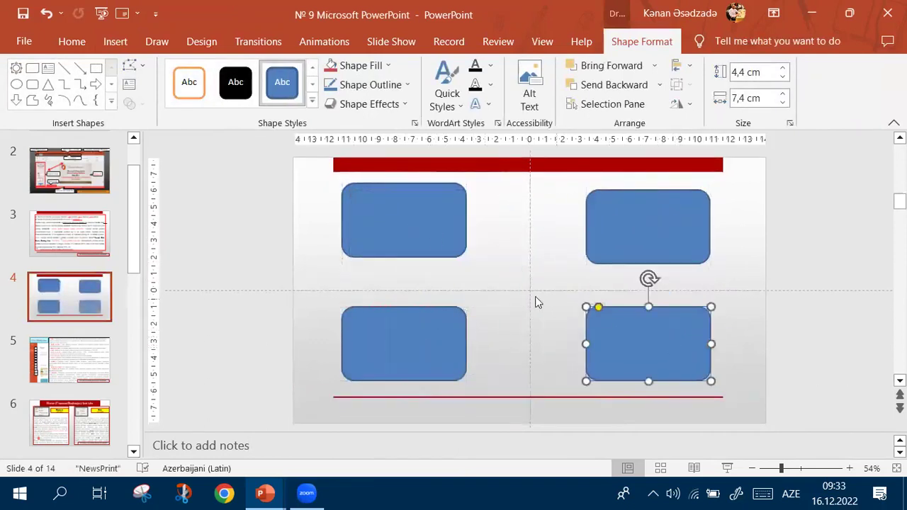
# - Shift the horizontal guide up, turn guides off, and select the top-left rectangle
pyautogui.moveTo(508, 291)
pyautogui.mouseDown()
pyautogui.moveTo(512, 263)
pyautogui.moveTo(472, 286)
pyautogui.mouseUp()
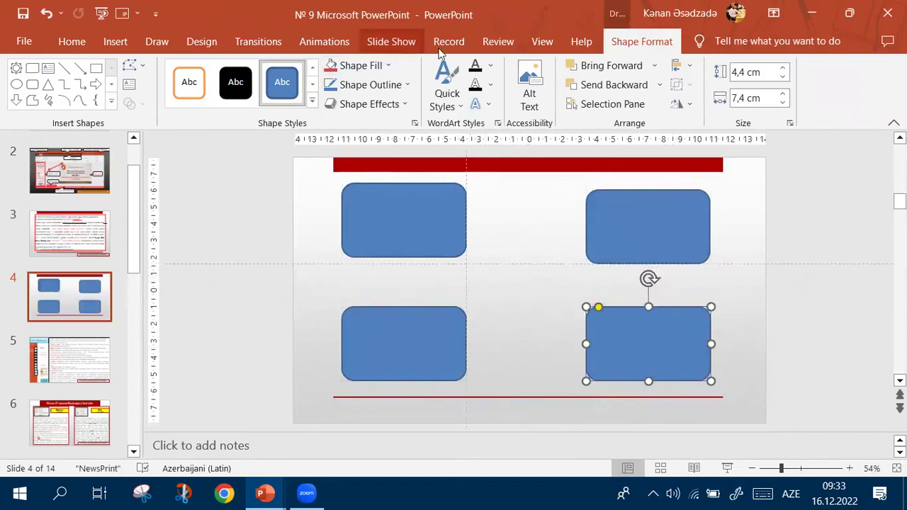
pyautogui.click(542, 41)
pyautogui.click(343, 104)
pyautogui.click(446, 206)
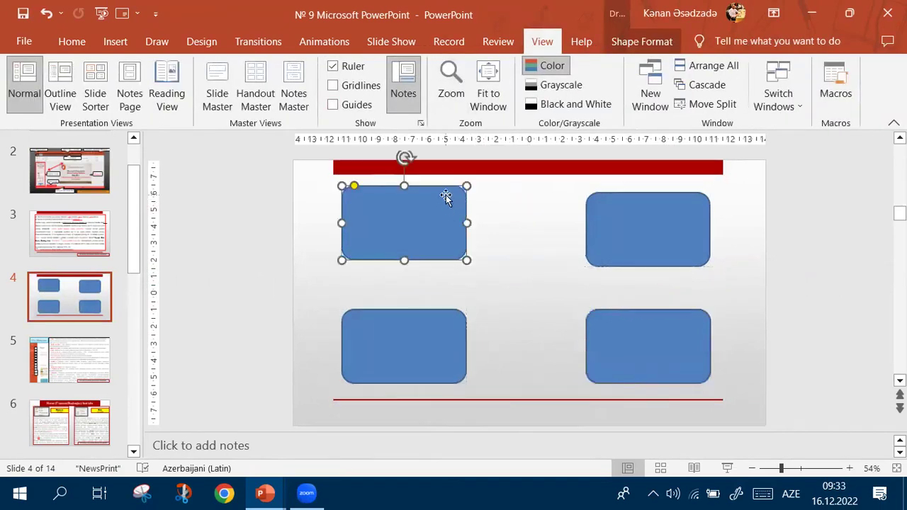
# - Delete the top-left rectangle and toggle the notes pane, leaving it hidden
pyautogui.press('Delete')
pyautogui.click(401, 67)
pyautogui.click(400, 67)
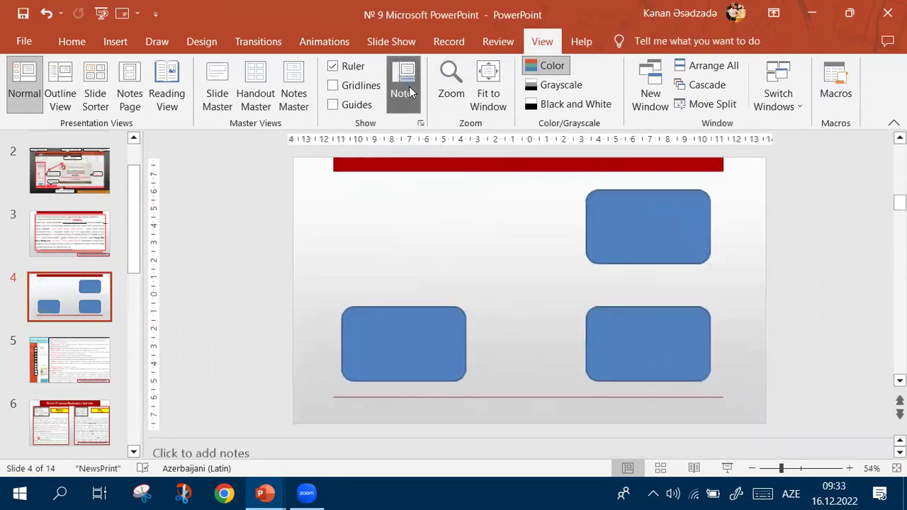
pyautogui.click(219, 450)
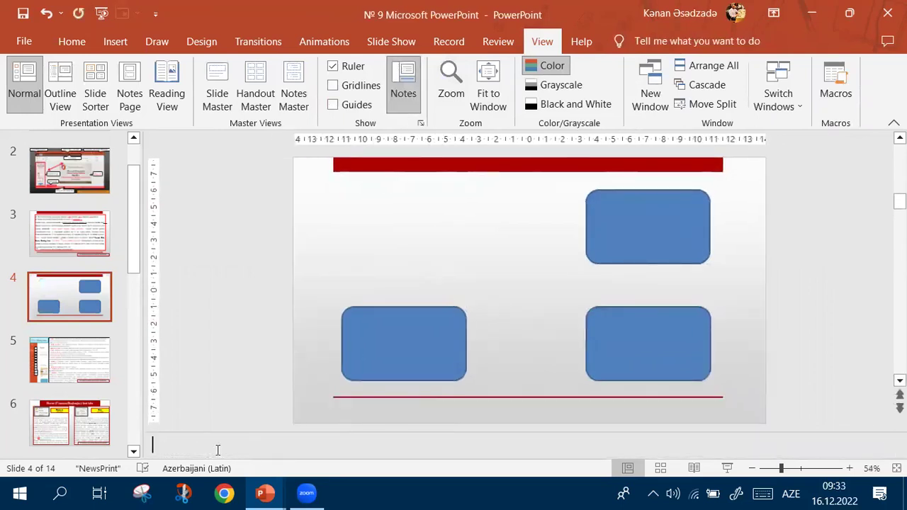
pyautogui.click(406, 81)
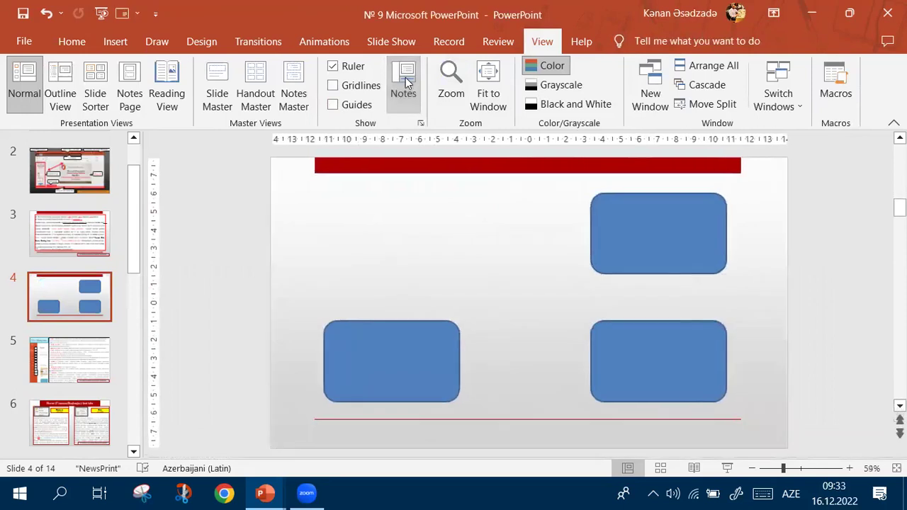
pyautogui.click(404, 82)
pyautogui.click(402, 82)
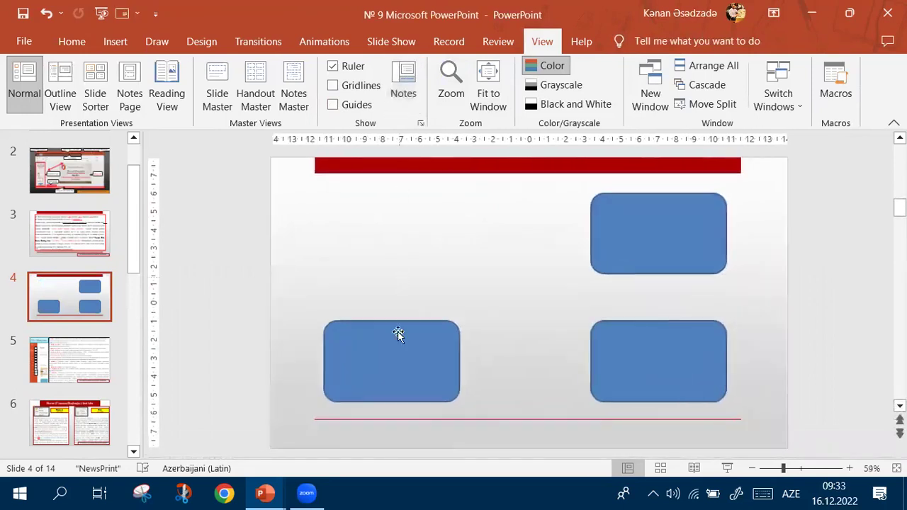
# - Delete the bottom-left and top-right rectangles, then select the bottom-right one
pyautogui.click(385, 374)
pyautogui.press('Delete')
pyautogui.click(585, 238)
pyautogui.press('Delete')
pyautogui.click(617, 330)
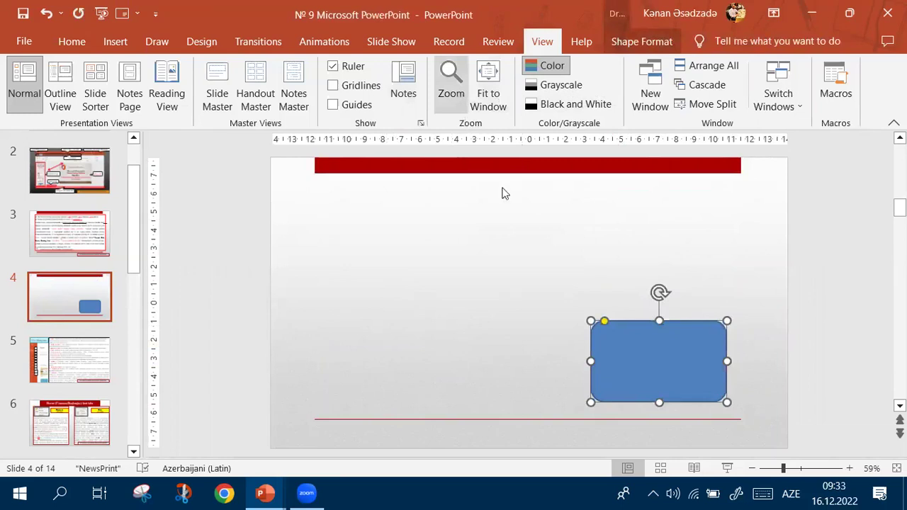
# - Delete the last rectangle, zoom the slide to 285%, then fit it back to the window
pyautogui.press('Delete')
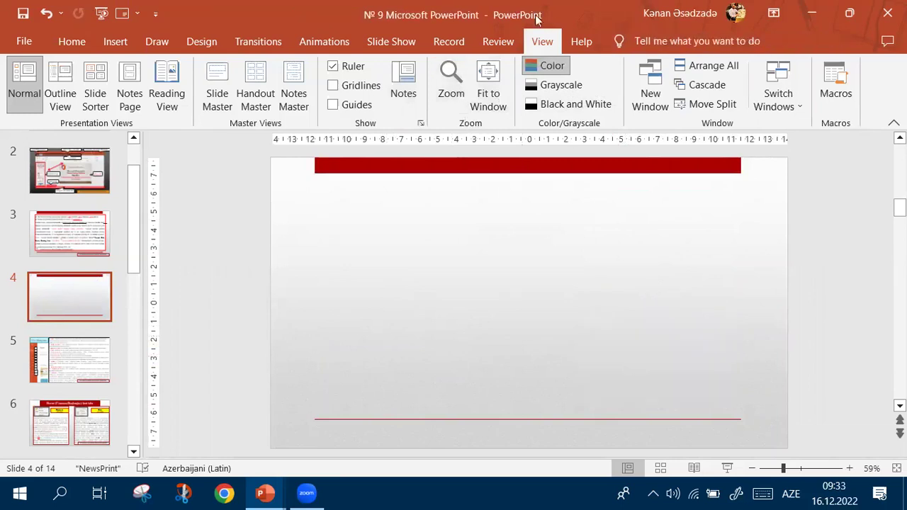
pyautogui.click(452, 80)
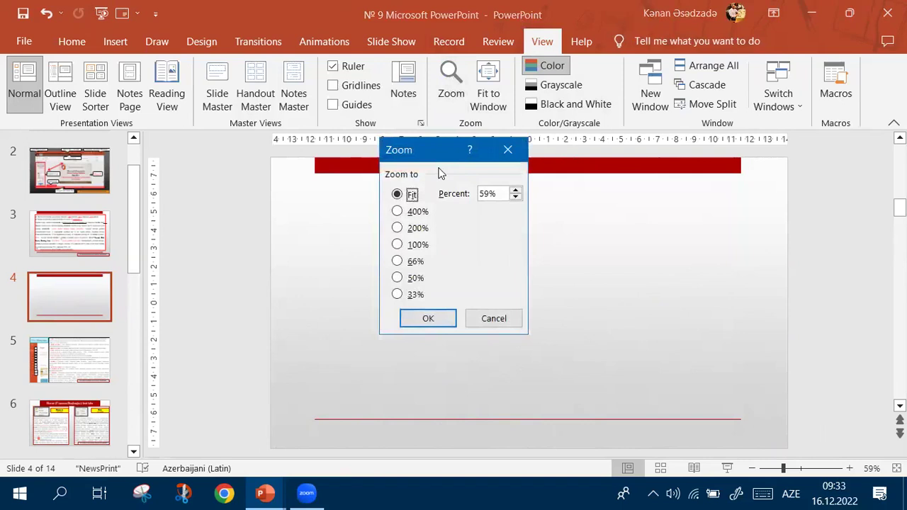
pyautogui.click(507, 150)
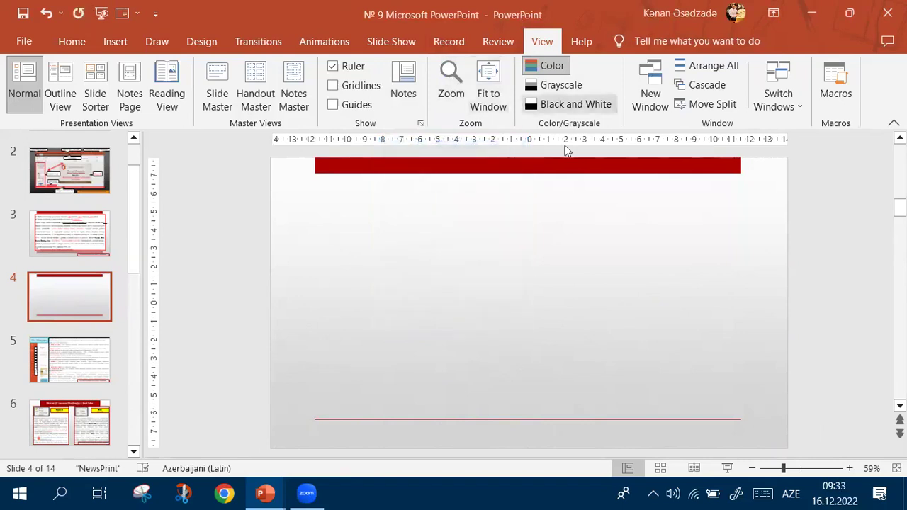
pyautogui.click(818, 469)
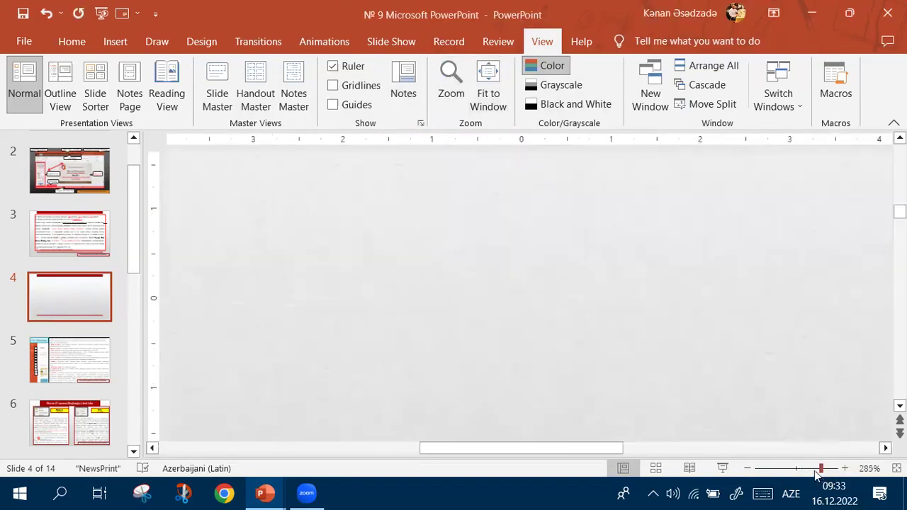
pyautogui.click(487, 85)
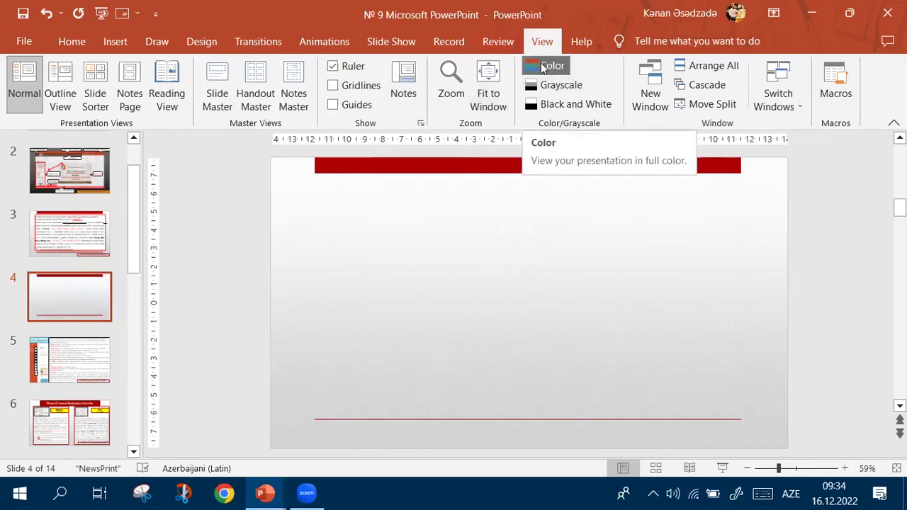
pyautogui.click(527, 87)
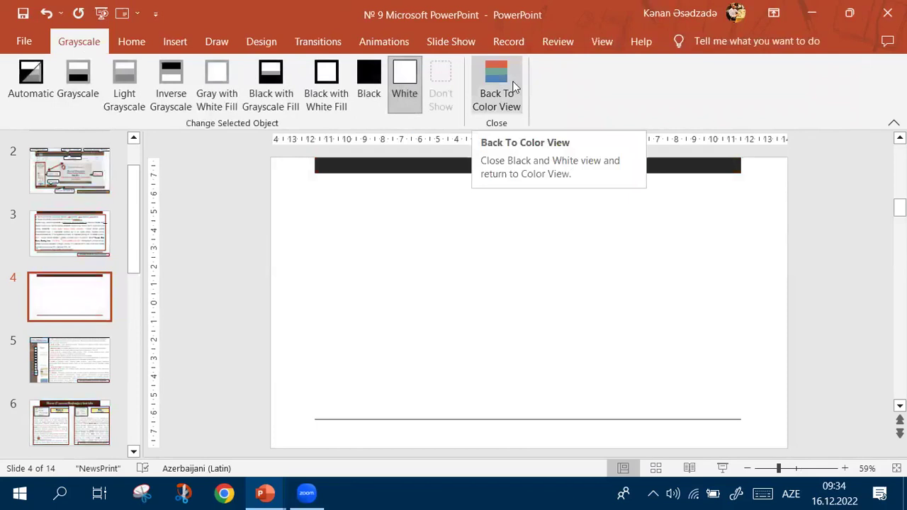
pyautogui.click(515, 87)
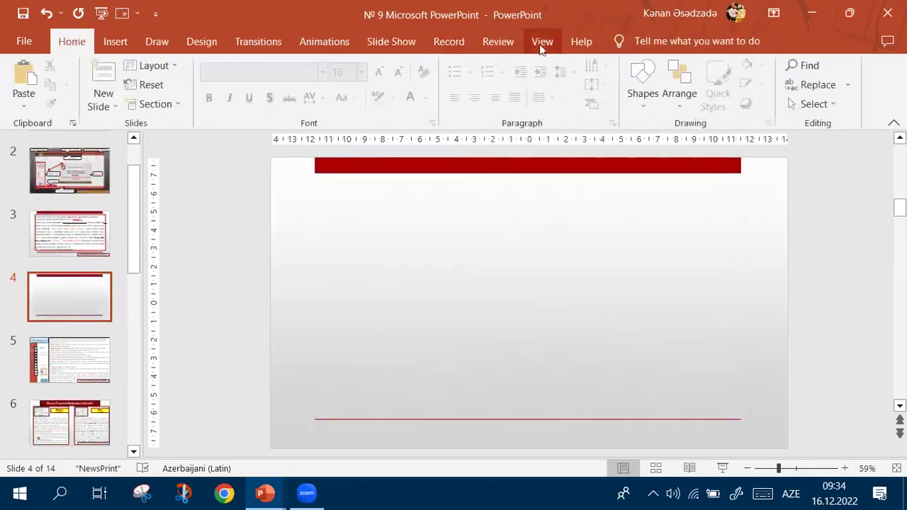
pyautogui.click(541, 42)
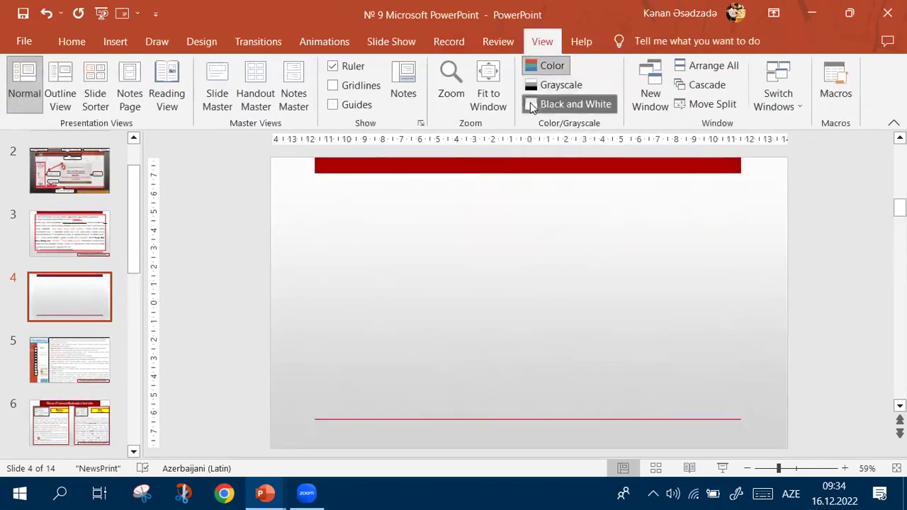
pyautogui.click(532, 106)
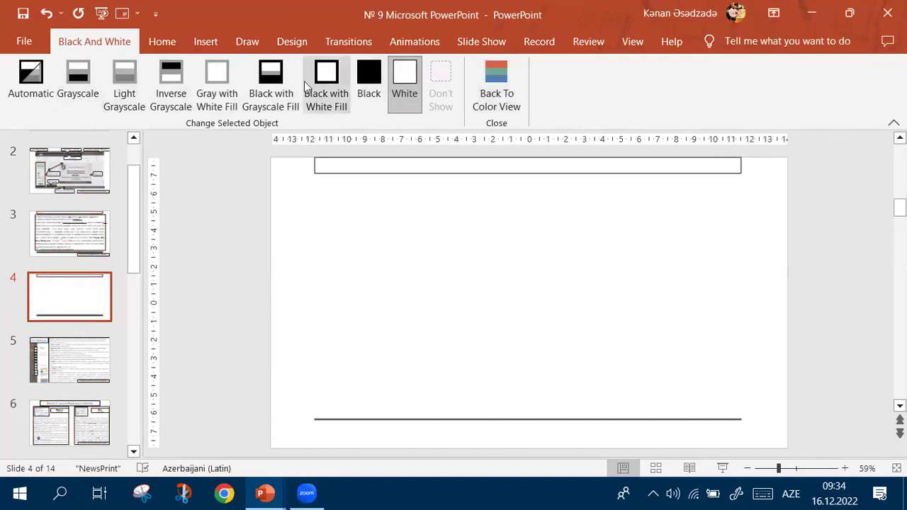
pyautogui.click(487, 85)
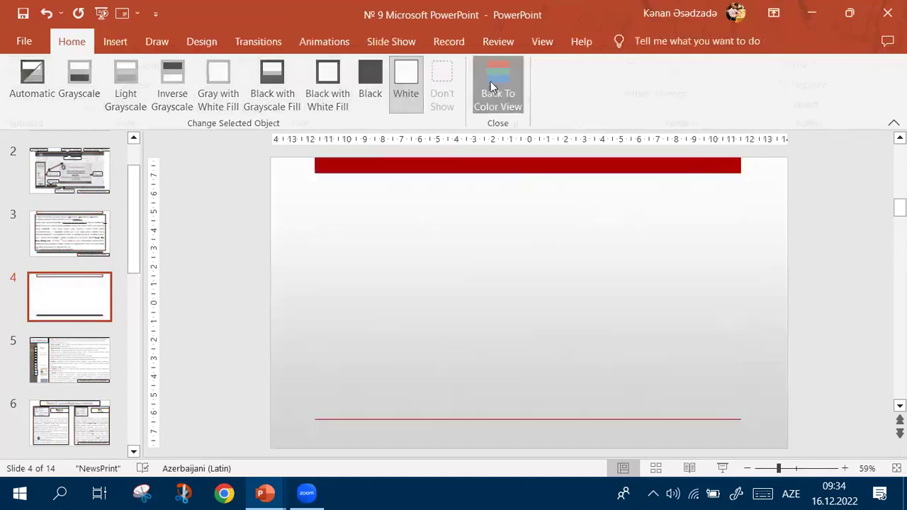
pyautogui.click(541, 42)
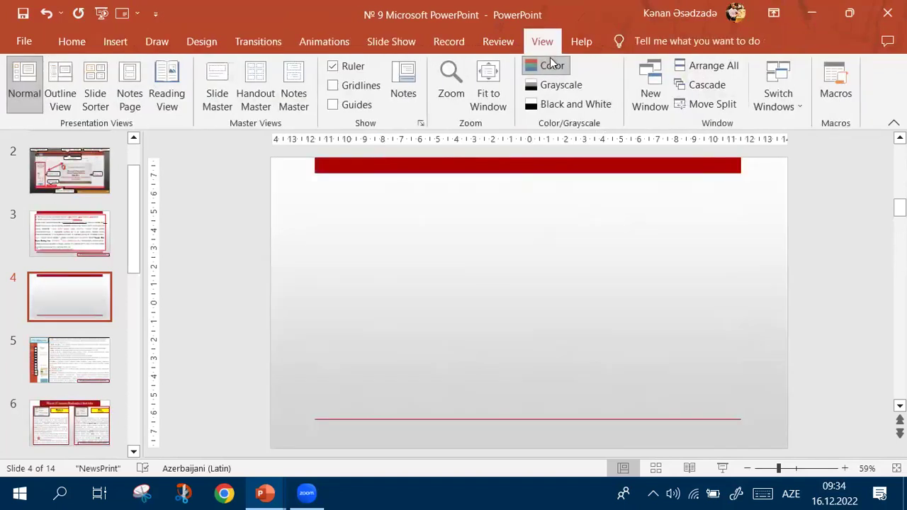
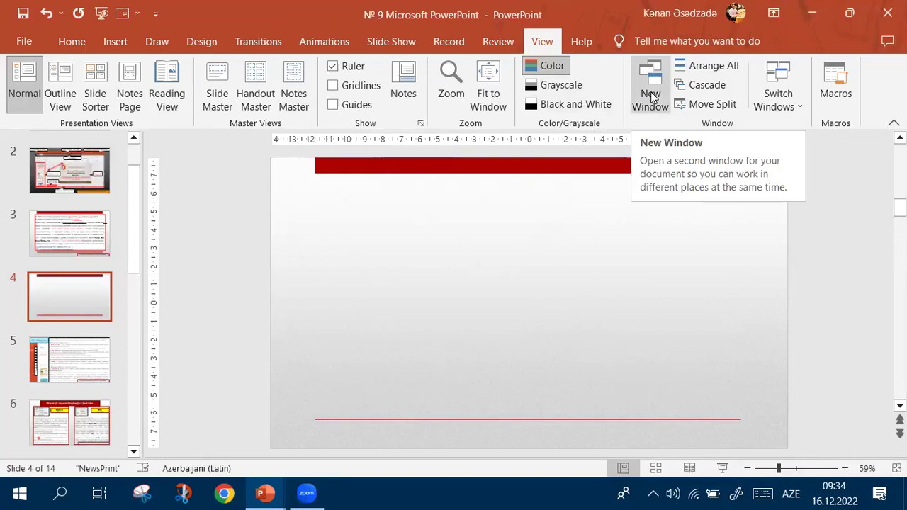
# - Open a second window of the presentation, tile then cascade both windows, and maximize the new one
pyautogui.click(650, 96)
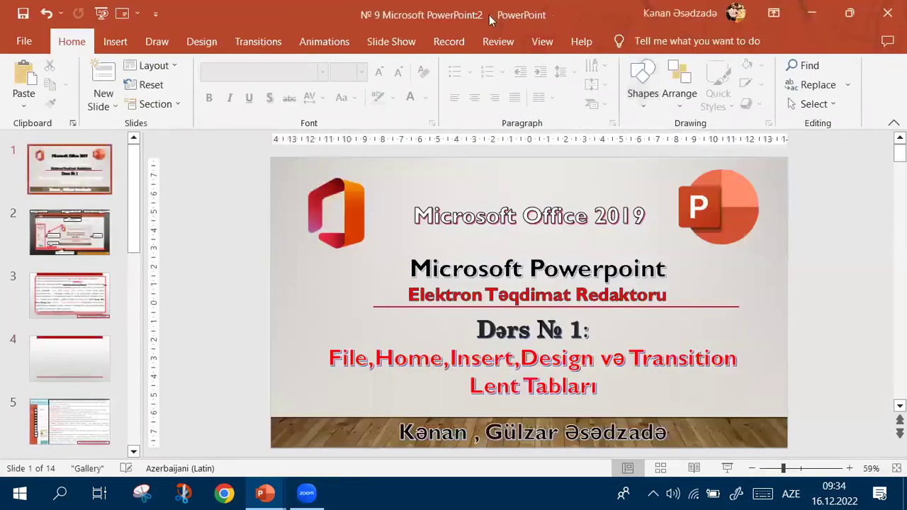
pyautogui.click(544, 46)
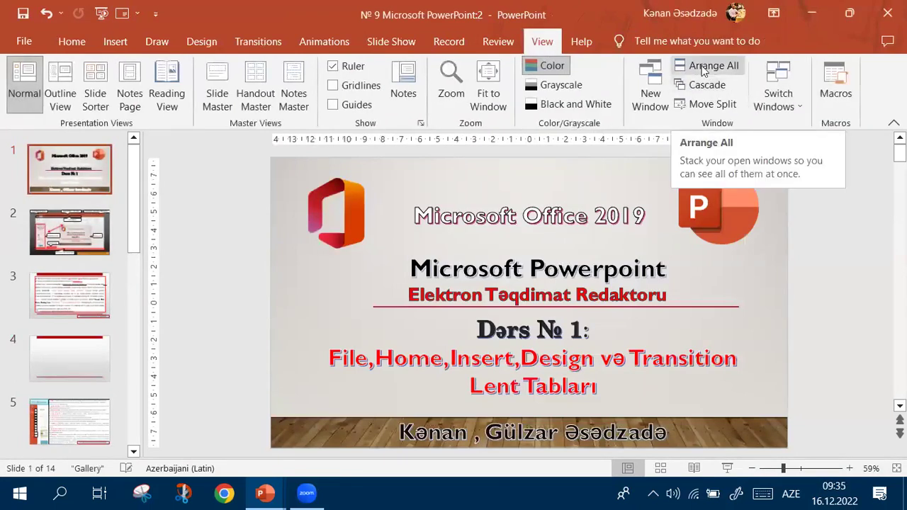
pyautogui.click(704, 71)
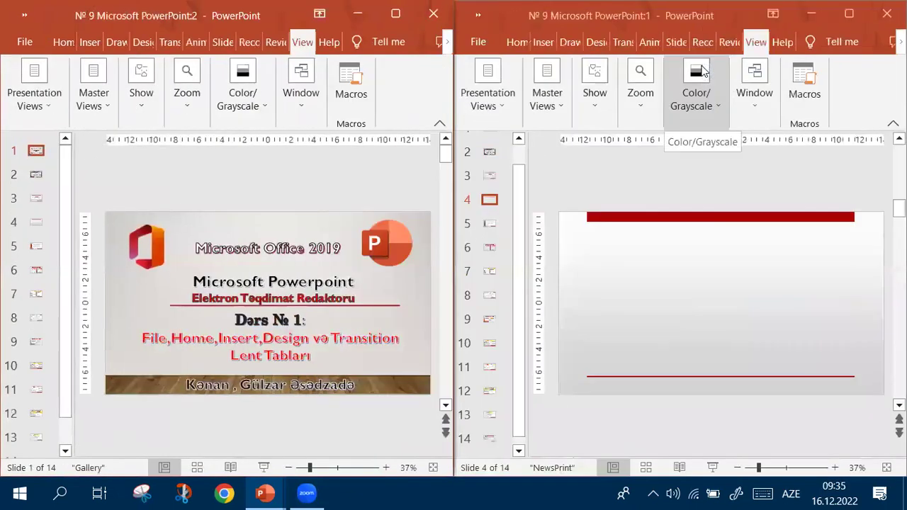
pyautogui.click(302, 92)
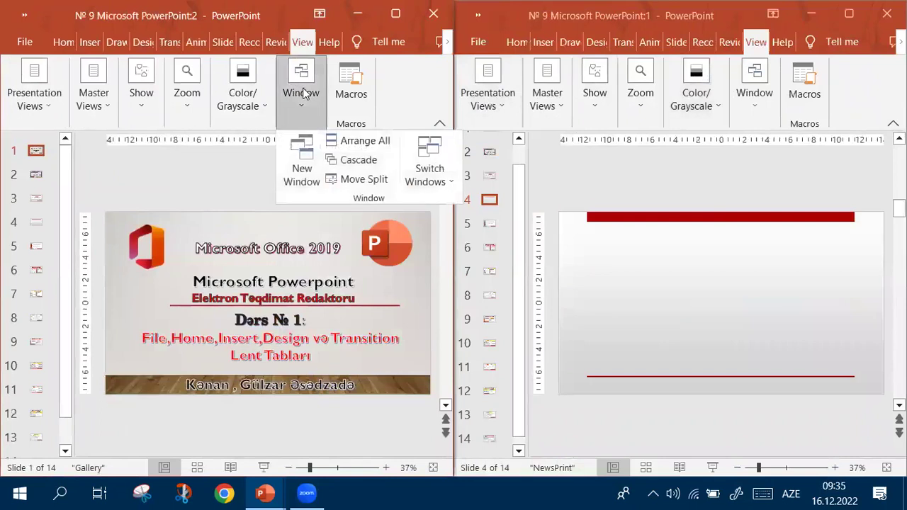
pyautogui.click(344, 160)
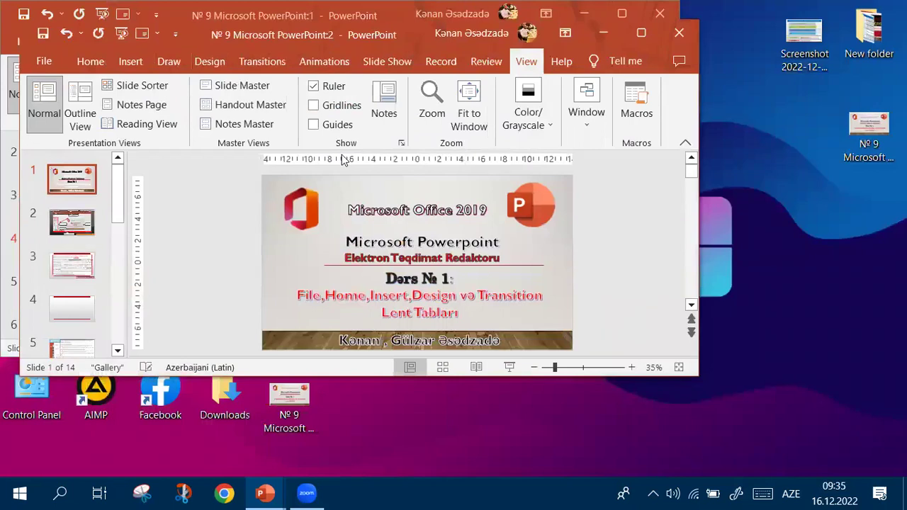
pyautogui.click(640, 33)
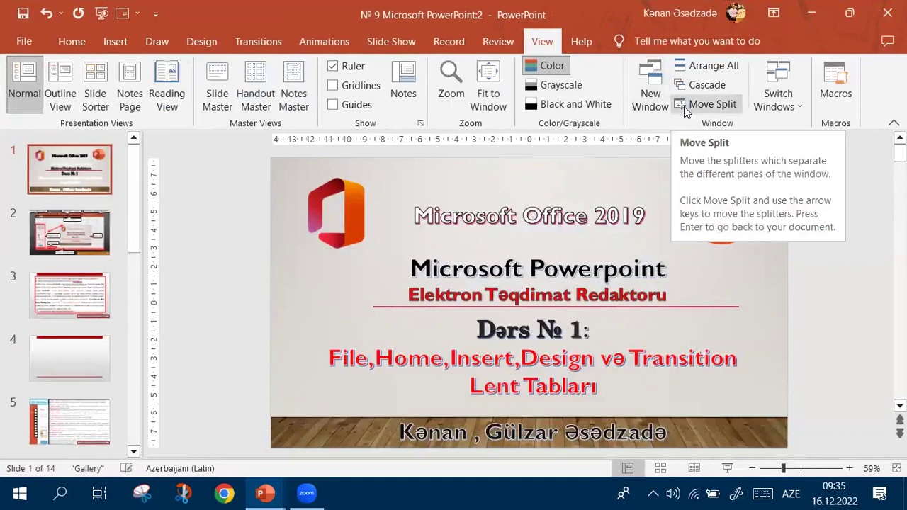
# - Try the View tab's Move Split and Switch Windows options, then display slide 4 for editing
pyautogui.click(81, 43)
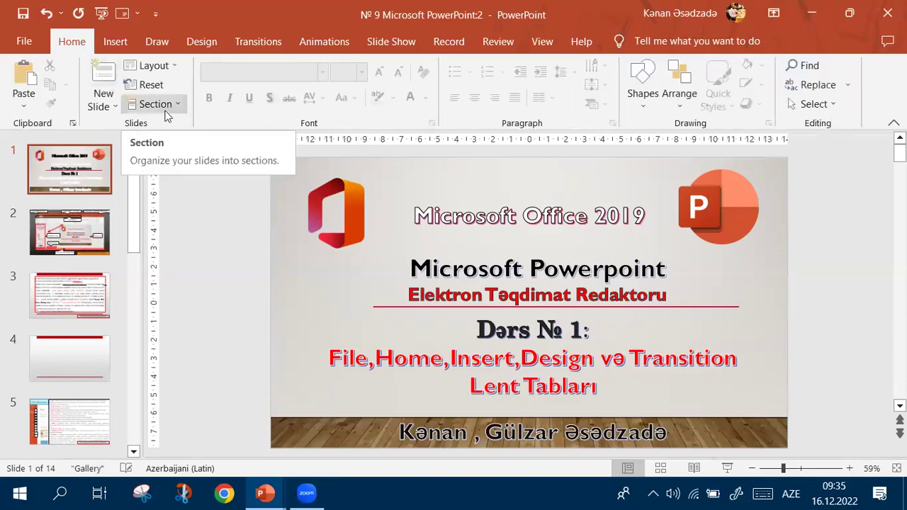
pyautogui.click(541, 41)
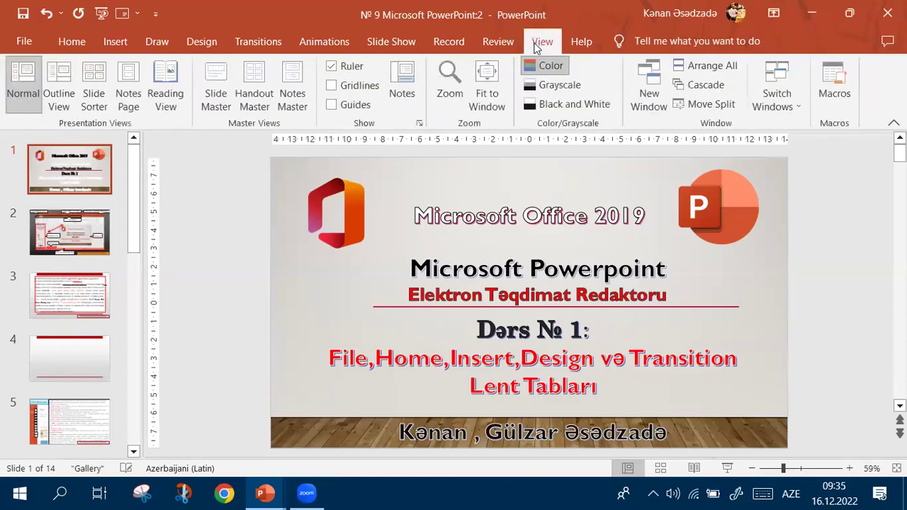
pyautogui.click(708, 107)
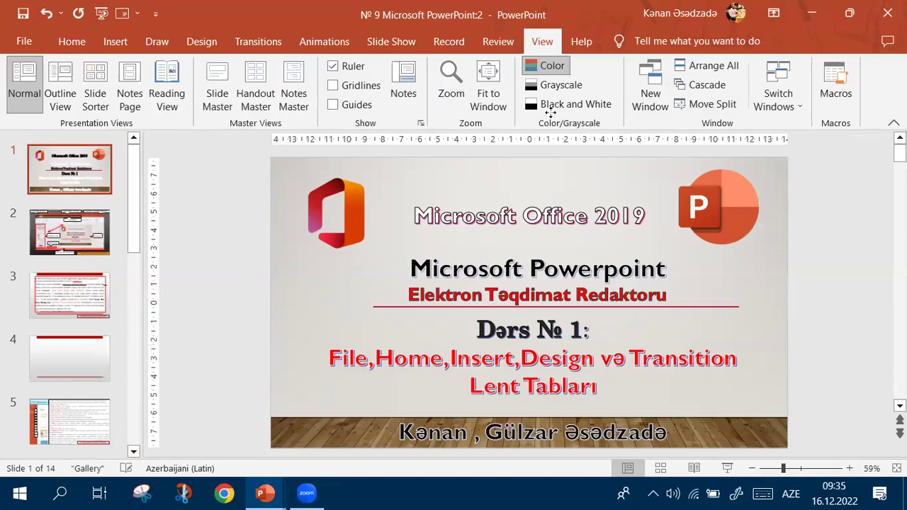
pyautogui.click(791, 102)
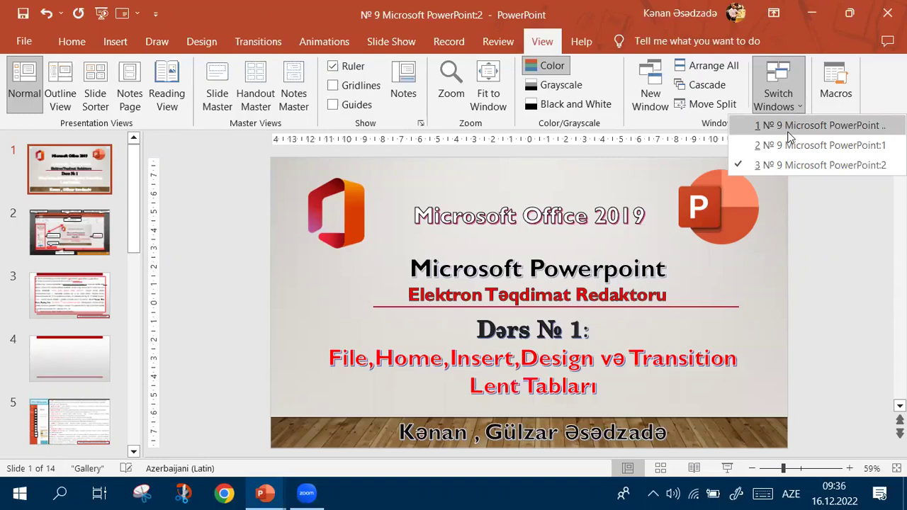
pyautogui.click(873, 70)
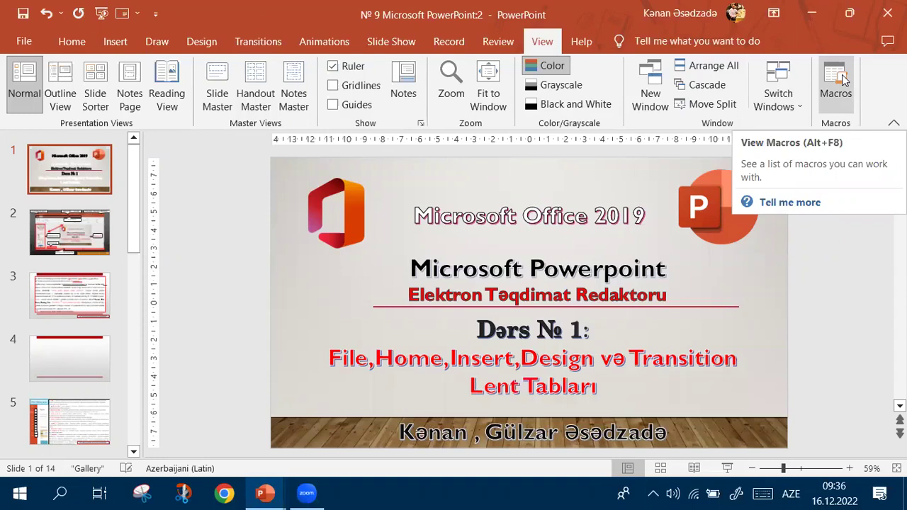
pyautogui.click(843, 81)
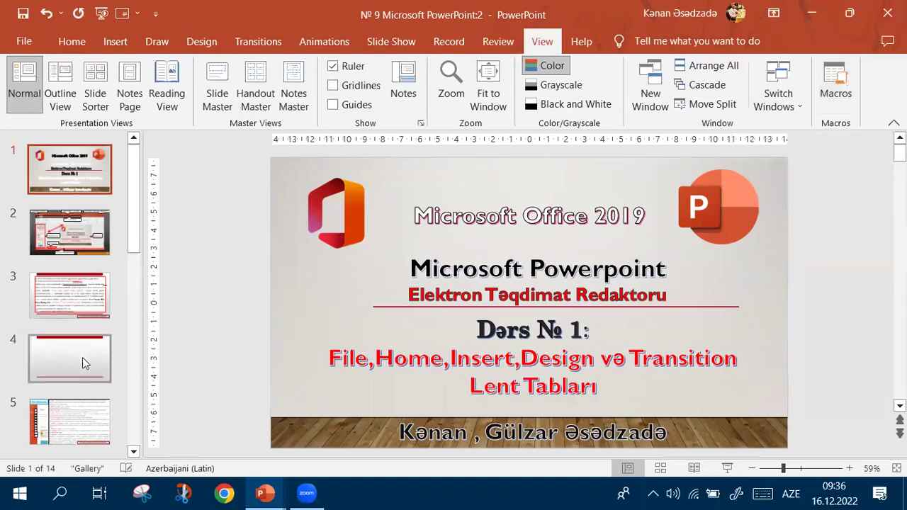
pyautogui.click(82, 358)
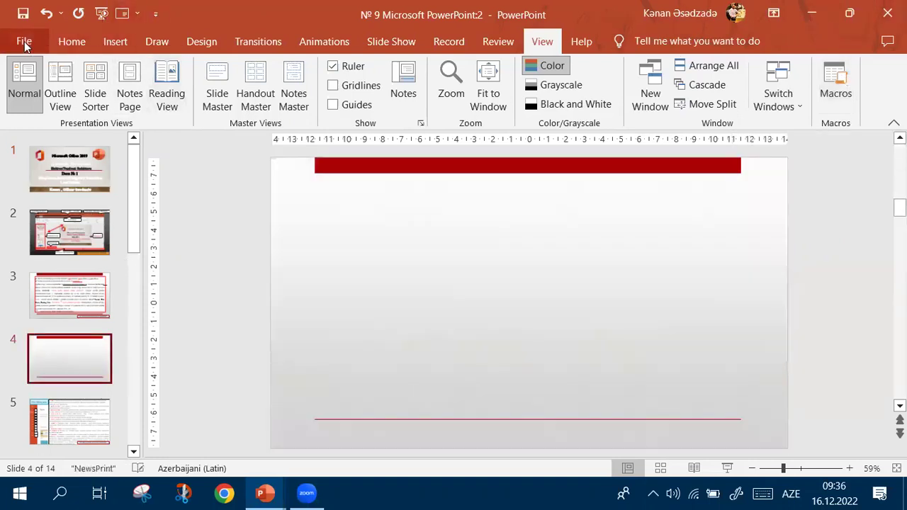
# - Open PowerPoint Options at Customize Ribbon, then close it without changes
pyautogui.click(24, 41)
pyautogui.click(61, 435)
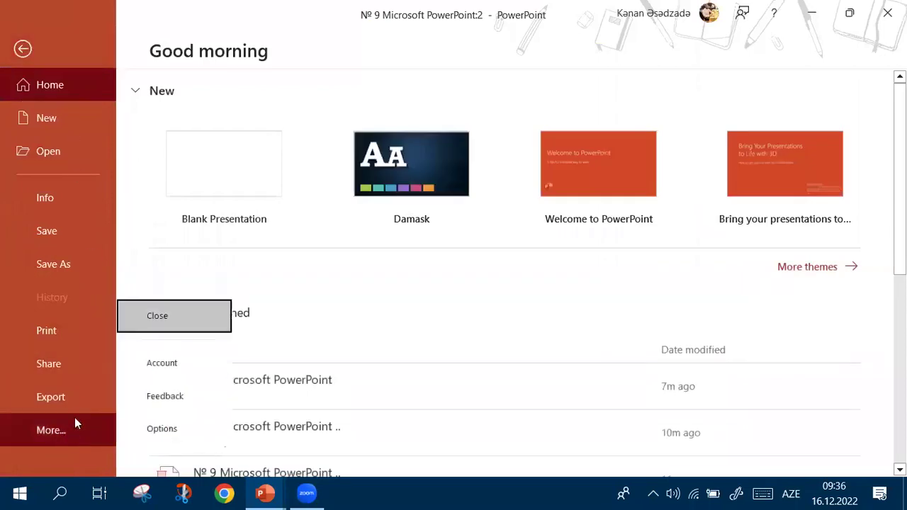
pyautogui.click(173, 432)
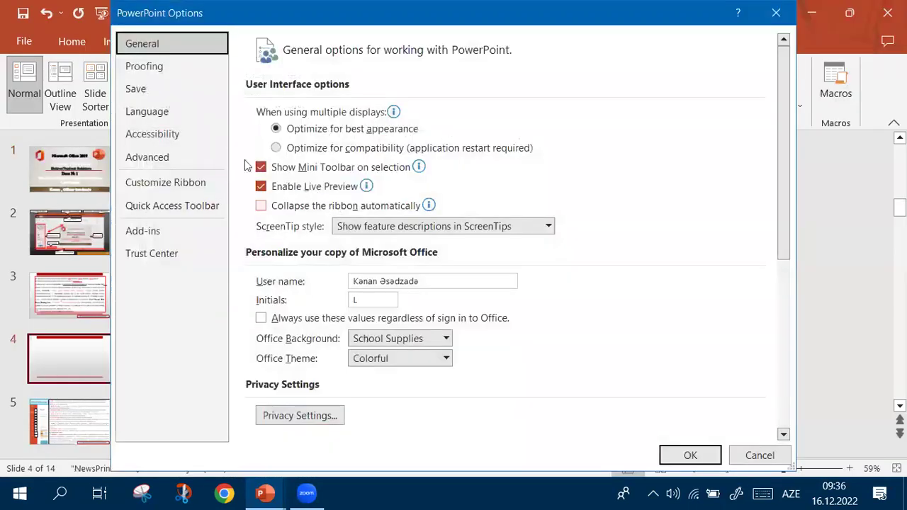
pyautogui.click(177, 186)
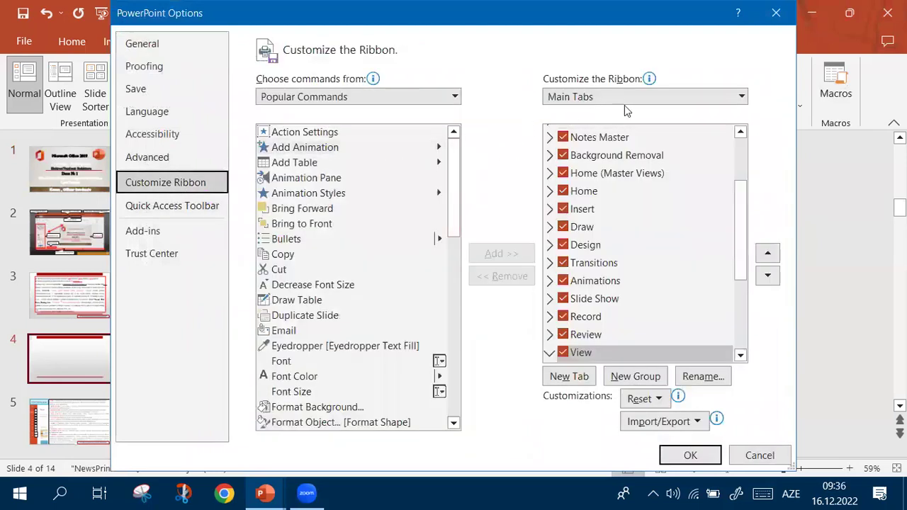
pyautogui.click(624, 95)
pyautogui.click(600, 36)
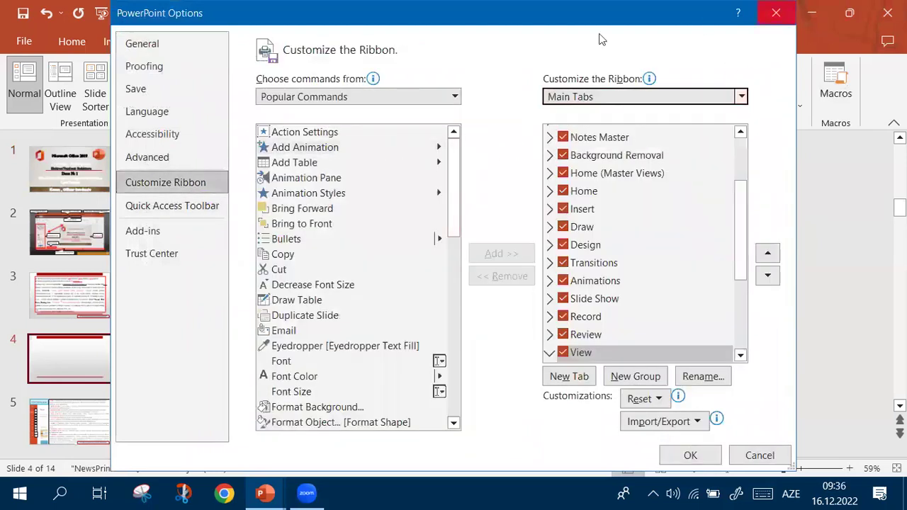
pyautogui.click(776, 13)
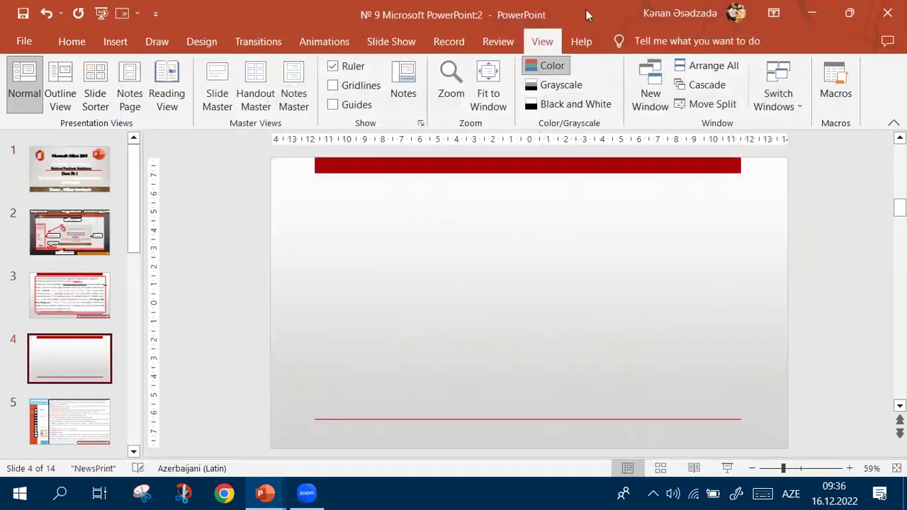
# - Reopen Customize Ribbon, list the Tool Tabs, scroll them, and move the dialog down
pyautogui.click(22, 41)
pyautogui.click(50, 439)
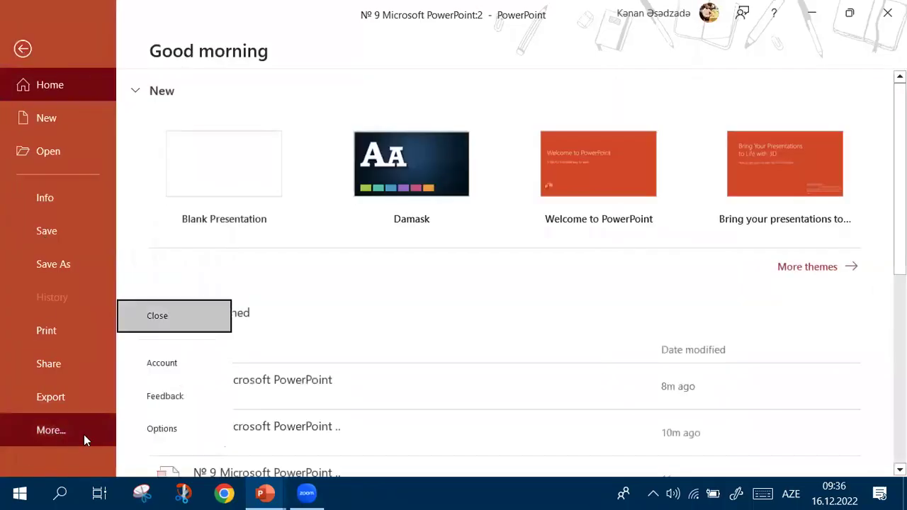
pyautogui.click(162, 428)
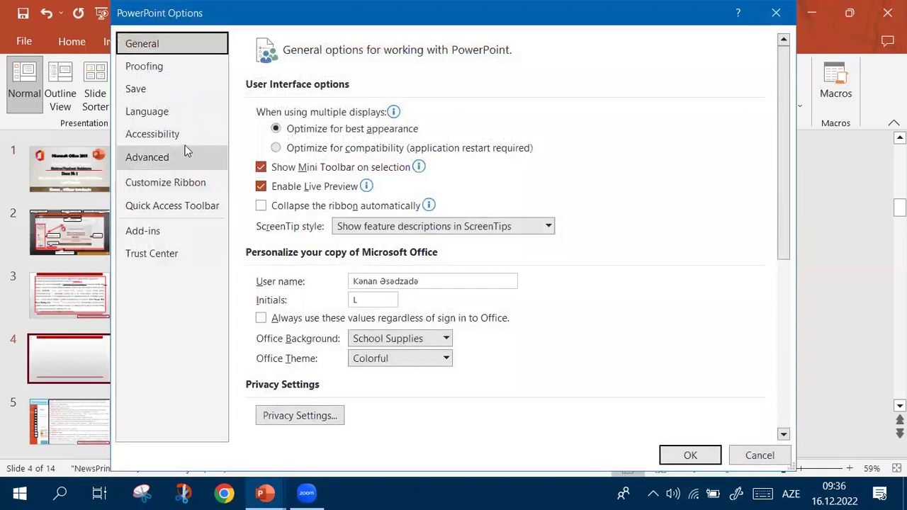
pyautogui.click(140, 183)
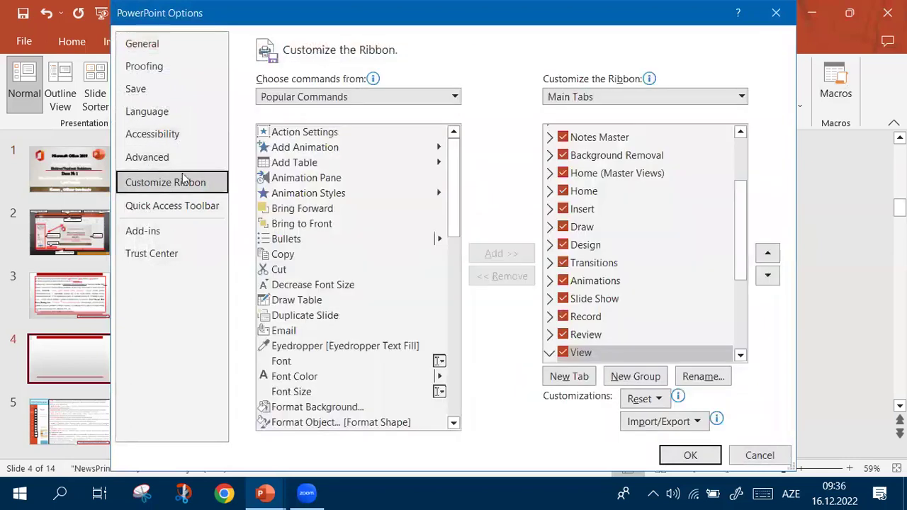
pyautogui.click(630, 99)
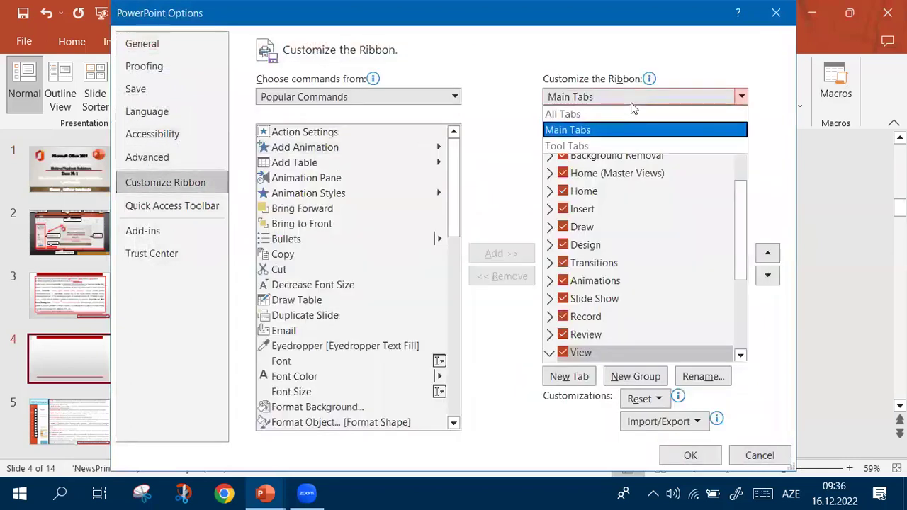
pyautogui.click(598, 147)
pyautogui.moveTo(741, 156)
pyautogui.mouseDown()
pyautogui.moveTo(741, 285)
pyautogui.moveTo(741, 145)
pyautogui.mouseUp()
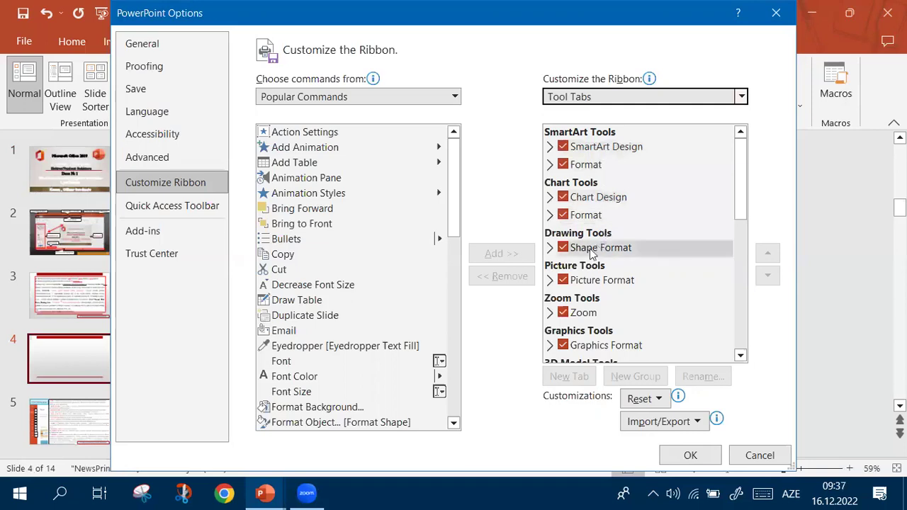
pyautogui.moveTo(743, 185); pyautogui.dragTo(743, 216)
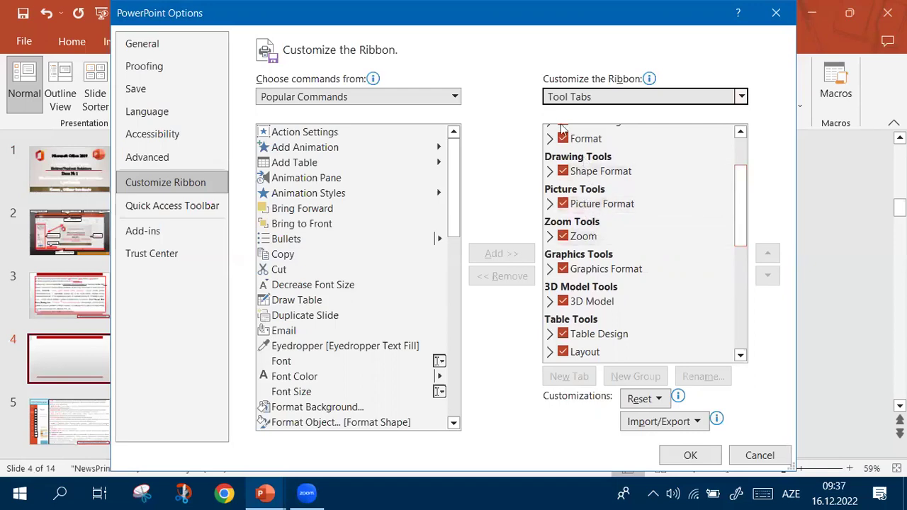
pyautogui.moveTo(458, 23); pyautogui.dragTo(553, 185)
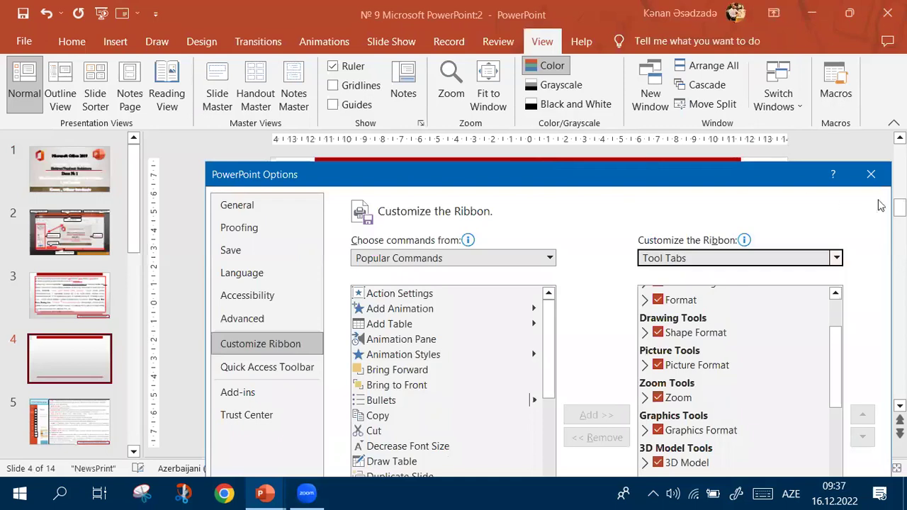
# - Insert a Summary Zoom using slides 3, 4, 7 and 8 as section starts
pyautogui.click(870, 174)
pyautogui.click(113, 41)
pyautogui.click(482, 100)
pyautogui.click(494, 123)
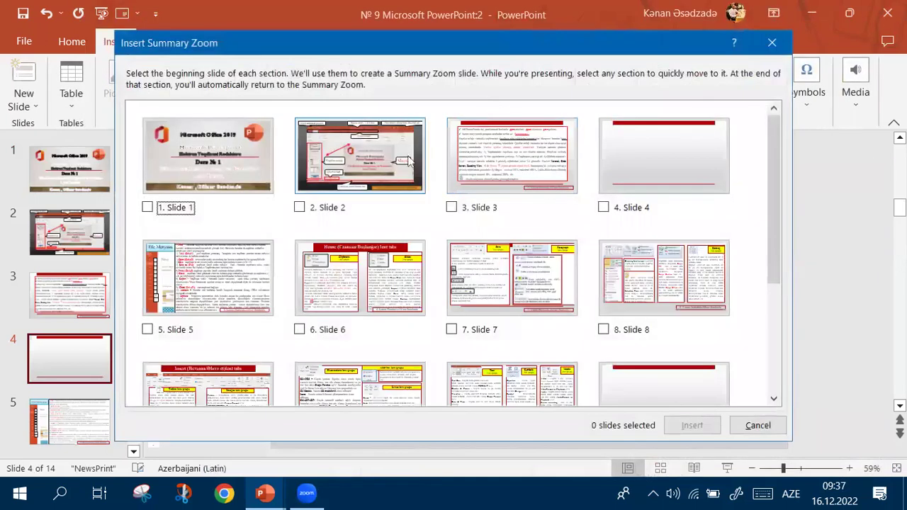
pyautogui.click(452, 206)
pyautogui.click(604, 207)
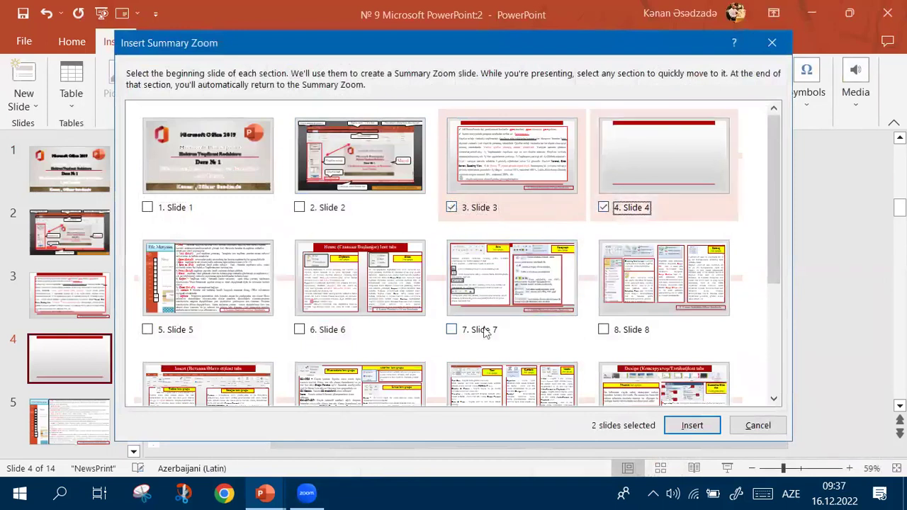
pyautogui.click(484, 330)
pyautogui.click(612, 333)
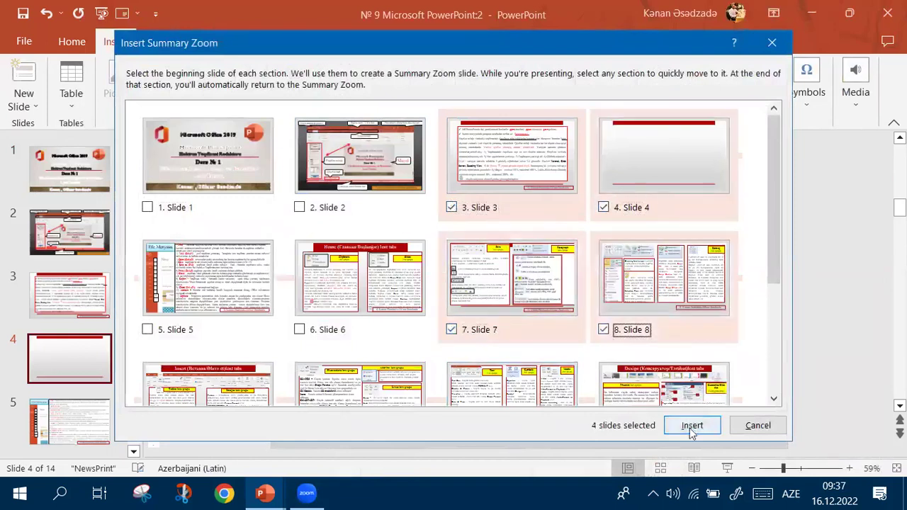
pyautogui.click(692, 425)
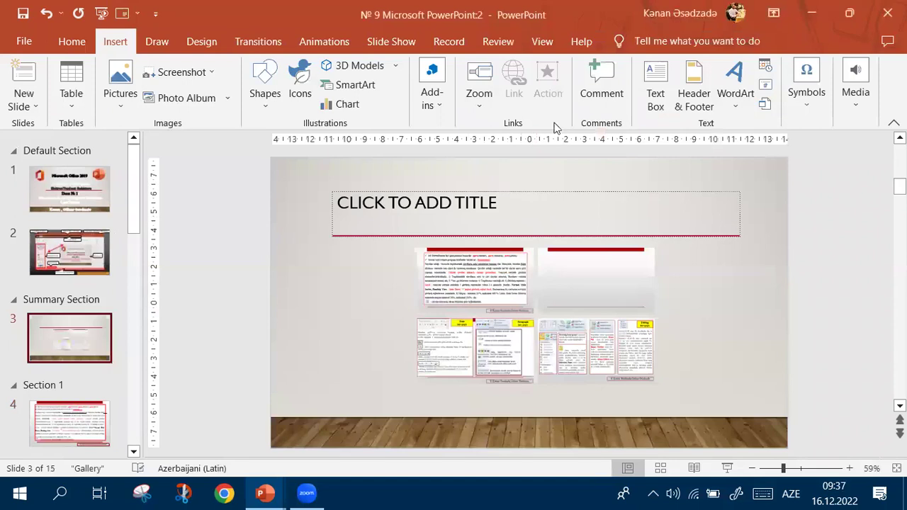
# - Select the summary zoom on slide 3, show its Zoom format options, and select the 4-4 thumbnail
pyautogui.click(482, 89)
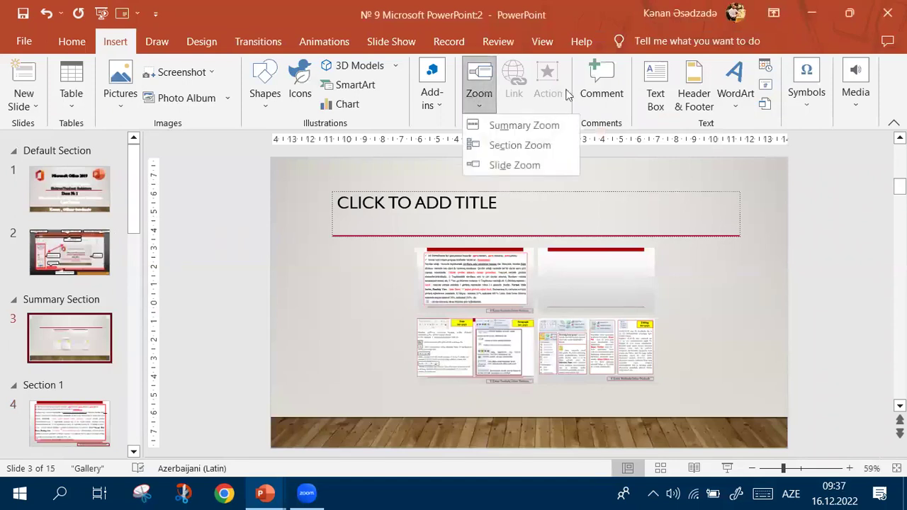
pyautogui.click(616, 307)
pyautogui.click(615, 318)
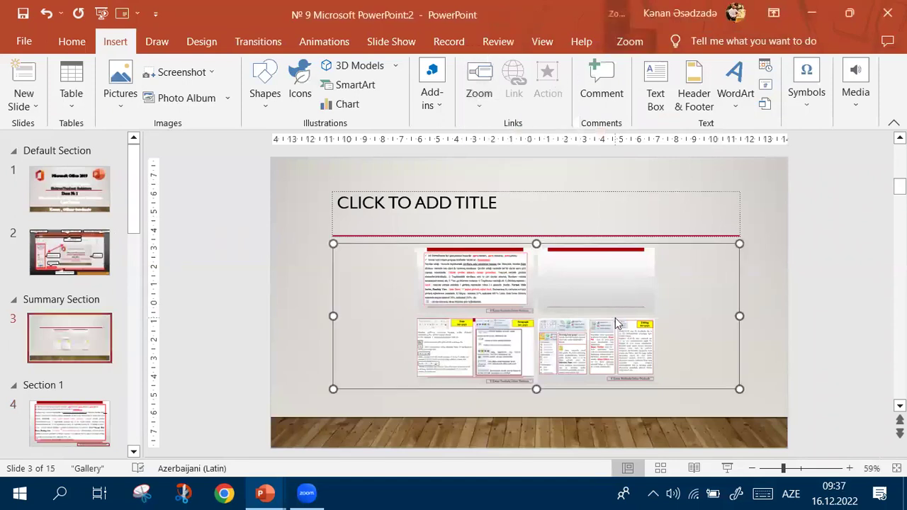
pyautogui.click(633, 44)
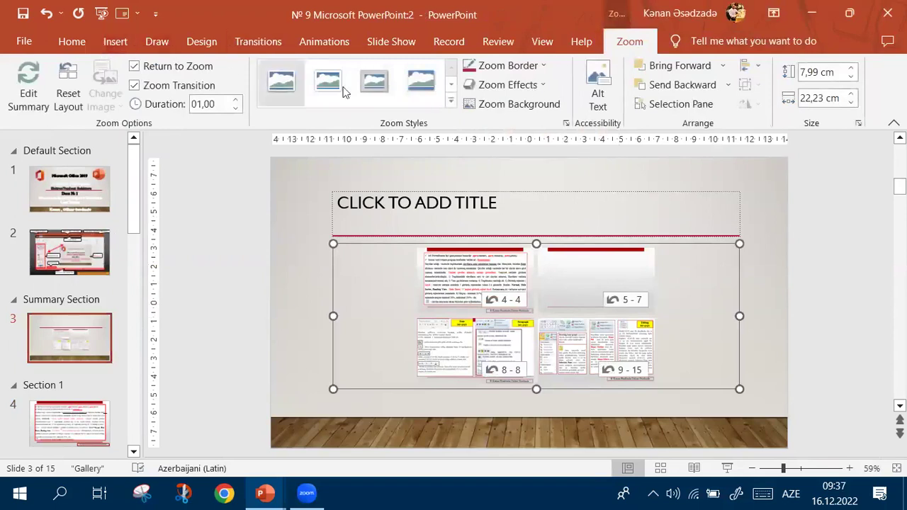
pyautogui.click(459, 274)
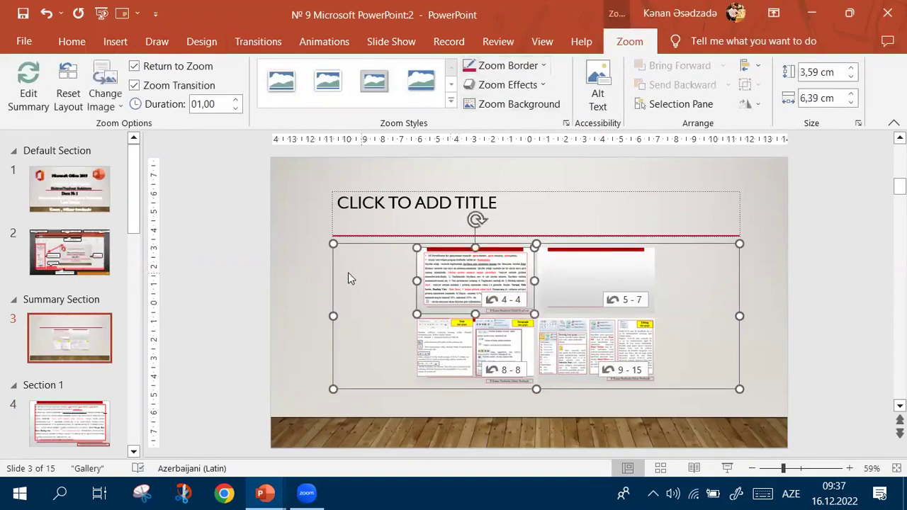
# - Play the slide show from slide 3, jump into the 9-15 section, then end the show
pyautogui.click(726, 468)
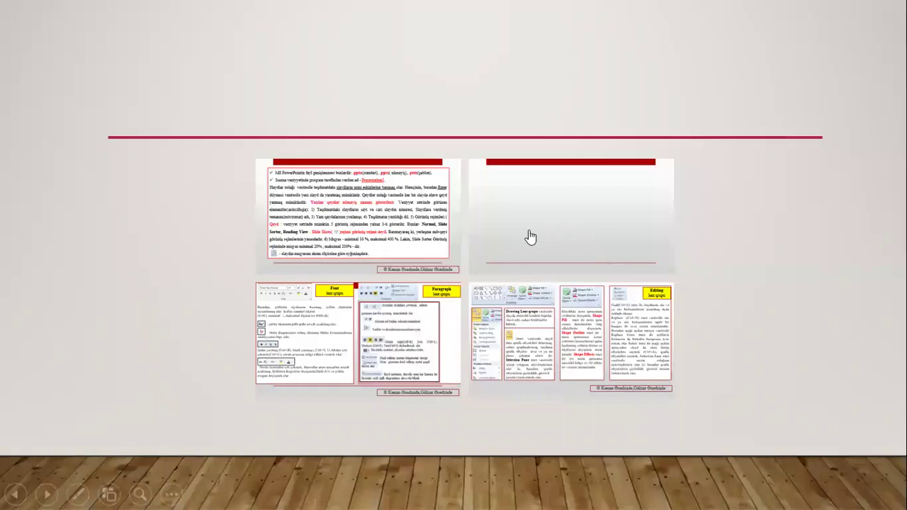
pyautogui.click(542, 326)
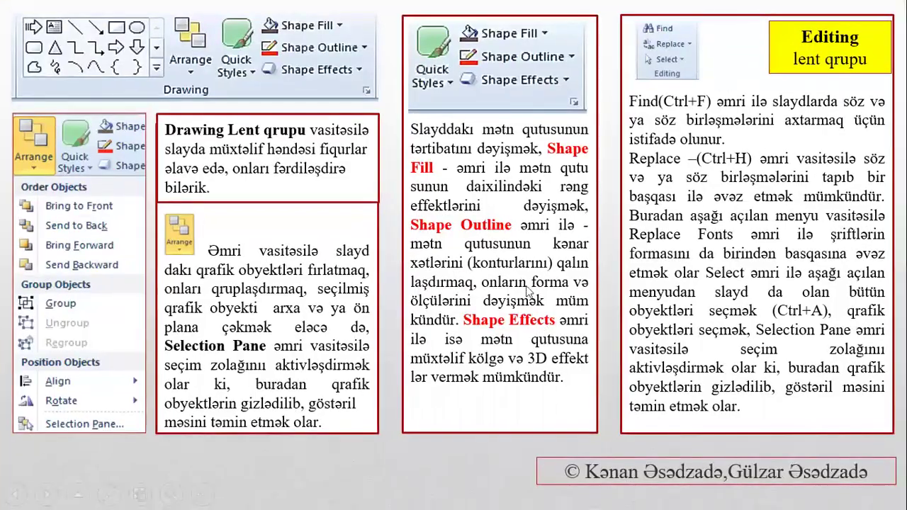
pyautogui.rightClick(530, 293)
pyautogui.click(561, 264)
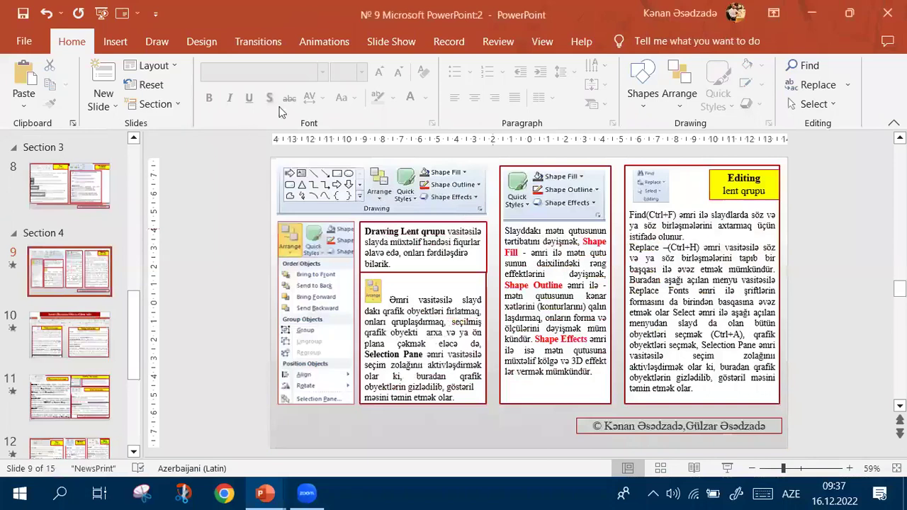
pyautogui.click(24, 41)
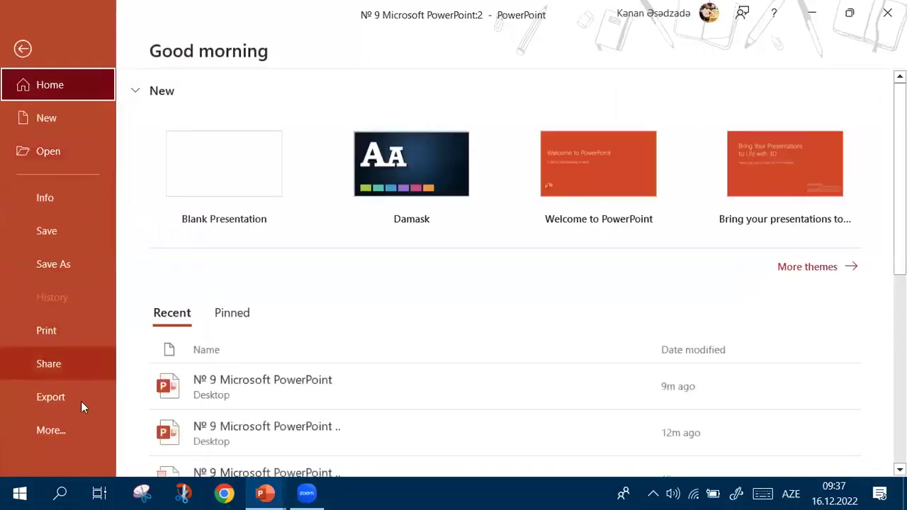
pyautogui.click(61, 430)
pyautogui.click(178, 430)
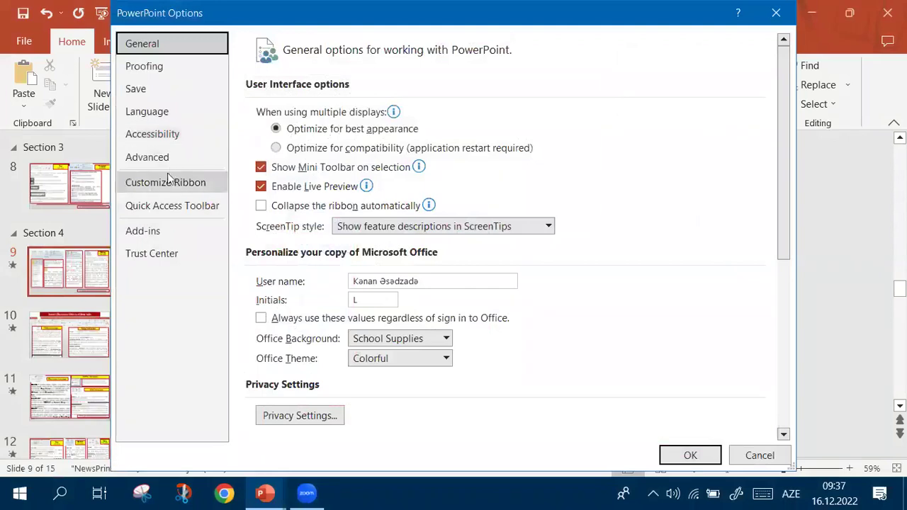
pyautogui.click(165, 182)
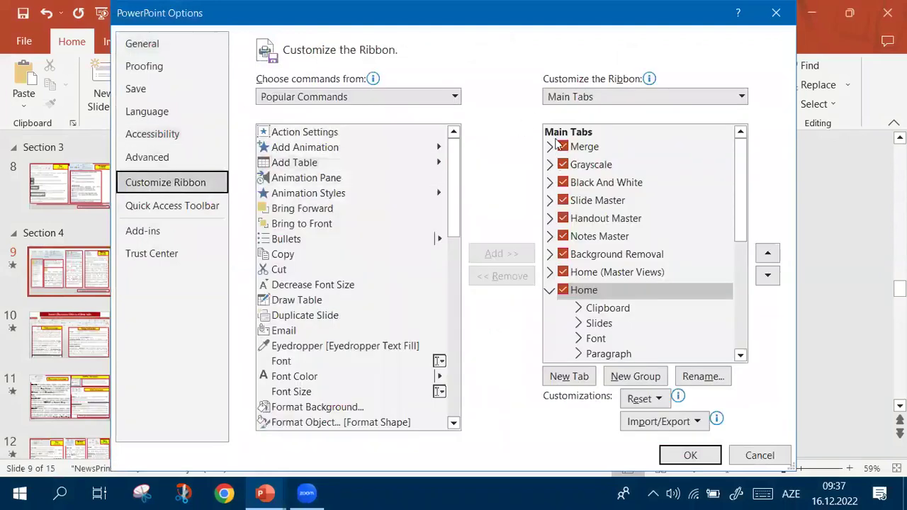
pyautogui.click(624, 97)
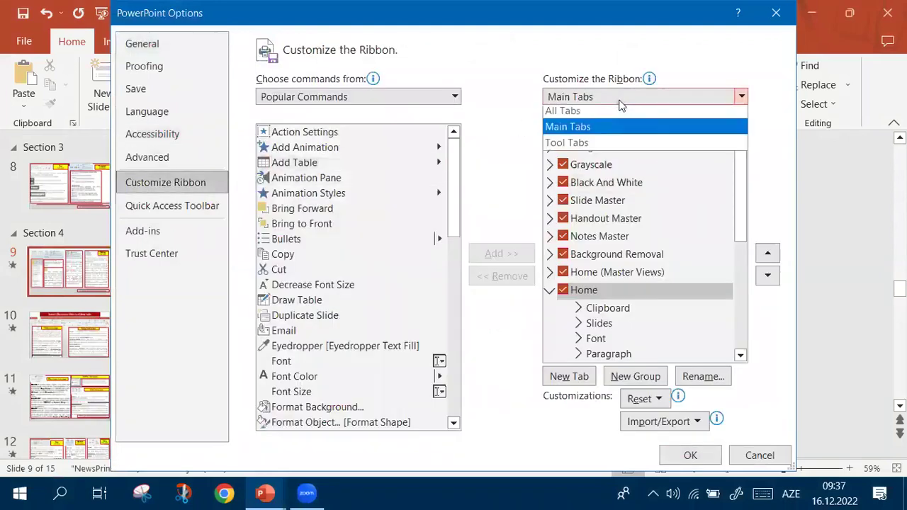
pyautogui.click(596, 146)
pyautogui.scroll(-1, 568, 292)
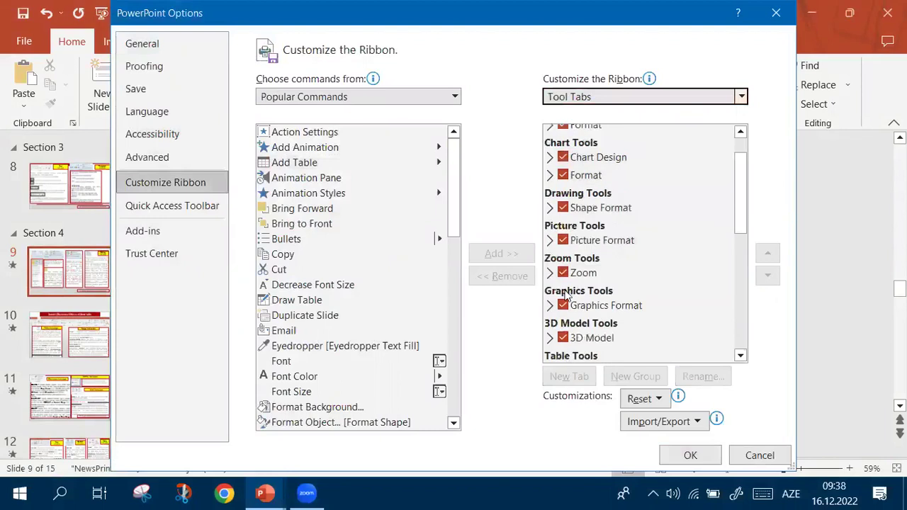
pyautogui.scroll(-2, 569, 292)
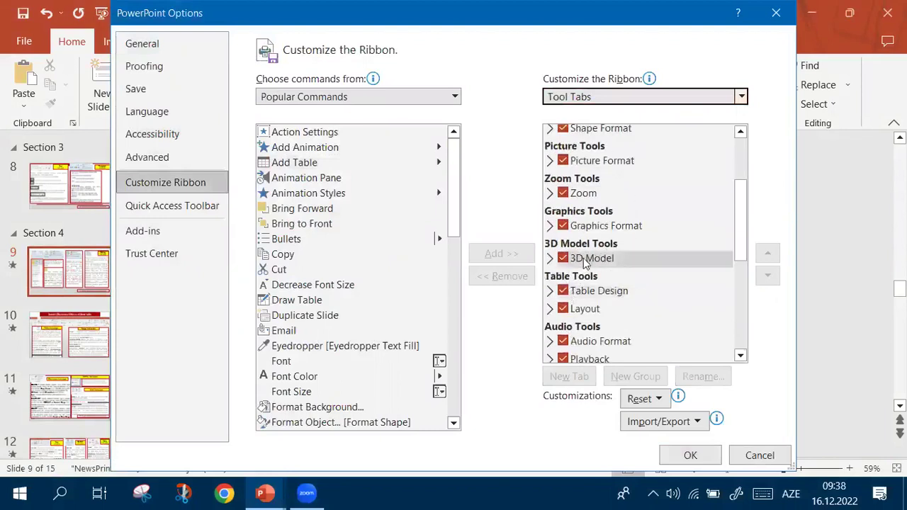
pyautogui.scroll(-1, 587, 318)
pyautogui.scroll(-1, 587, 322)
pyautogui.scroll(-1, 589, 290)
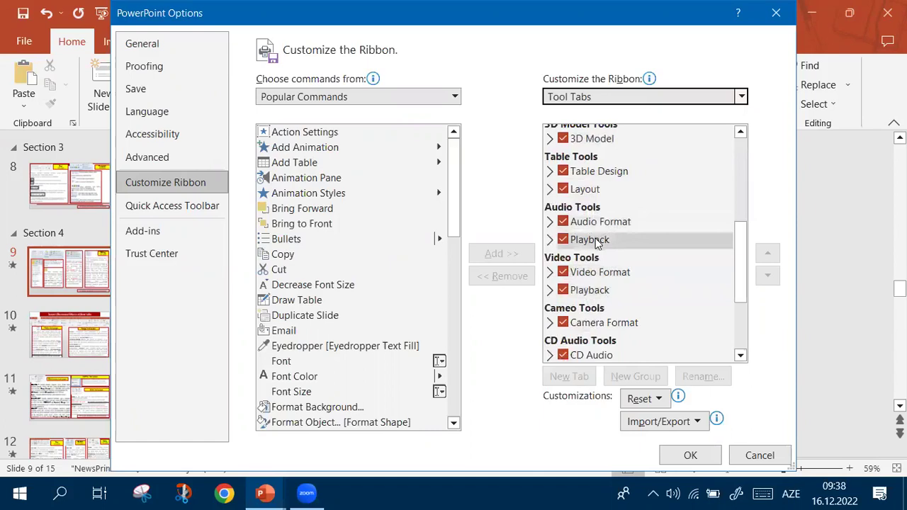
pyautogui.scroll(-3, 594, 298)
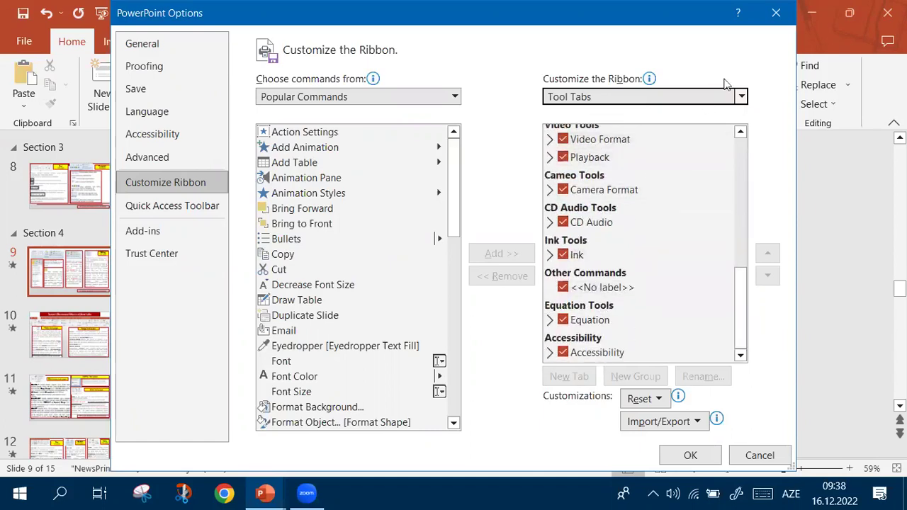
pyautogui.click(777, 12)
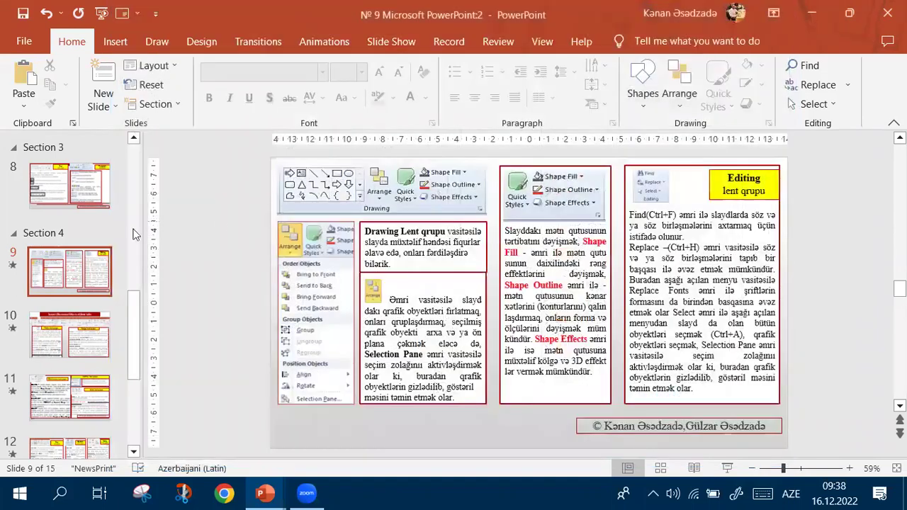
# - Add a blank slide after slide 8 and insert the Yargunat song from the Music folder as audio
pyautogui.click(73, 204)
pyautogui.hotkey('ctrl', 'm')
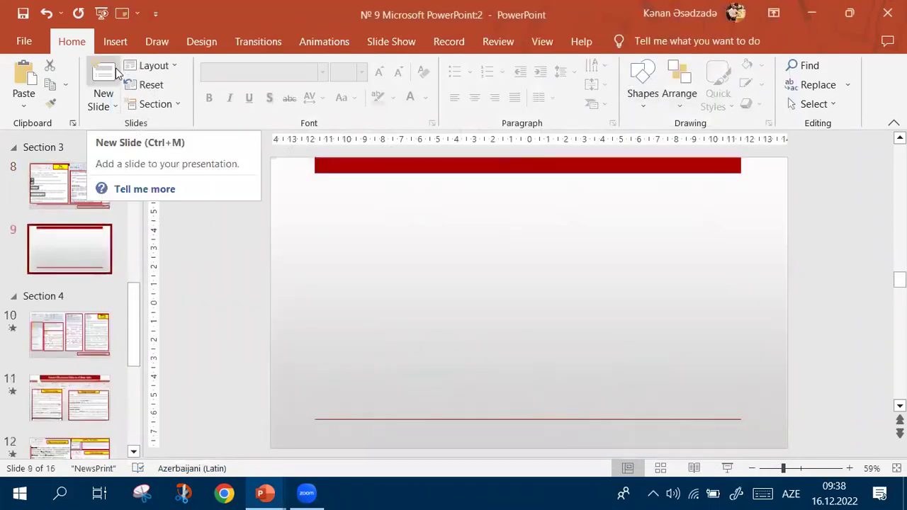
pyautogui.click(115, 41)
pyautogui.click(857, 102)
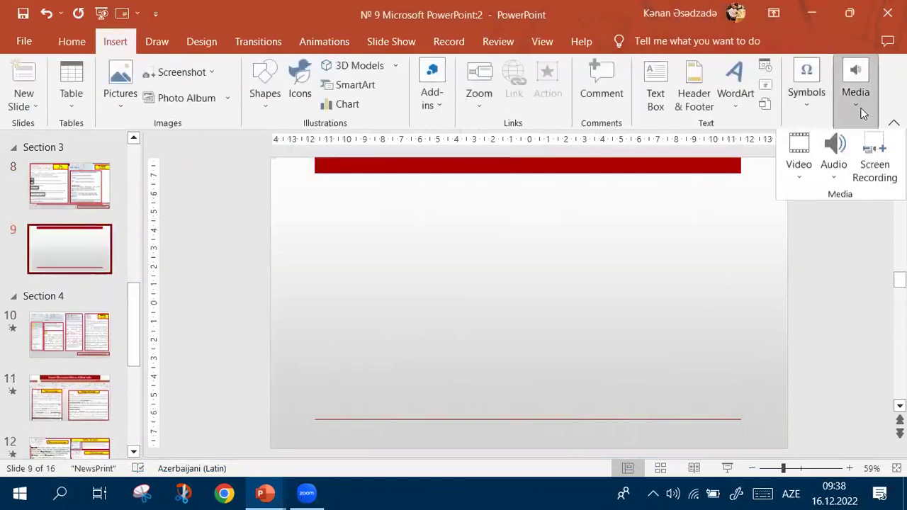
pyautogui.click(840, 163)
pyautogui.click(831, 198)
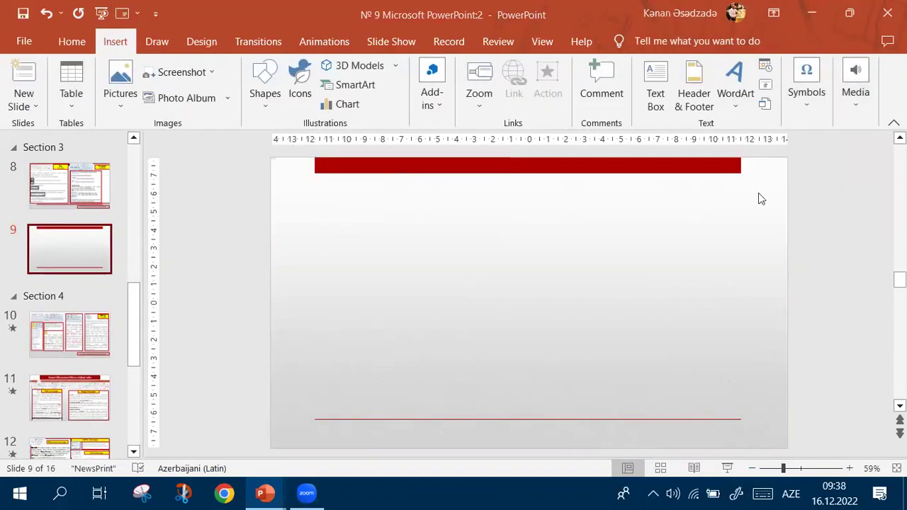
pyautogui.scroll(-1, 198, 230)
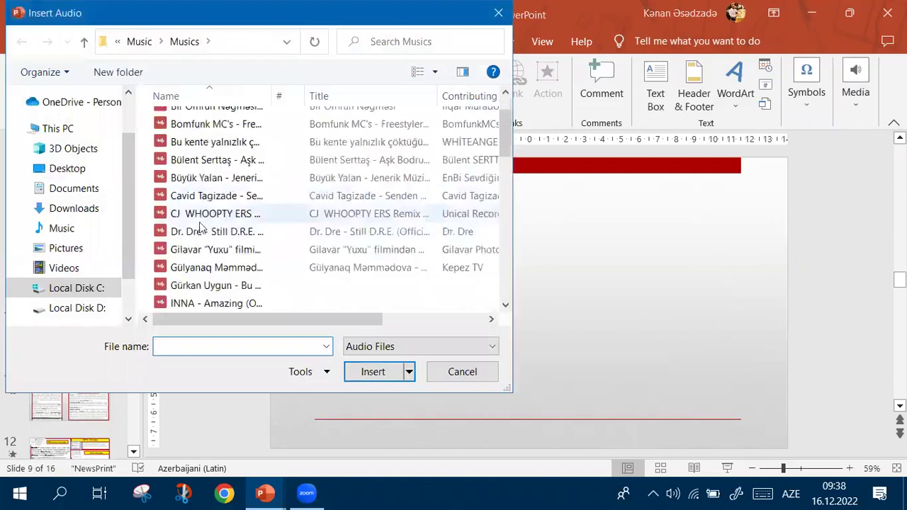
pyautogui.scroll(-7, 210, 231)
pyautogui.scroll(-2, 253, 321)
pyautogui.scroll(-3, 239, 318)
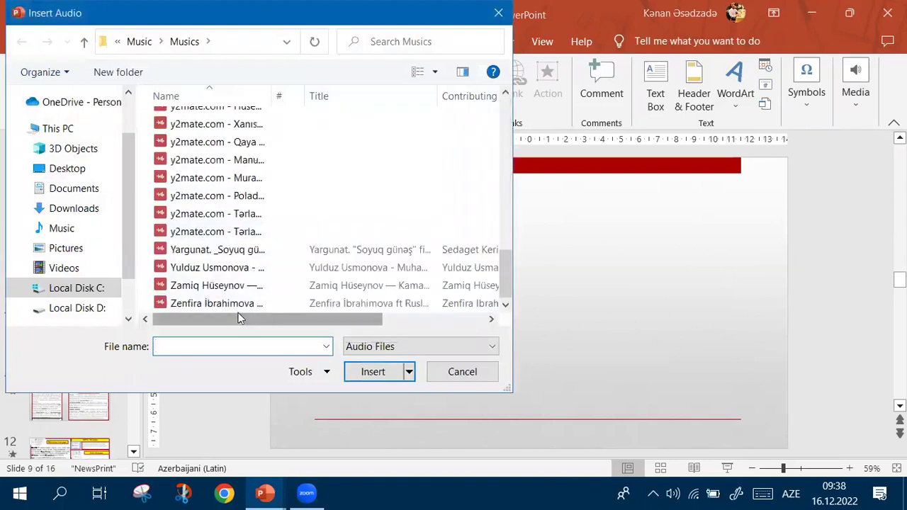
pyautogui.click(212, 250)
pyautogui.click(372, 371)
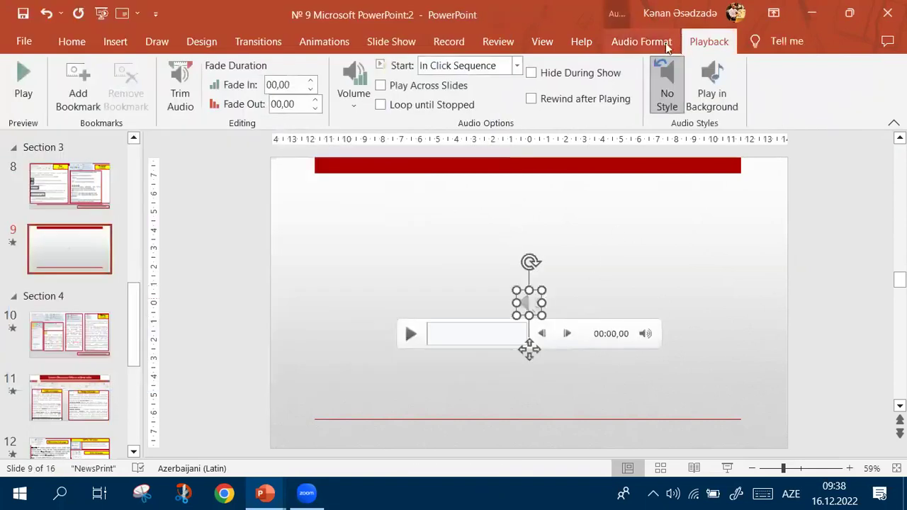
# - Enlarge the audio icon to 4,28 cm and move it up and left on the slide
pyautogui.click(657, 43)
pyautogui.click(707, 42)
pyautogui.click(663, 44)
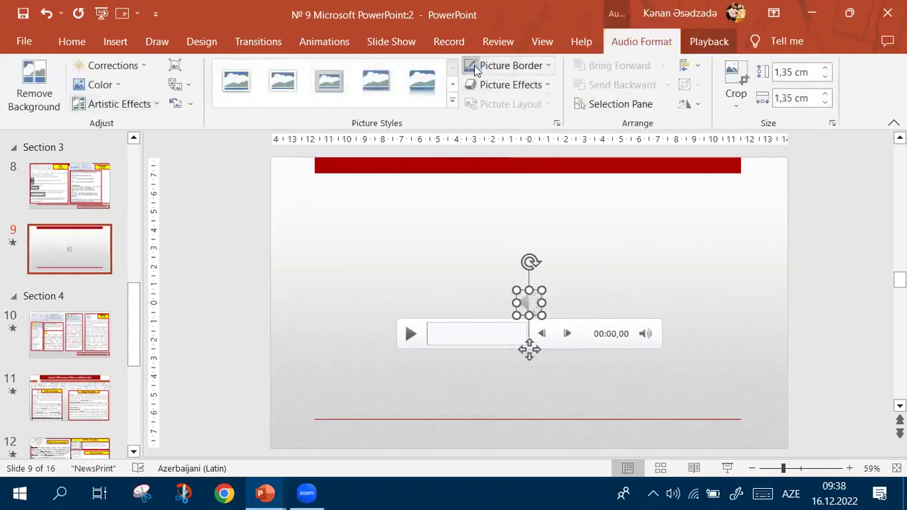
pyautogui.click(619, 233)
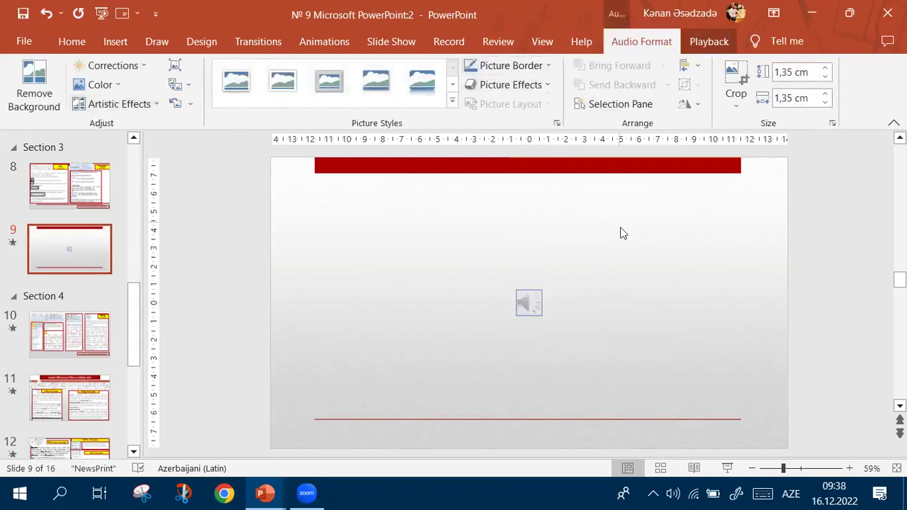
pyautogui.click(536, 301)
pyautogui.moveTo(536, 302); pyautogui.dragTo(593, 356)
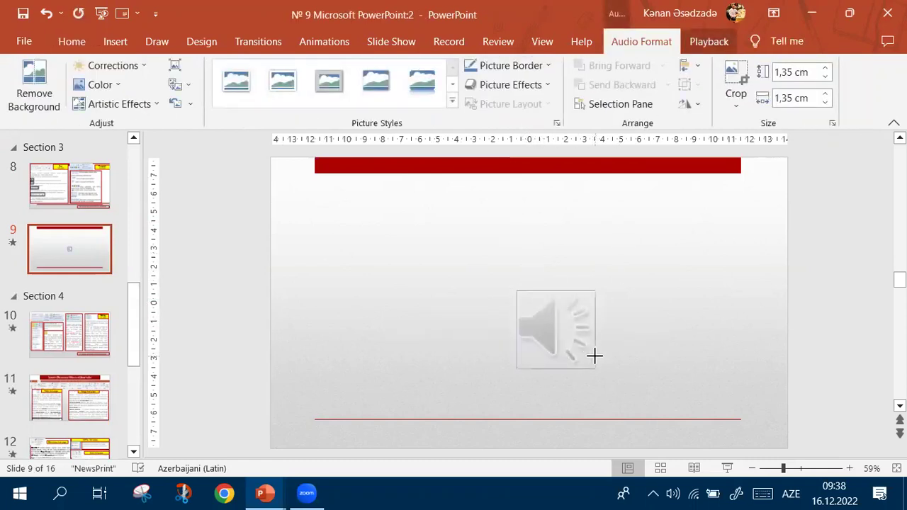
pyautogui.moveTo(517, 281); pyautogui.dragTo(477, 249)
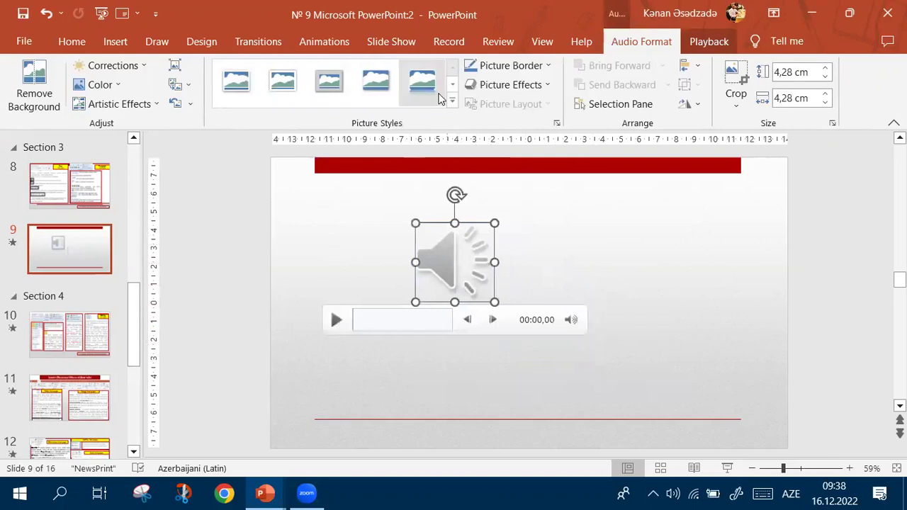
# - Apply a black-frame picture style to the audio icon
pyautogui.click(452, 101)
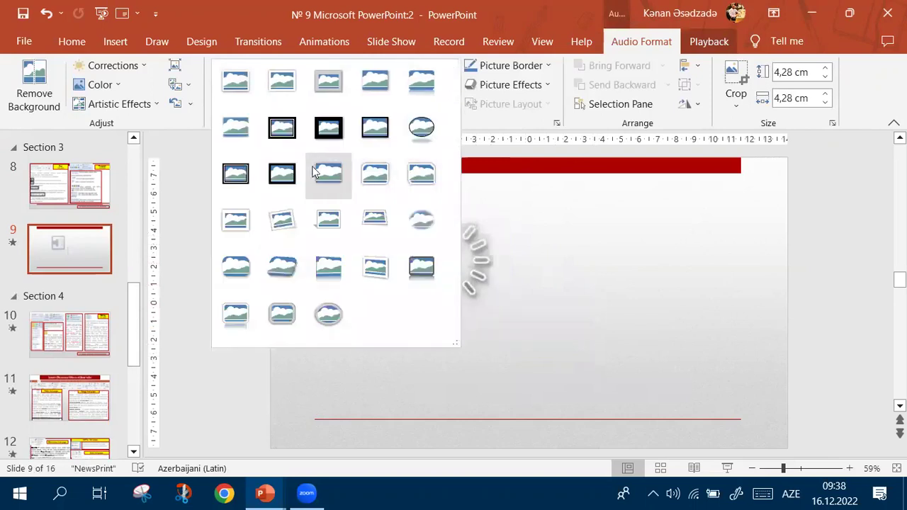
pyautogui.click(328, 128)
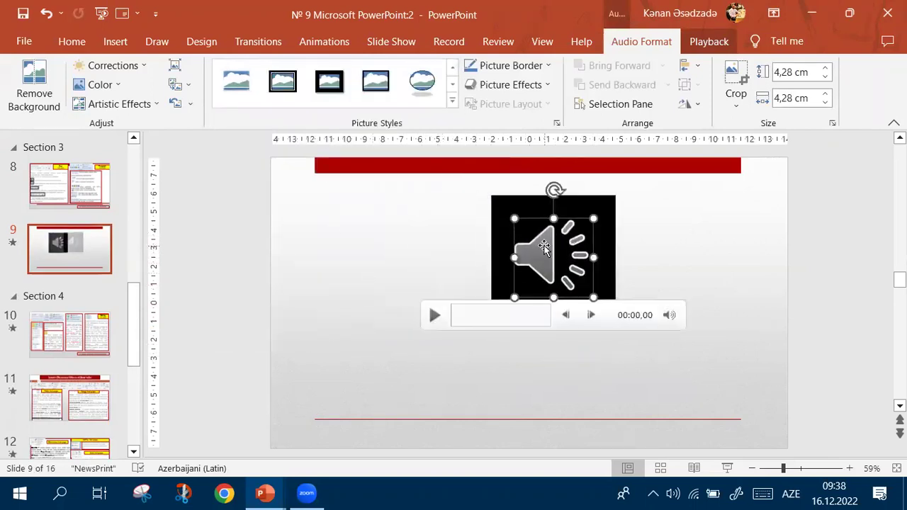
pyautogui.click(708, 43)
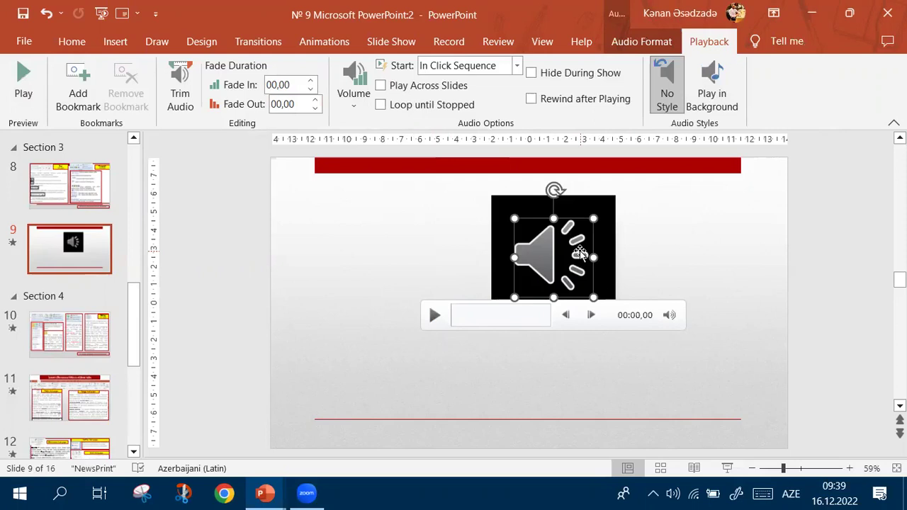
# - Delete the audio icon and close the presentation without saving
pyautogui.press('Delete')
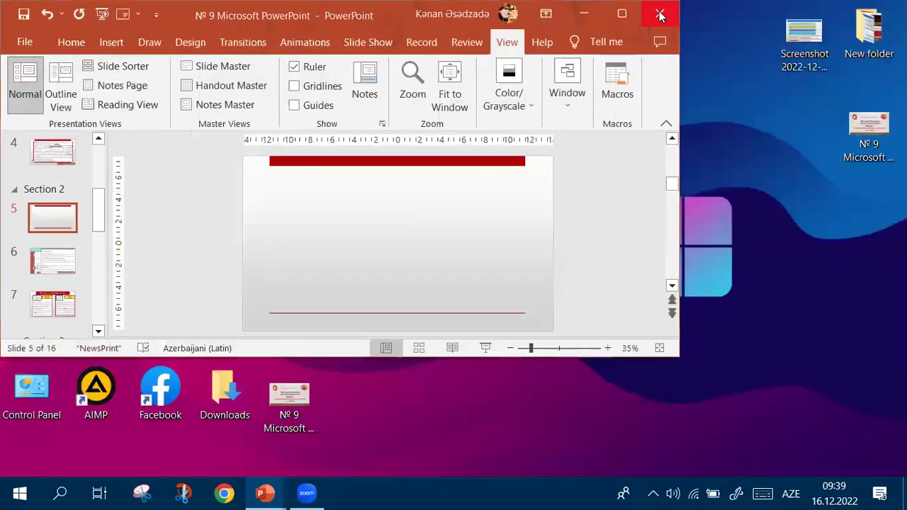
pyautogui.click(660, 14)
pyautogui.click(403, 224)
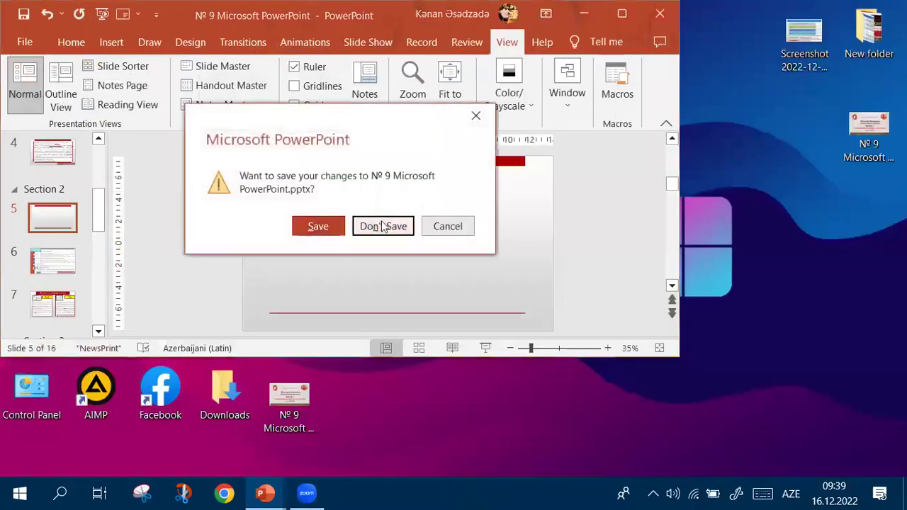